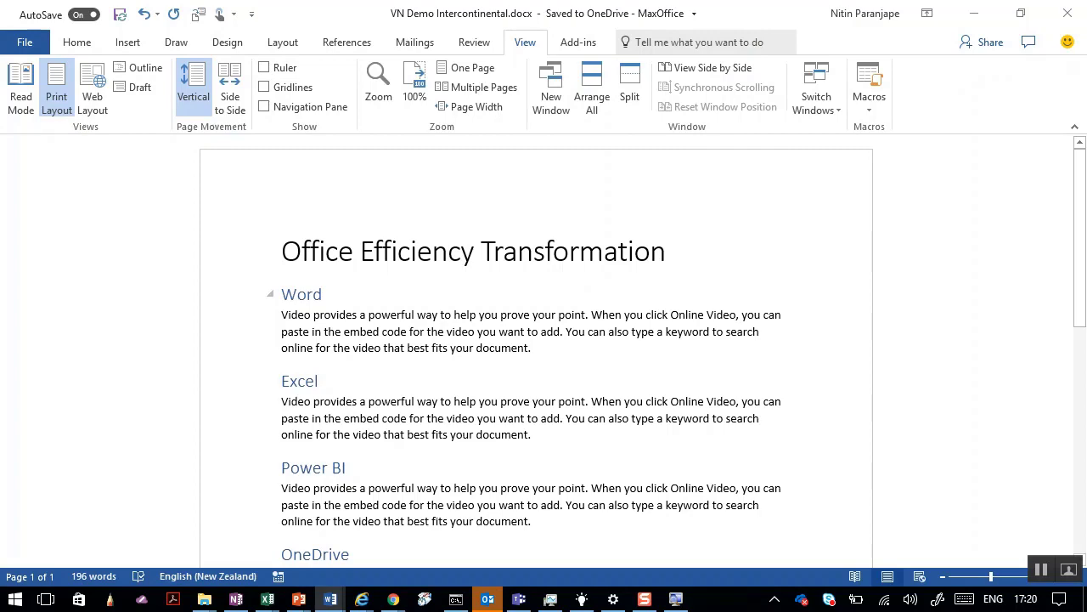
Open Save As with Alt+F, A and browse This PC, then the OneDrive - MaxOffice folders.
key("alt+f")
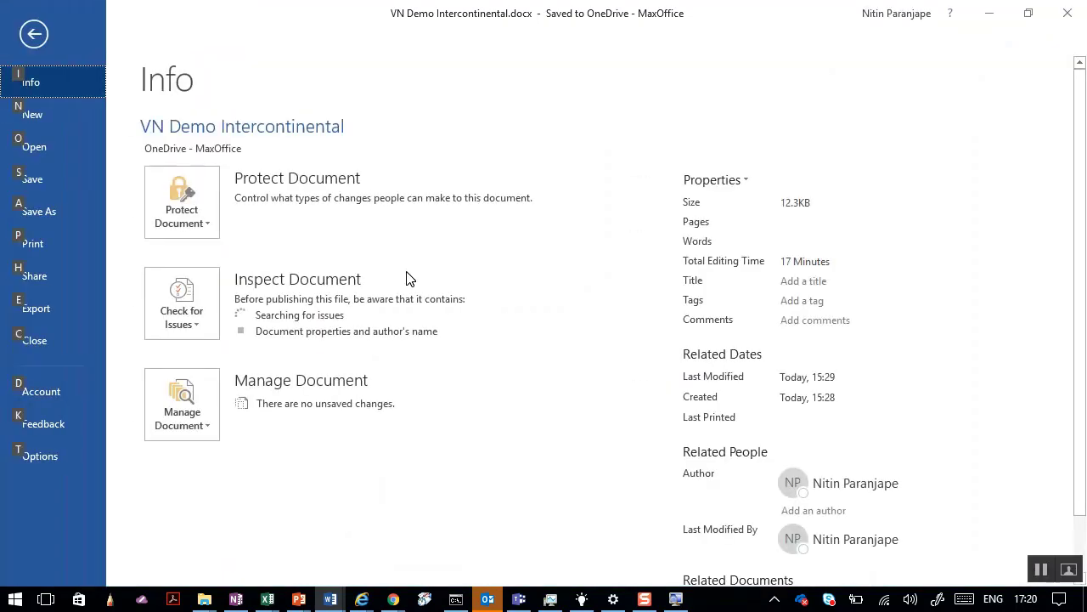
key("a")
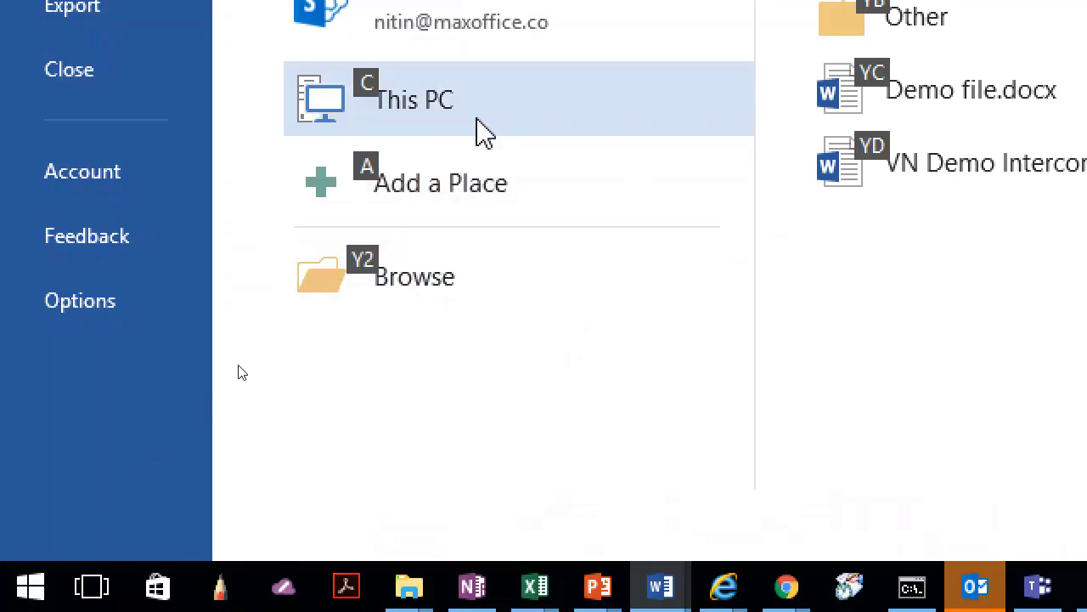
left_click(484, 132)
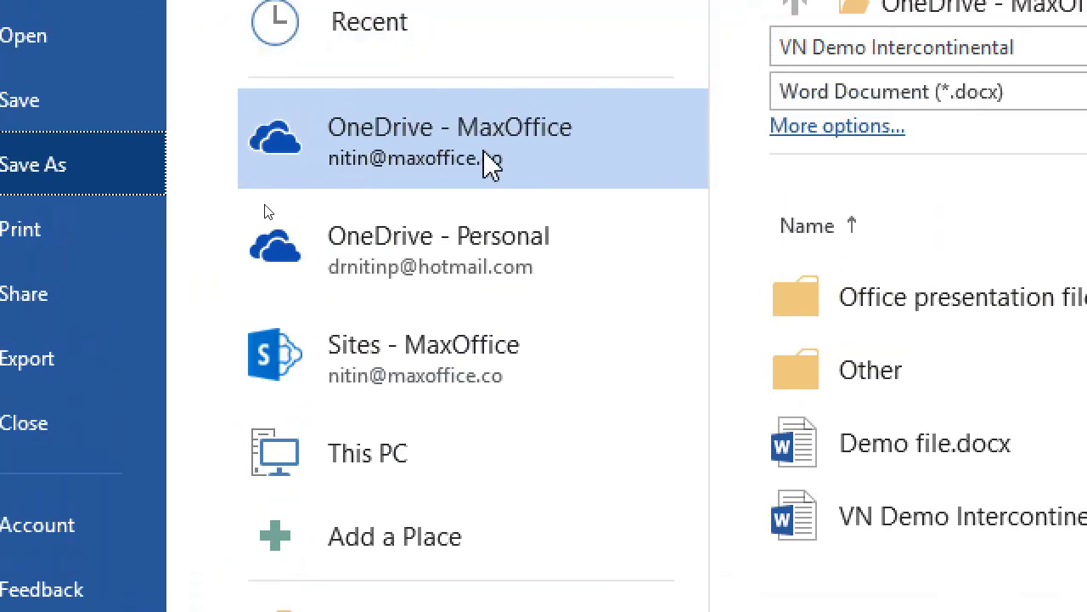
left_click(511, 134)
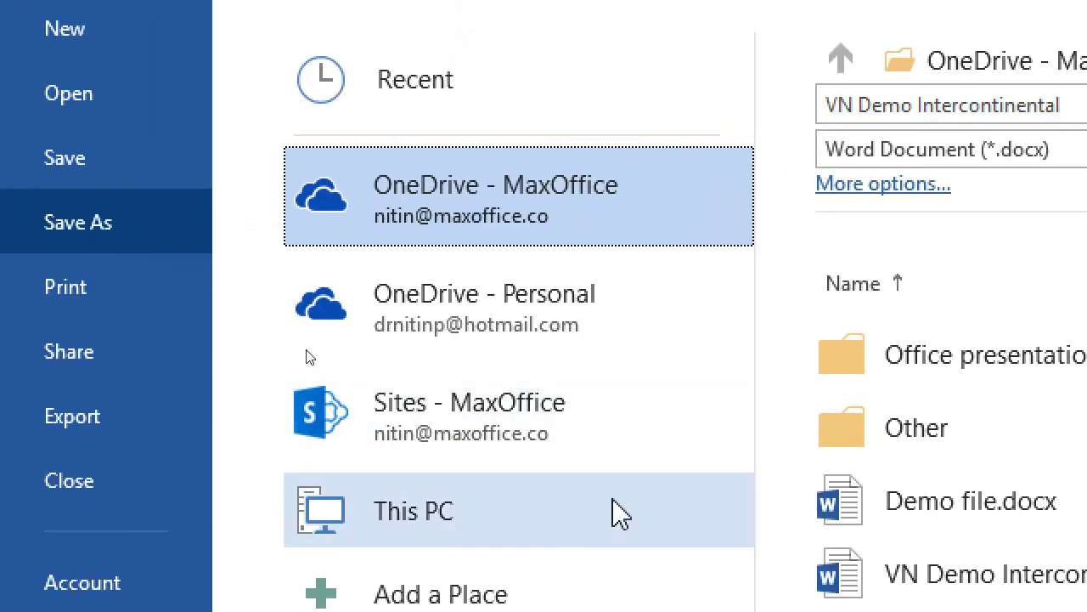
Open the full Save As dialog at this PC's Documents folder, then cancel back to the document.
left_click(208, 472)
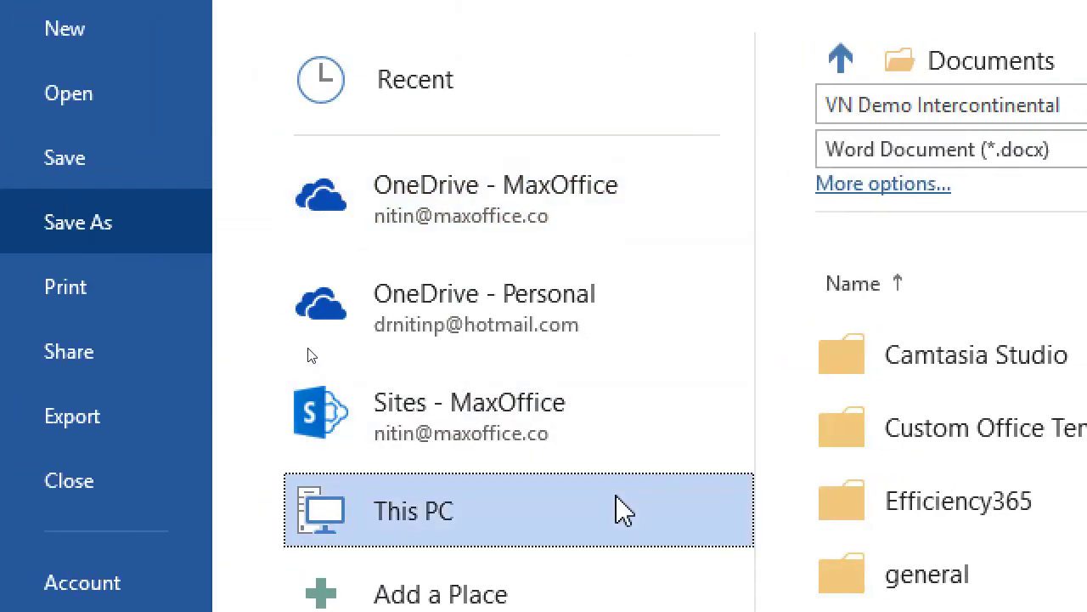
left_click(564, 509)
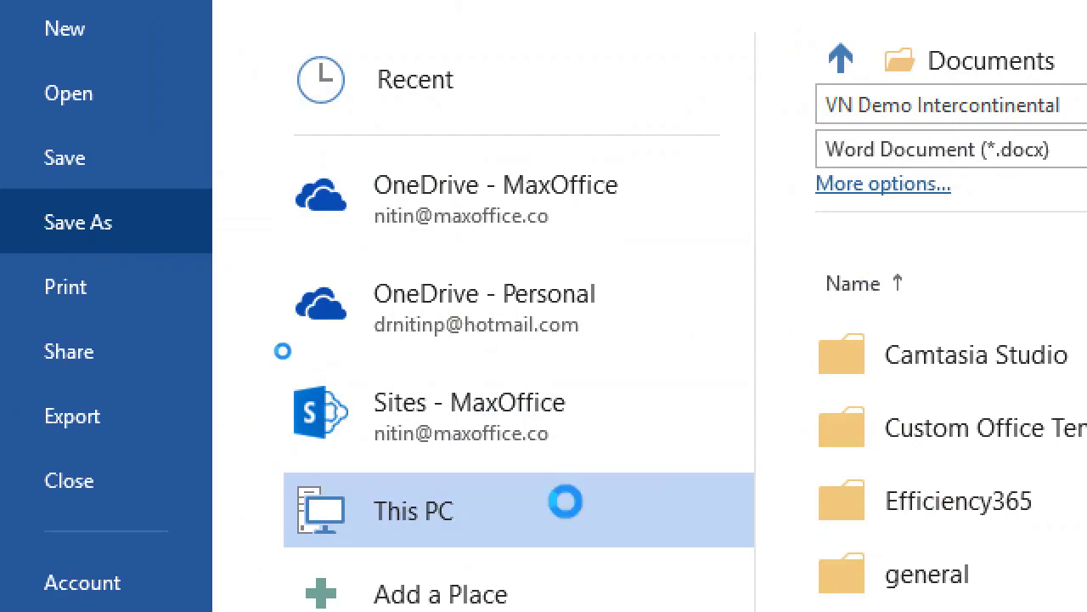
scroll(271, 219, "up", 3)
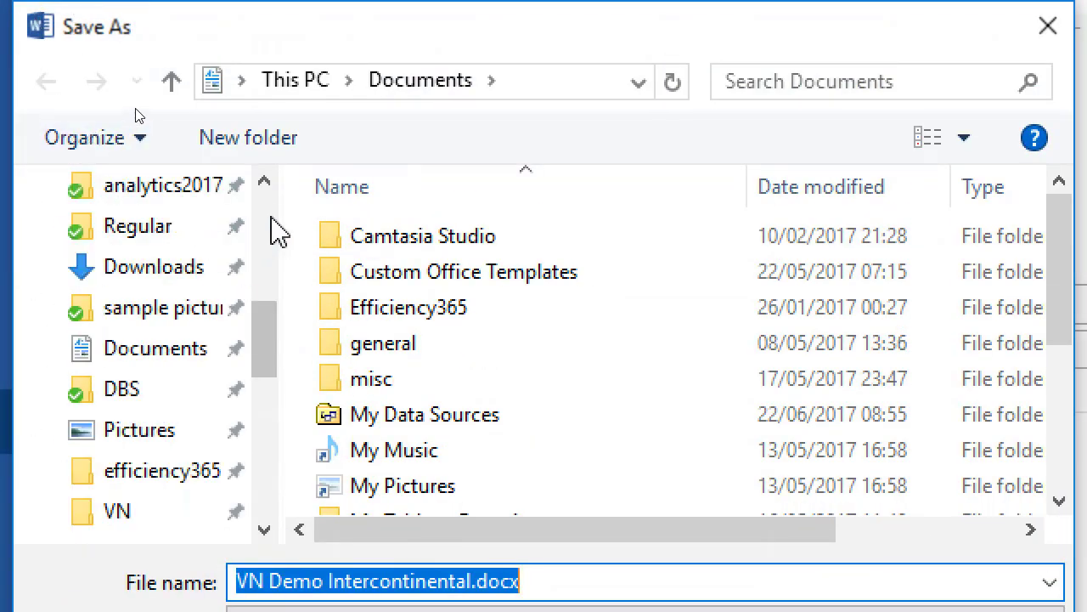
scroll(277, 230, "up", 5)
left_click(163, 309)
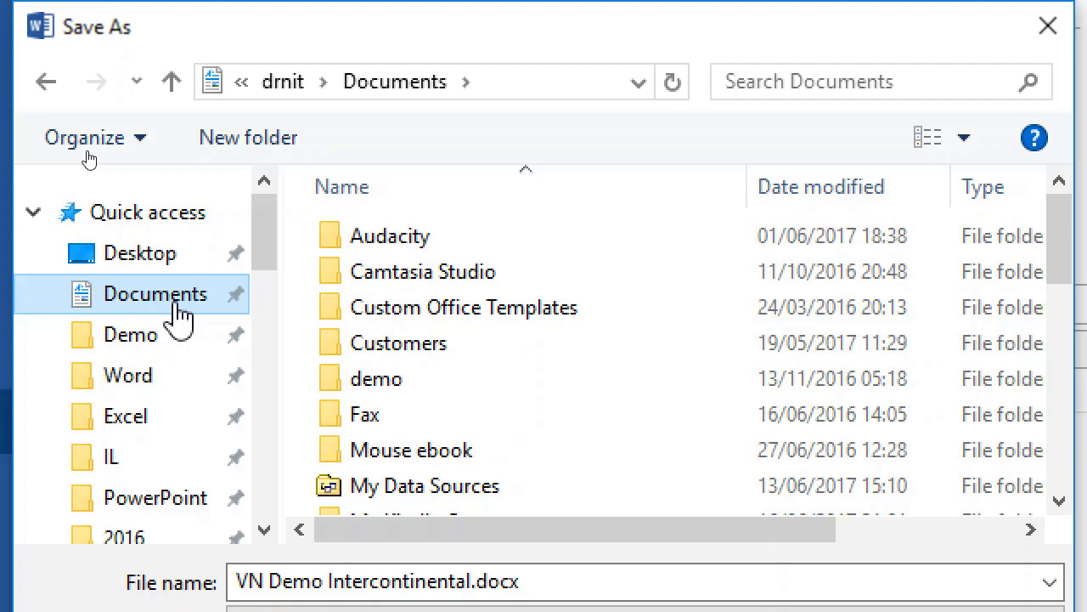
key("Escape")
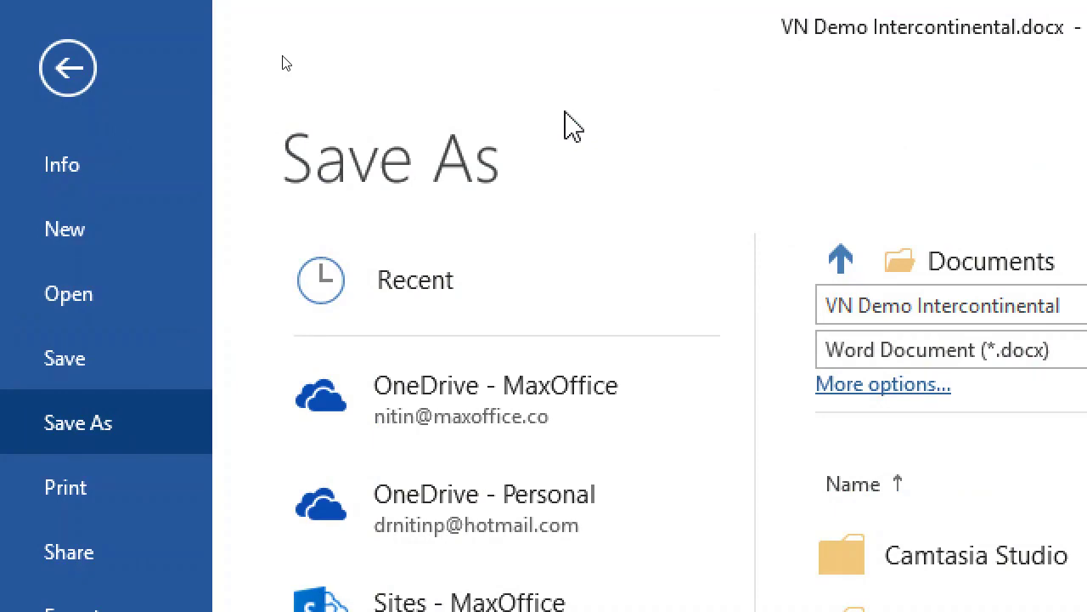
key("Escape")
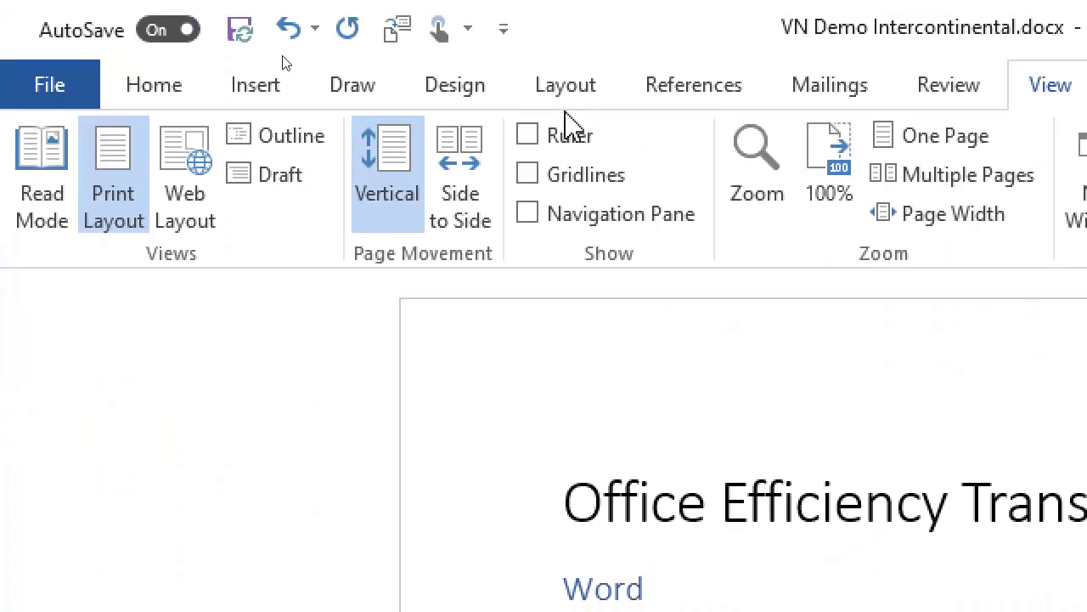
key("alt+Tab")
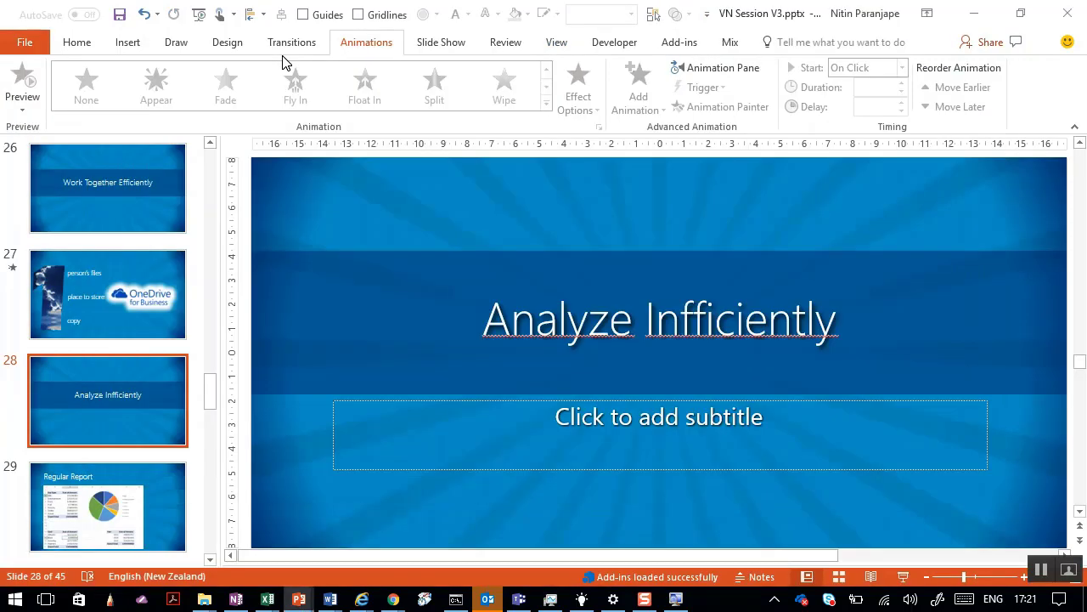
key("alt+w")
key("i")
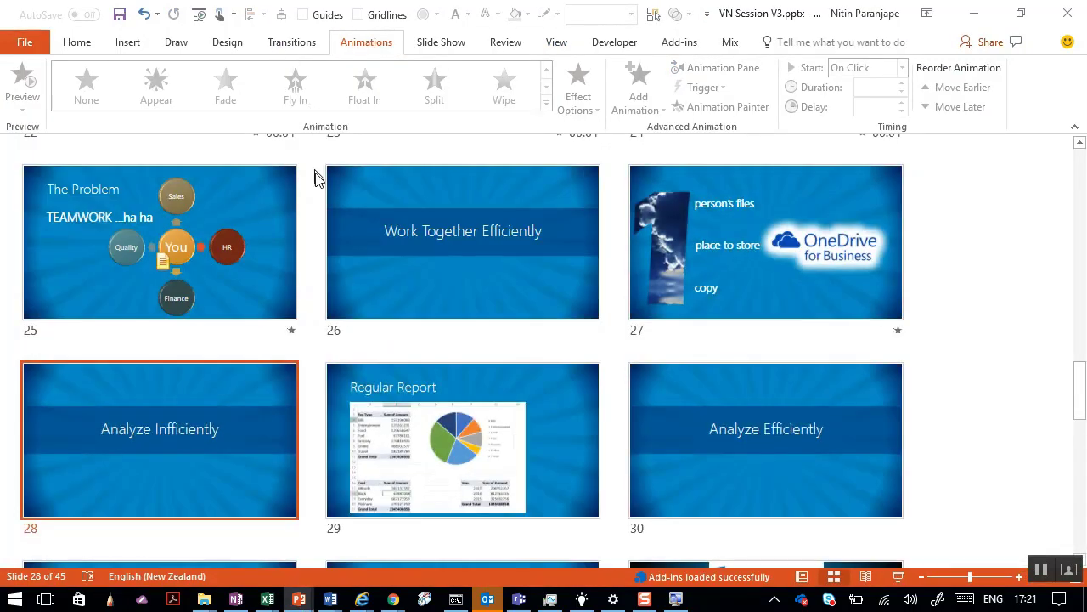
scroll(319, 194, "down", 2, "ctrl")
left_click(590, 260)
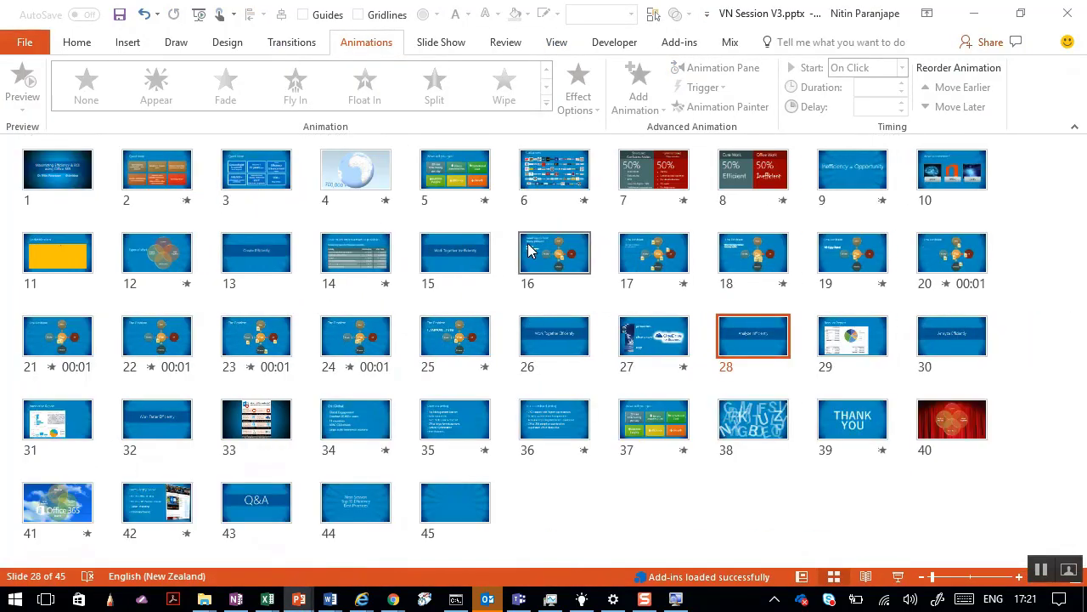
left_click(678, 270)
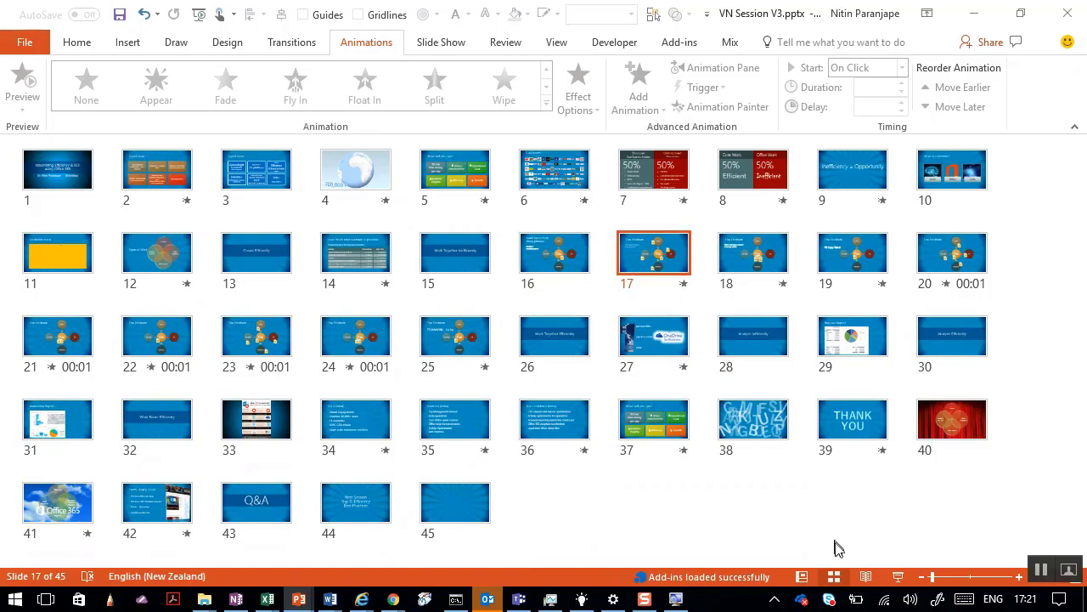
left_click(897, 577)
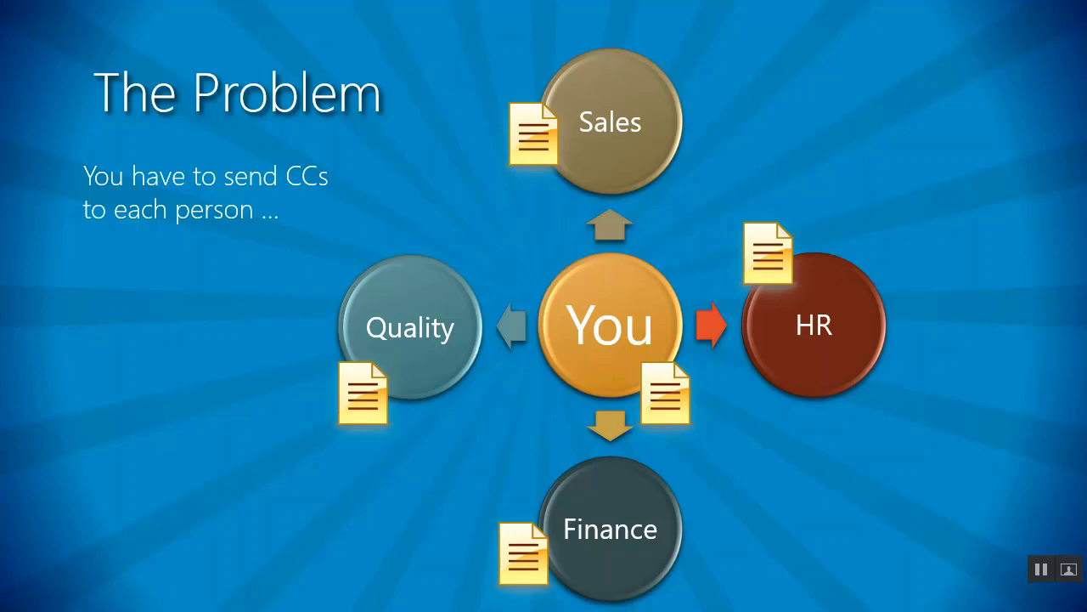
key("Escape")
key("alt+Tab")
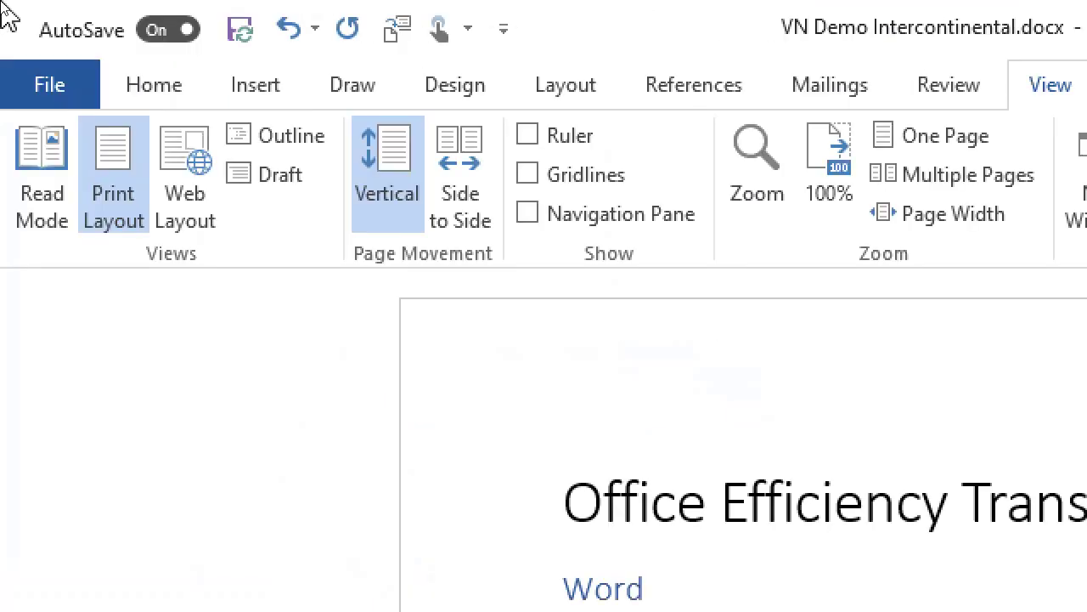
Turn AutoSave off, review the File > Share > Email options, and return to the document.
left_click(161, 32)
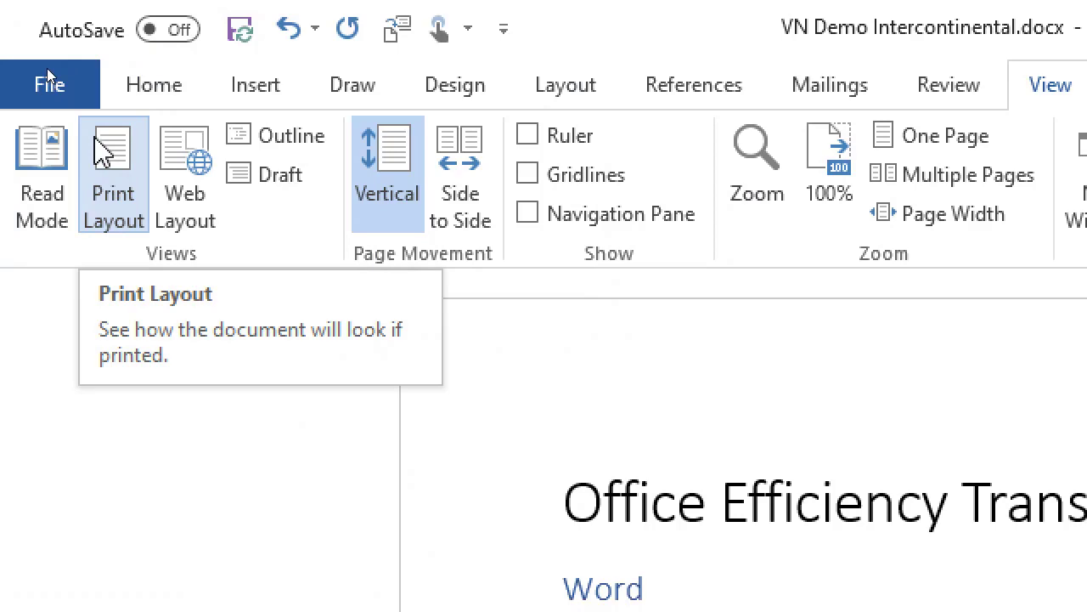
left_click(39, 85)
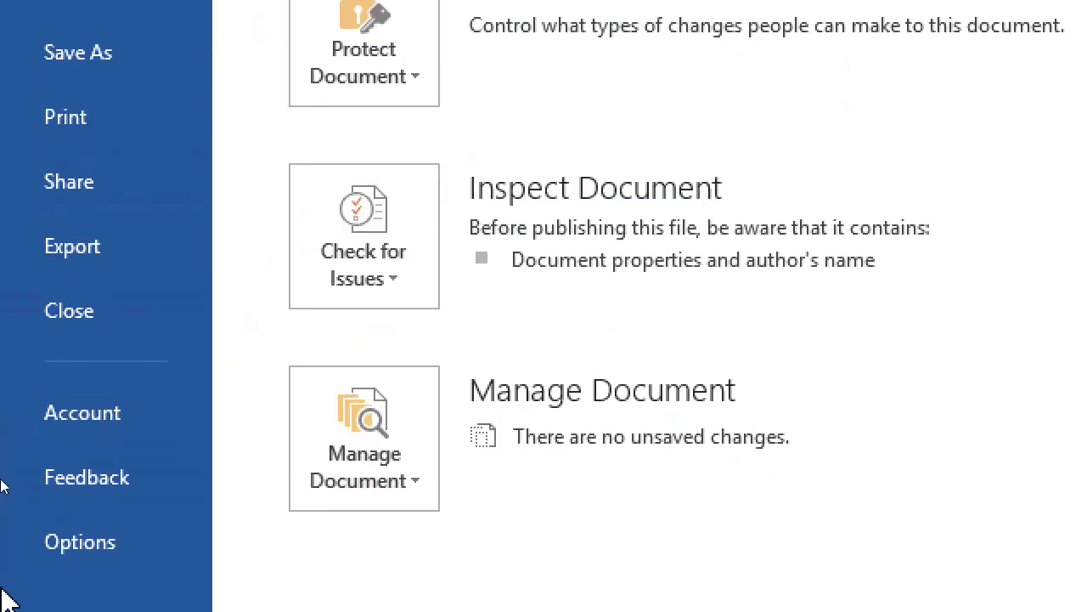
left_click(90, 209)
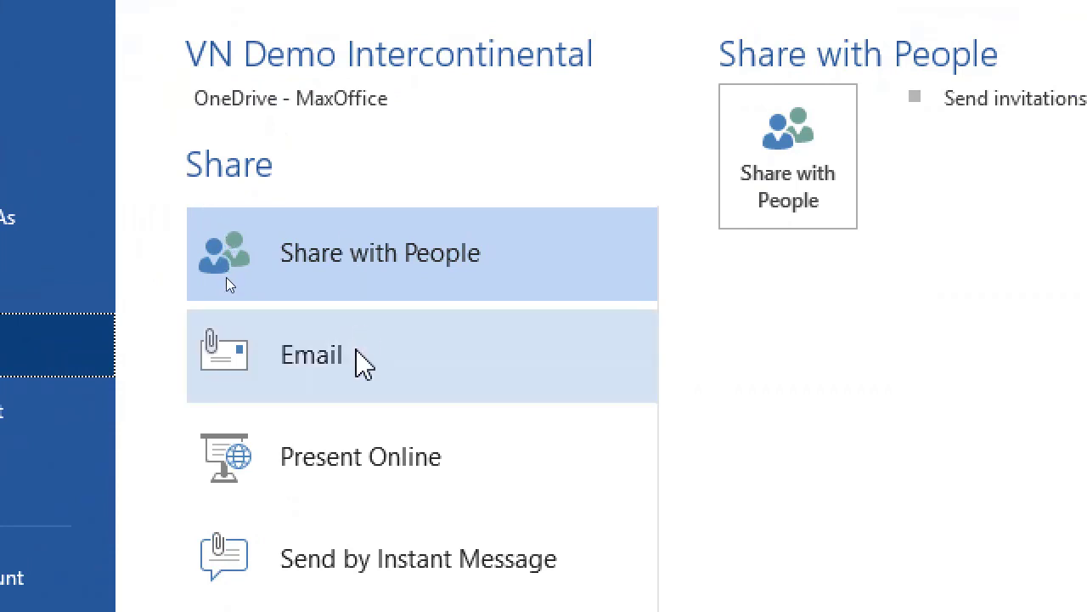
left_click(360, 363)
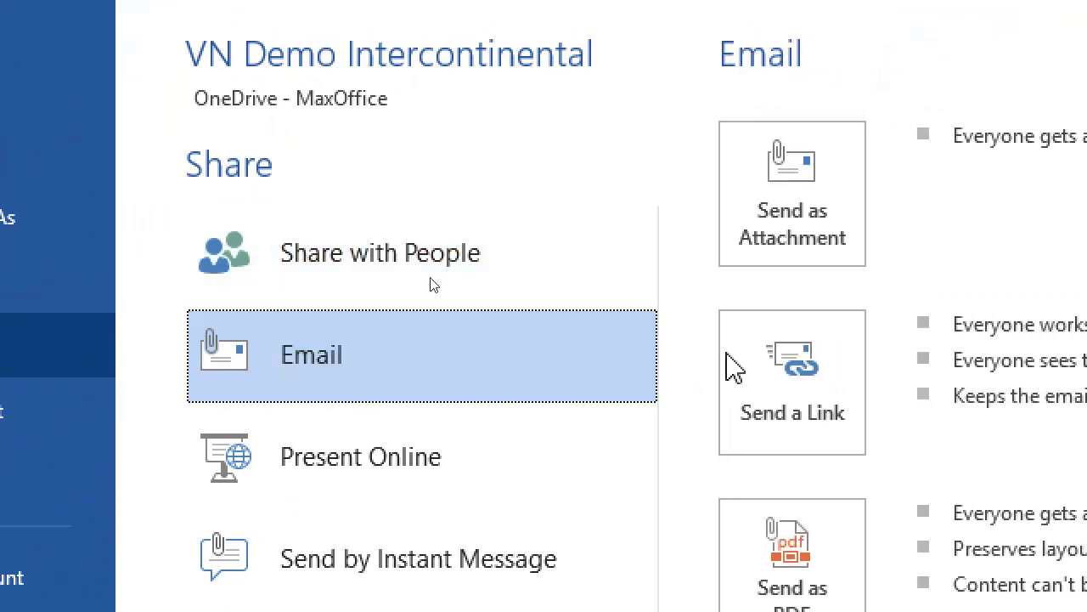
left_click(852, 225)
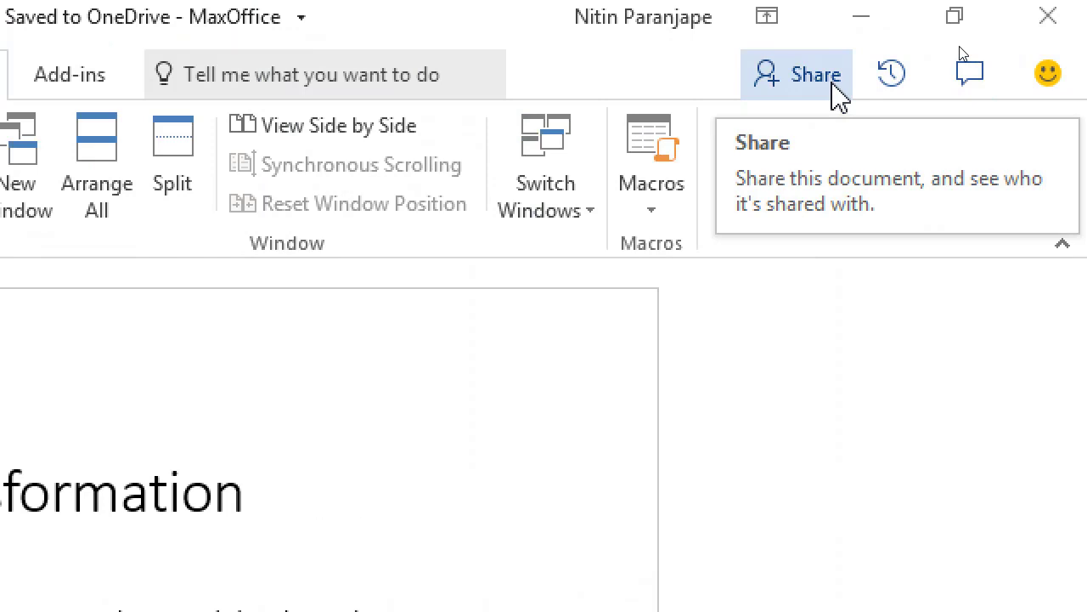
In the Share pane, enter the colleague's e-mail address and confirm they have Can edit permission.
left_click(833, 85)
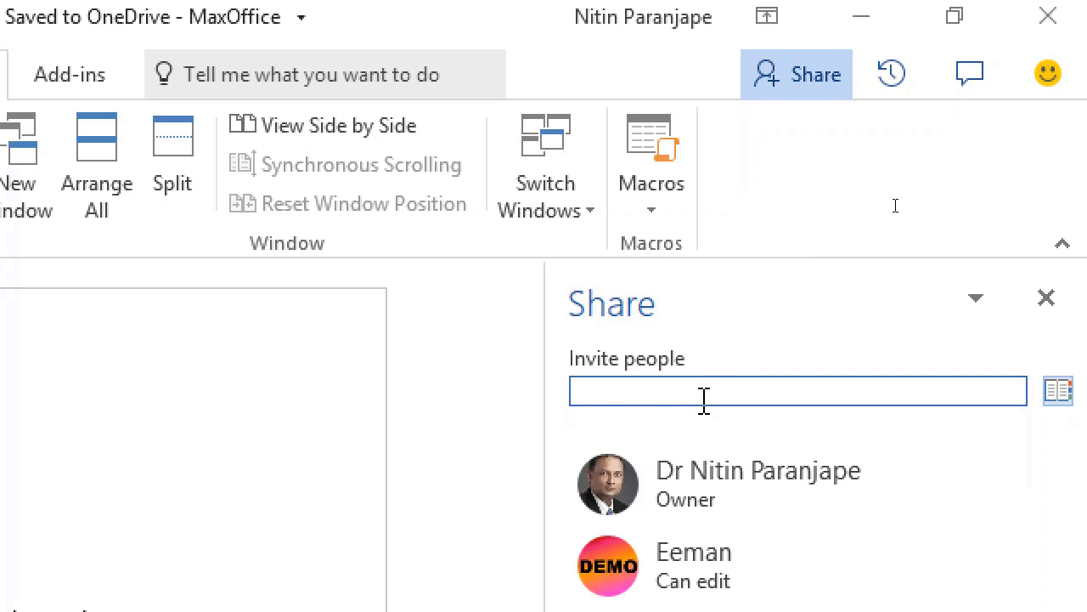
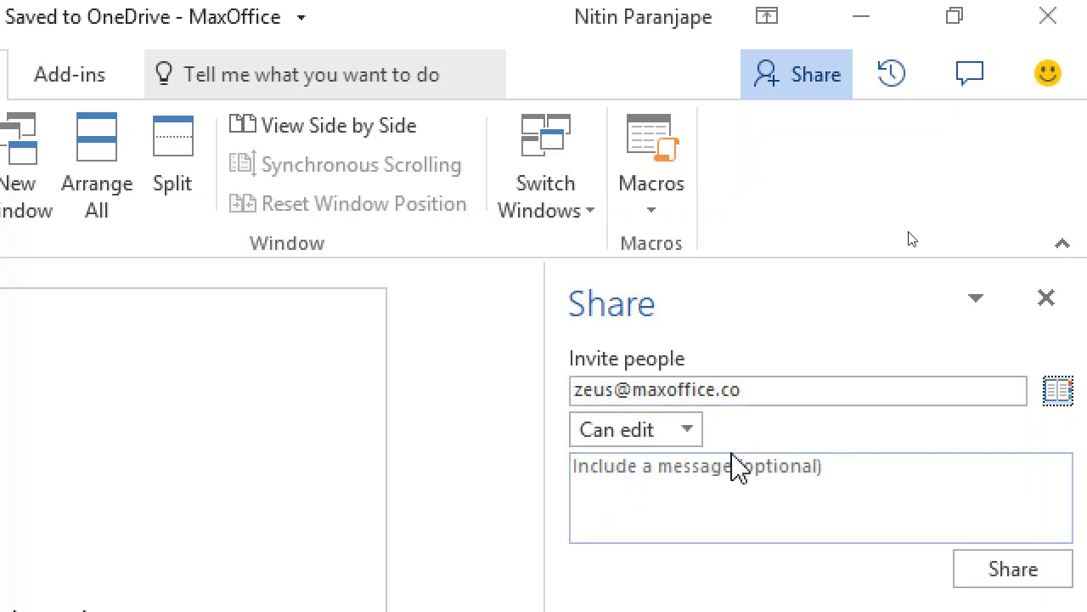
left_click(686, 430)
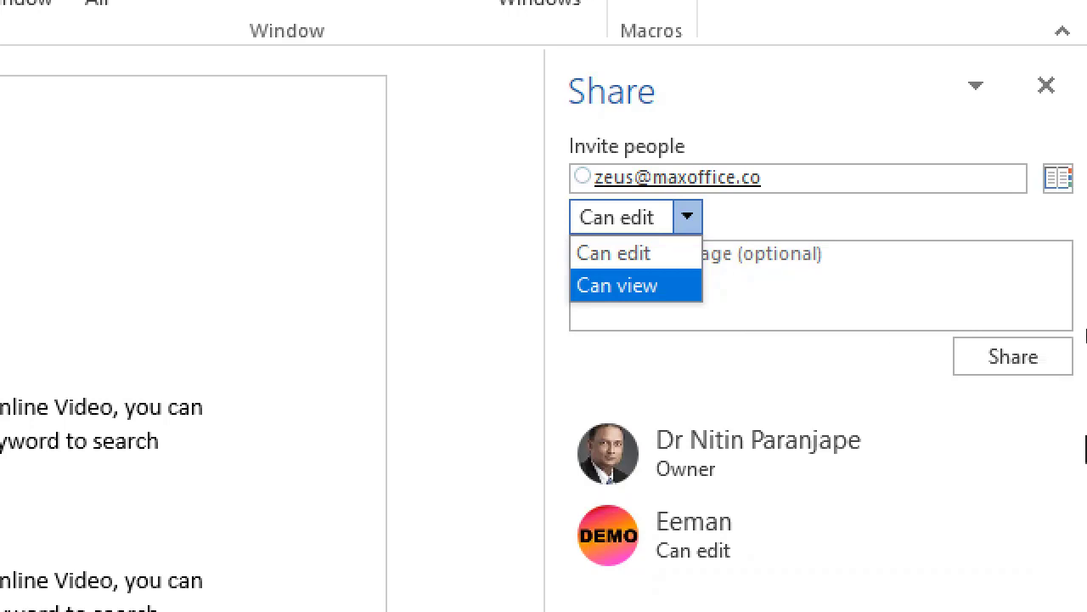
key("Escape")
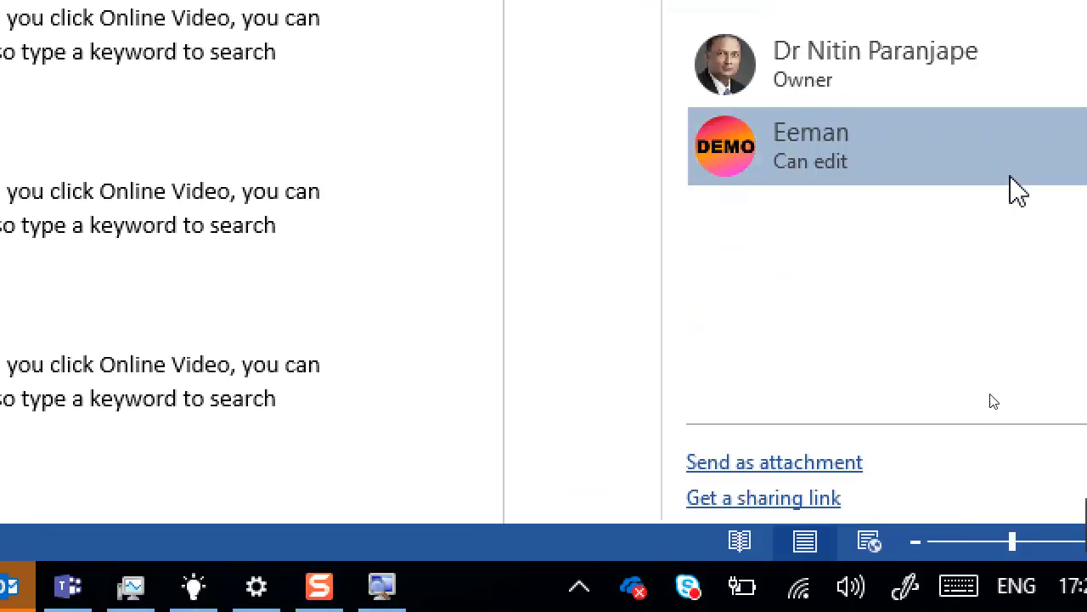
left_click(1018, 191)
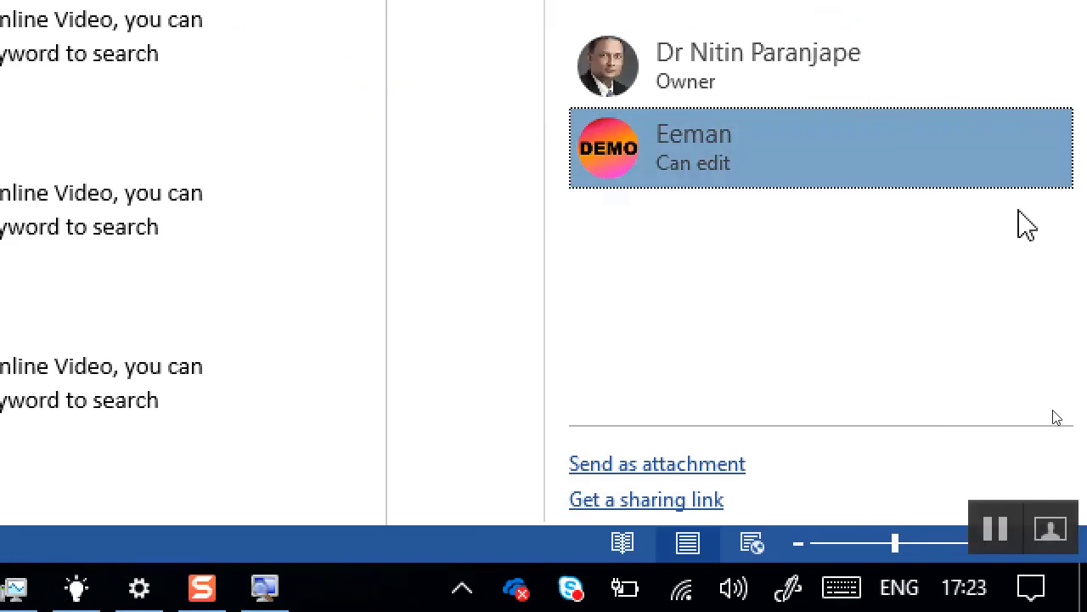
Bring the Chrome window showing the document in Word Online to the front.
mouse_move(790, 161)
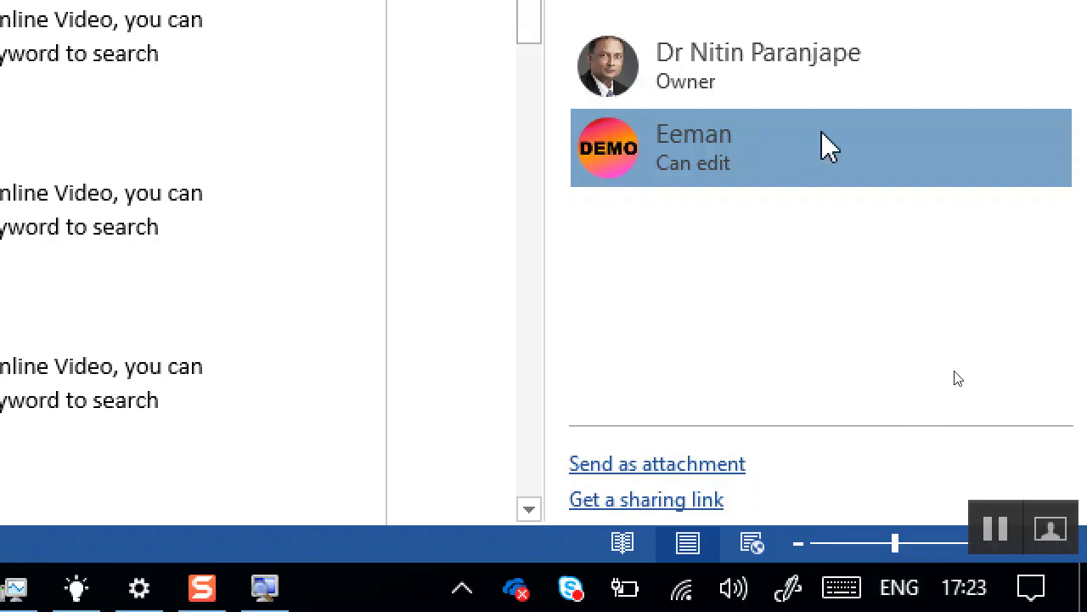
mouse_move(822, 135)
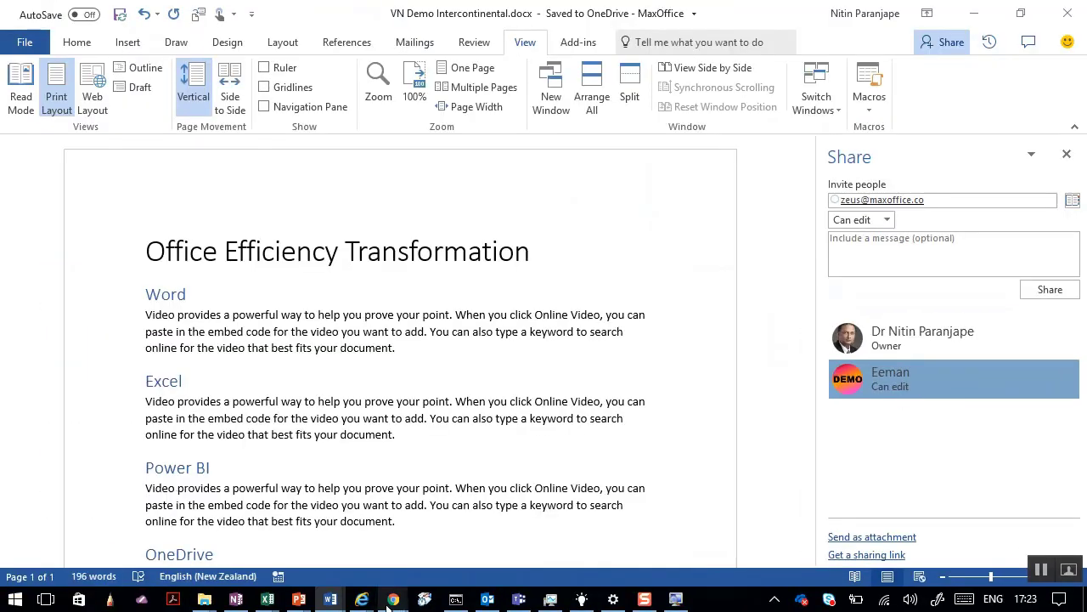
mouse_move(393, 599)
mouse_move(422, 528)
left_click(288, 523)
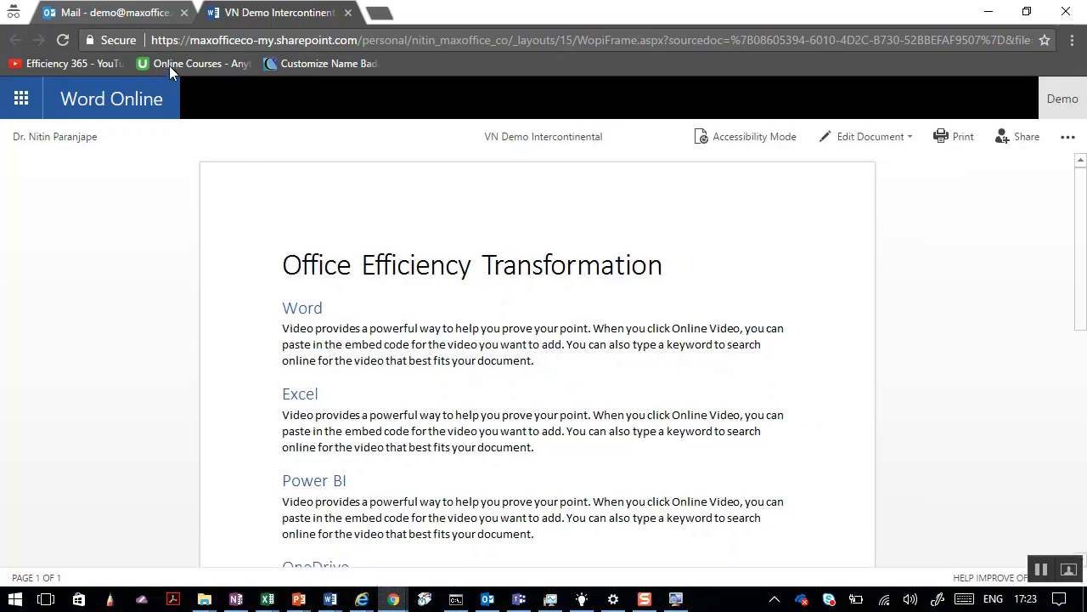
In the Mail tab, open the document from the sharing email and show the Edit Document choices.
left_click(125, 17)
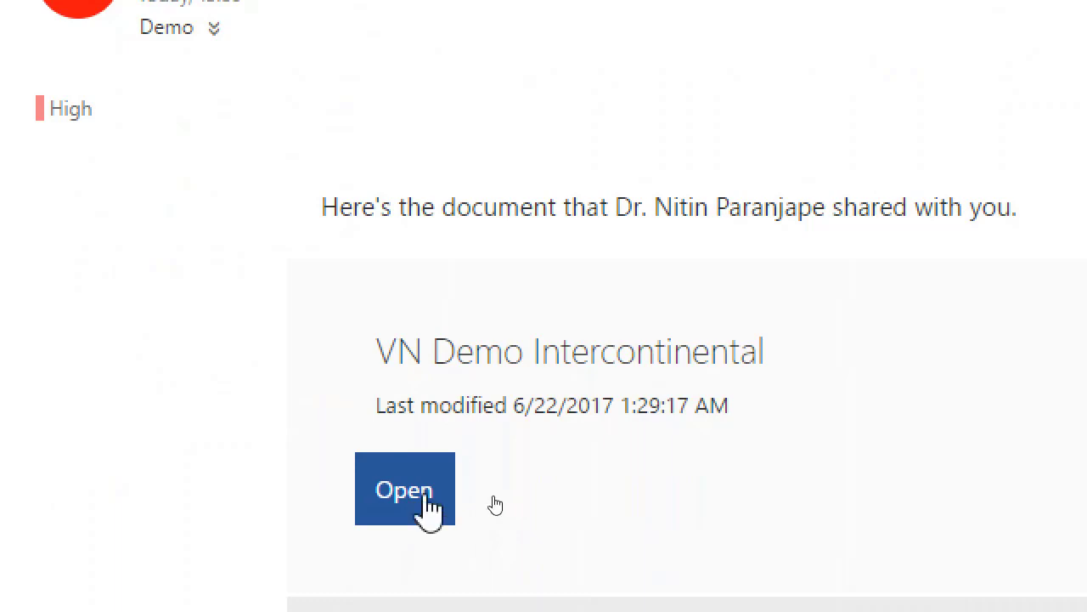
left_click(429, 499)
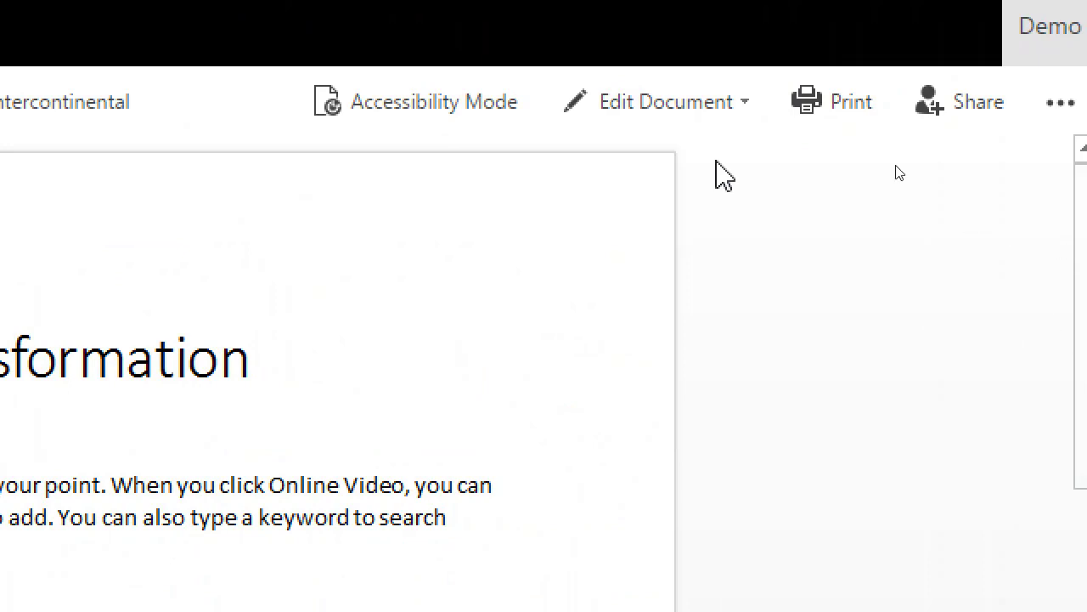
left_click(730, 108)
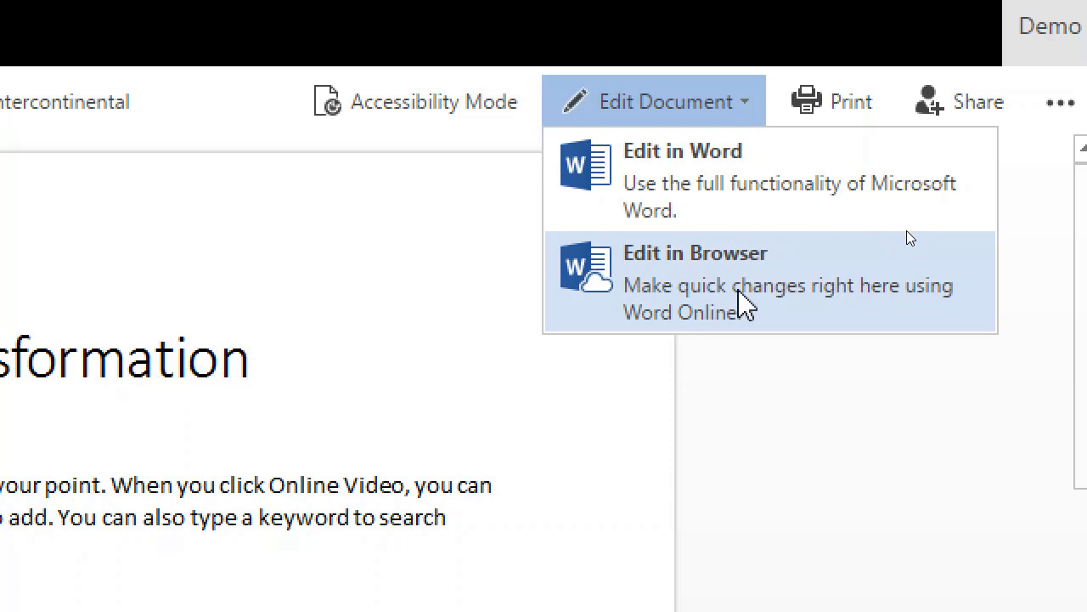
Choose Edit in Browser from the Edit Document dropdown.
left_click(743, 305)
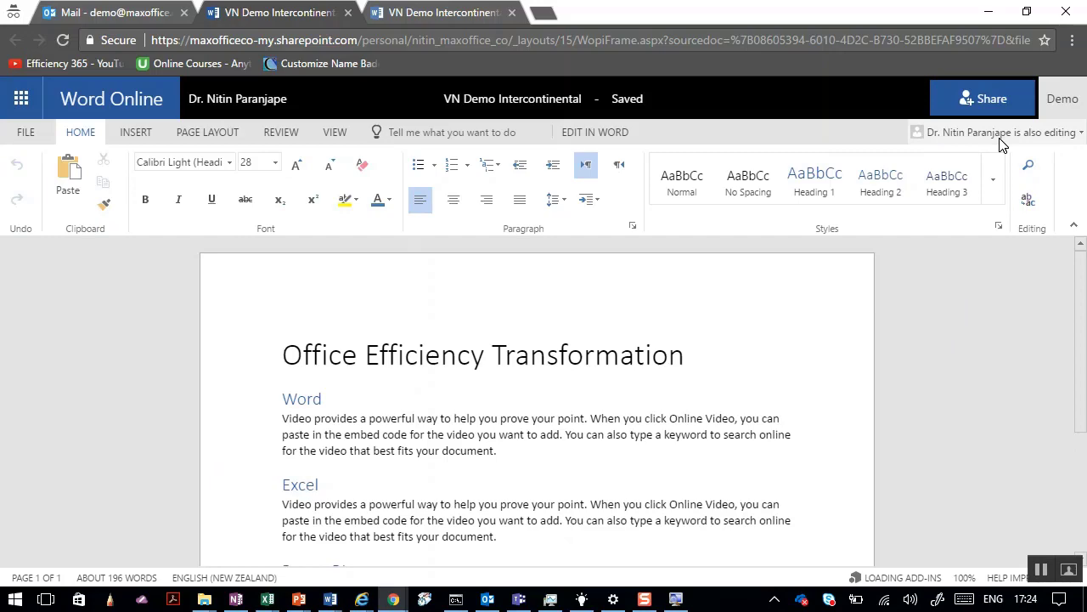
Snap Chrome right and desktop Word left, and close Word's Share pane.
key("super+Right")
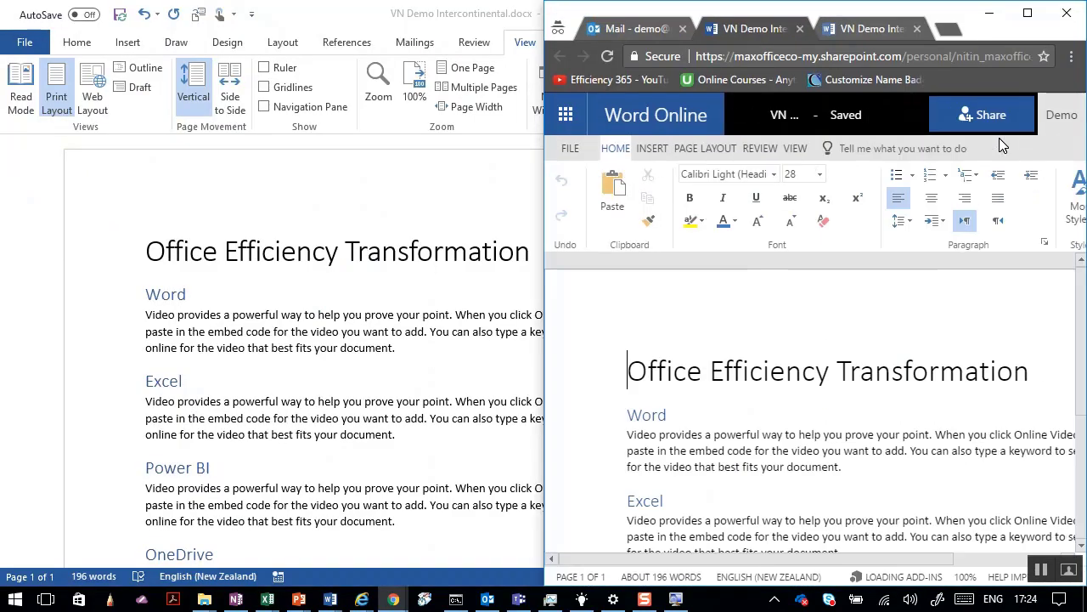
left_click(75, 79)
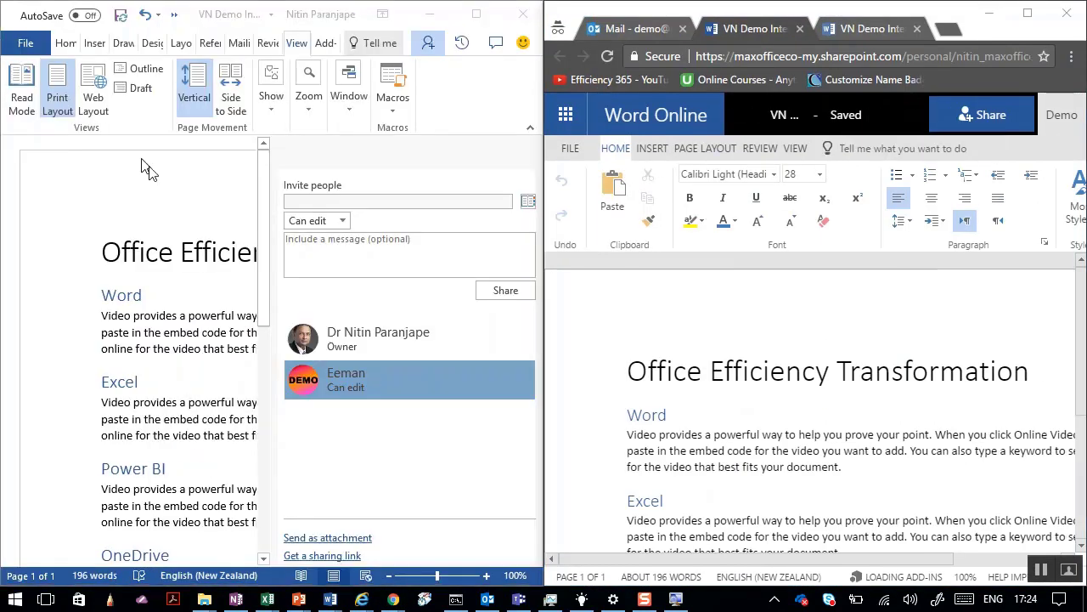
left_click(518, 154)
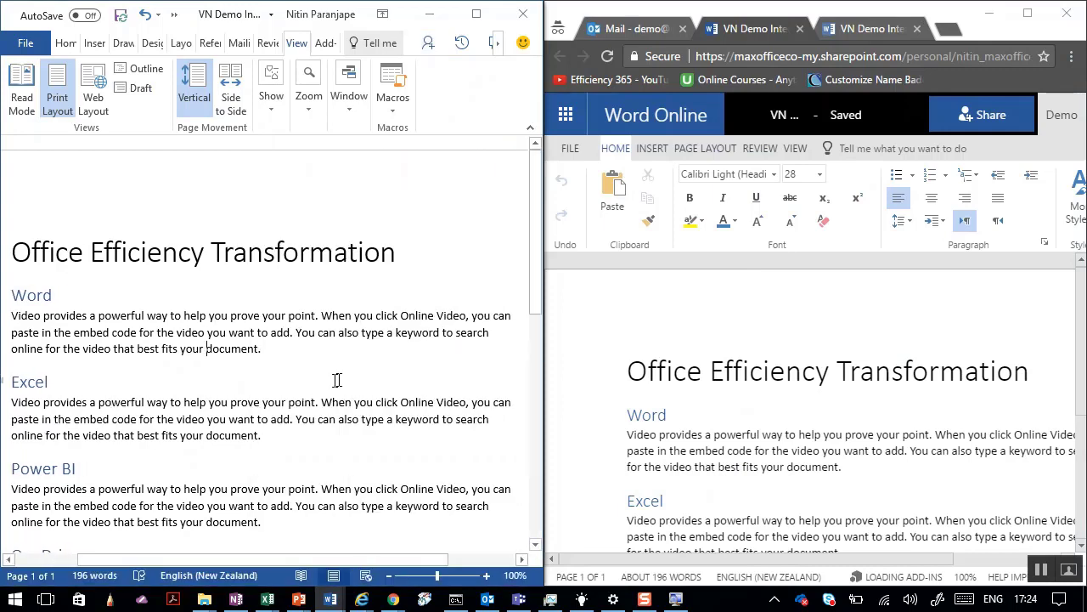
left_click(817, 442)
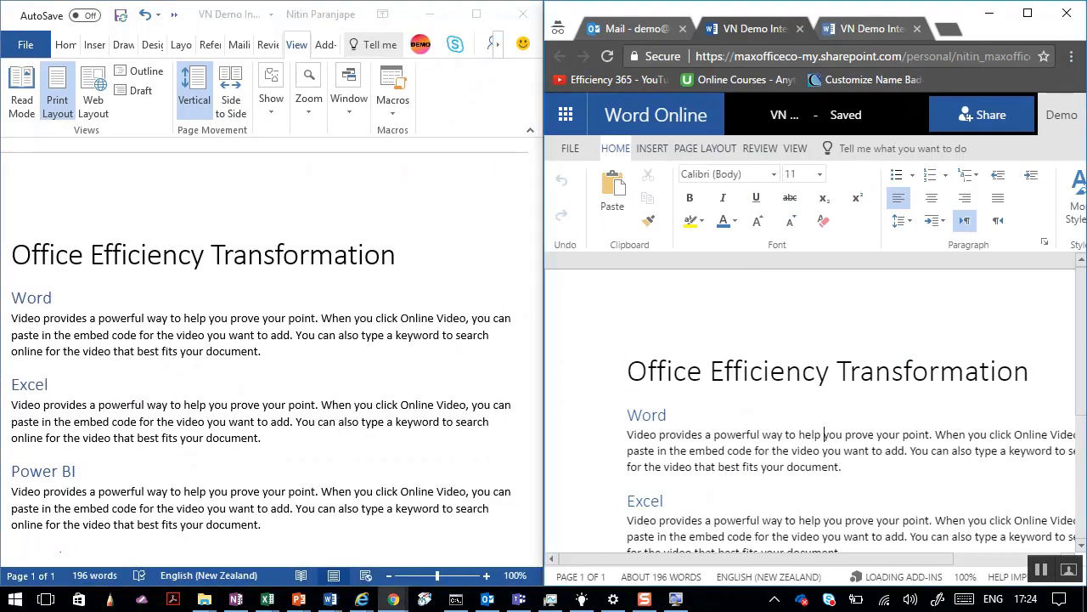
left_click(205, 351)
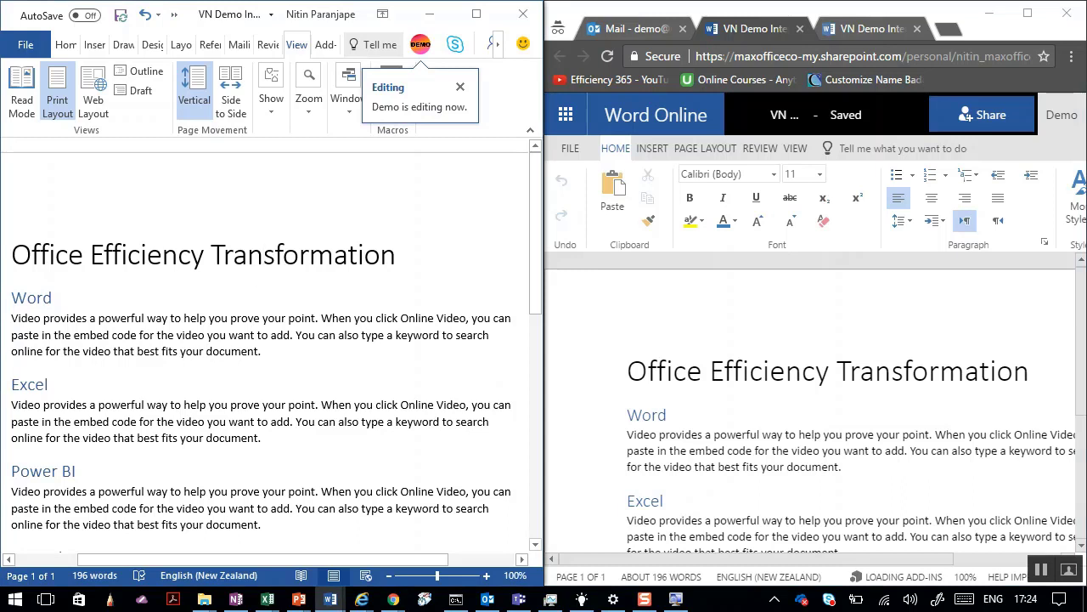
Type 'ffdsfds' into desktop Word's first paragraph and 'Demo is editing' after the Word heading online.
left_click(257, 319)
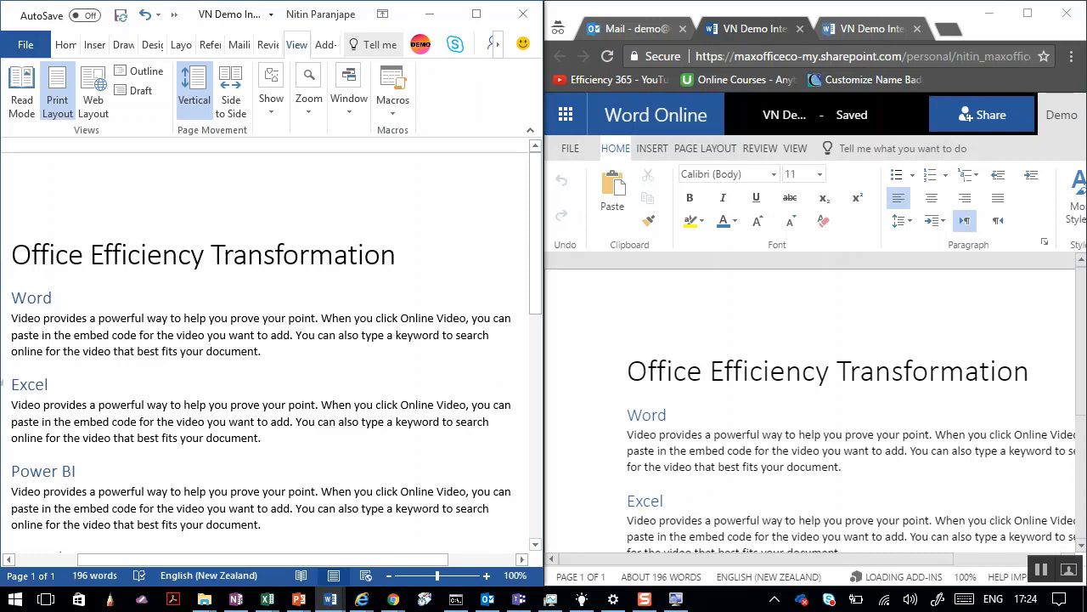
type("ffdsfds")
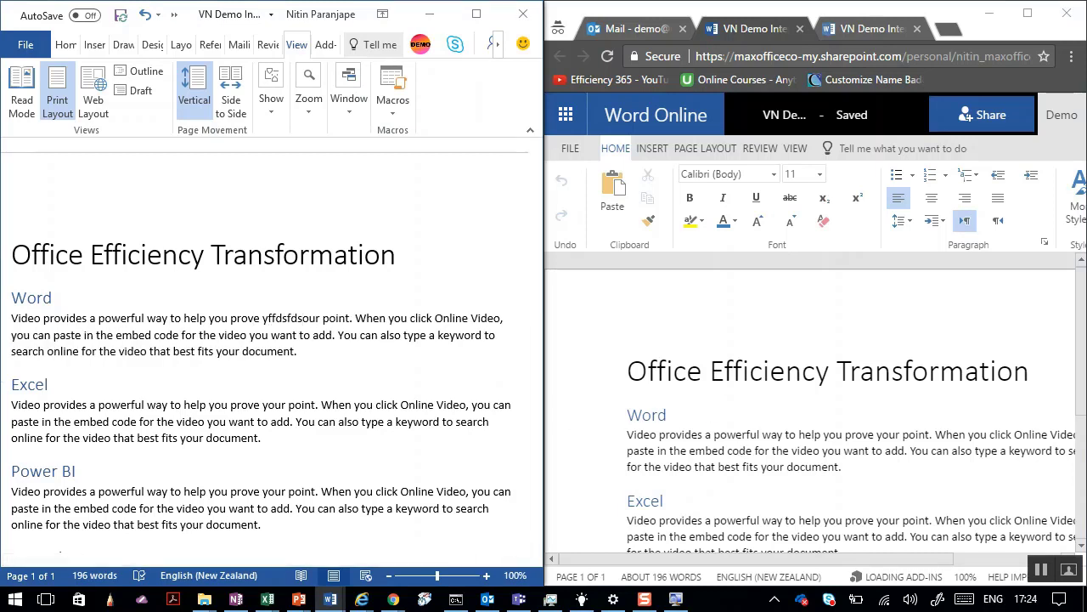
left_click(667, 414)
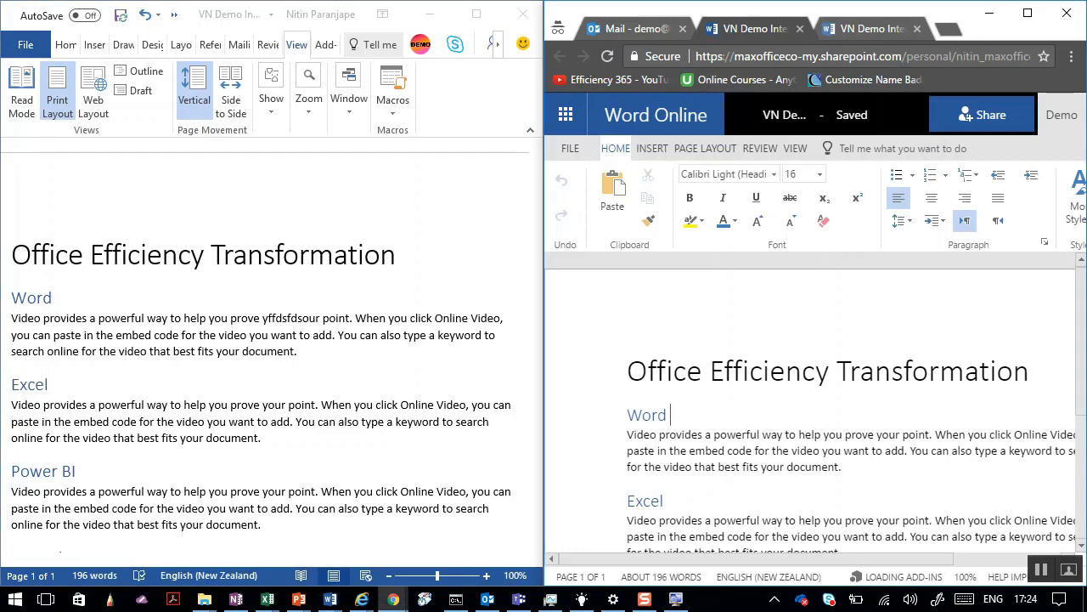
type("Demo is editing")
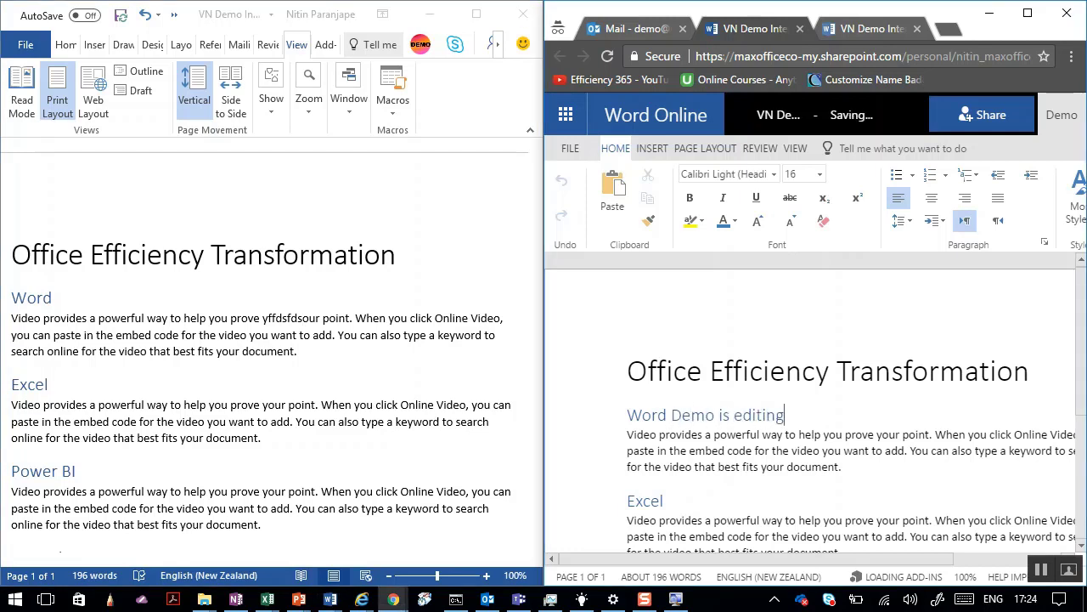
key("alt+Tab")
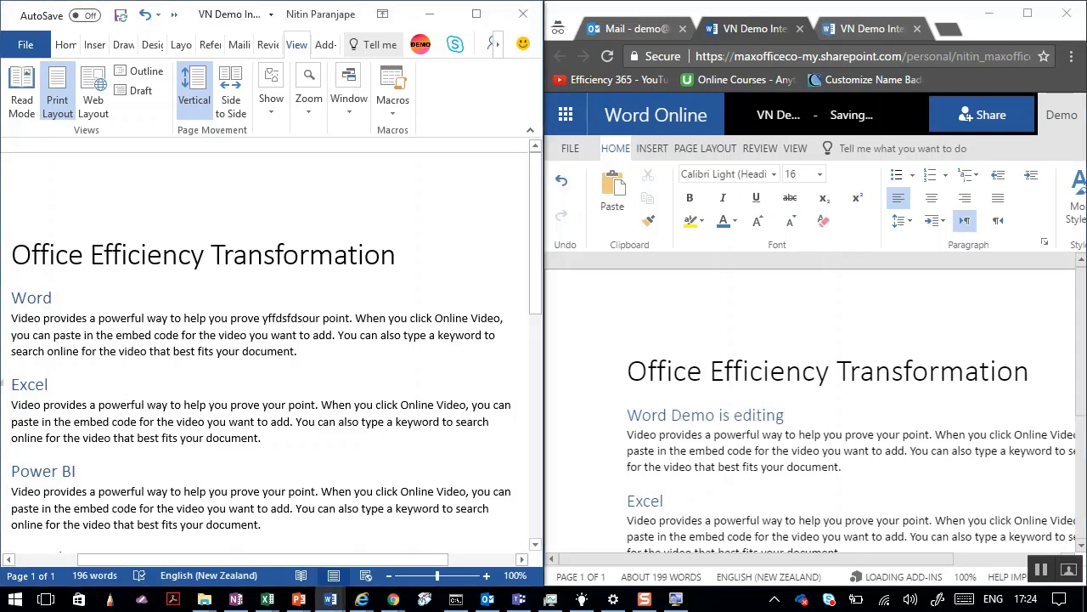
left_click(77, 384)
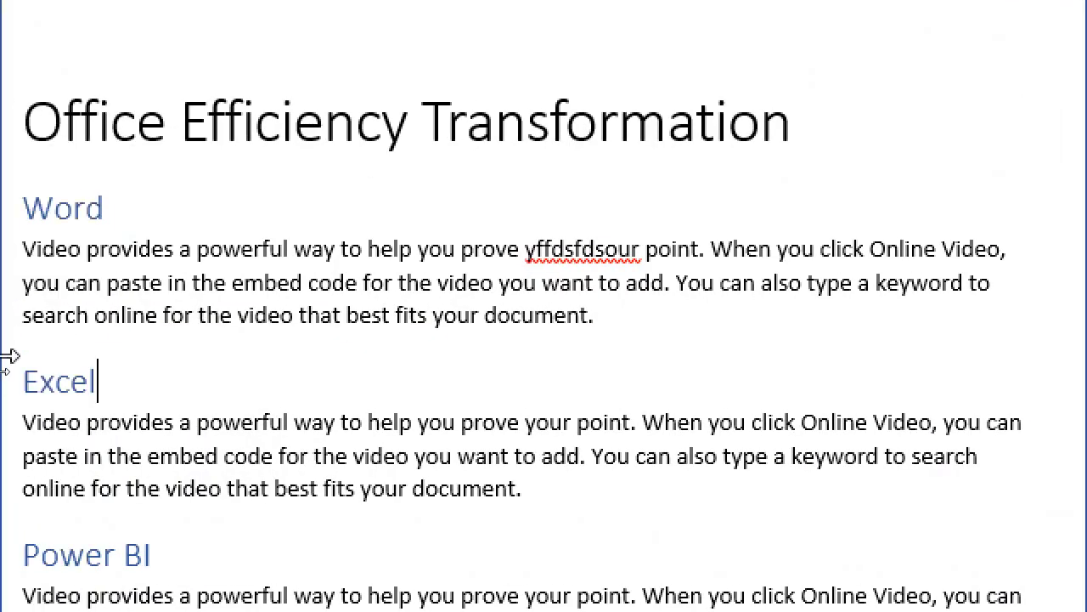
Append '<name> is also editing - together = work in a team efficiently' to the Excel heading.
type("Nitin is als")
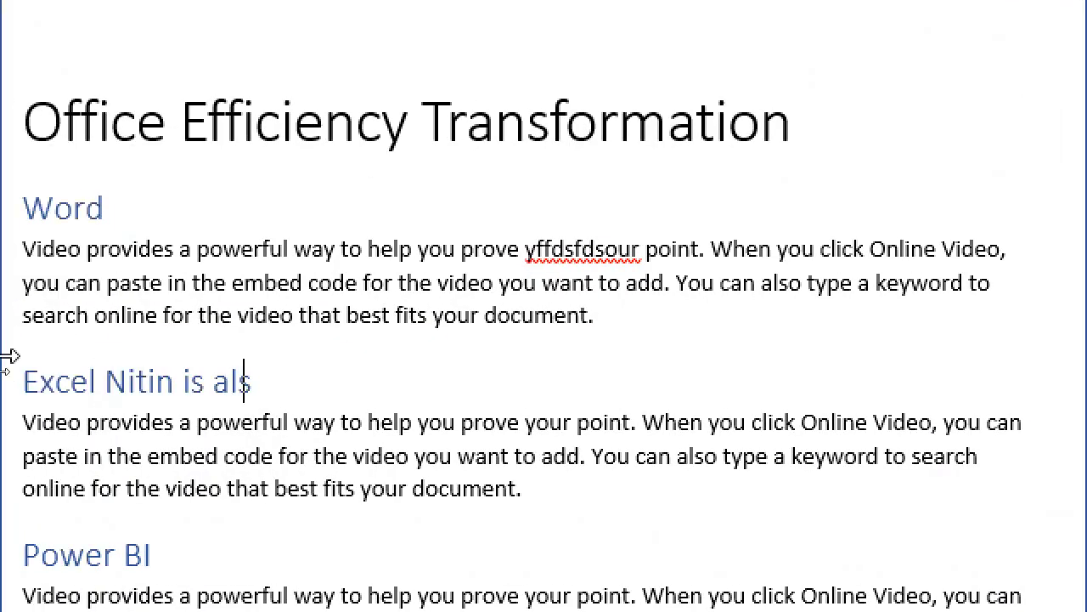
type("o editing -")
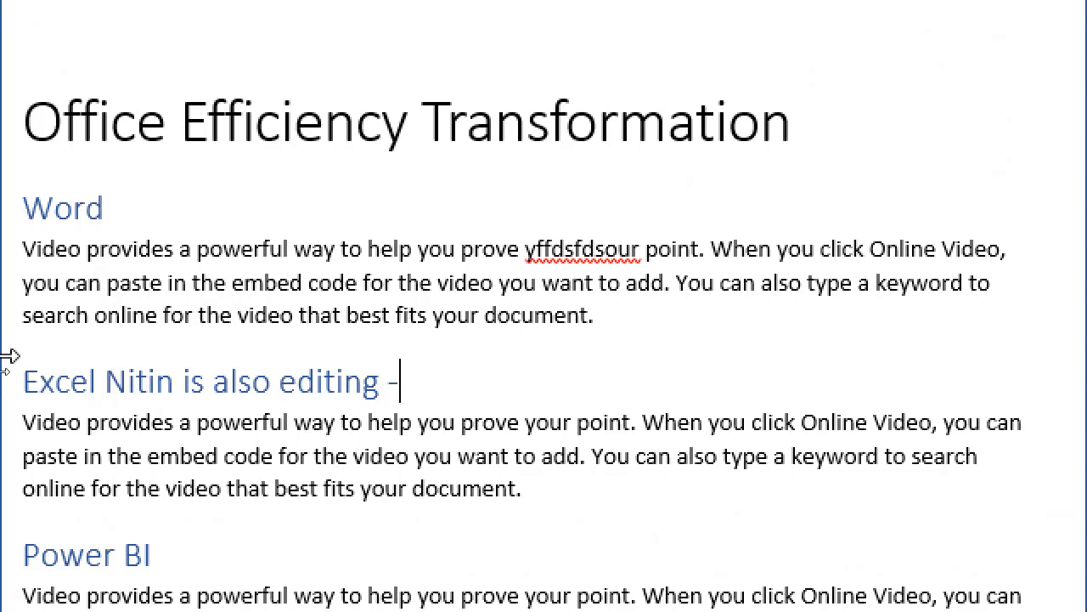
type(" together = ")
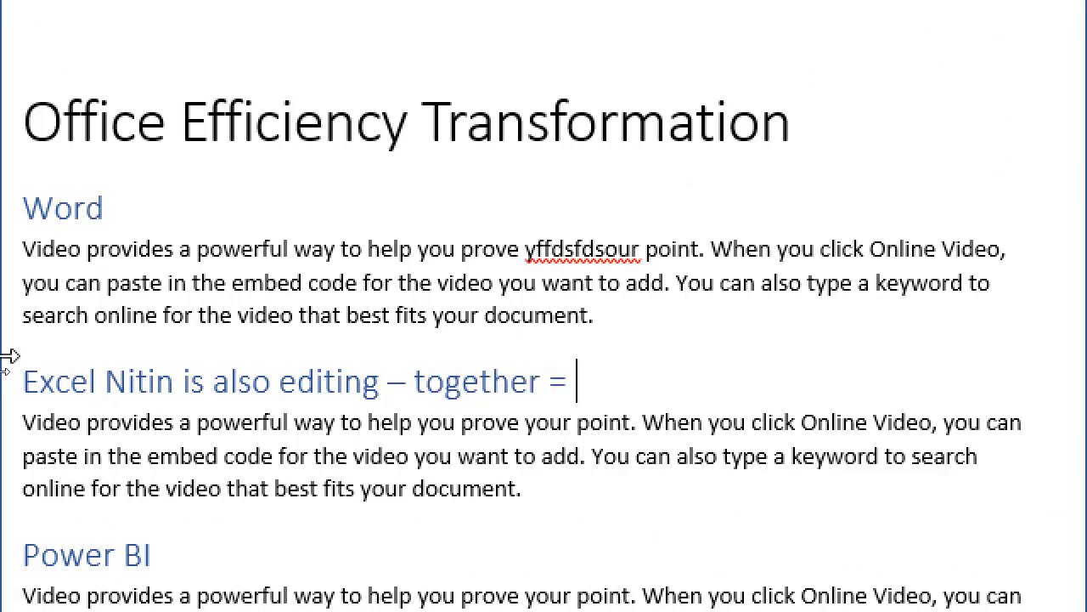
type("work in a team efficiently")
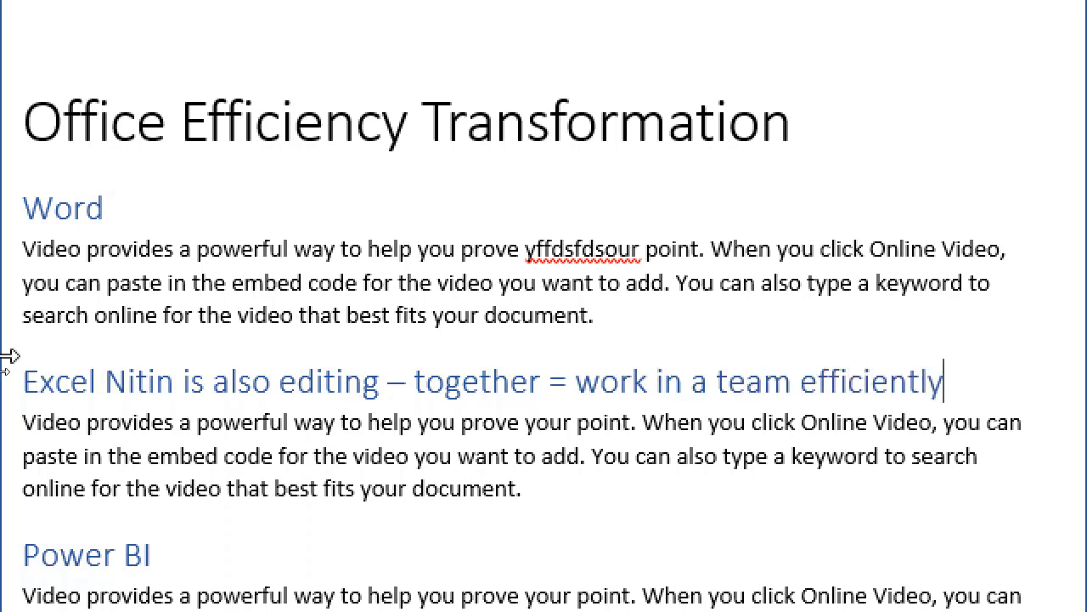
key("Up")
key("Up")
key("Up")
key("Up")
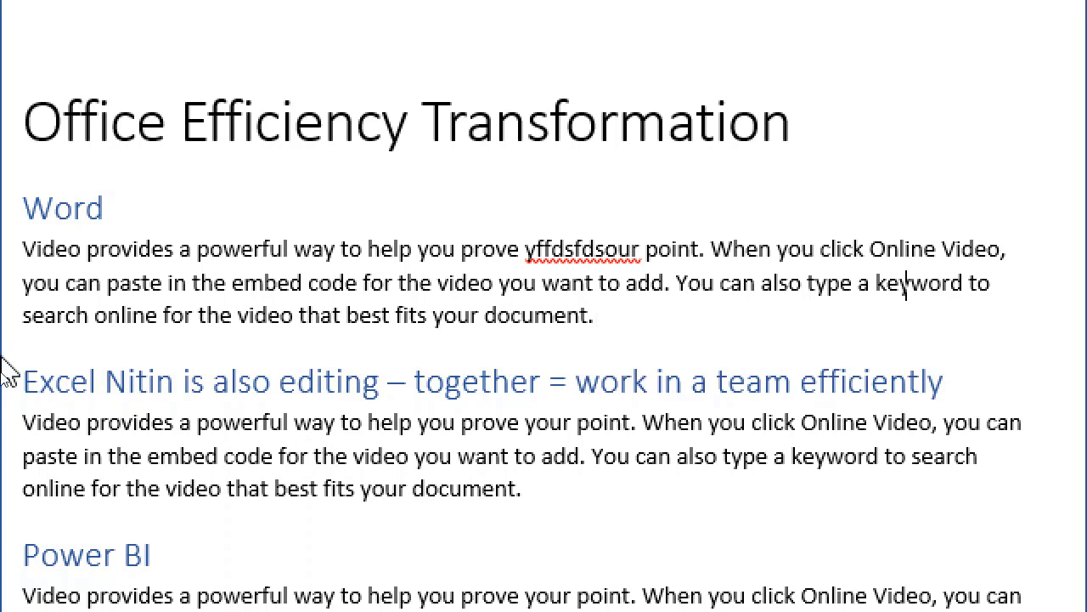
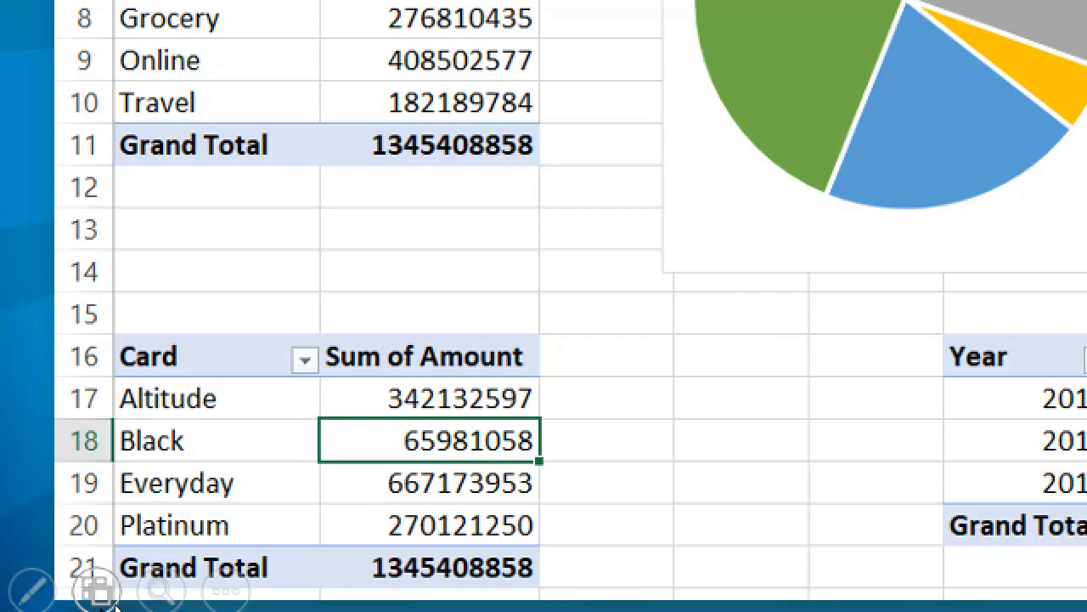
End the PowerPoint slide show to return to the 45-slide overview.
key("Escape")
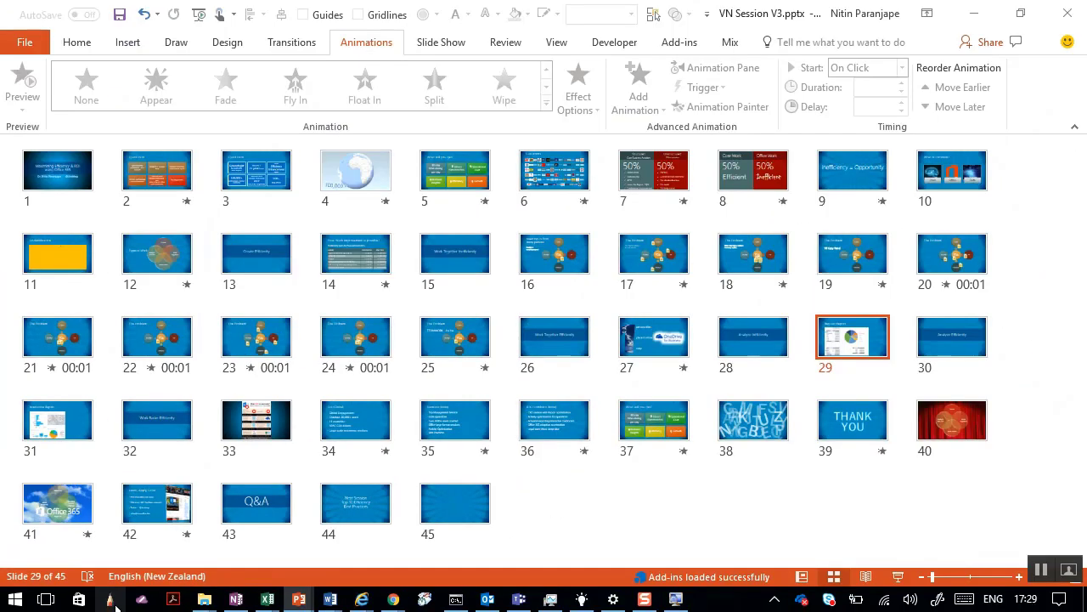
Switch to Analytics.xlsx in Excel and show the Power View3 dashboard sheet.
key("alt+Tab")
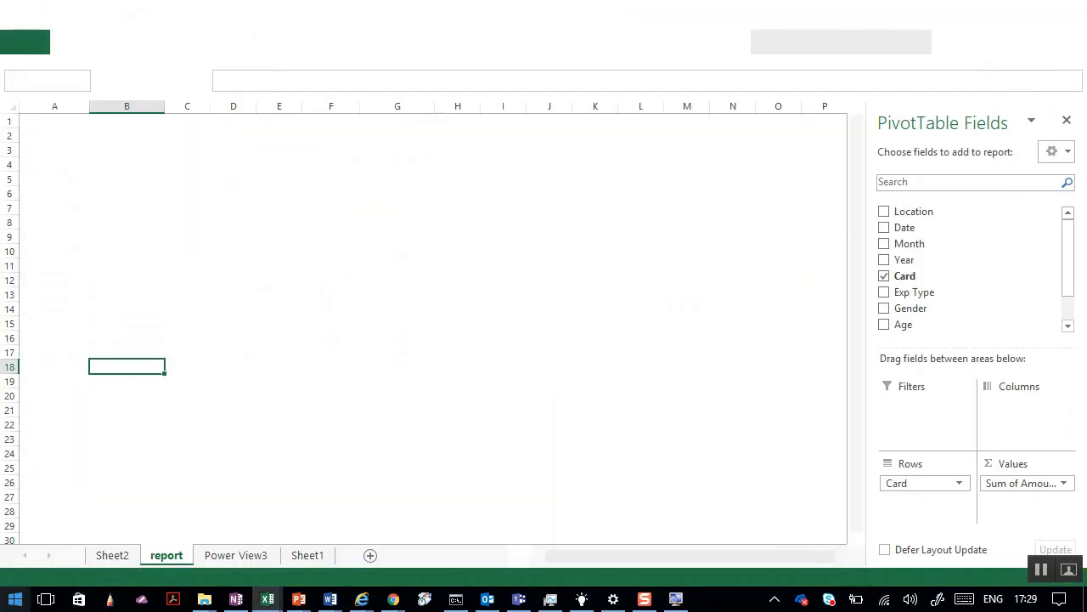
left_click(237, 557)
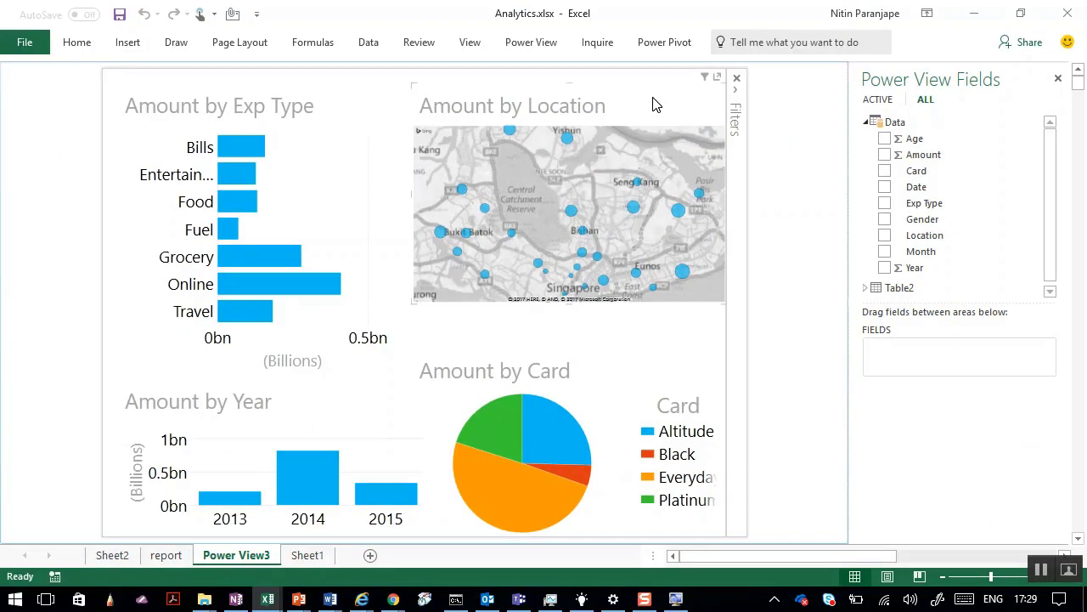
Zoom the location map, then cross-filter the dashboard to the 2015 column.
scroll(590, 208, "up", 5)
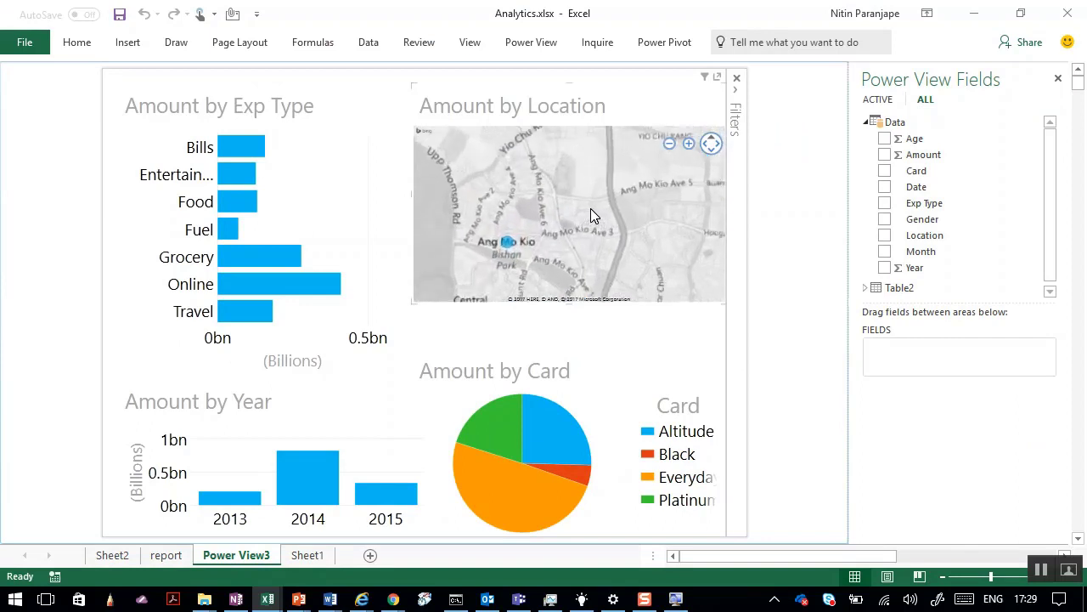
scroll(590, 215, "down", 2)
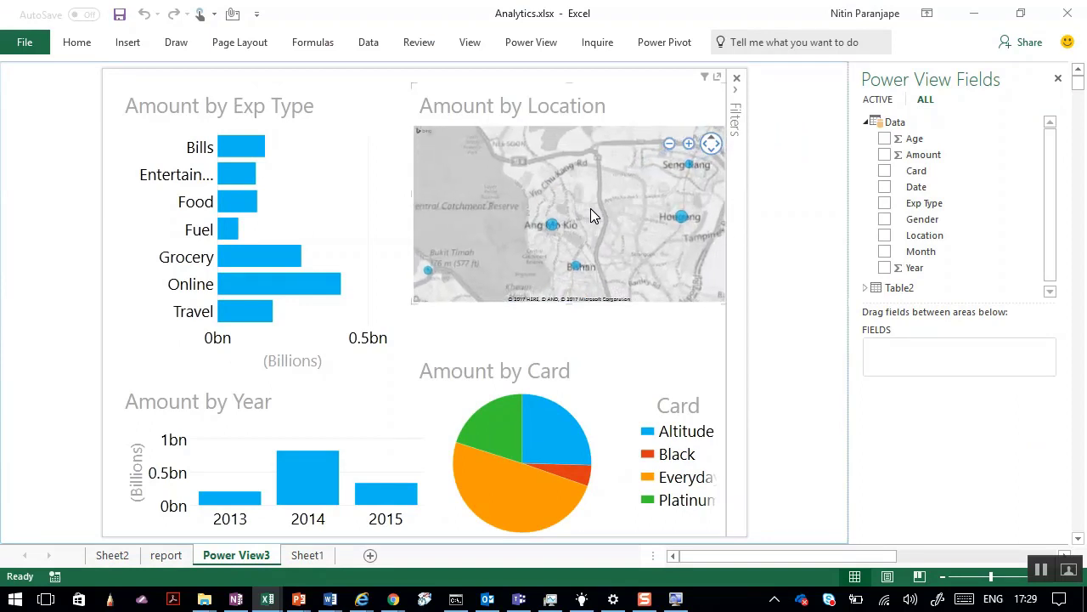
scroll(591, 208, "down", 2)
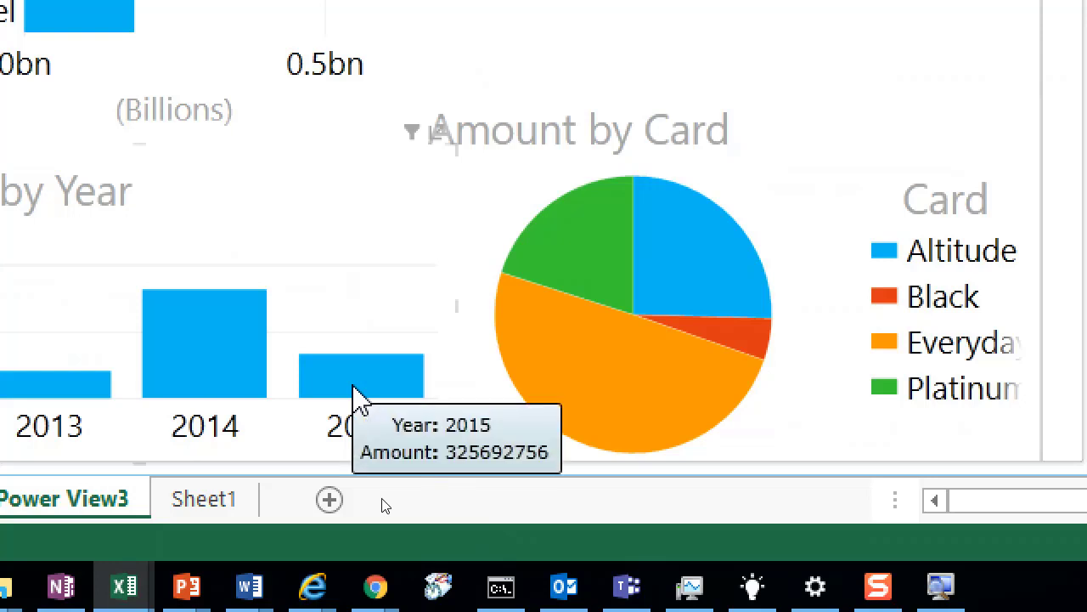
left_click(356, 397)
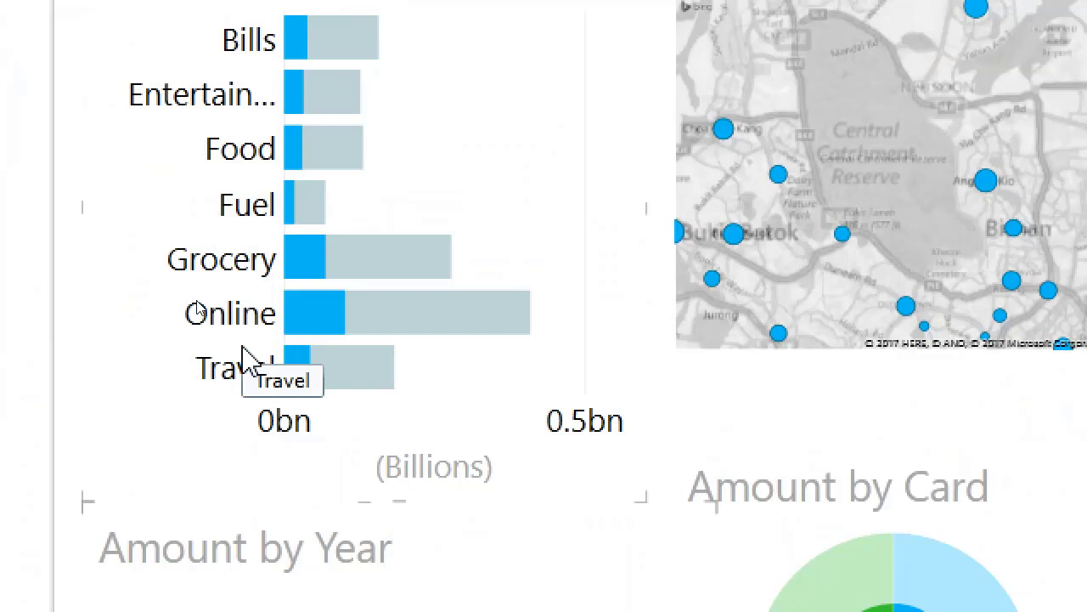
Highlight the Online bar in Amount by Exp Type to cross-filter all charts.
mouse_move(442, 328)
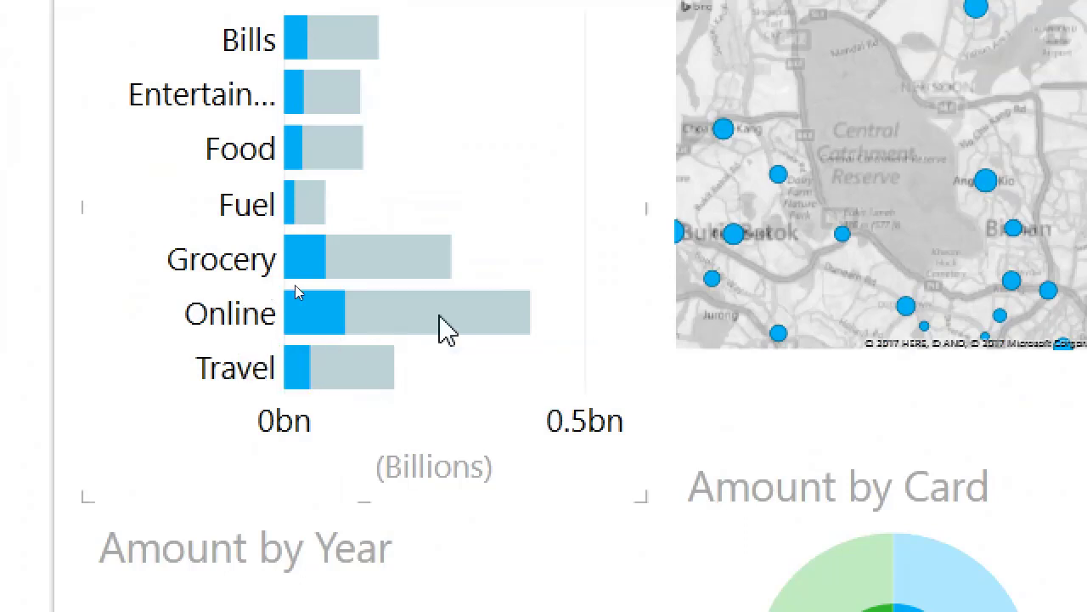
left_click(442, 327)
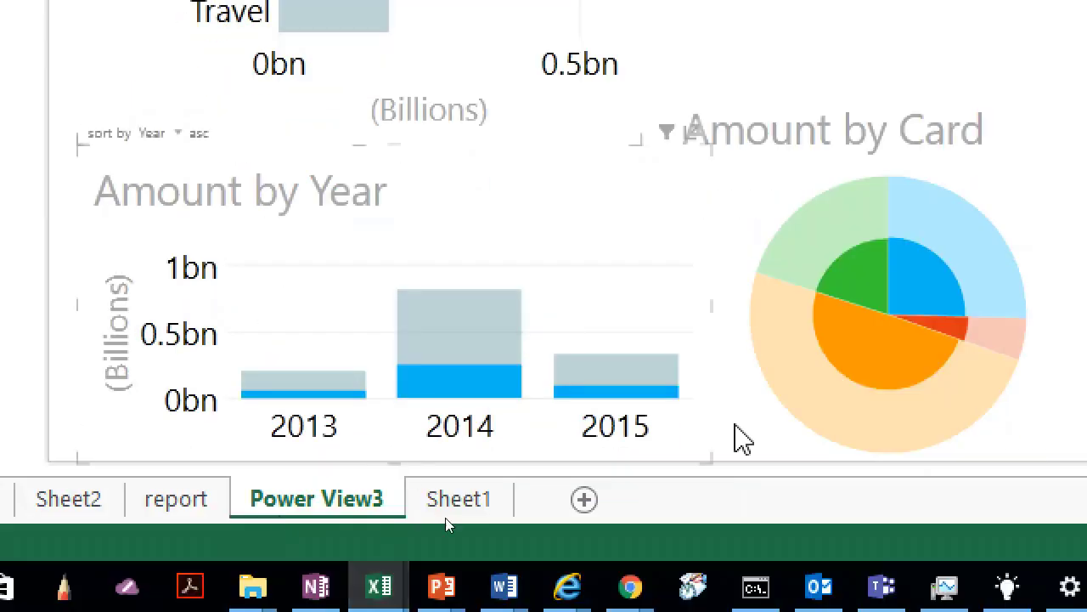
mouse_move(898, 436)
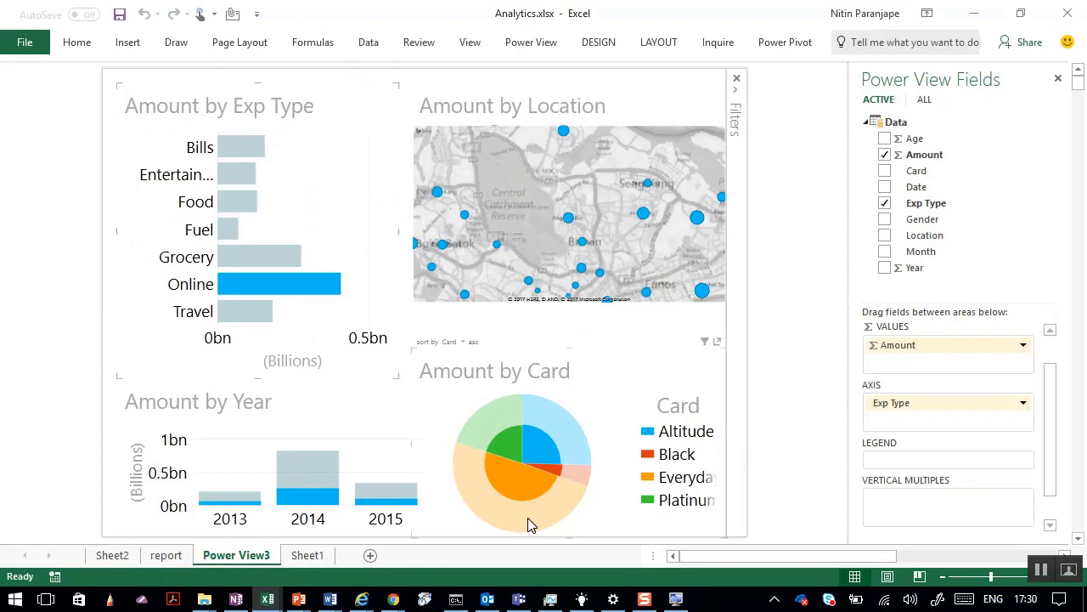
Click an empty chart area to remove the Online highlight and restore full totals.
mouse_move(272, 305)
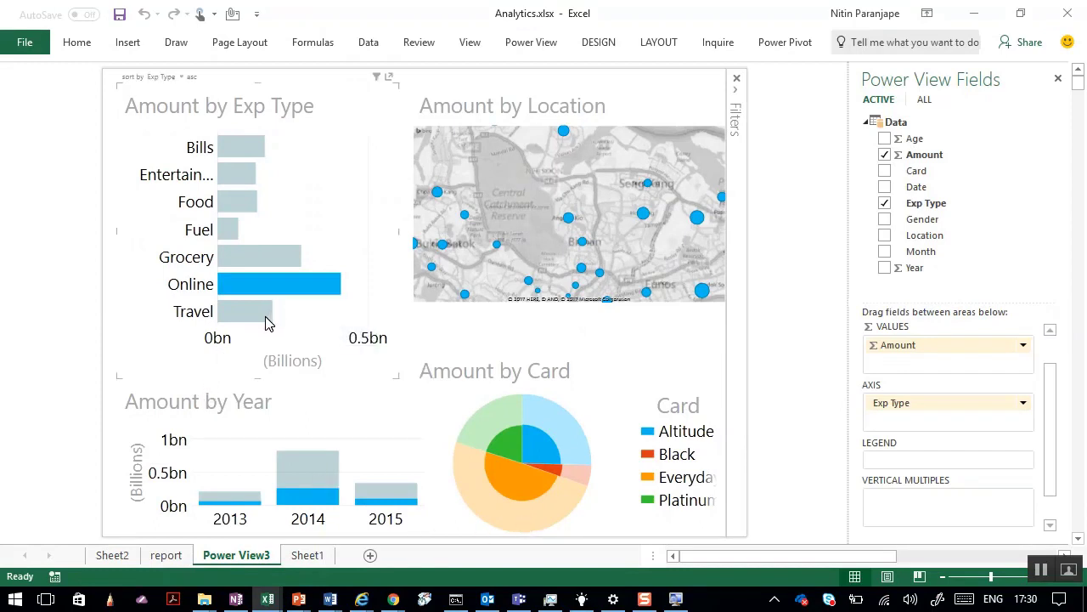
mouse_move(561, 444)
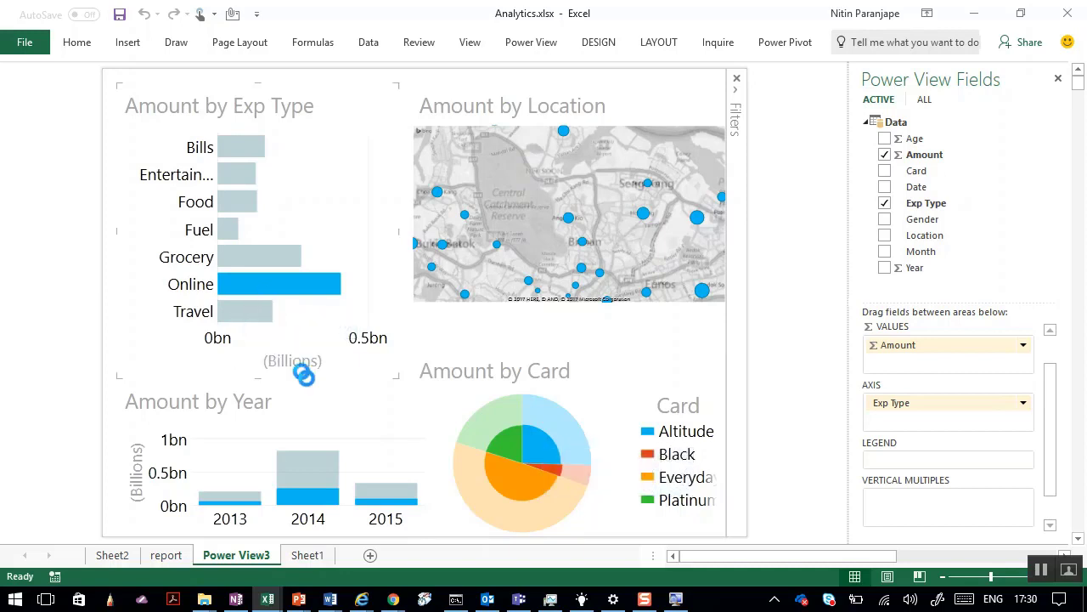
left_click(315, 396)
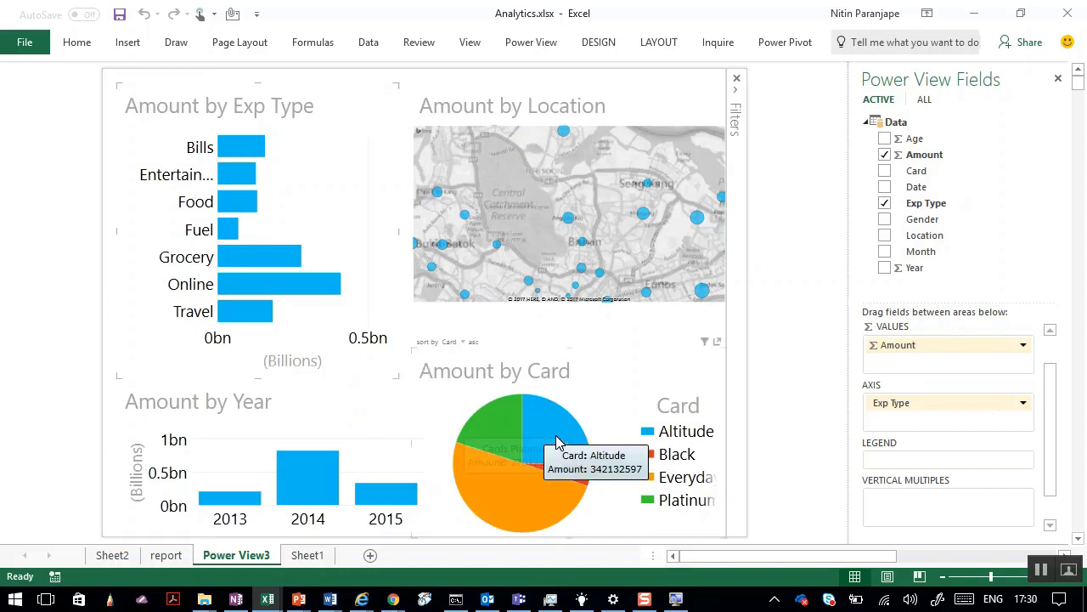
mouse_move(281, 255)
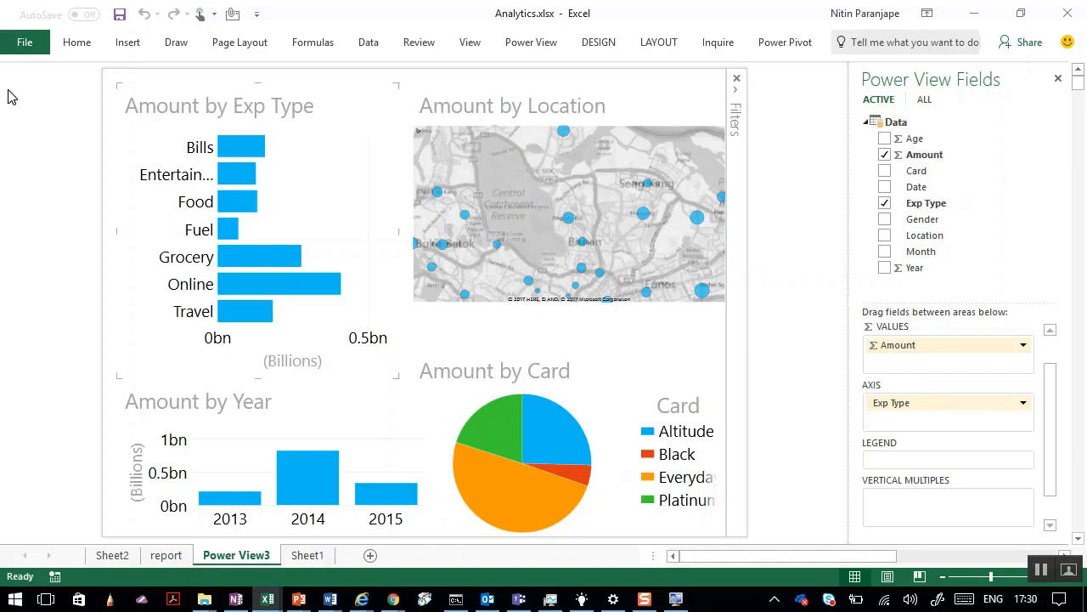
Look at the workbook's Info and Save As pages, then return to the dashboard.
left_click(23, 45)
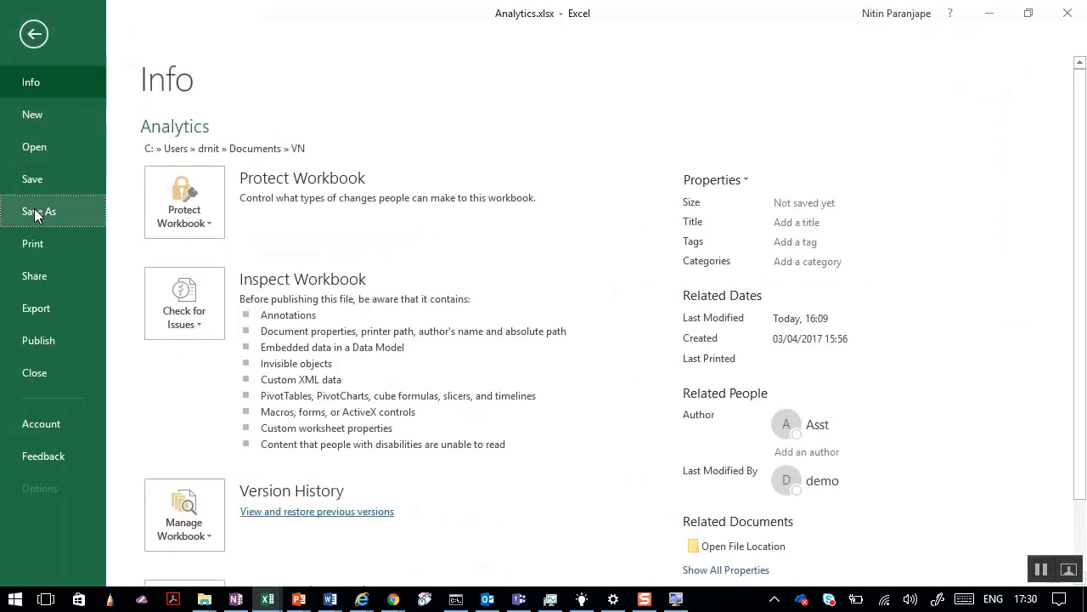
left_click(34, 210)
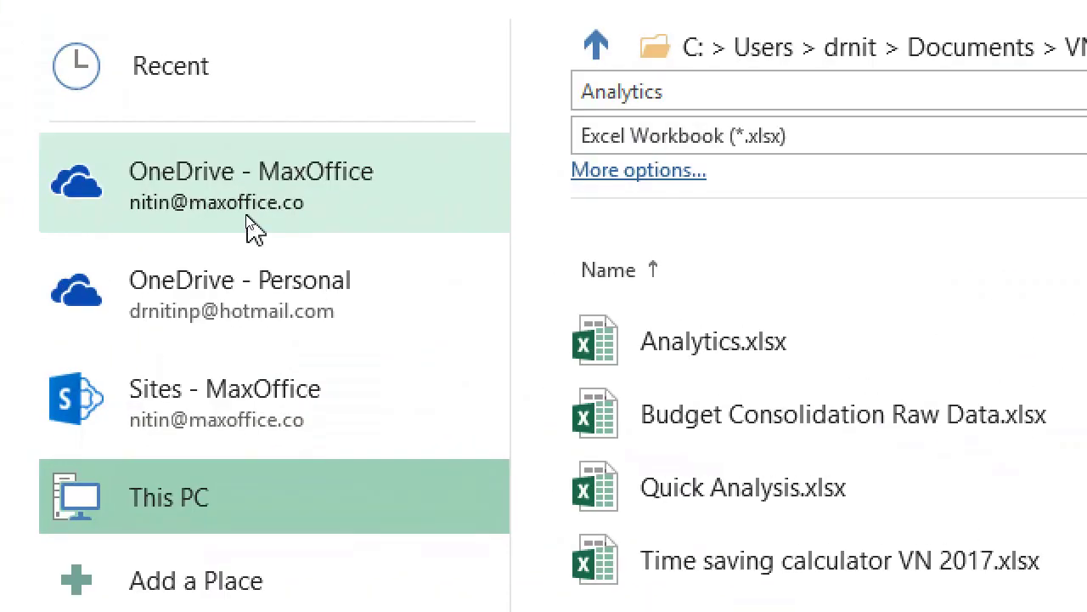
key("Escape")
In the Share pane, enter an invitee and set their permission to Can view.
left_click(959, 106)
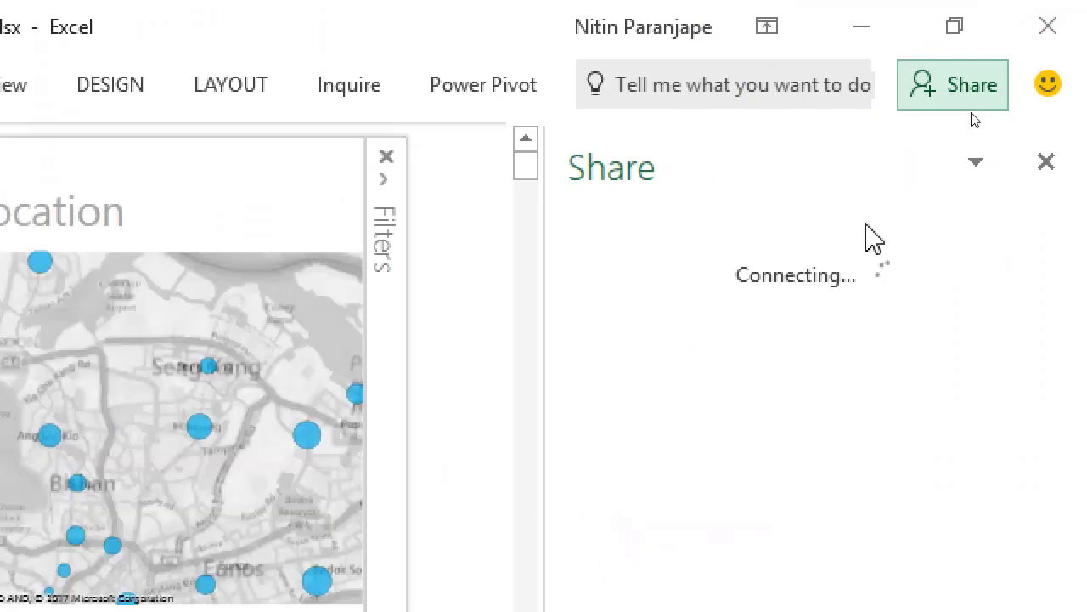
type("boss")
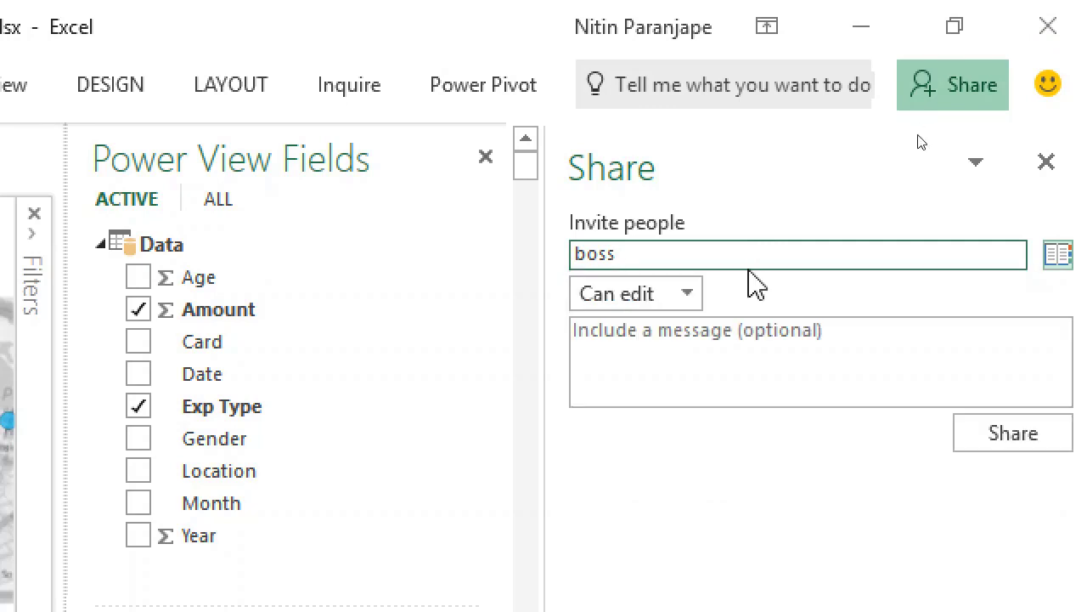
left_click(687, 294)
left_click(667, 364)
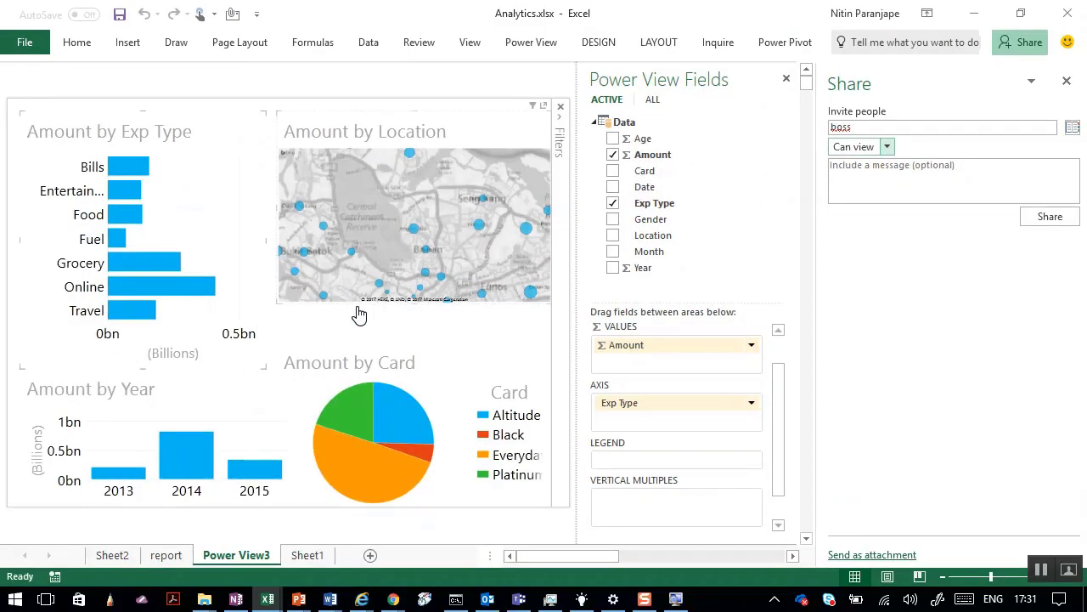
On Sheet1, jump from a Date column cell to the table's last row using End, Down.
left_click(308, 555)
scroll(320, 347, "down", 3)
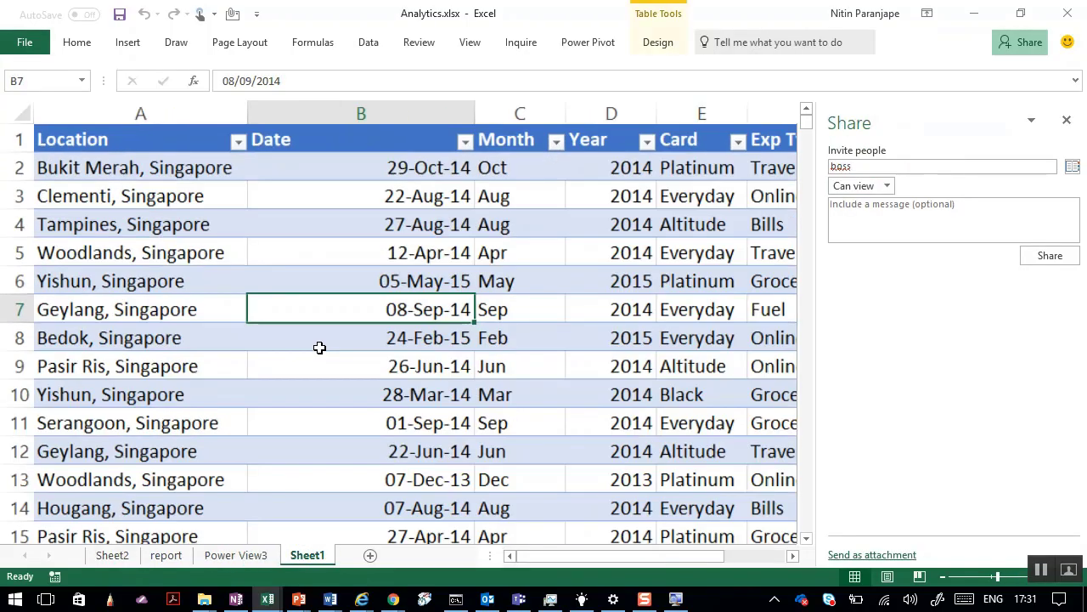
scroll(319, 349, "down", 5)
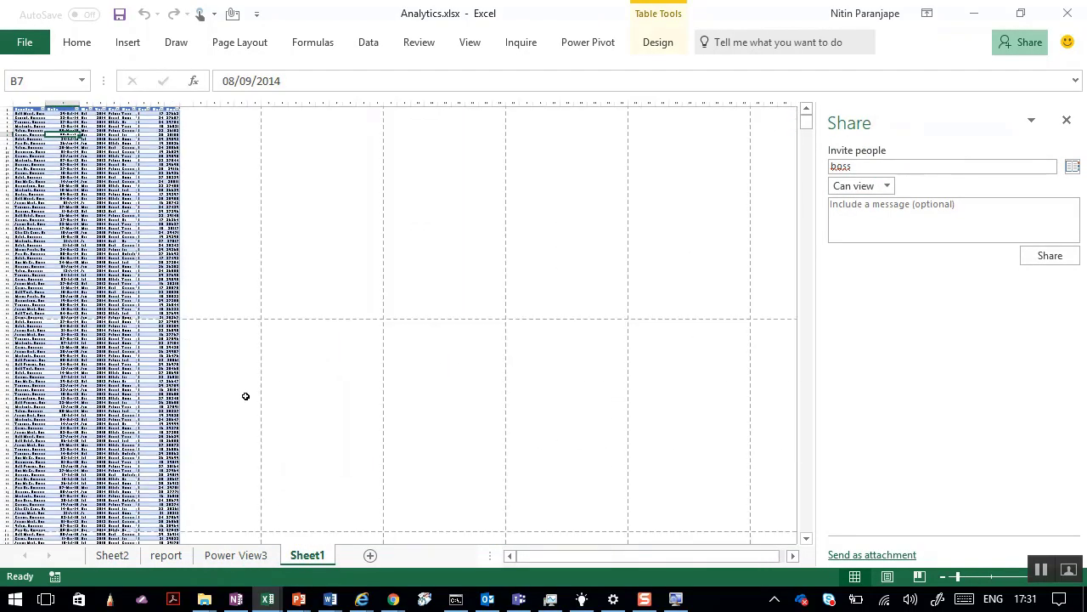
scroll(187, 399, "up", 8)
left_click(204, 385)
key("End")
key("Down")
key("Down")
key("Down")
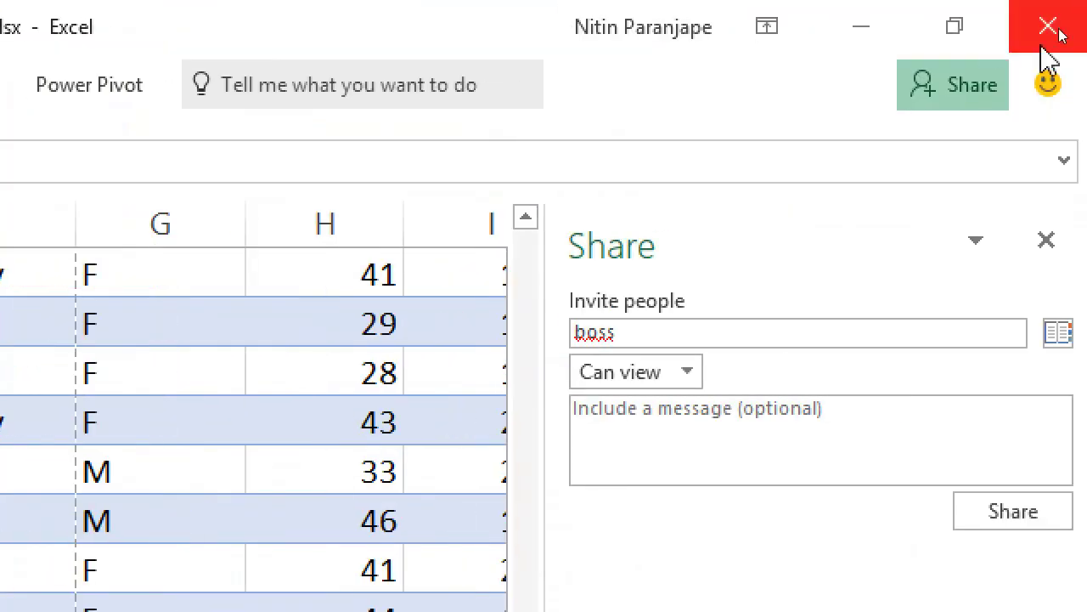
Close and reopen the Share pane, placing focus in the empty invite box.
left_click(943, 105)
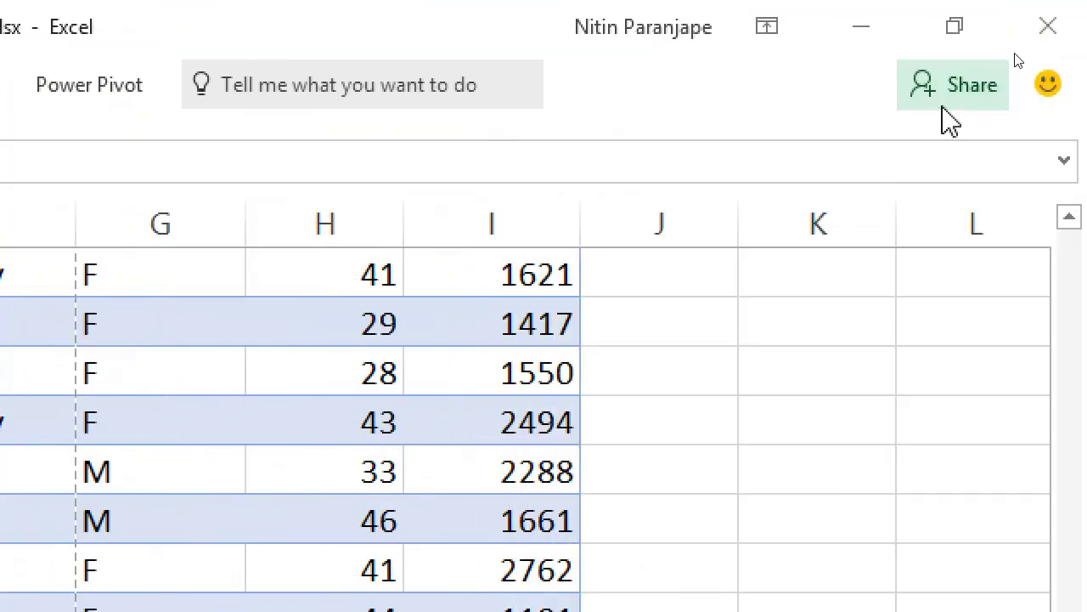
left_click(960, 102)
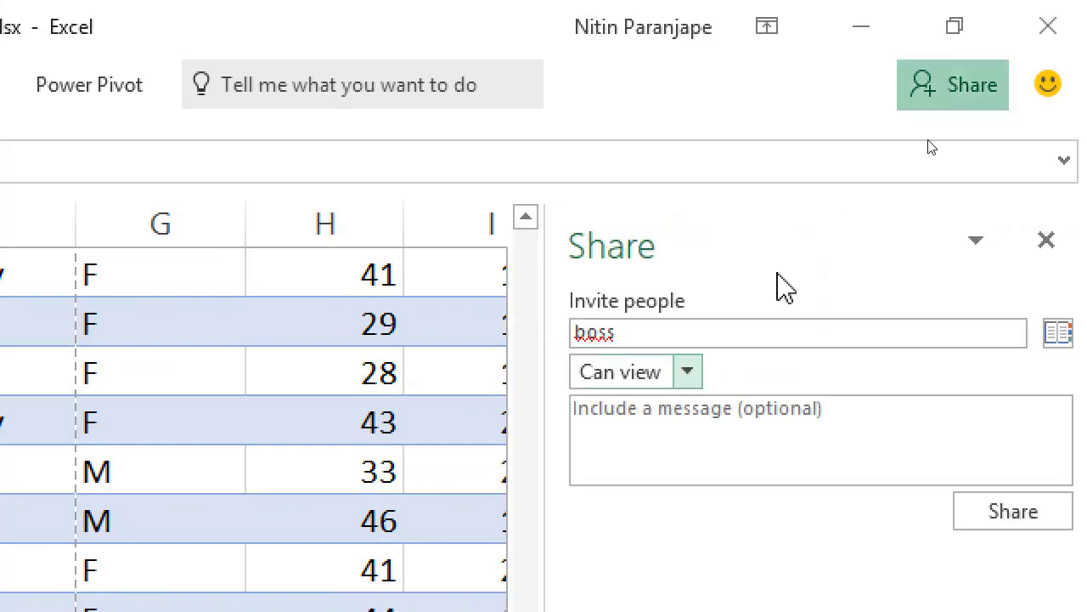
left_click(641, 335)
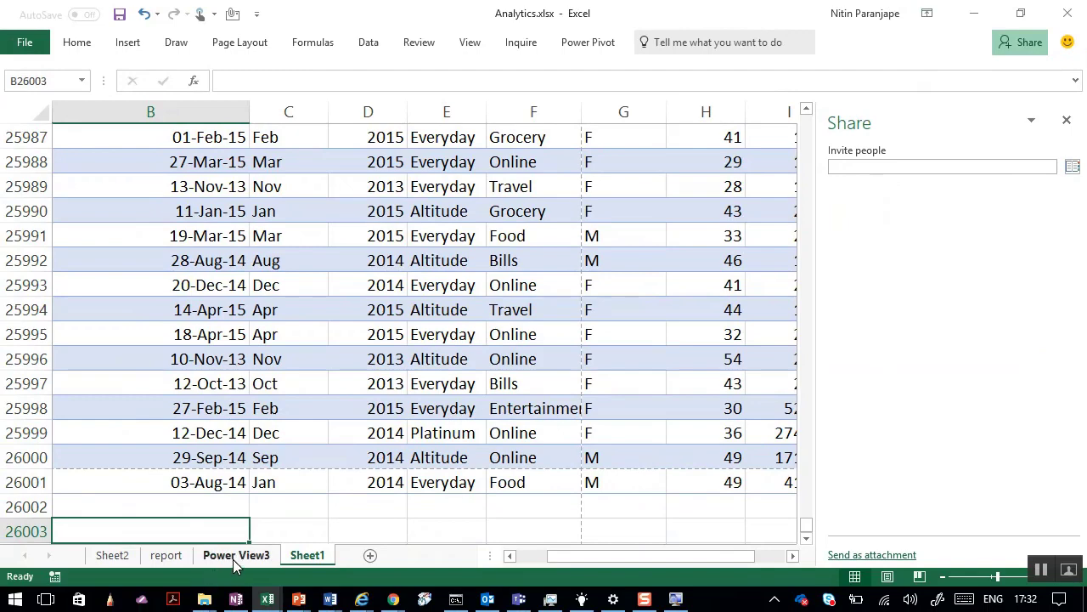
In PowerPoint, present from slide 32 'Work Faster Efficiently' and advance to slide 33.
key("alt+Tab")
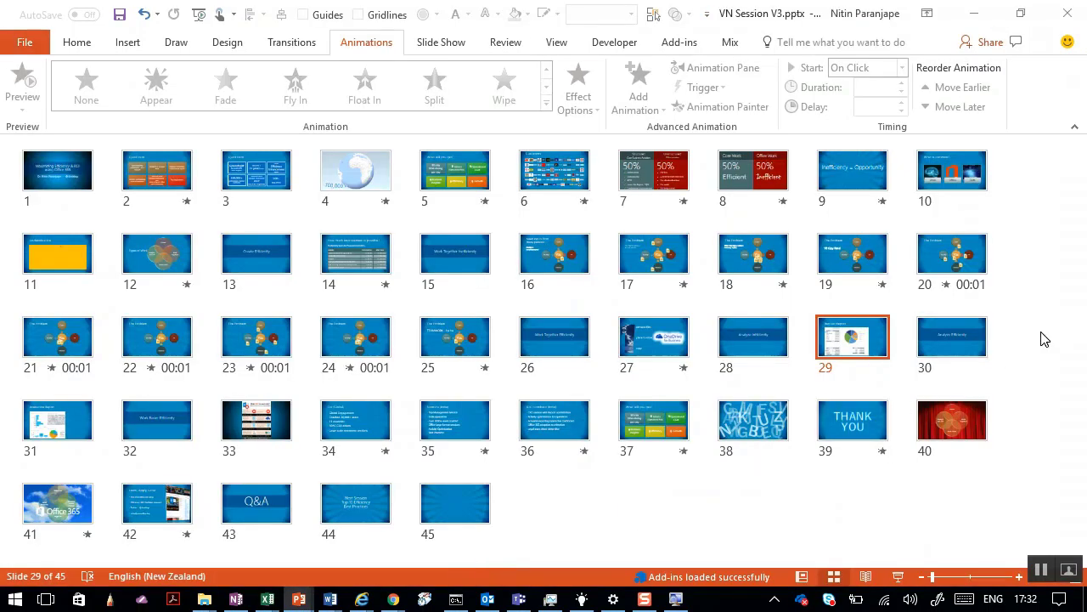
left_click(1044, 339)
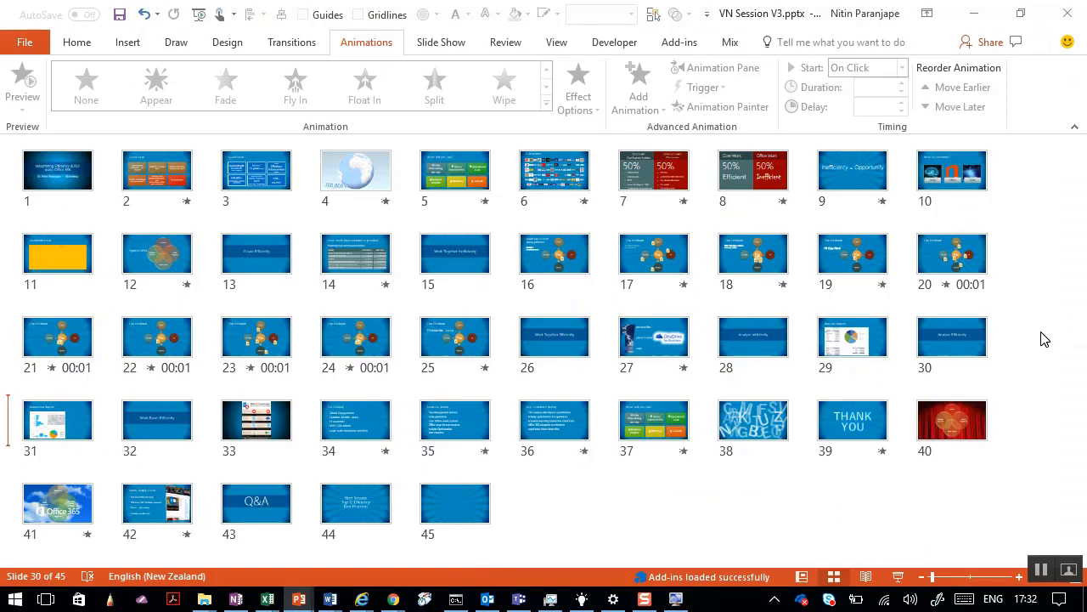
left_click(953, 344)
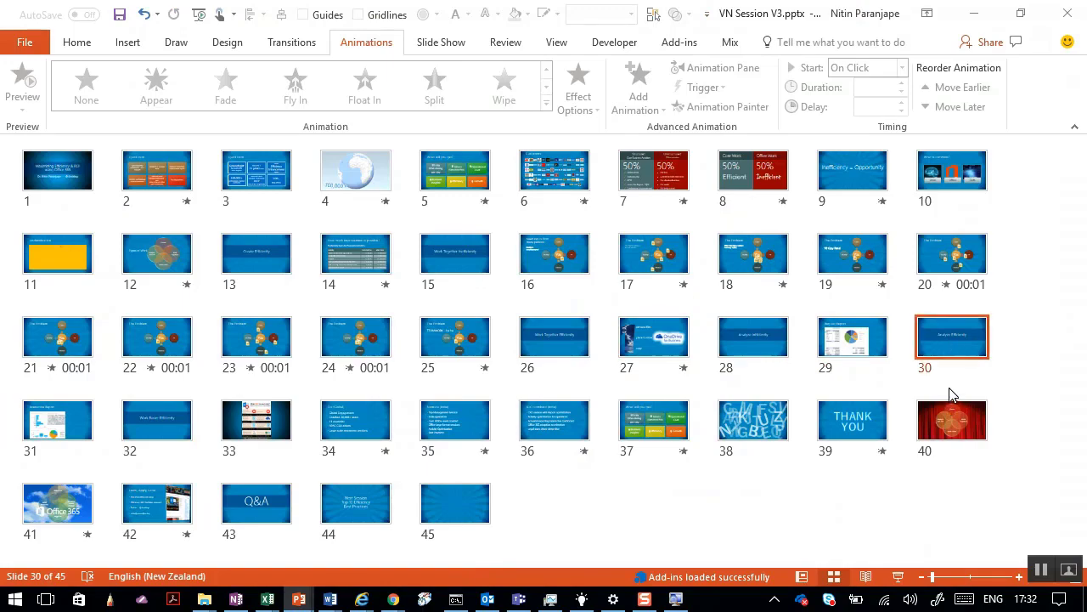
scroll(950, 393, "up", 2)
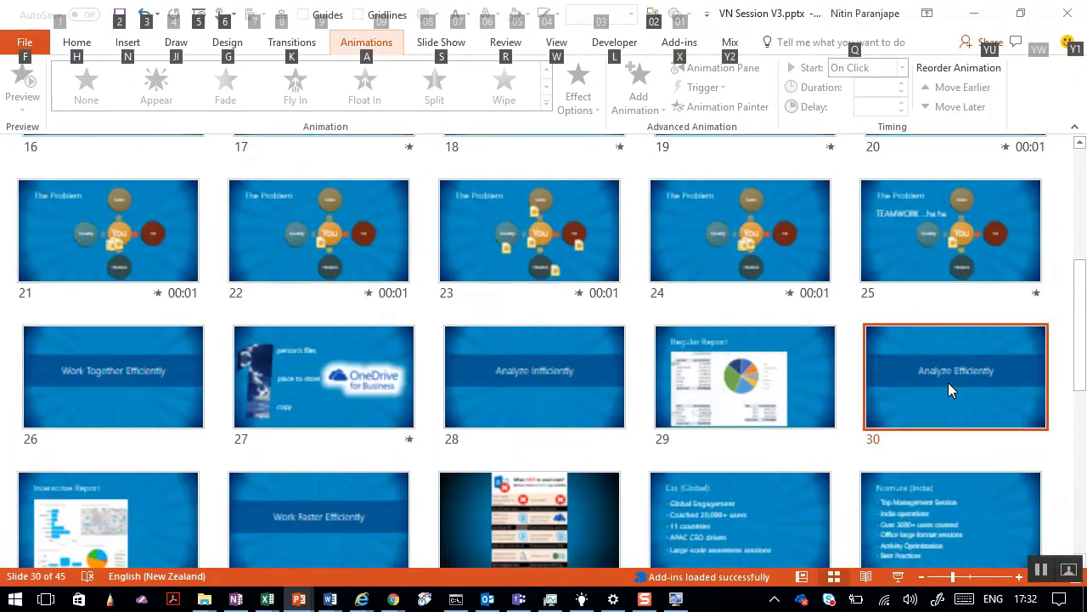
scroll(948, 382, "down", 2)
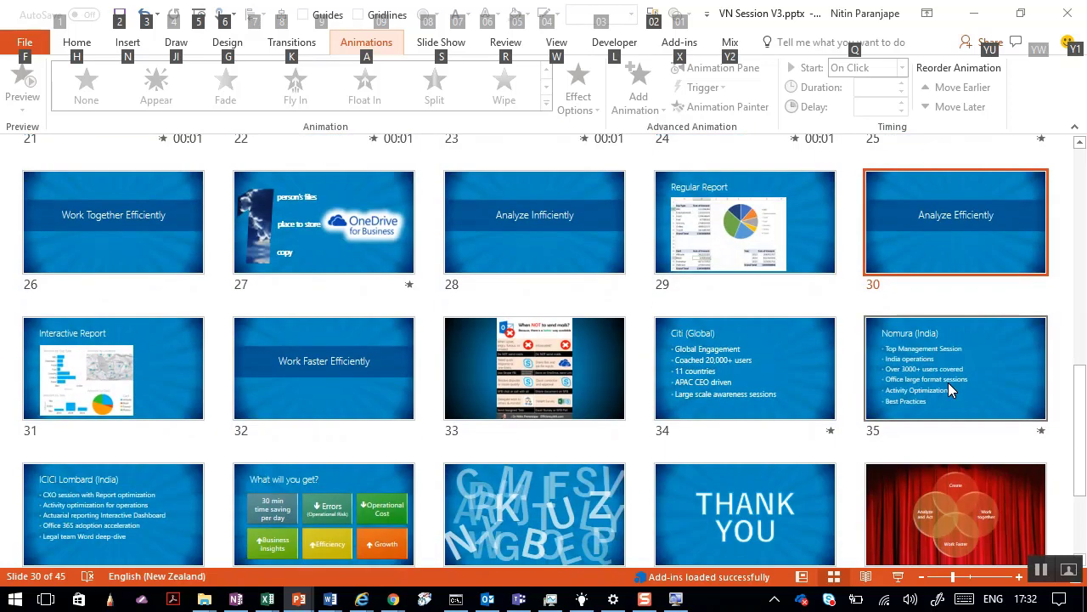
left_click(361, 374)
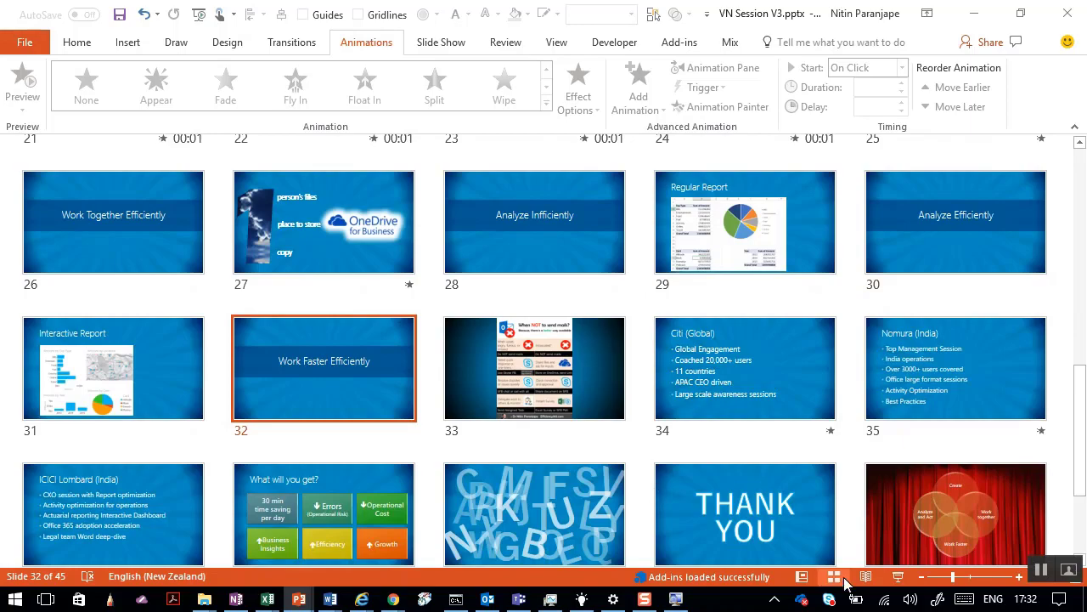
left_click(894, 581)
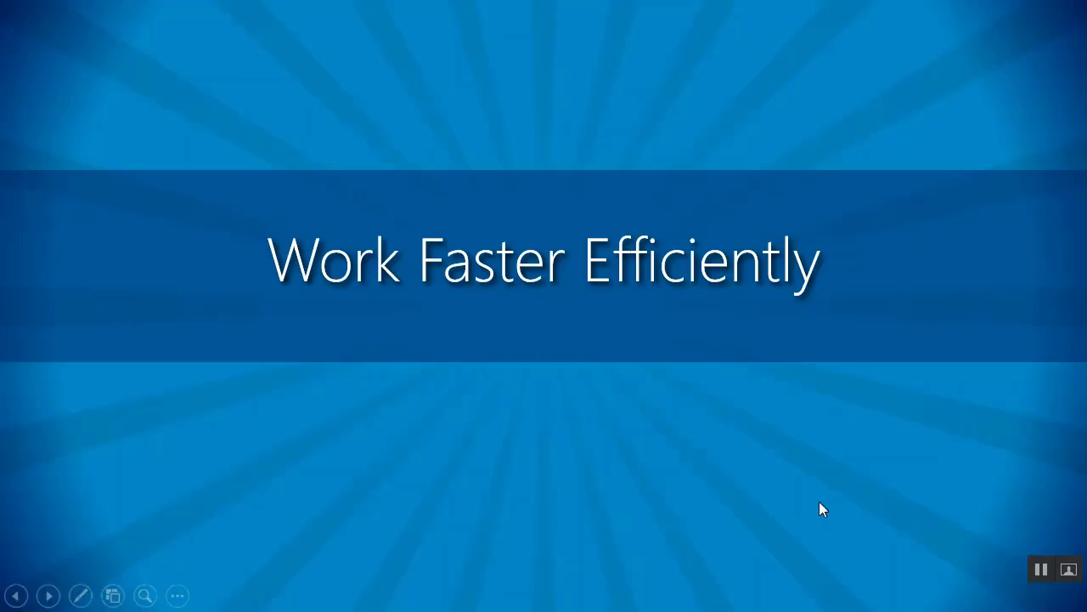
left_click(616, 307)
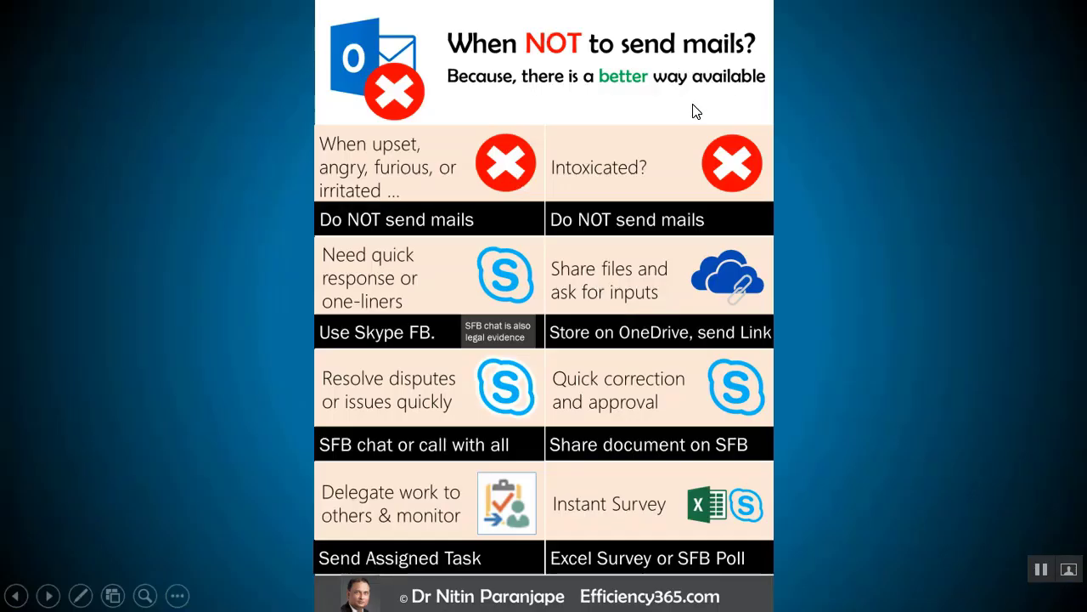
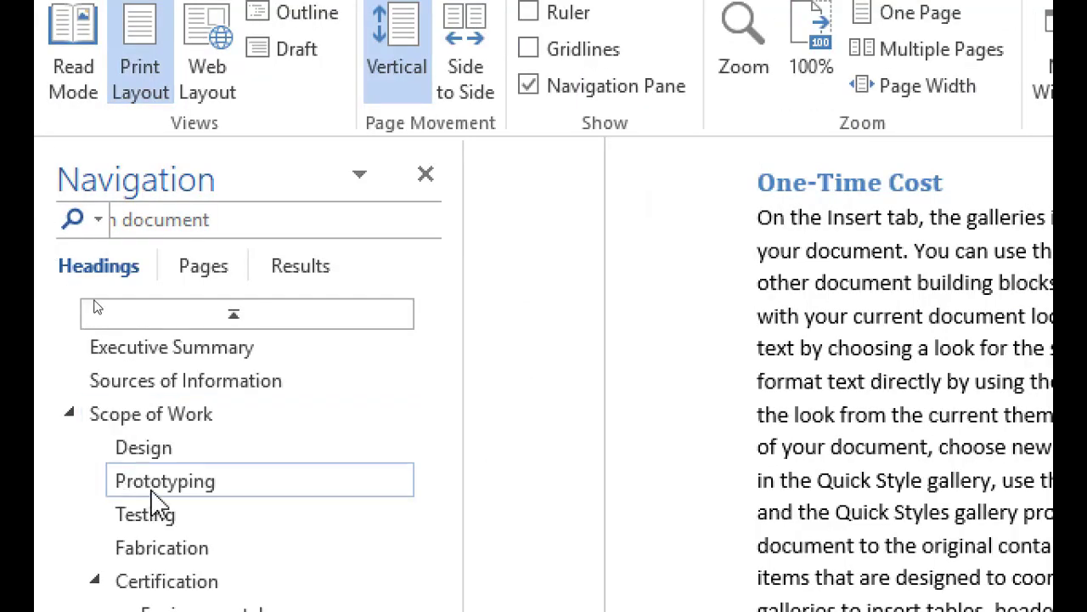
Jump to the Design heading and scroll the outline down to show Summary.
left_click(168, 461)
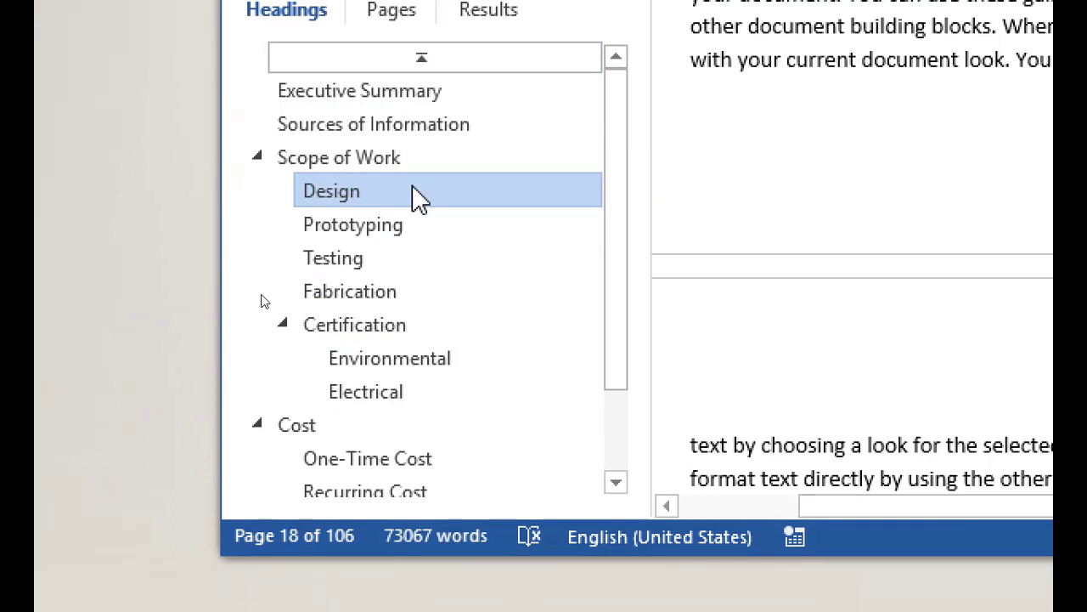
left_click(615, 482)
left_click(616, 483)
left_click(616, 482)
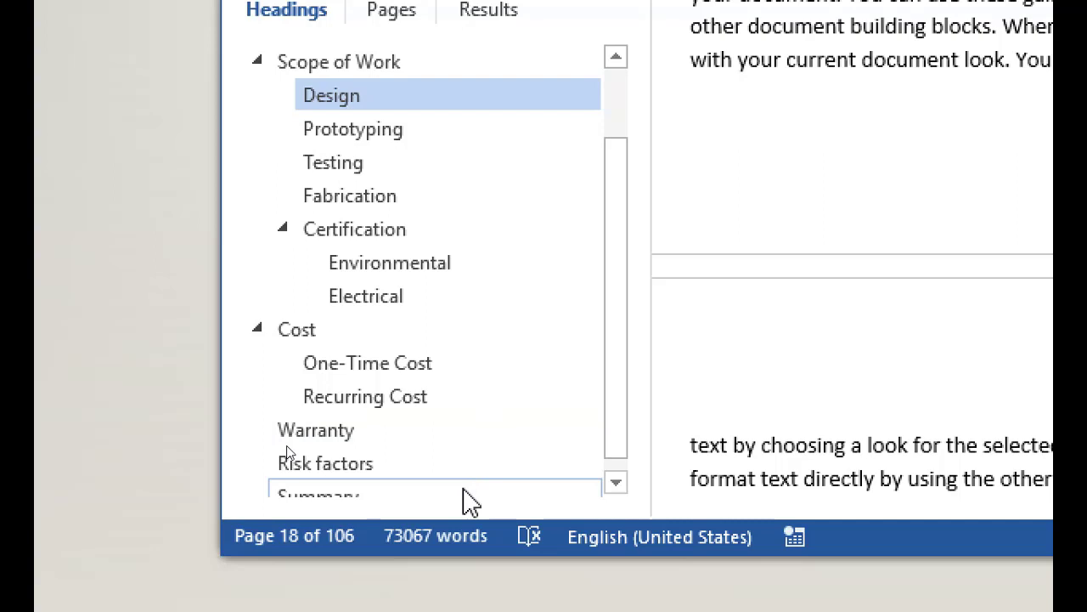
scroll(471, 501, "down", 1)
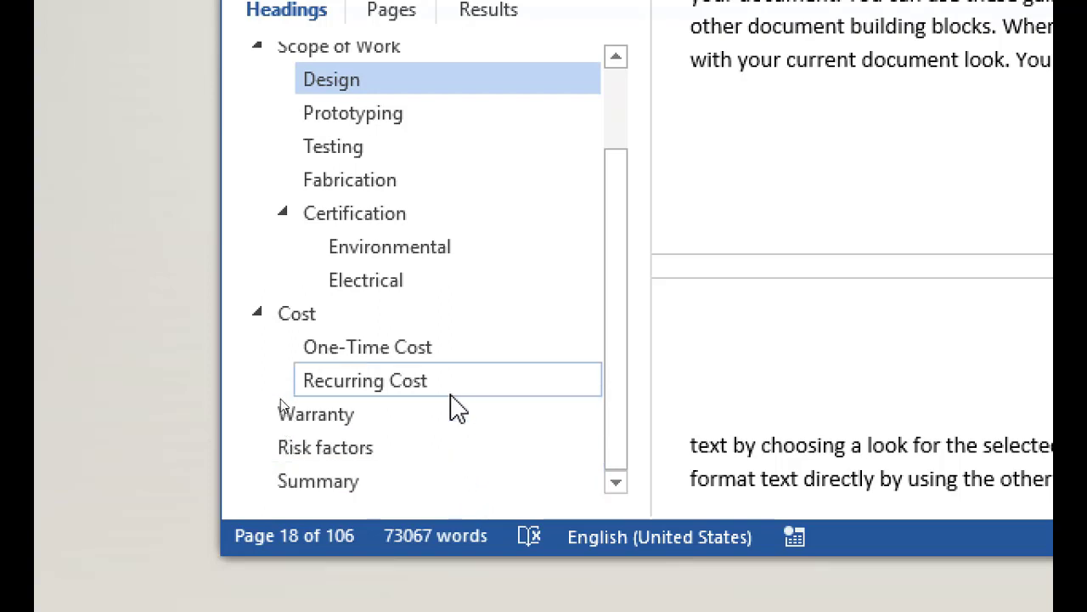
Move Recurring Cost above One-Time Cost, Warranty below Risk factors, and Cost above Scope of Work.
left_click_drag(456, 406, 468, 340)
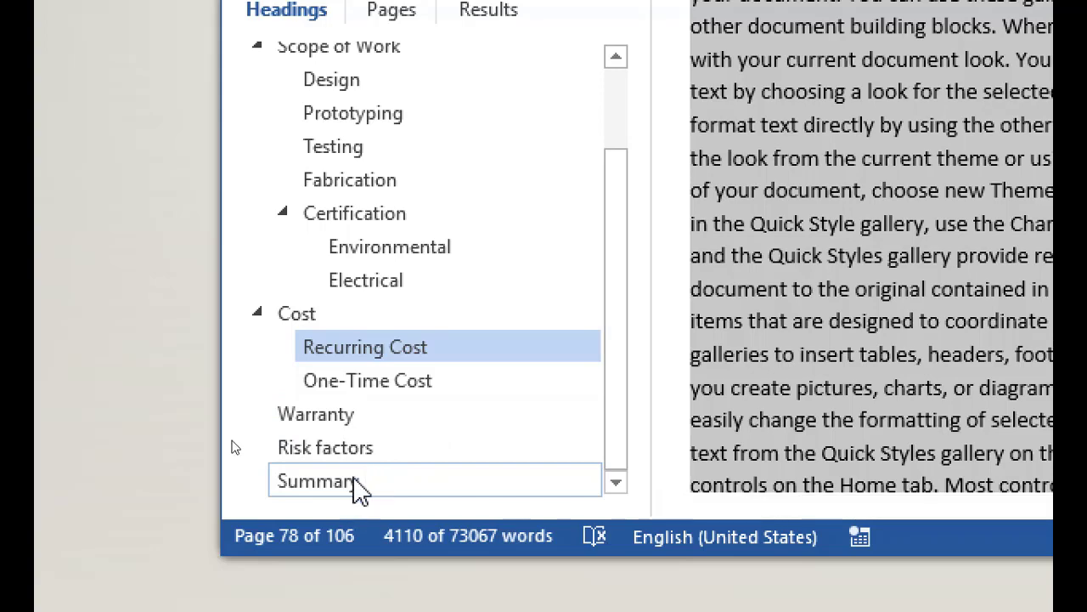
left_click_drag(352, 417, 369, 466)
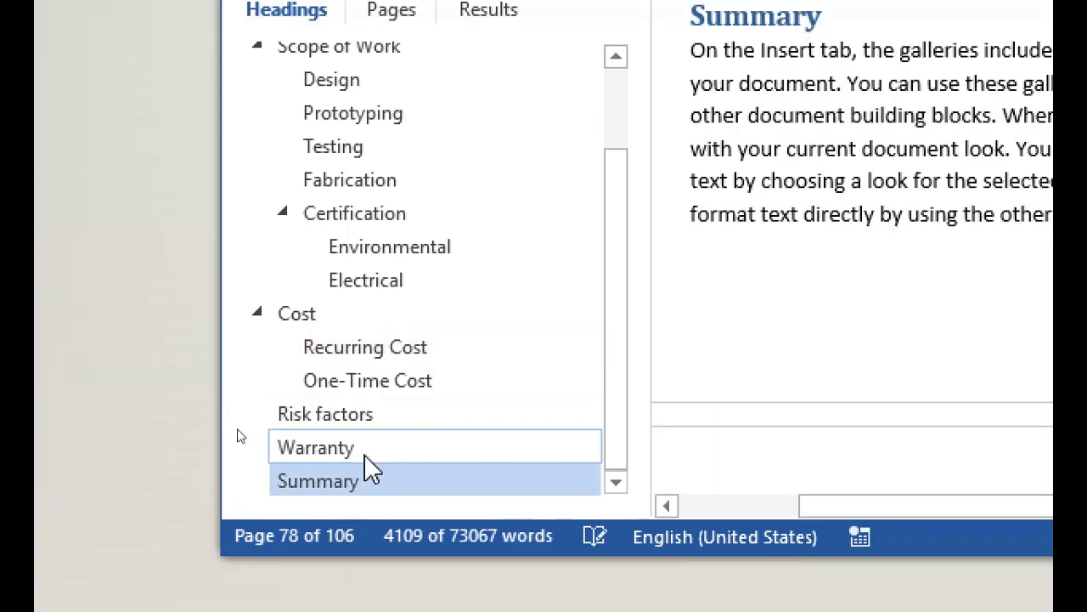
left_click_drag(285, 312, 303, 158)
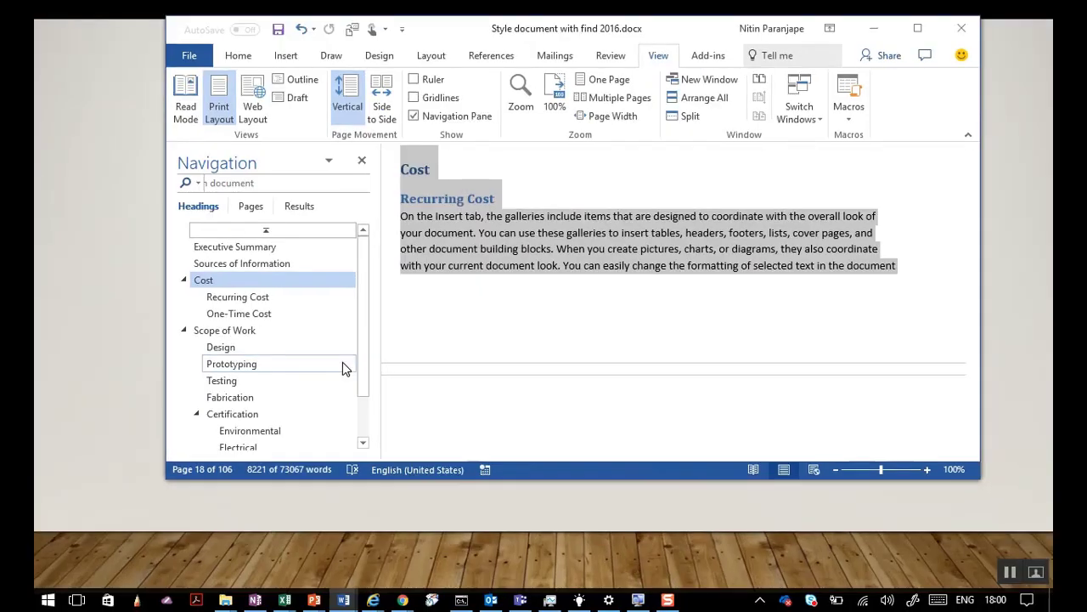
Maximize Word and convert the Executive Summary heading to Normal body text with Ctrl+Shift+N.
key("super+Up")
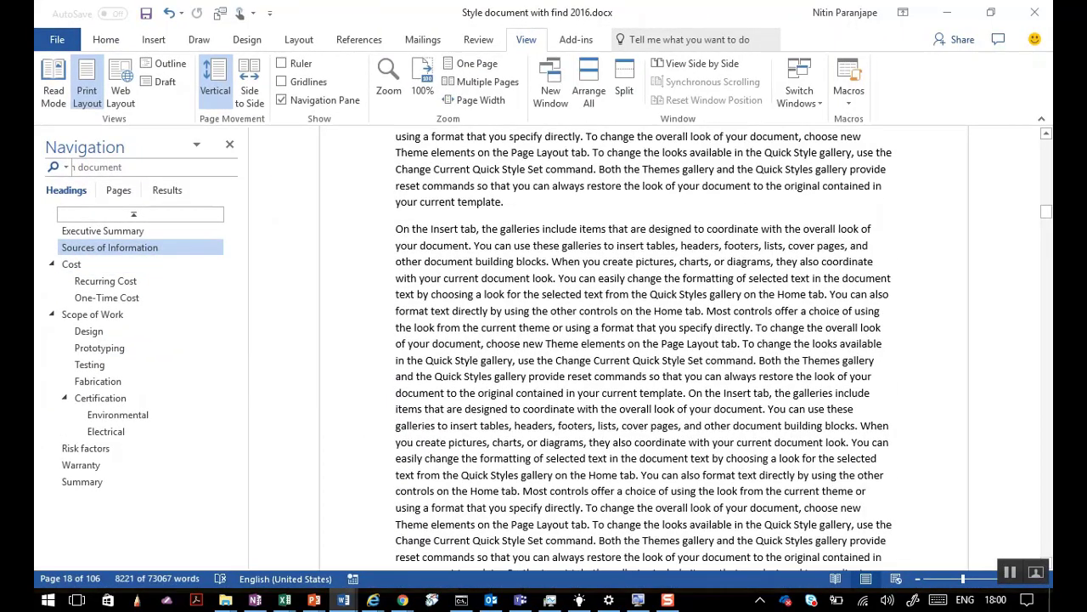
left_click(133, 214)
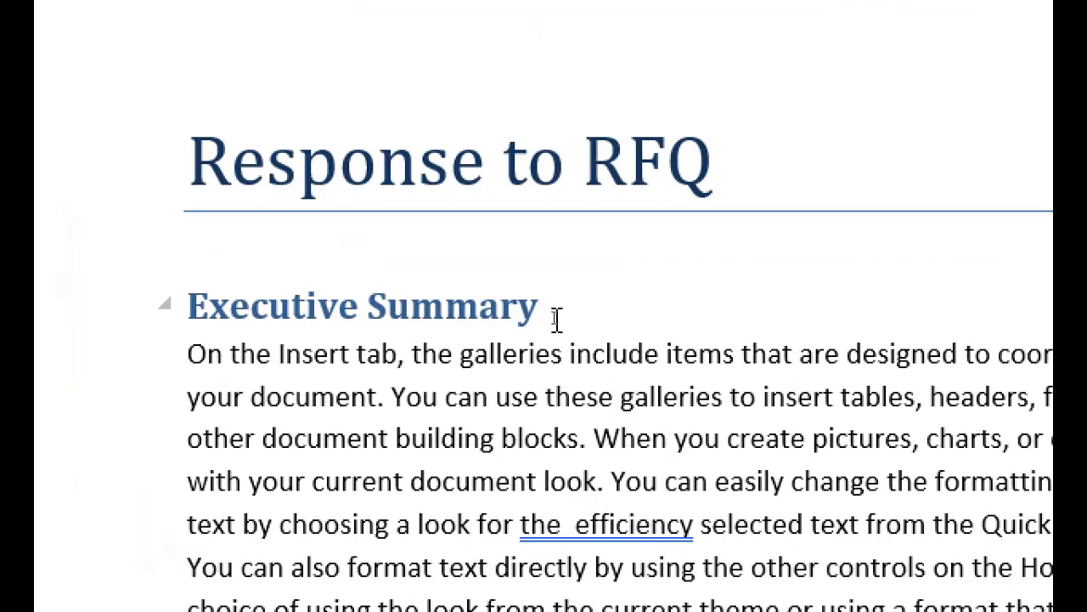
key("ctrl+shift+n")
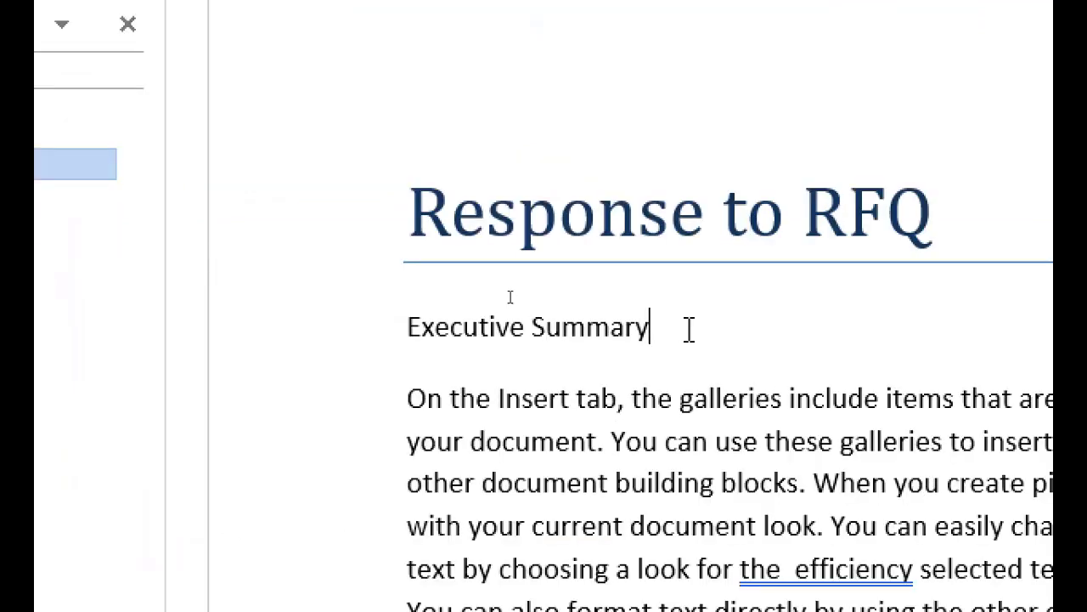
left_click_drag(557, 311, 397, 354)
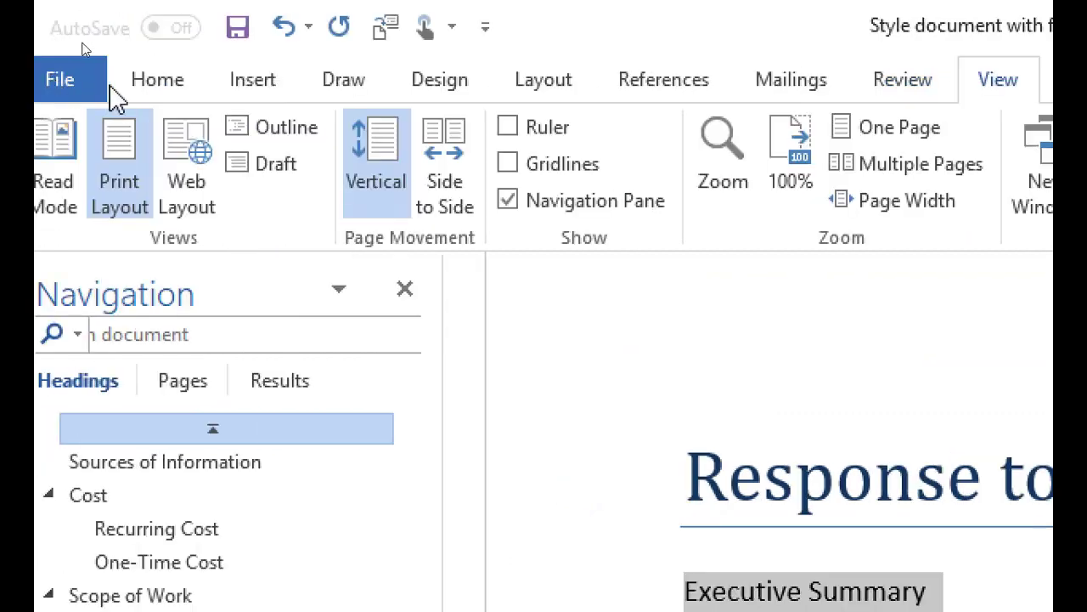
left_click(158, 89)
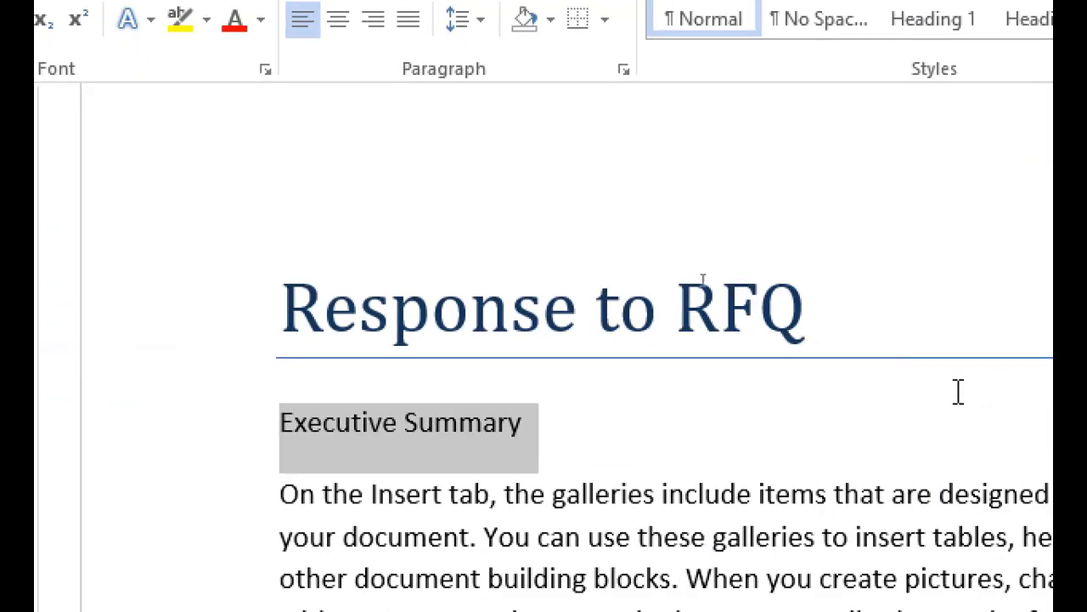
left_click(558, 444)
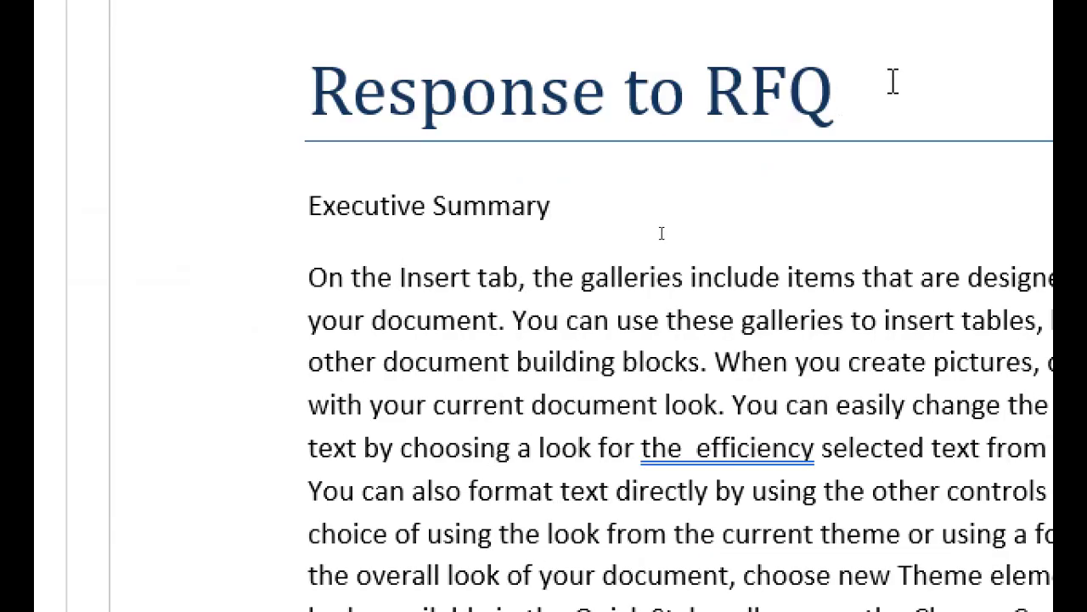
Apply the Heading 1 style to Executive Summary.
left_click(289, 83)
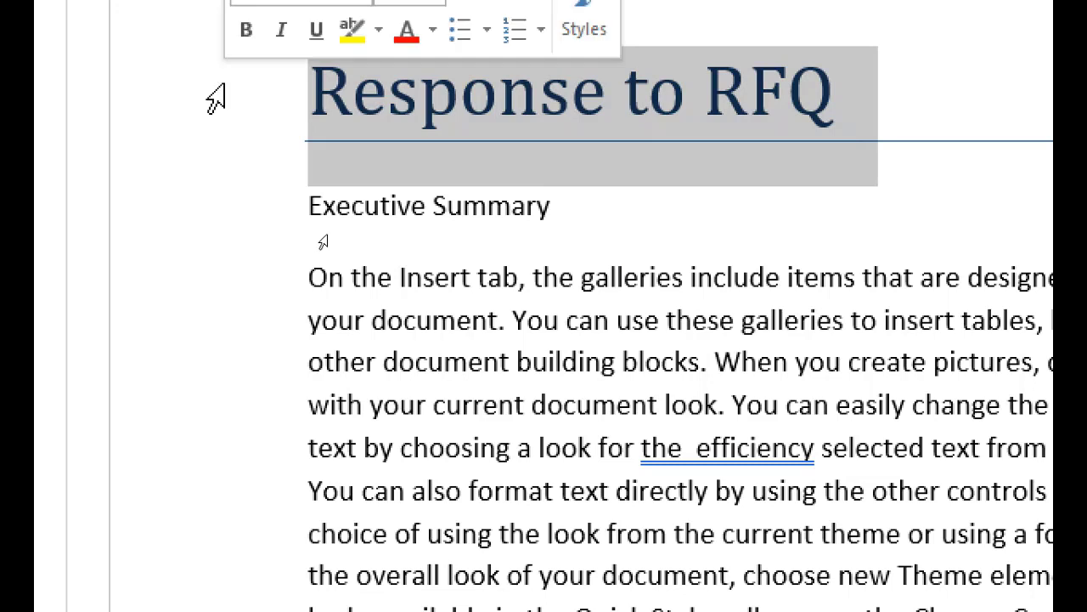
left_click(467, 209)
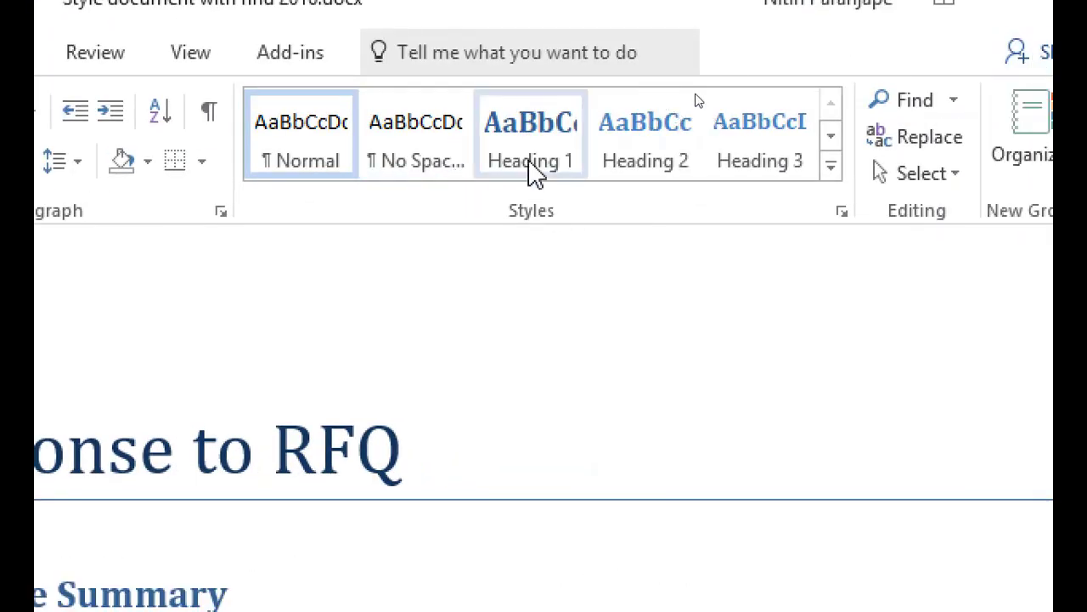
left_click(534, 173)
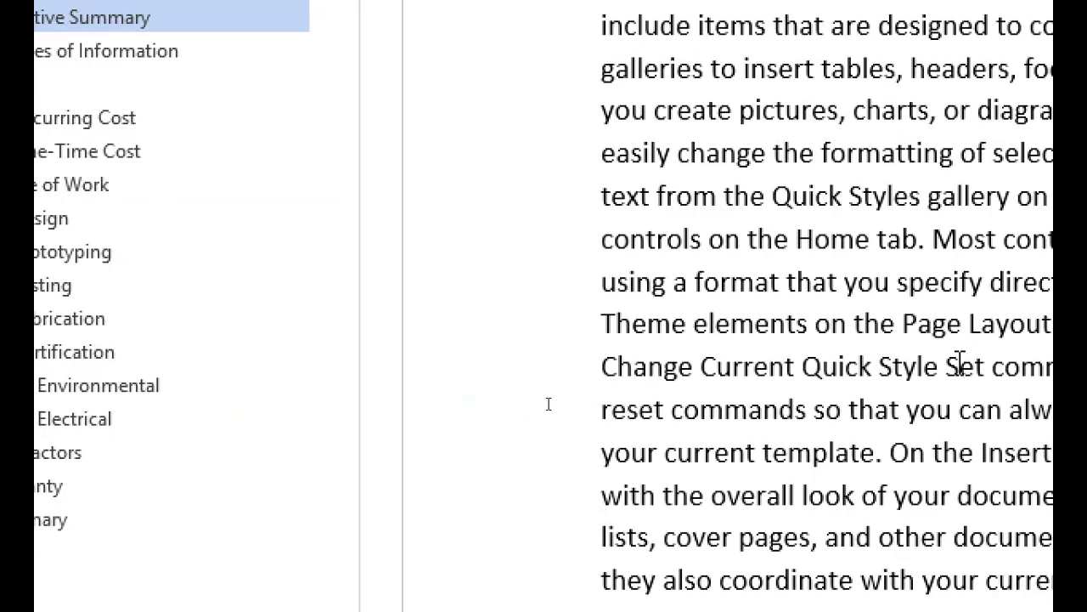
Reset Recurring Cost to Normal, then reapply Heading 2 under Cost.
left_click(170, 109)
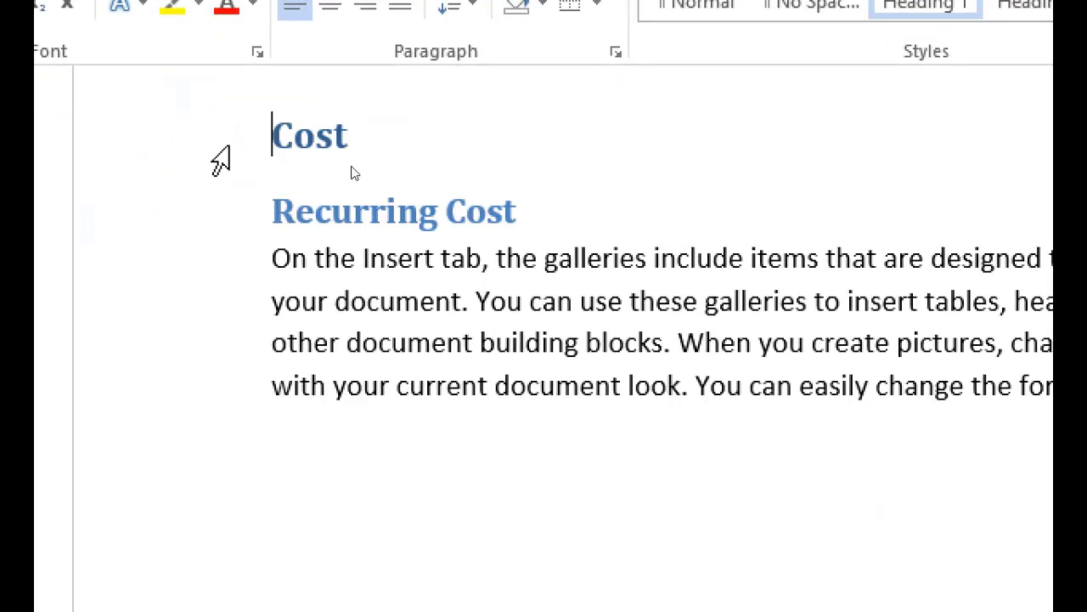
left_click(331, 212)
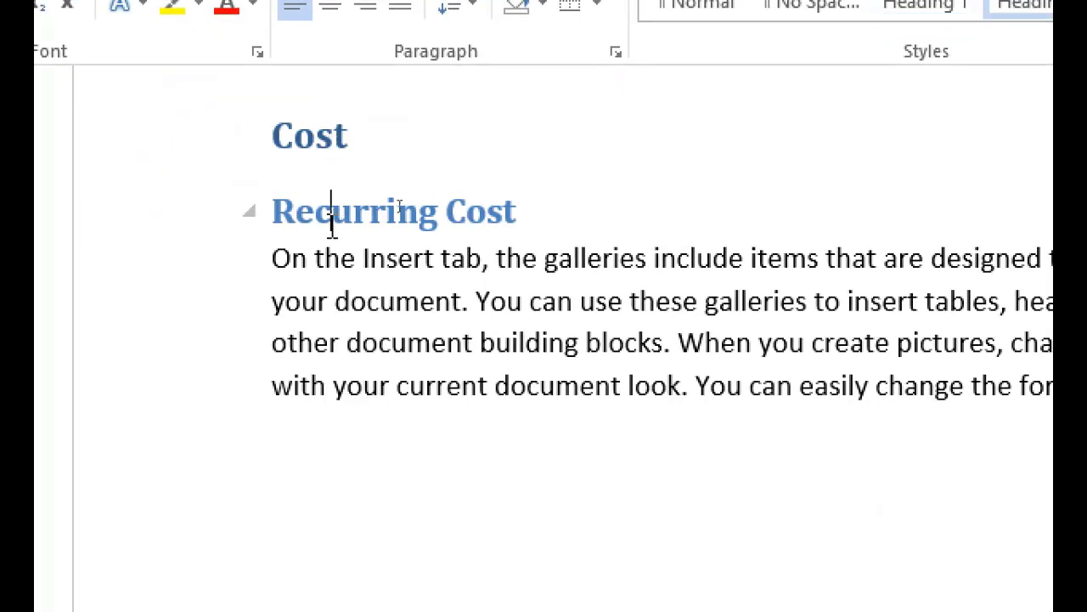
key("ctrl+shift+n")
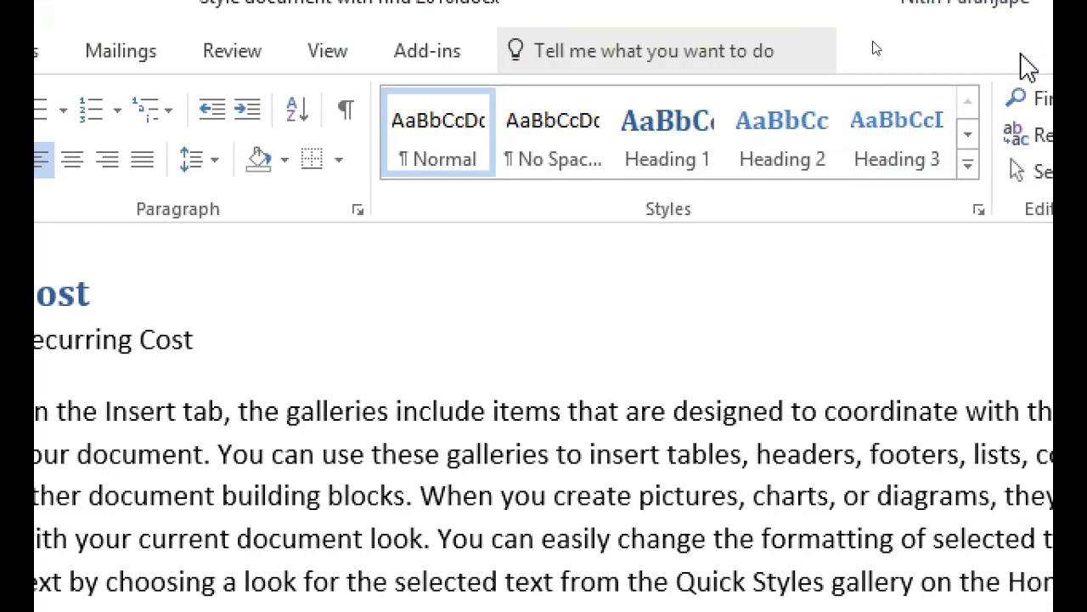
left_click(794, 137)
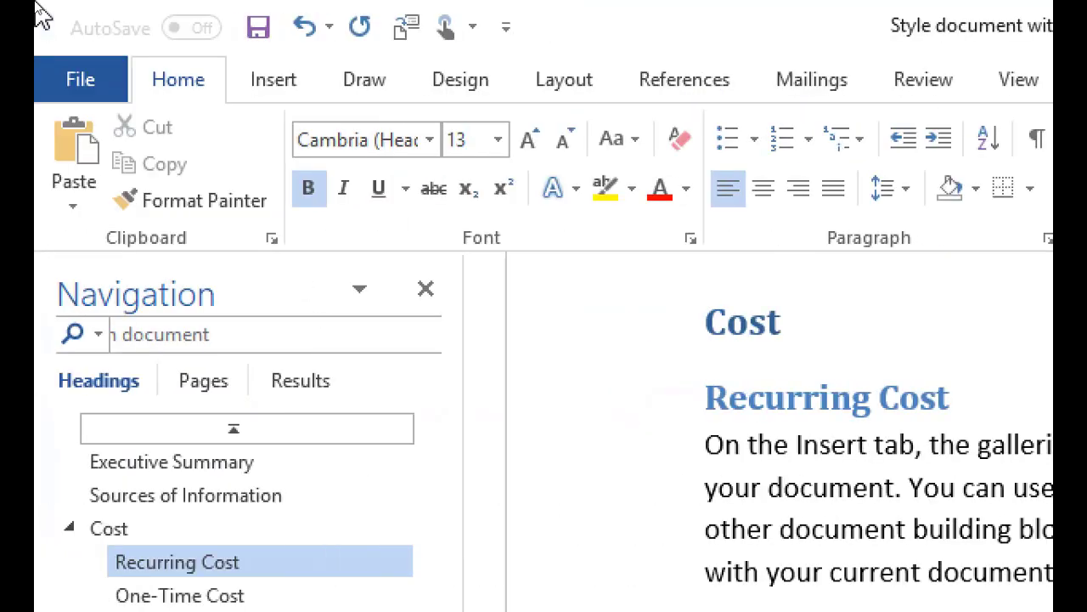
Replace the title with 'New thought' and add 'How to find out inefficiency?' beneath it.
key("ctrl+Home")
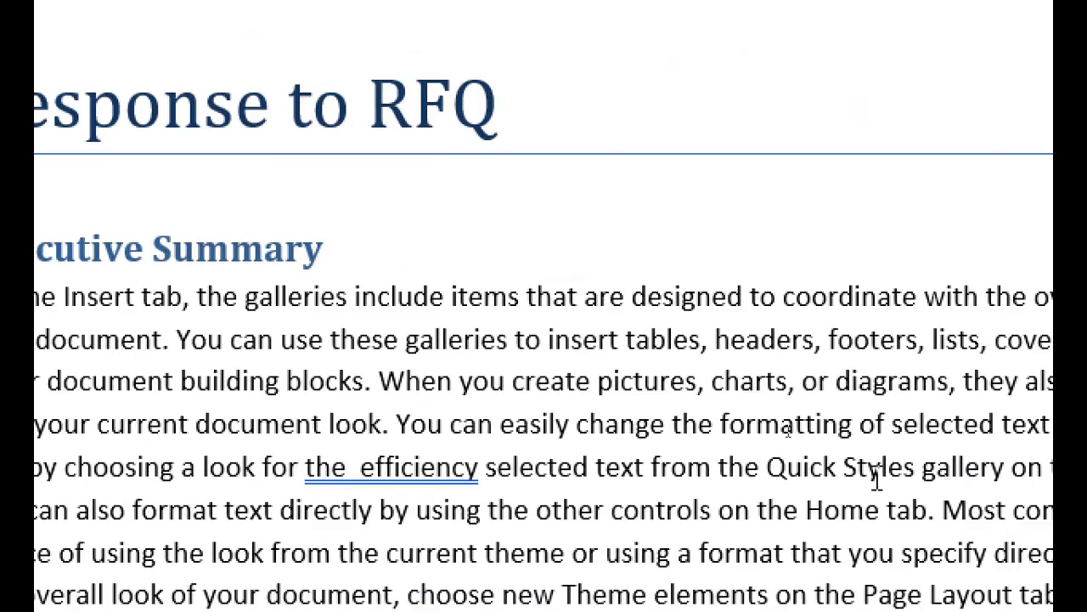
left_click_drag(796, 128, 227, 99)
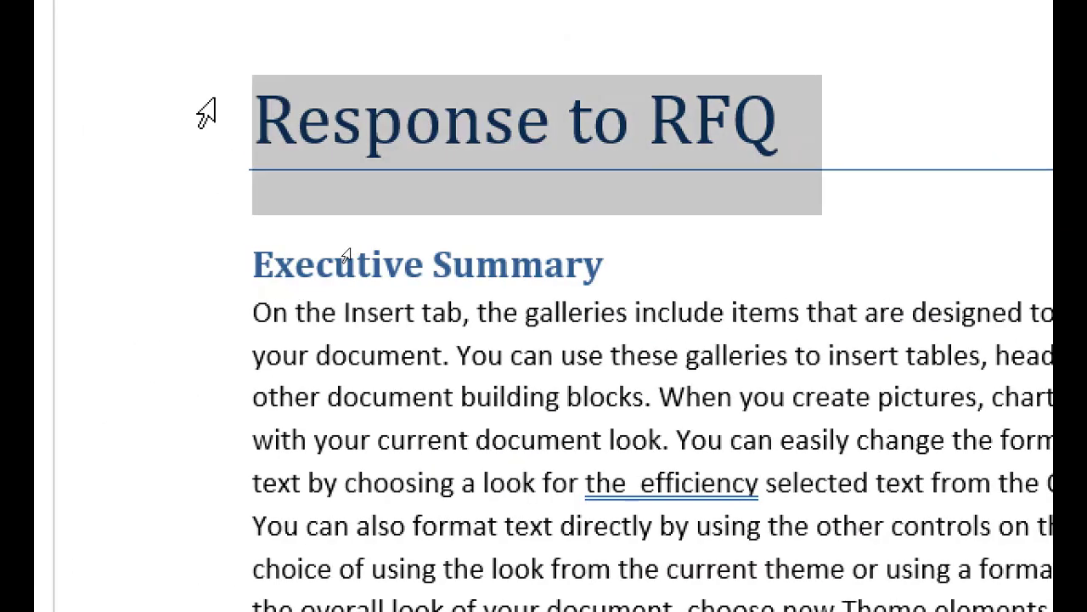
type("New thought")
key("Return")
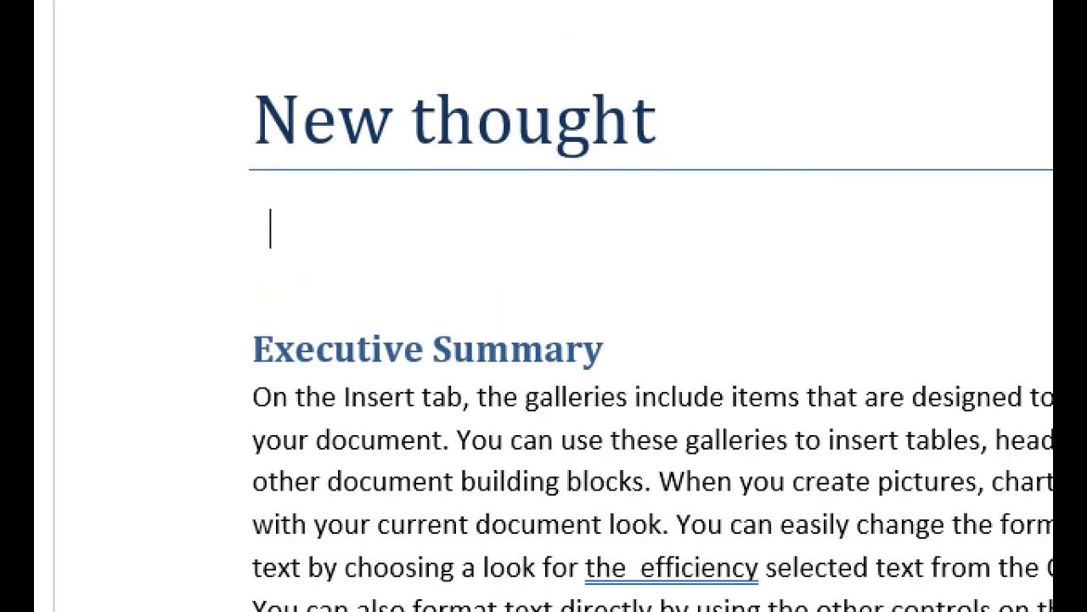
type("How to find out i")
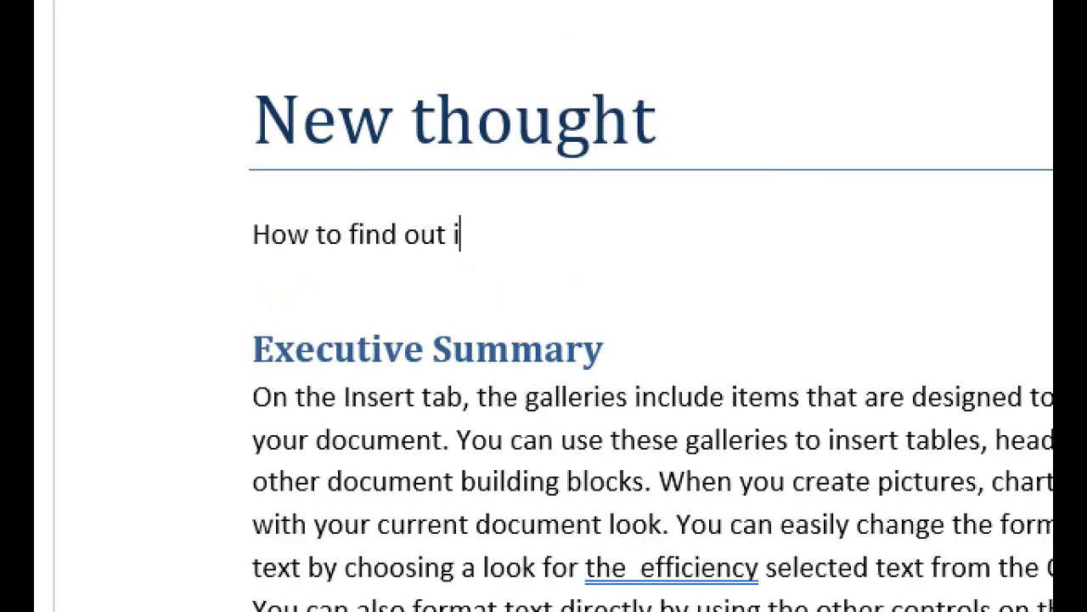
type("nefficiency?")
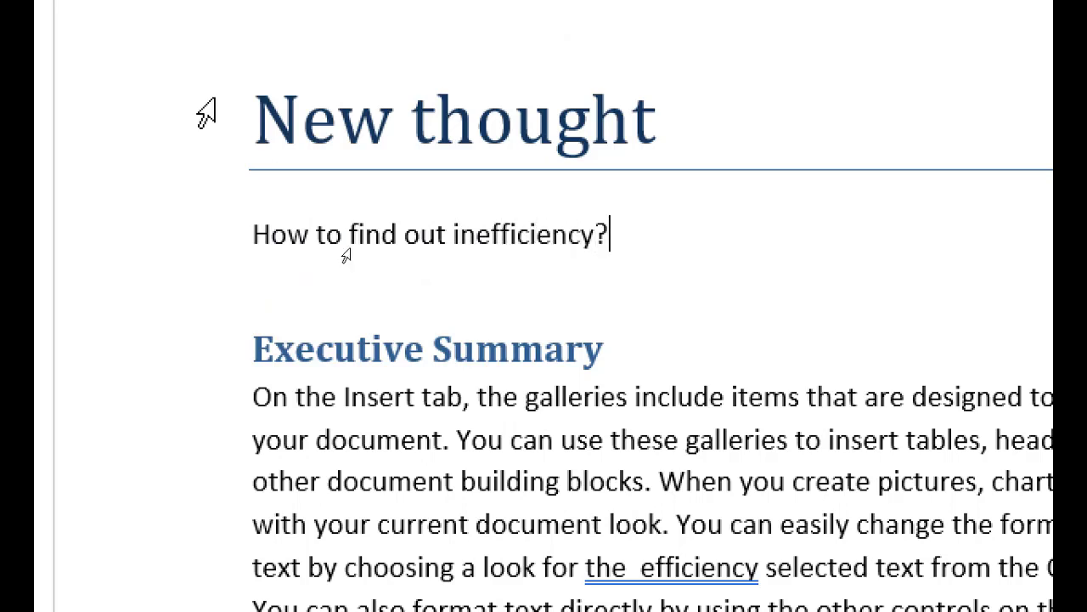
Retype the title as 'If you help Word = Inefficien' and drag Word and help into new positions.
left_click_drag(645, 186, 123, 176)
type("If y")
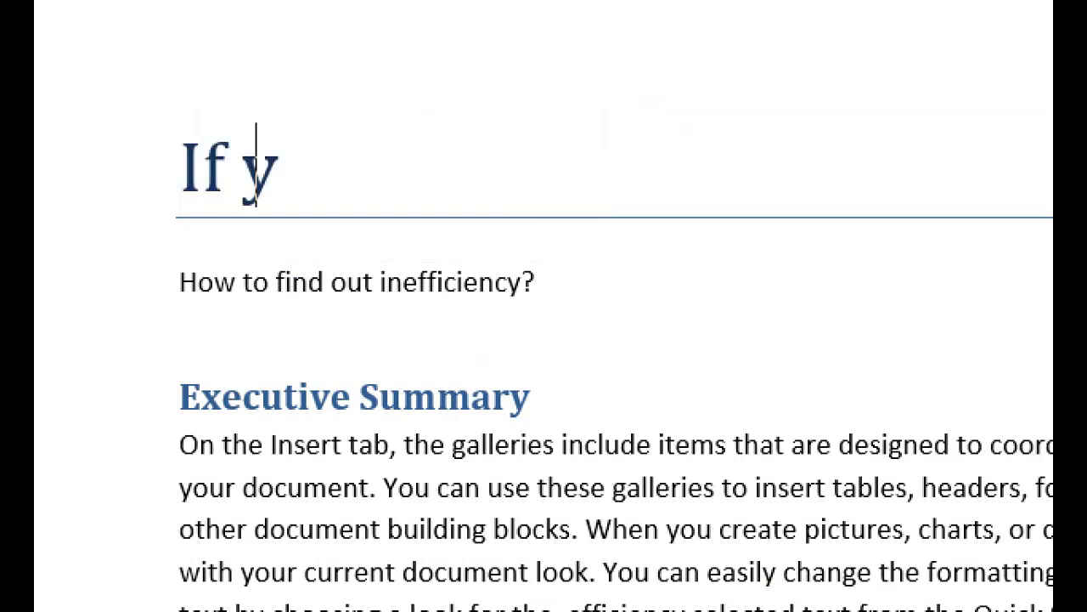
type("ou help Word")
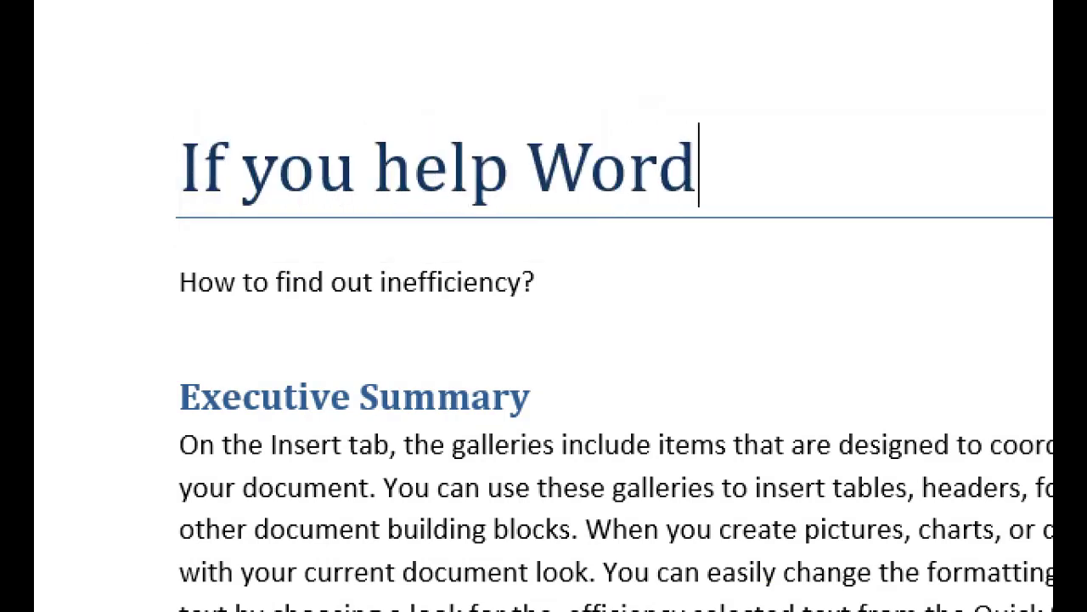
type(" = Inefficien")
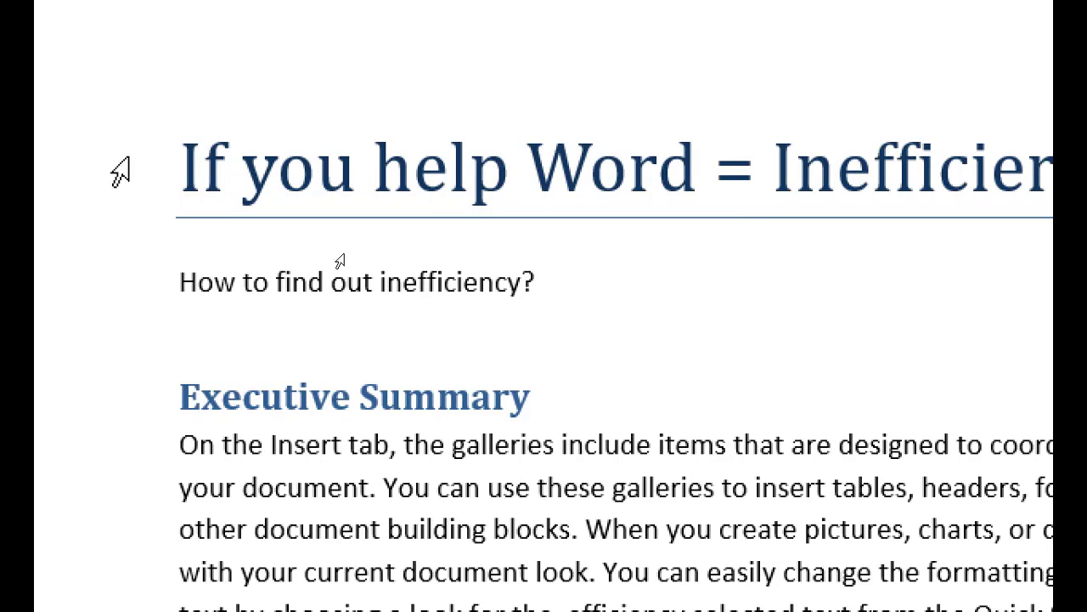
left_click(630, 169)
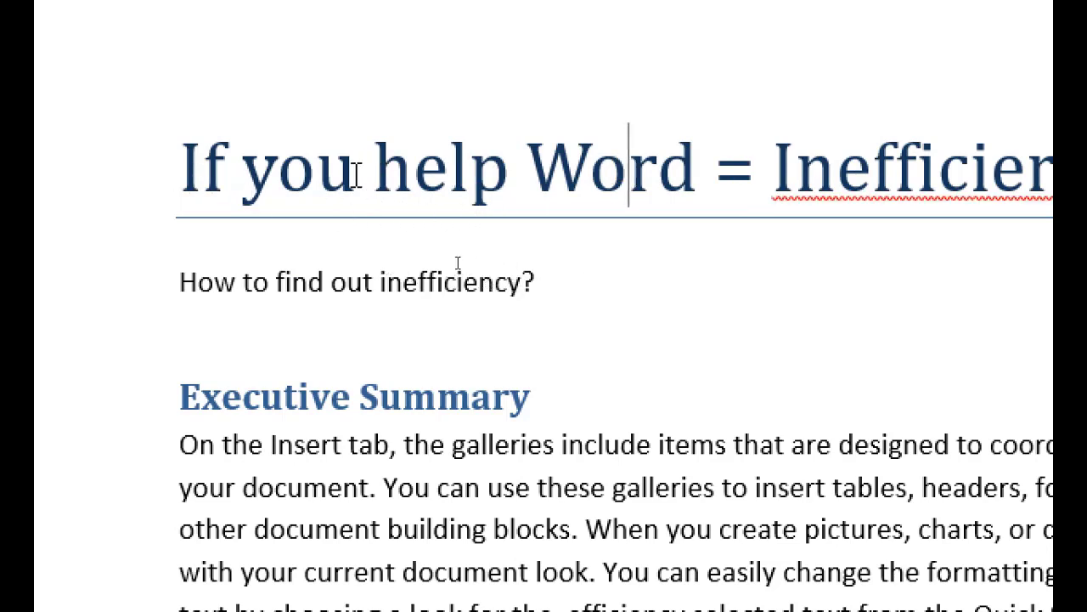
double_click(599, 182)
left_click_drag(607, 189, 246, 174)
double_click(612, 189)
left_click_drag(612, 191, 445, 195)
key("Delete")
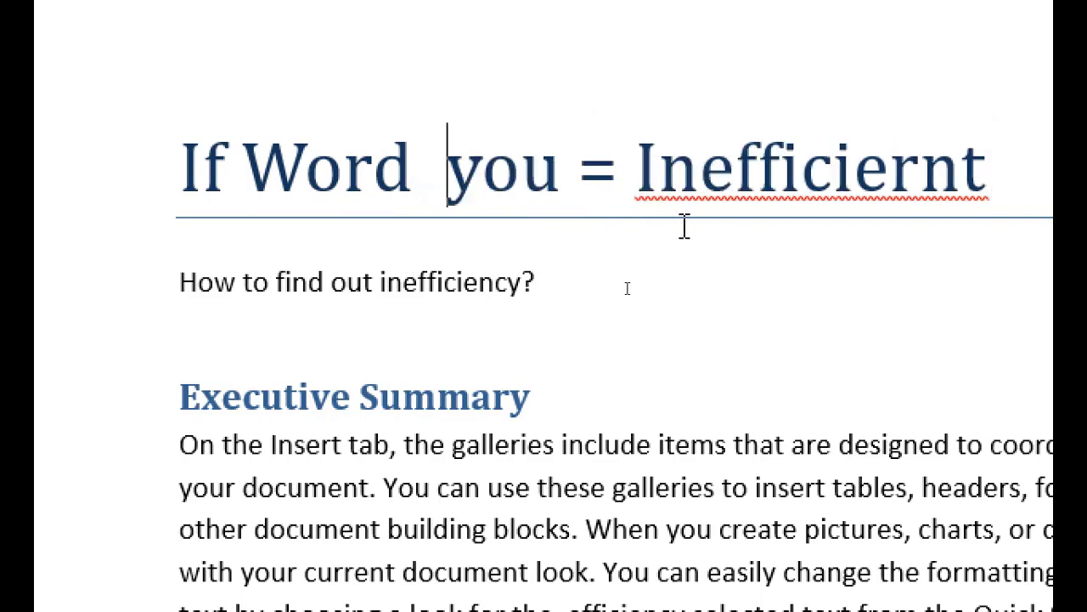
key("ctrl+z")
Correct 'Inefficiernt' to 'efficient' so the title reads 'If Word help you = efficient'.
left_click(837, 166)
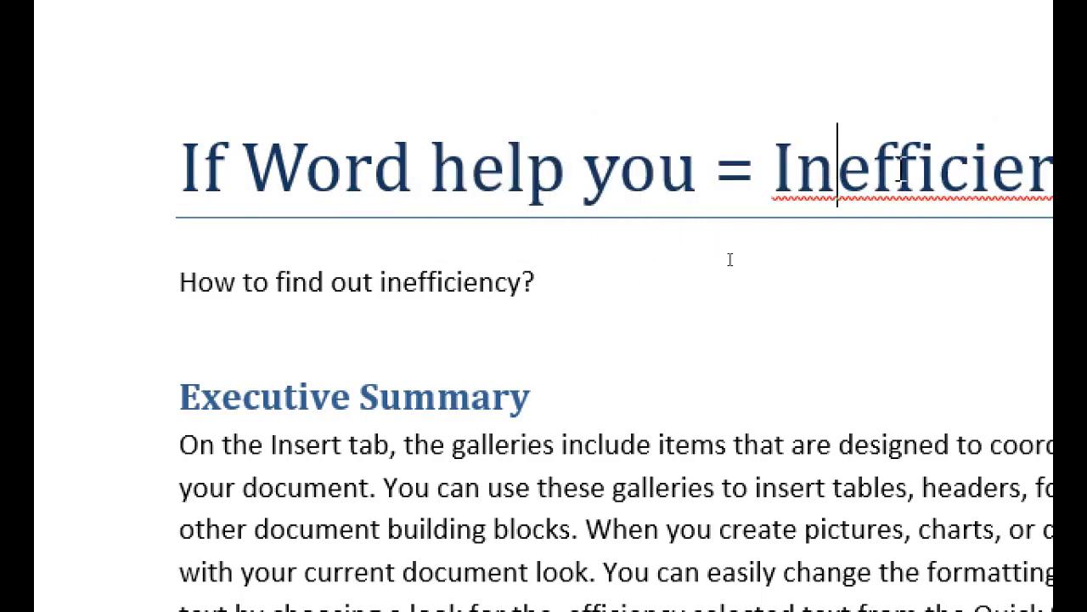
key("BackSpace")
key("BackSpace")
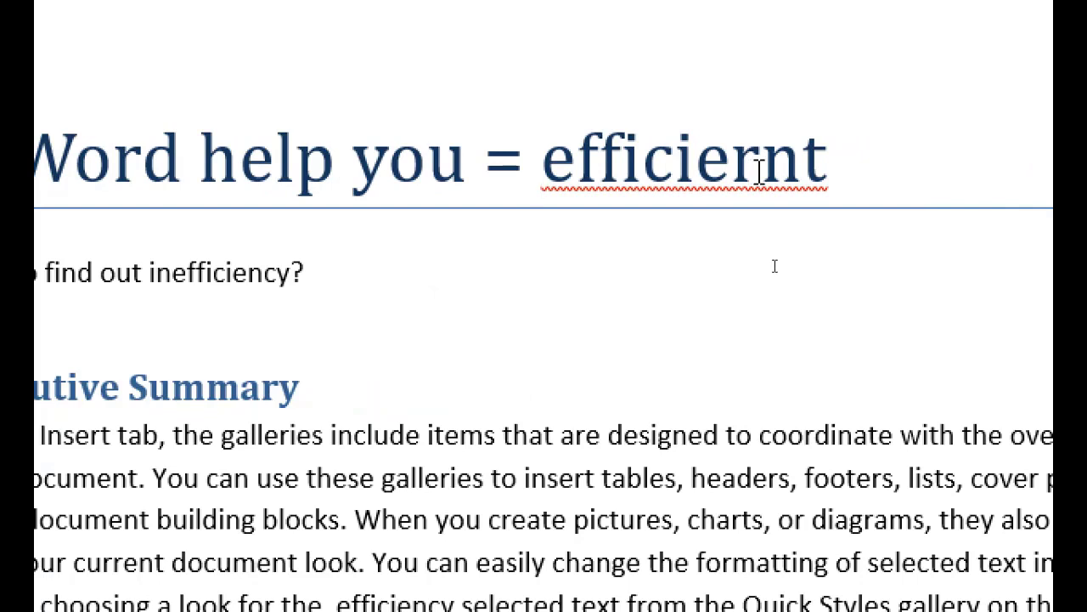
left_click(759, 168)
key("BackSpace")
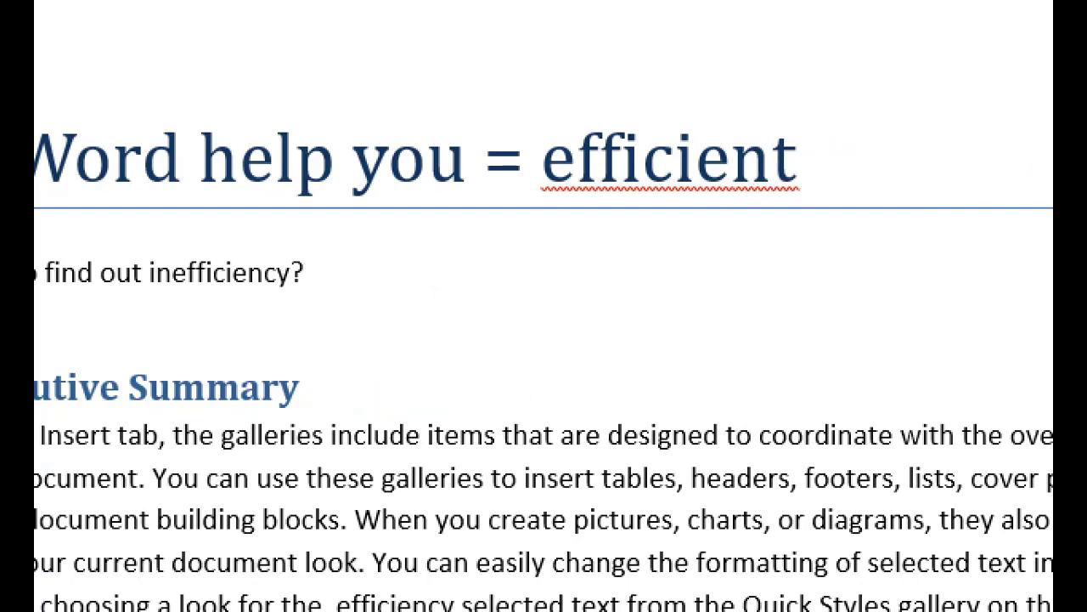
left_click(716, 280)
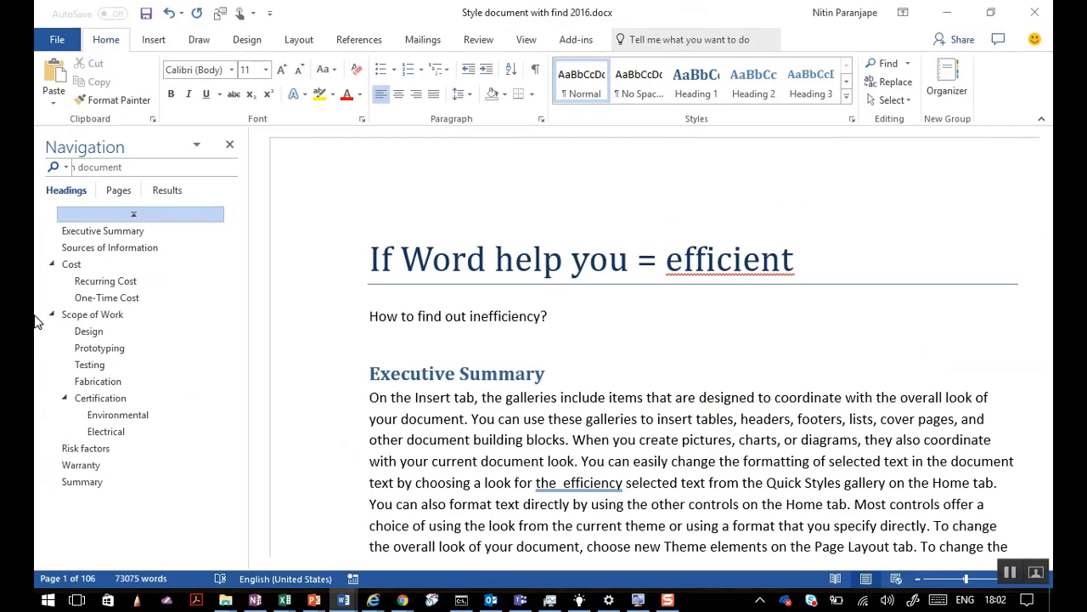
key("alt+Tab")
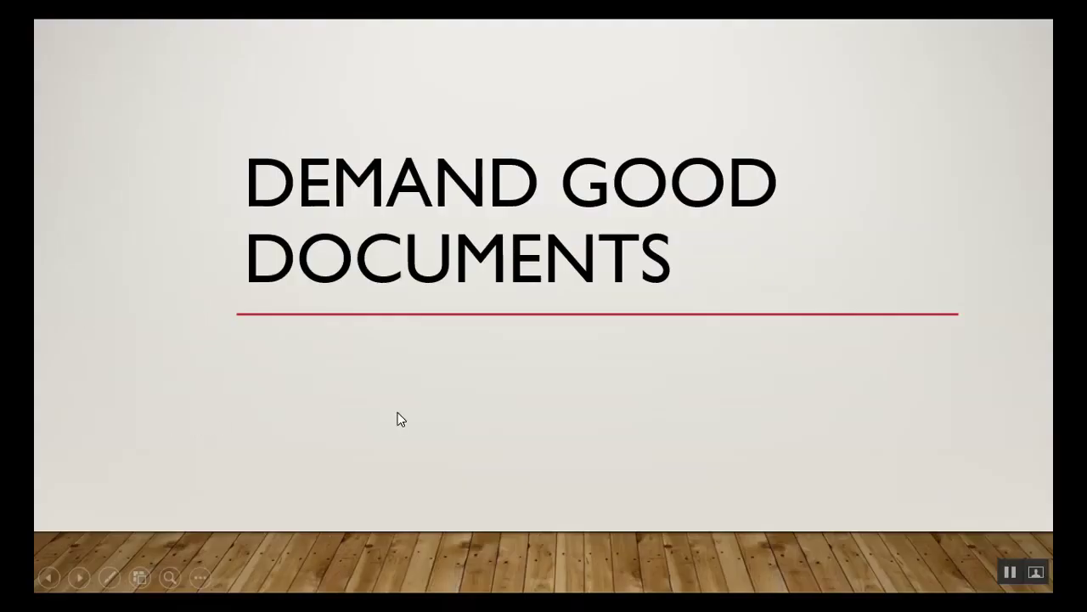
Advance the slide show to Demand Accurate Excel Sheets, then exit to editing view at slide 3.
left_click(398, 419)
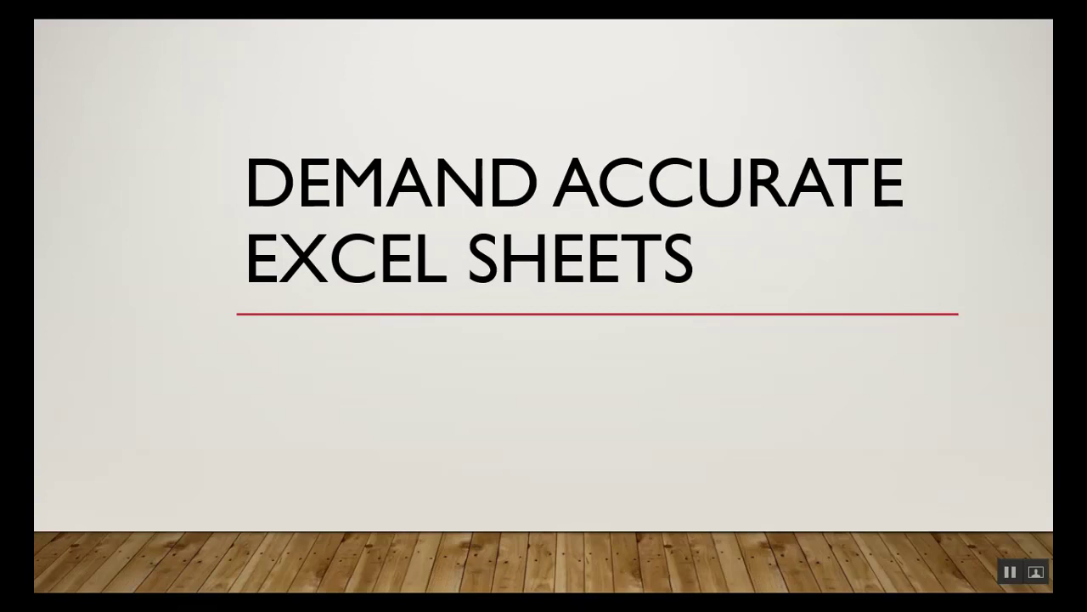
key("Escape")
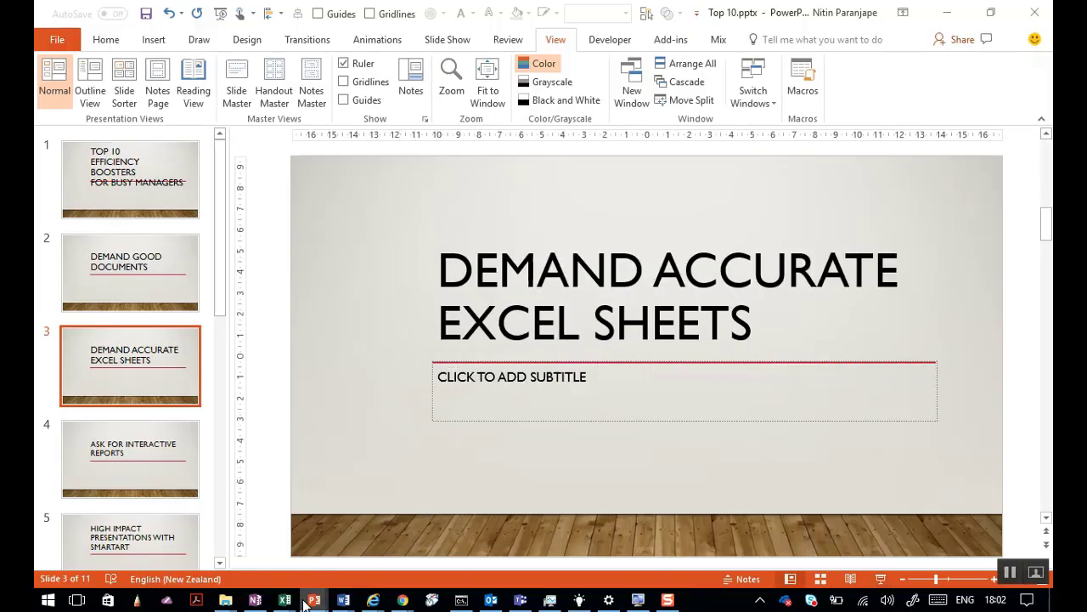
mouse_move(305, 601)
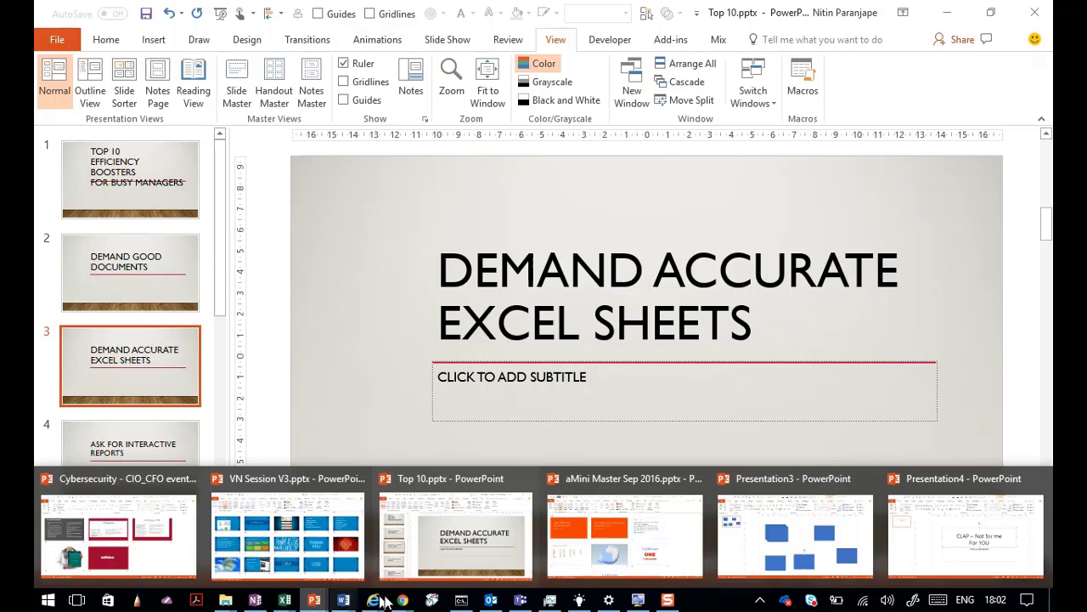
mouse_move(551, 599)
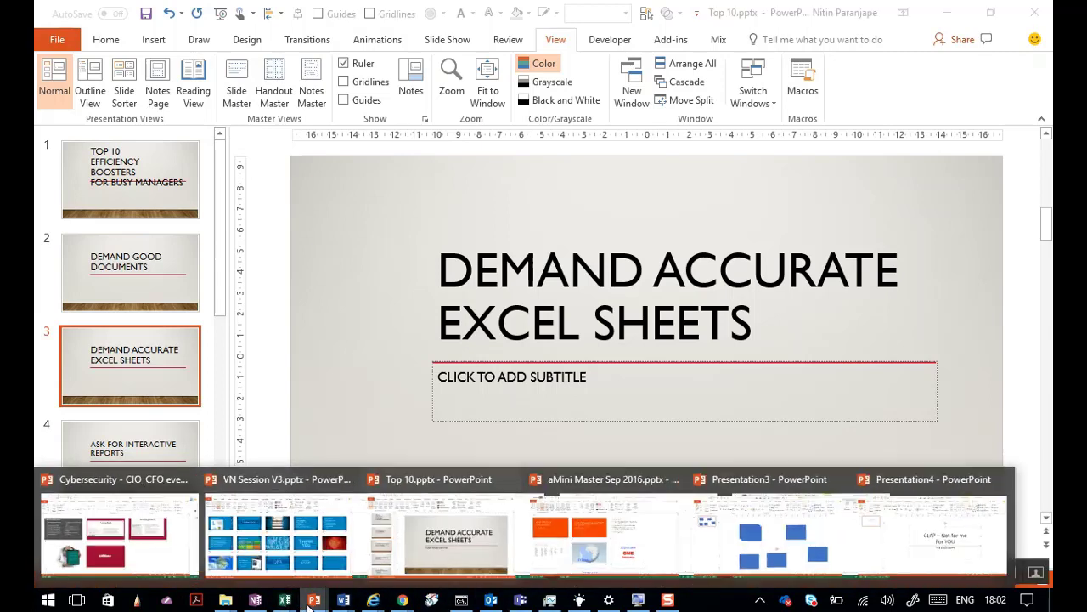
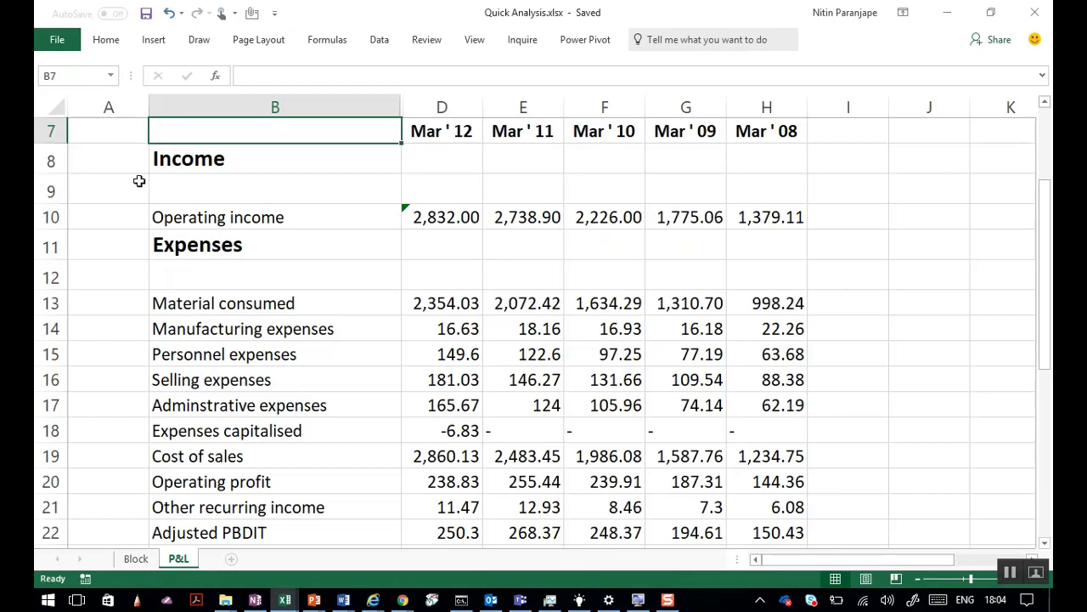
scroll(180, 226, "down", 5)
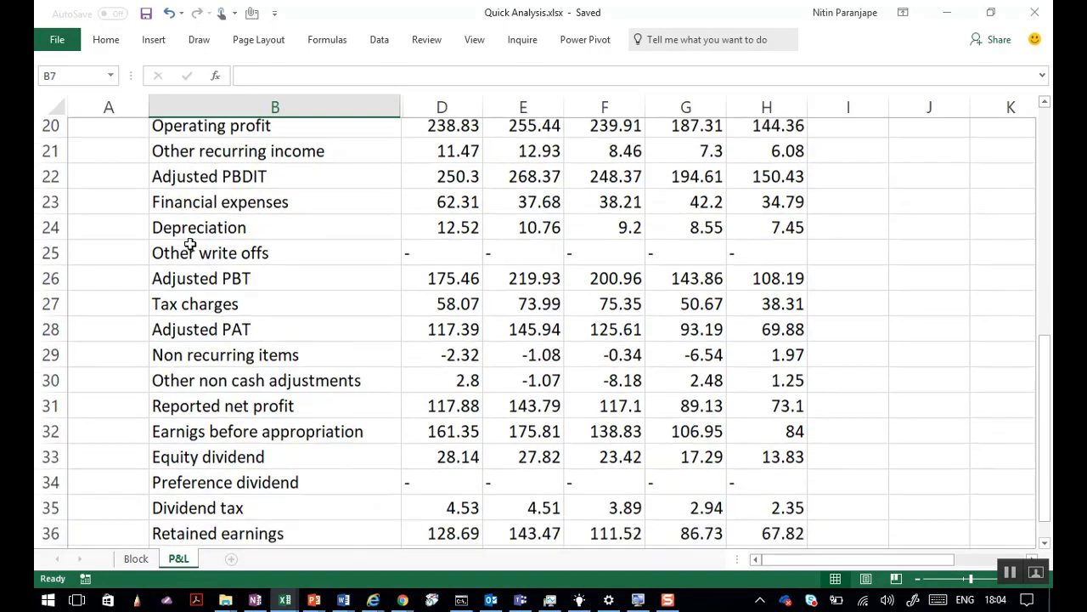
scroll(191, 244, "up", 1)
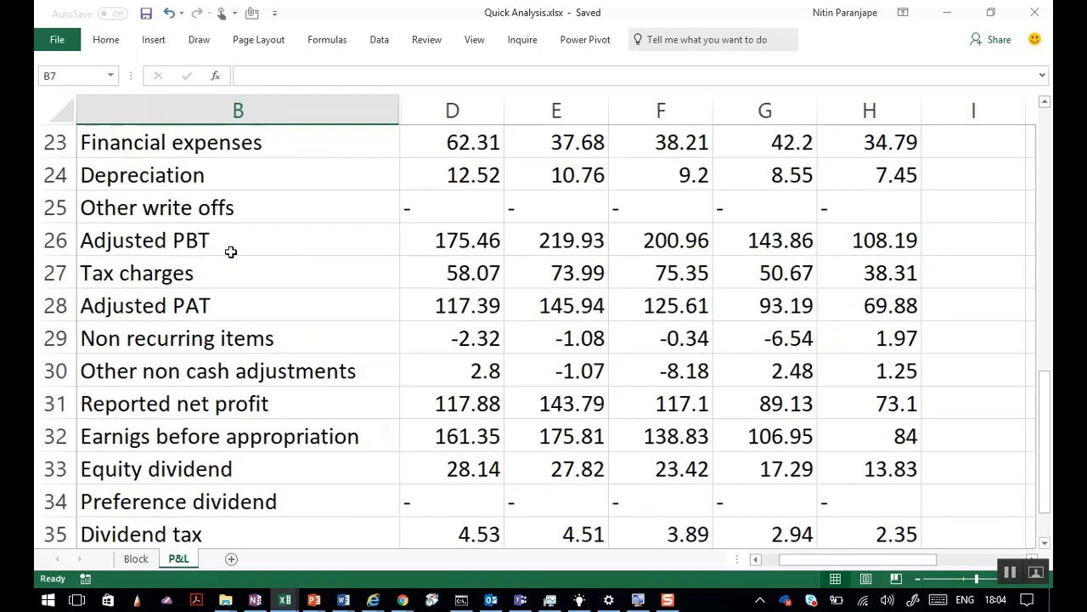
left_click(231, 251)
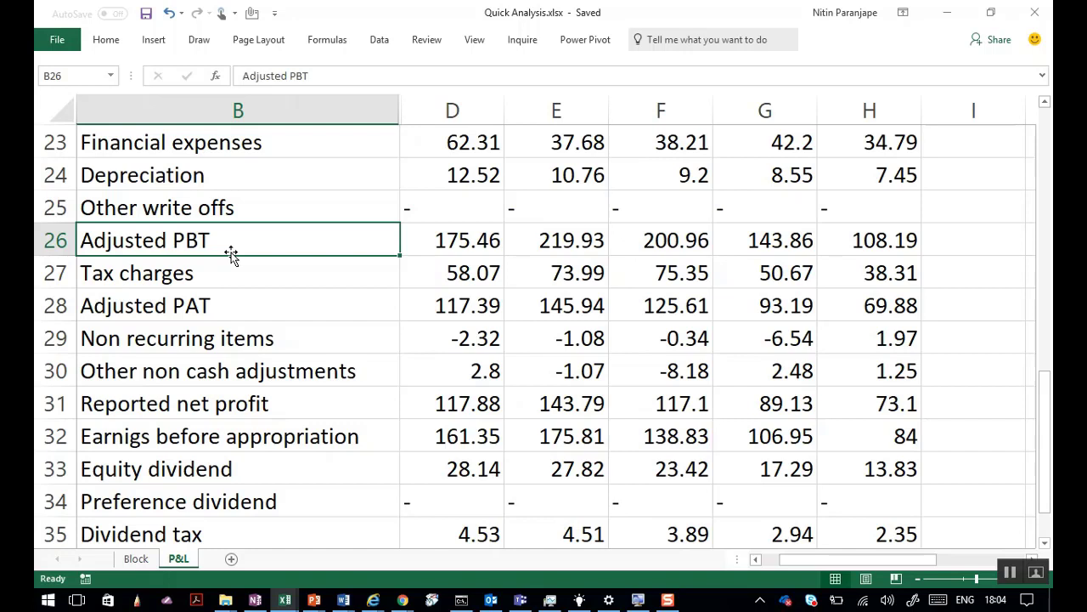
scroll(237, 271, "up", 6)
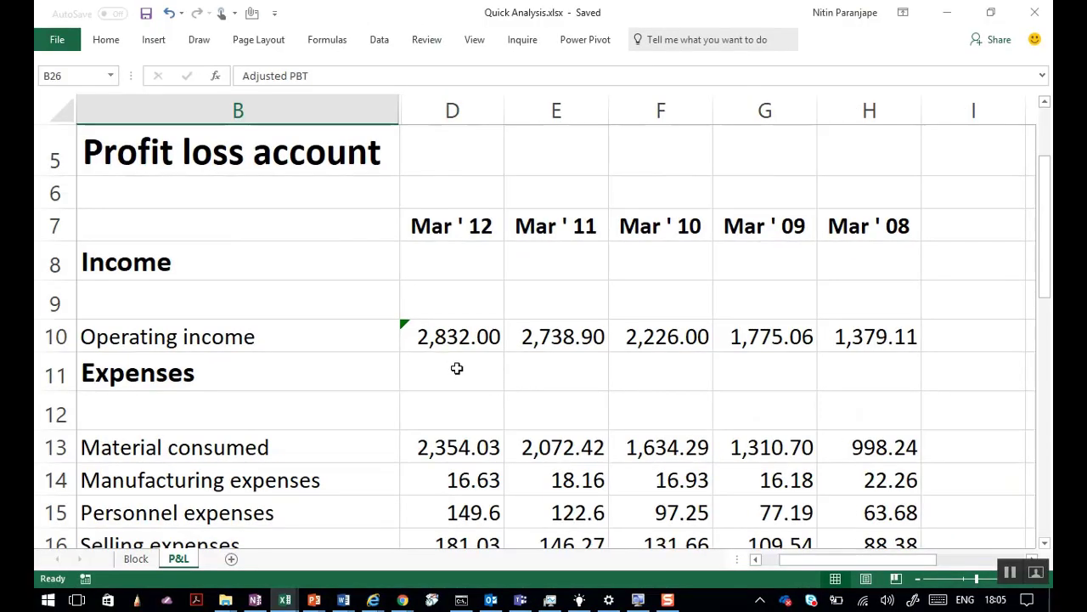
left_click(469, 344)
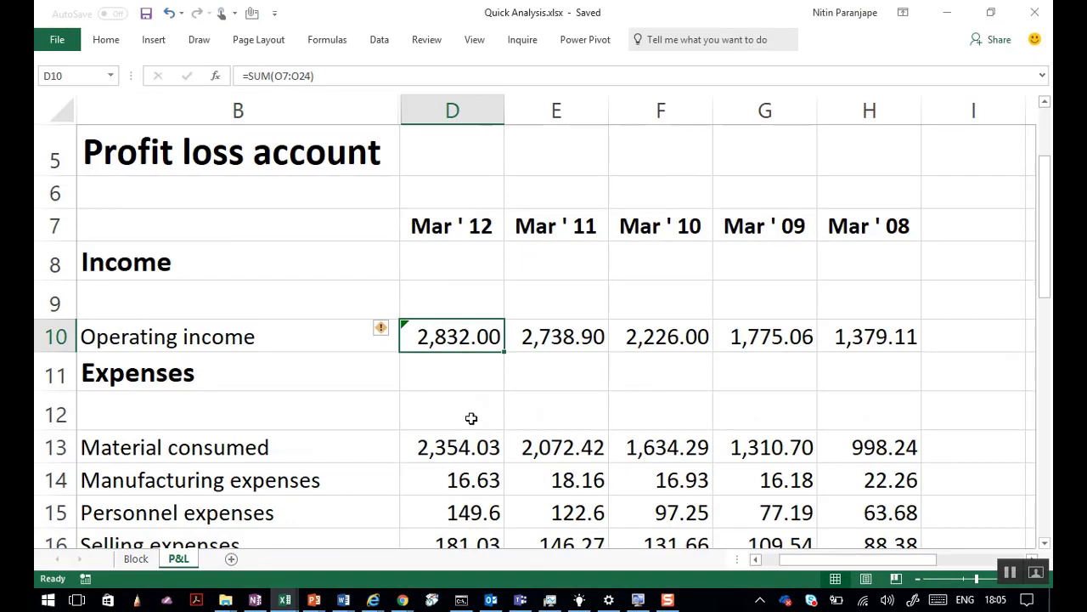
key("F2")
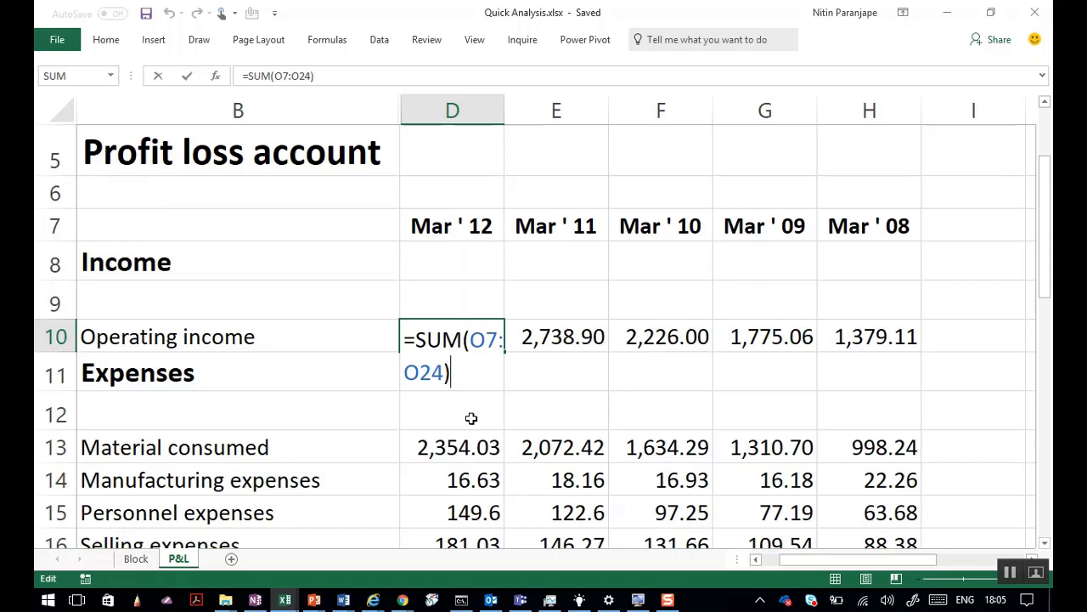
type("=")
key("BackSpace")
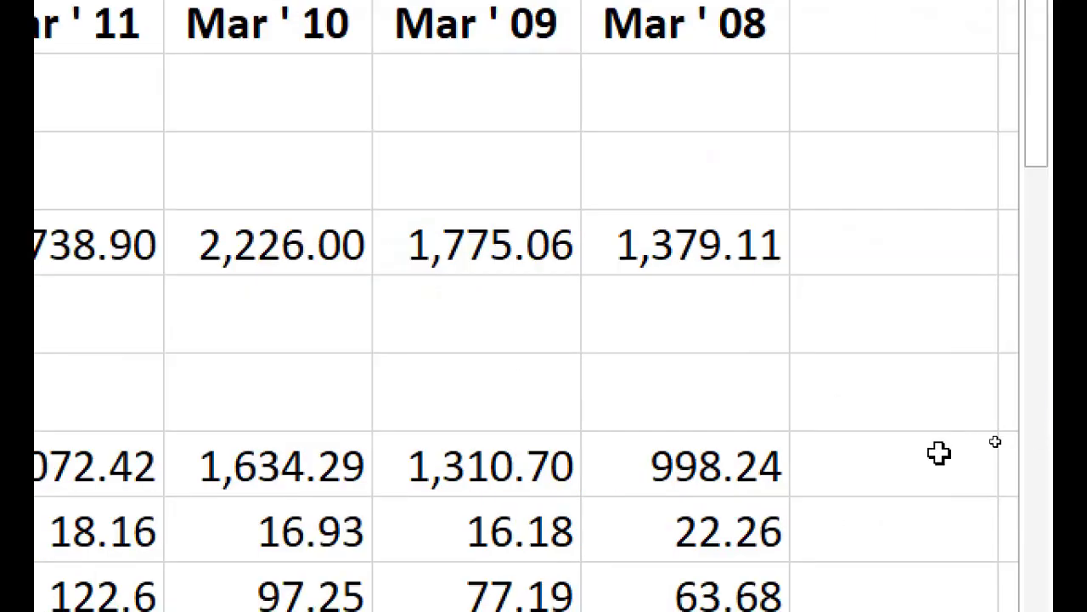
key("ctrl+Return")
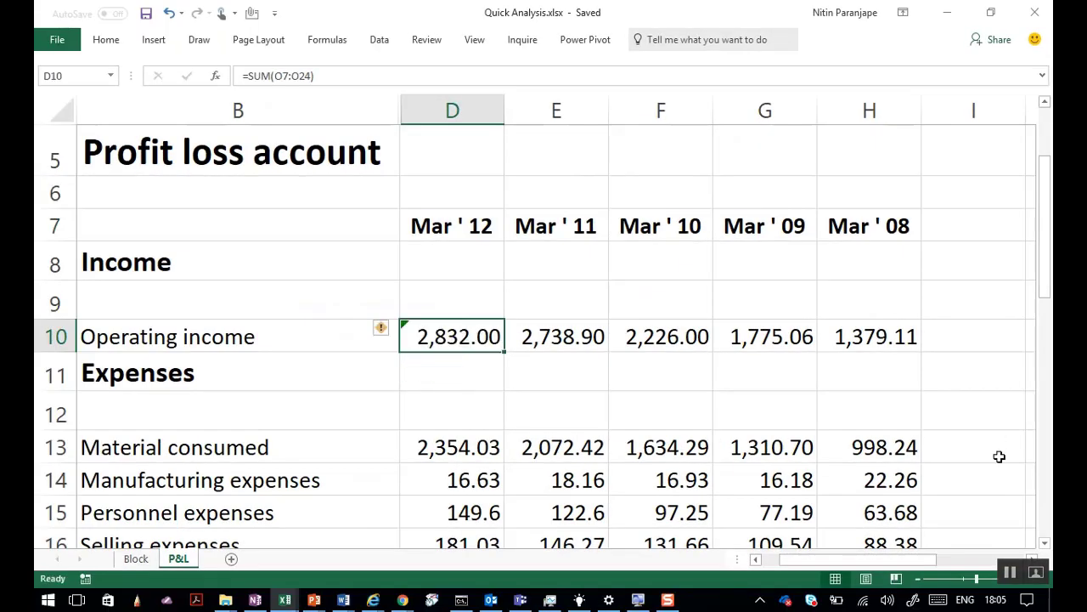
key("F2")
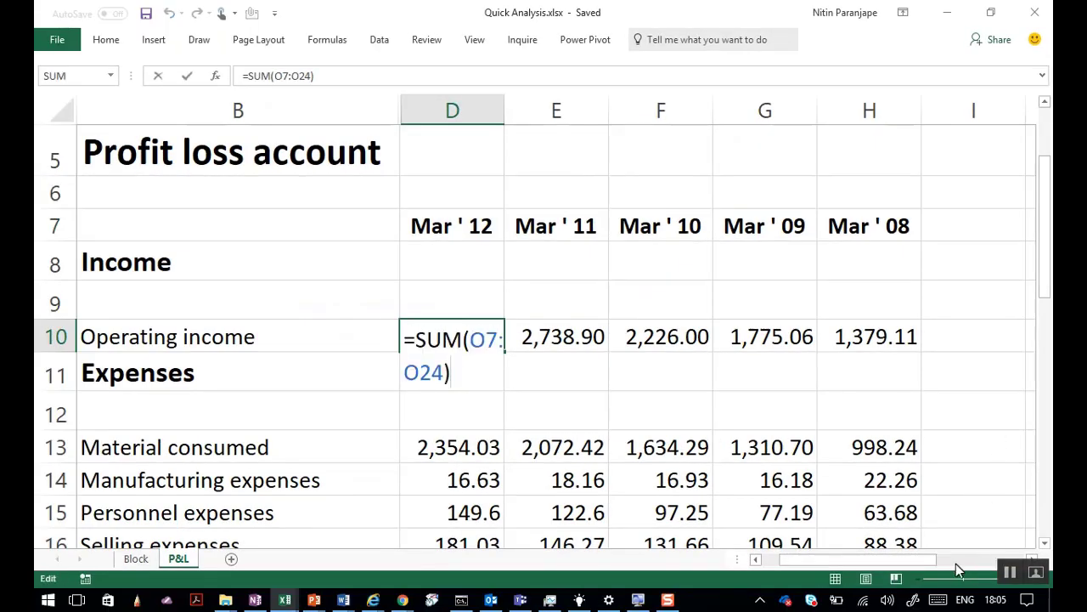
left_click(975, 558)
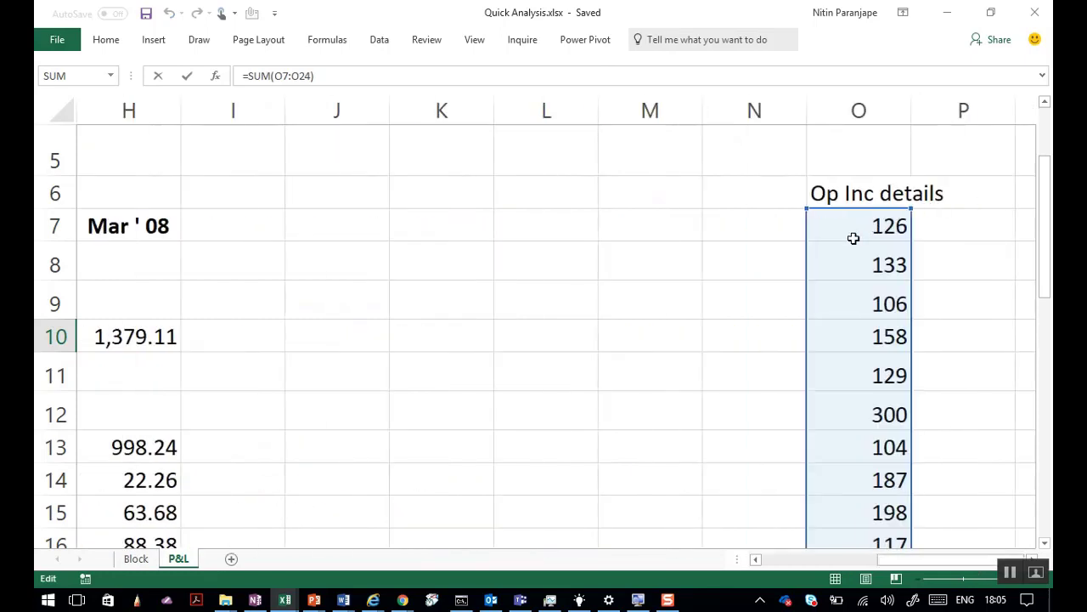
left_click_drag(1044, 271, 1047, 486)
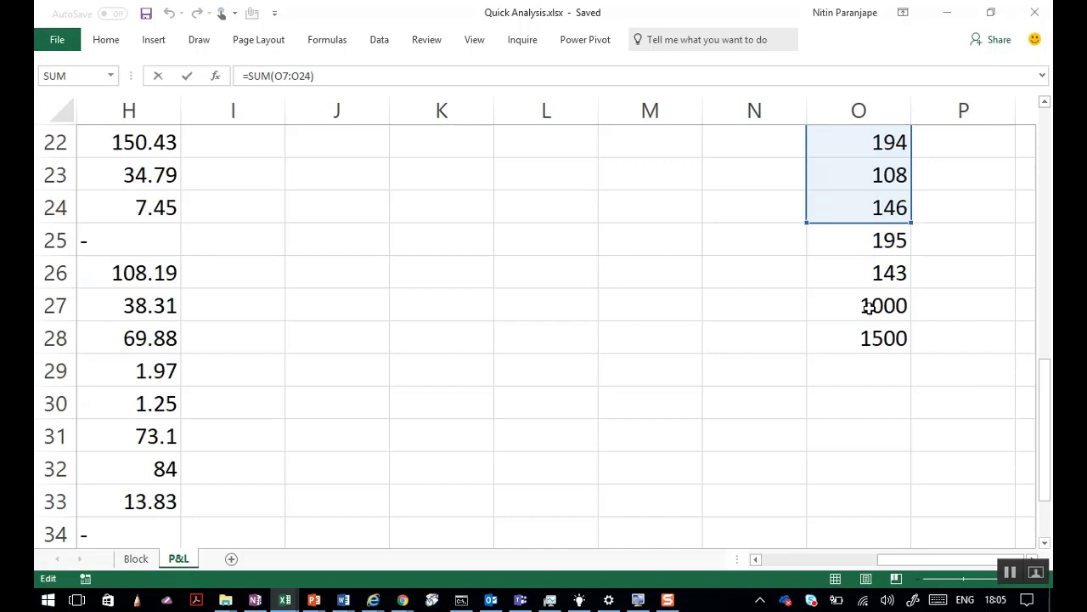
key("ctrl+Return")
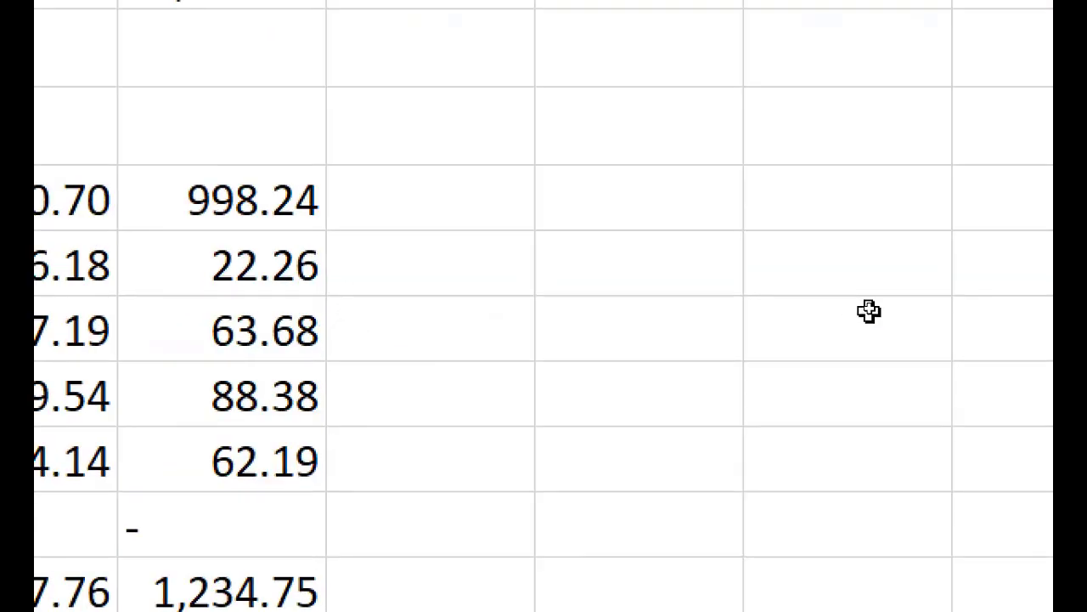
Select cell E12, then scroll down to cell F32 holding 138.83.
left_click(335, 439)
scroll(638, 548, "down", 5)
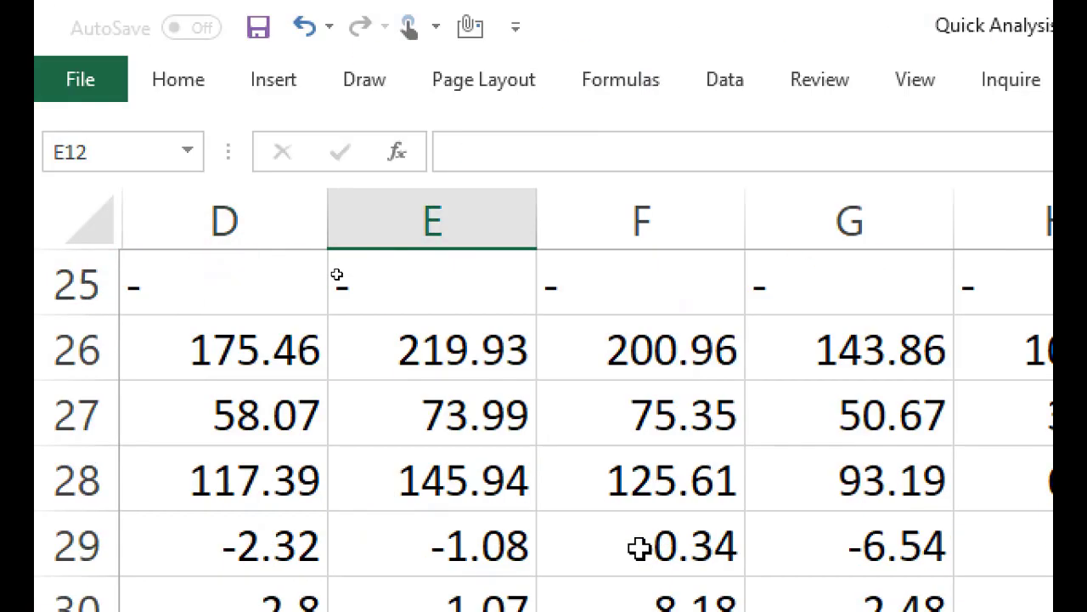
scroll(638, 548, "down", 1)
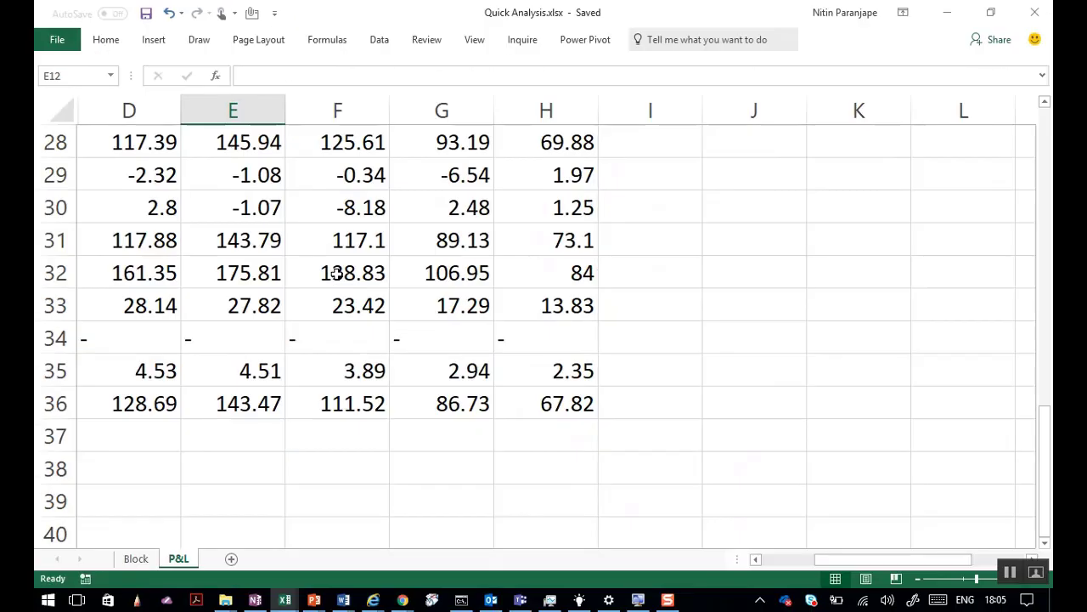
left_click(320, 273)
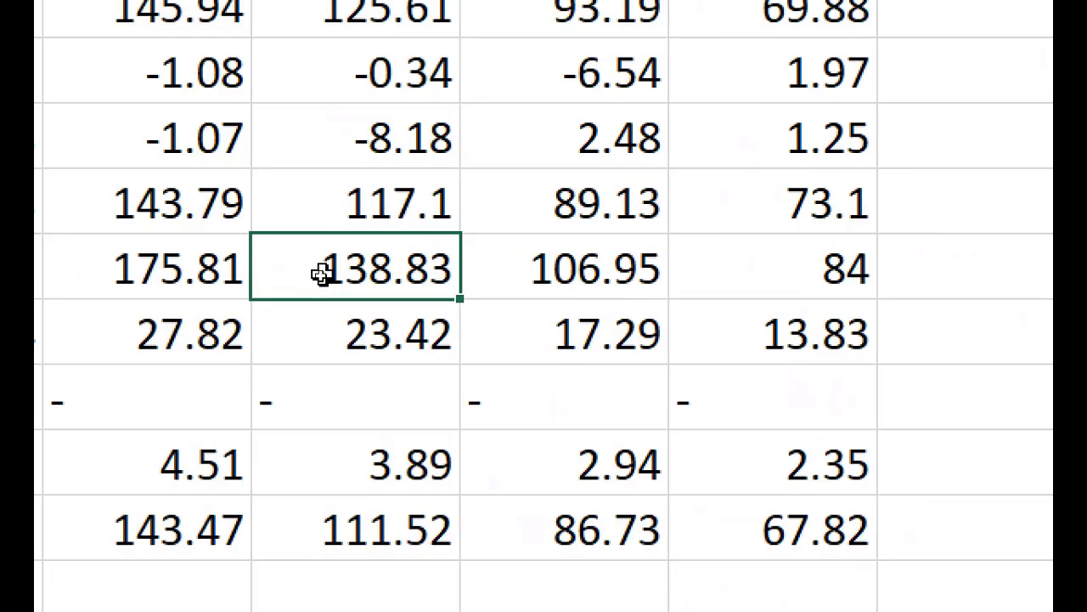
Pin the Formulas ribbon and run Error Checking, which flags D10's SUM as omitting adjacent cells.
left_click(332, 91)
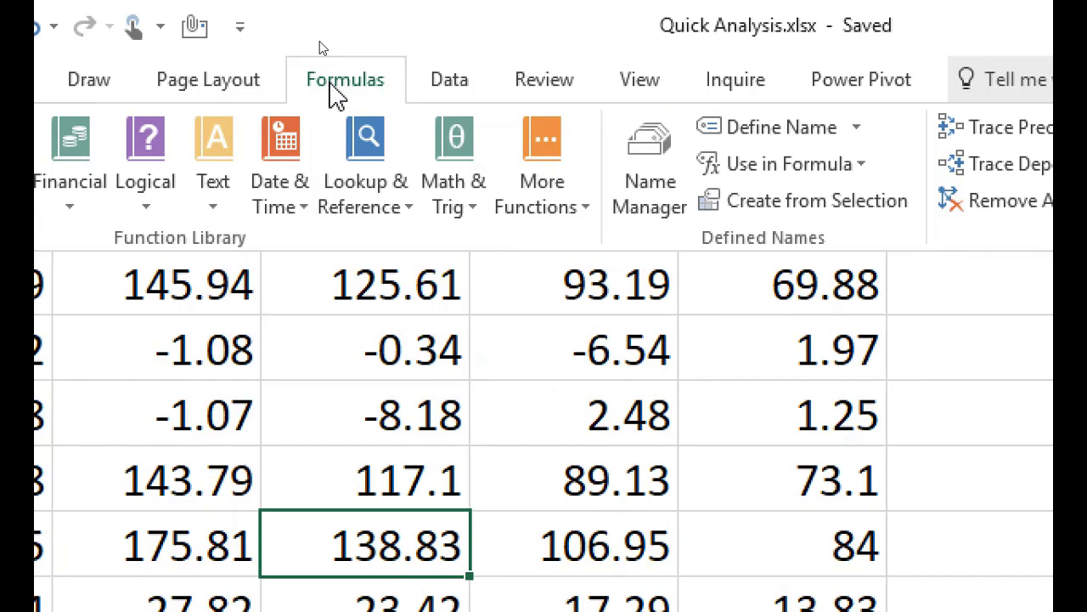
left_click(333, 92)
double_click(334, 91)
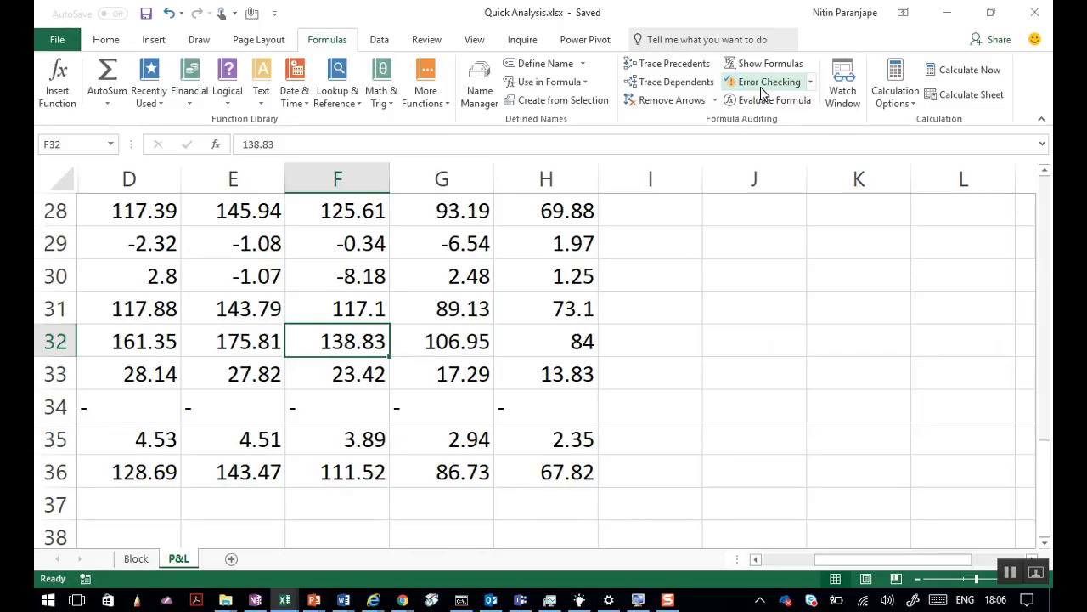
left_click(760, 82)
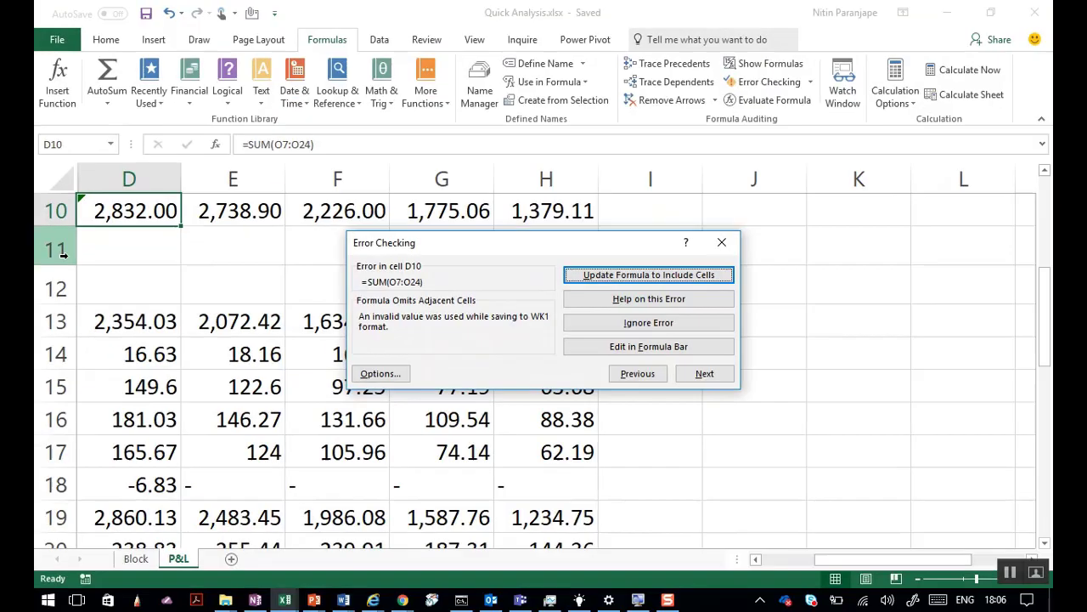
key("Escape")
Select cell F17, then switch to the Efficiency 365 Internet Explorer window.
left_click(296, 444)
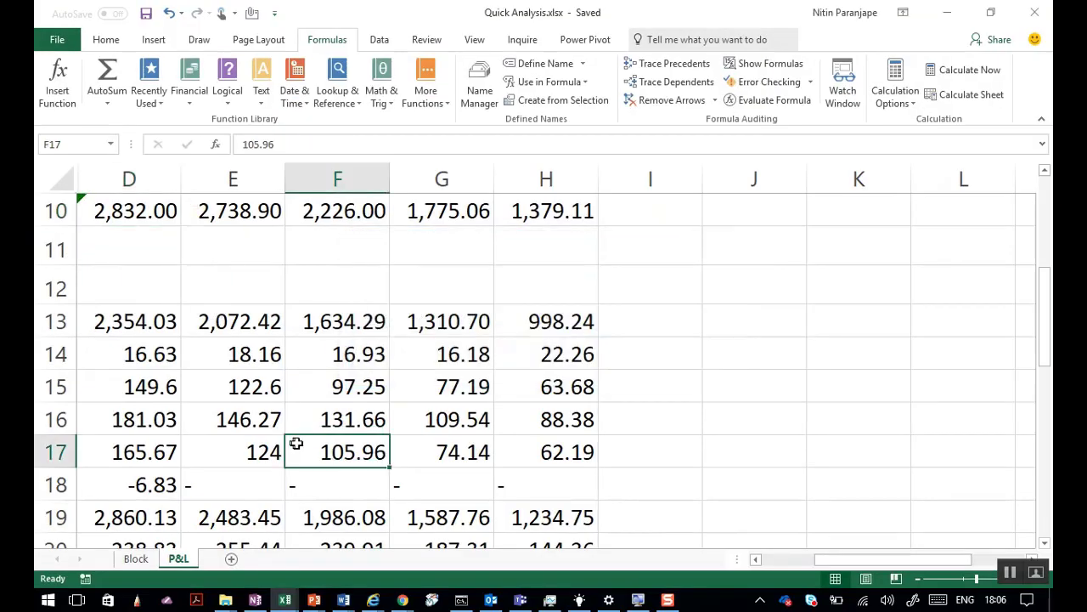
mouse_move(297, 599)
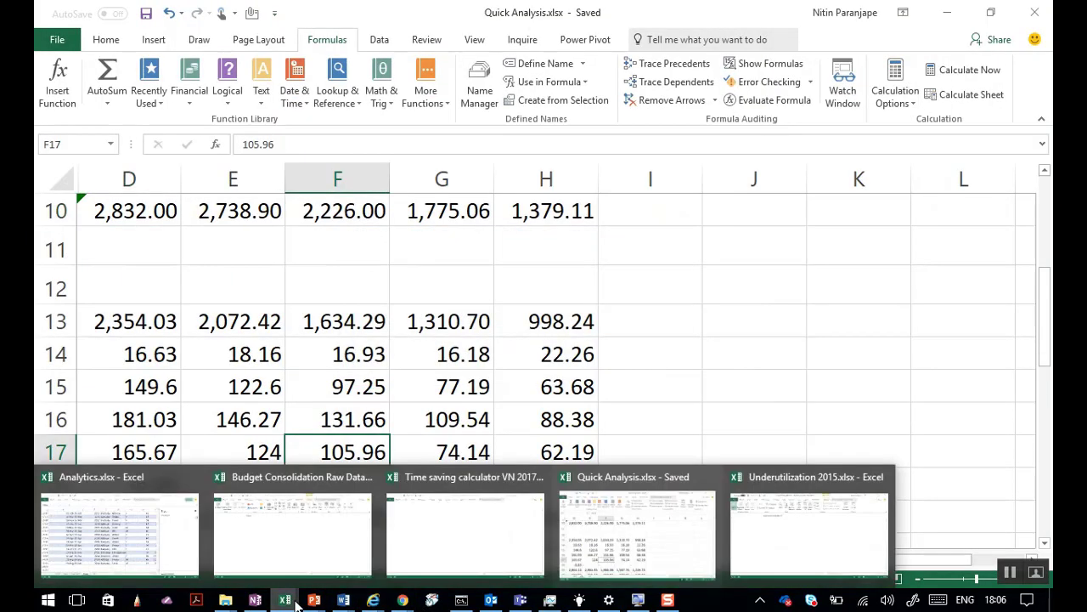
left_click(373, 599)
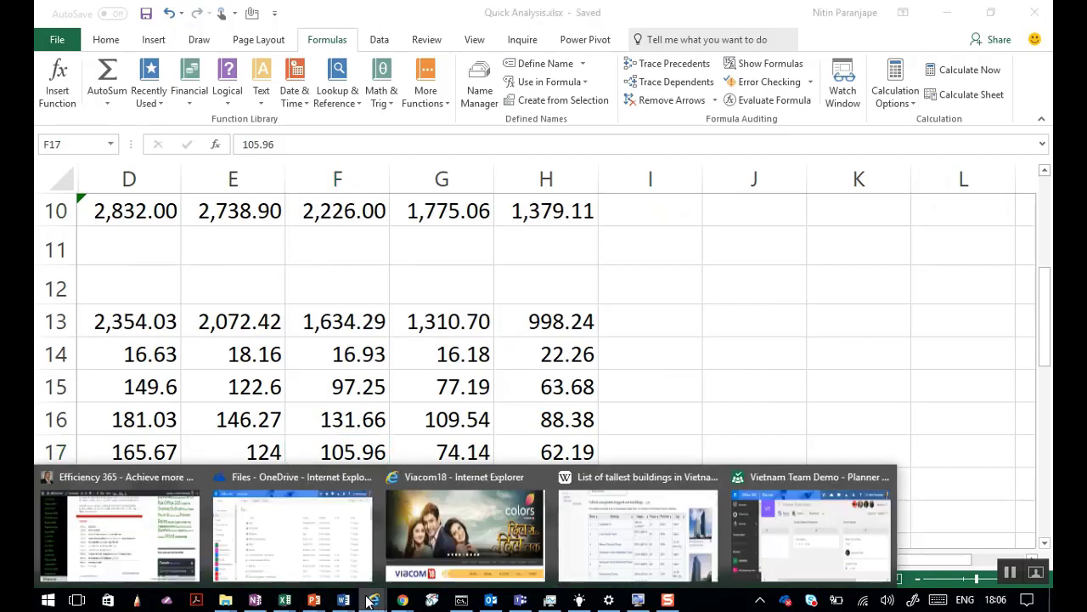
left_click(168, 550)
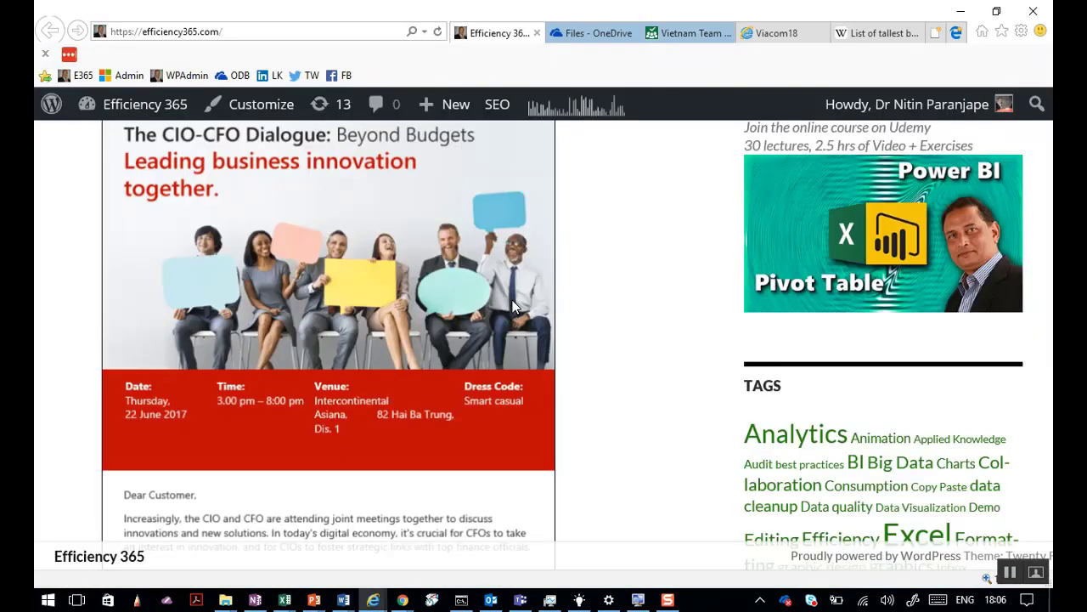
scroll(582, 304, "up", 10)
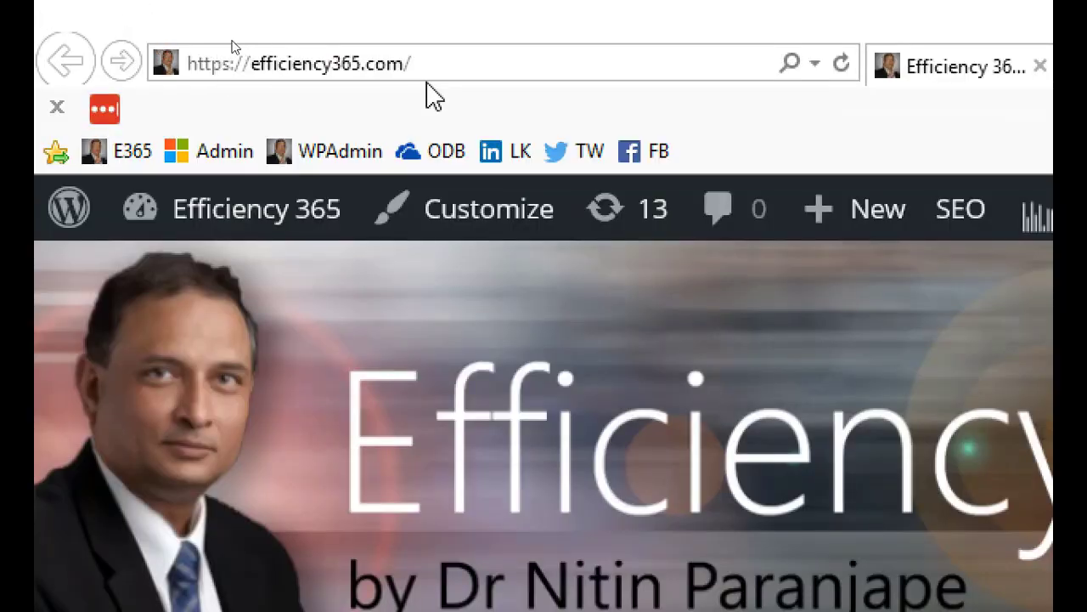
Search the Efficiency 365 site for 'green marks in Excel'.
left_click(487, 61)
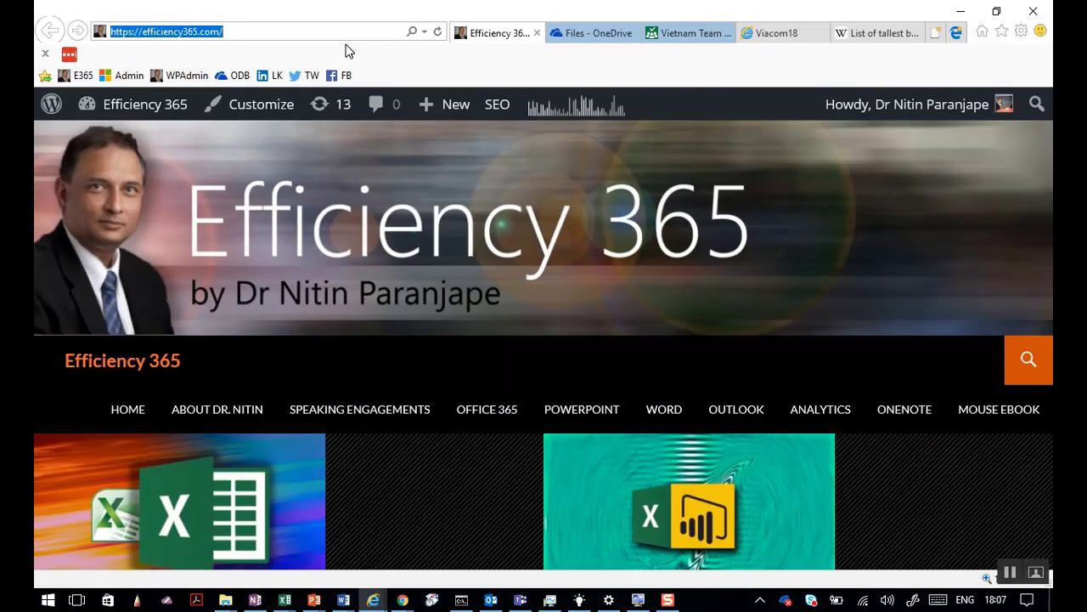
left_click(1026, 359)
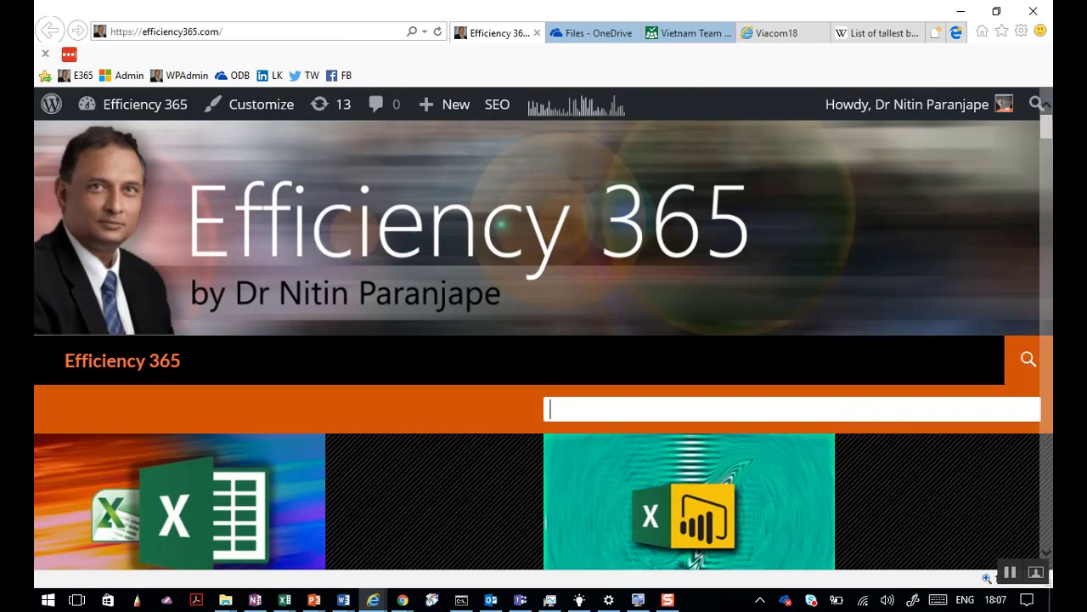
type("green")
type(" marks i")
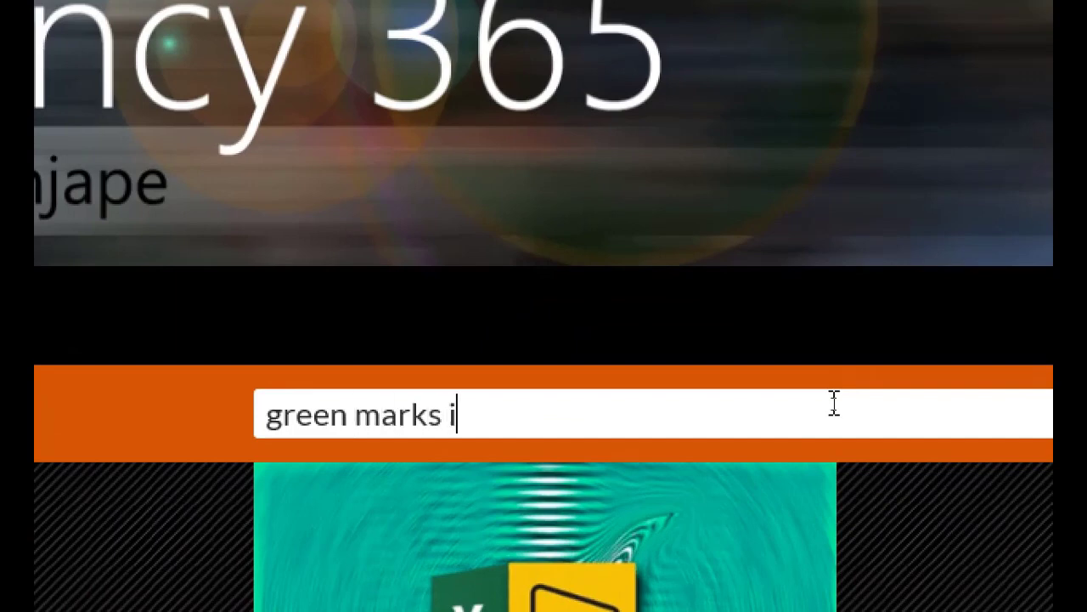
type("n Excel")
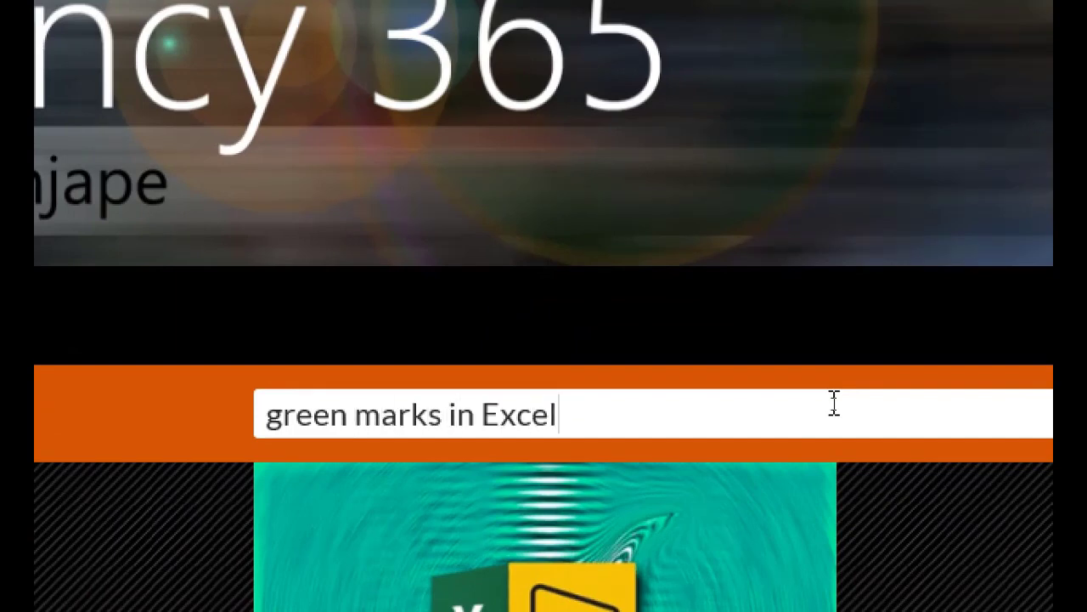
key("Return")
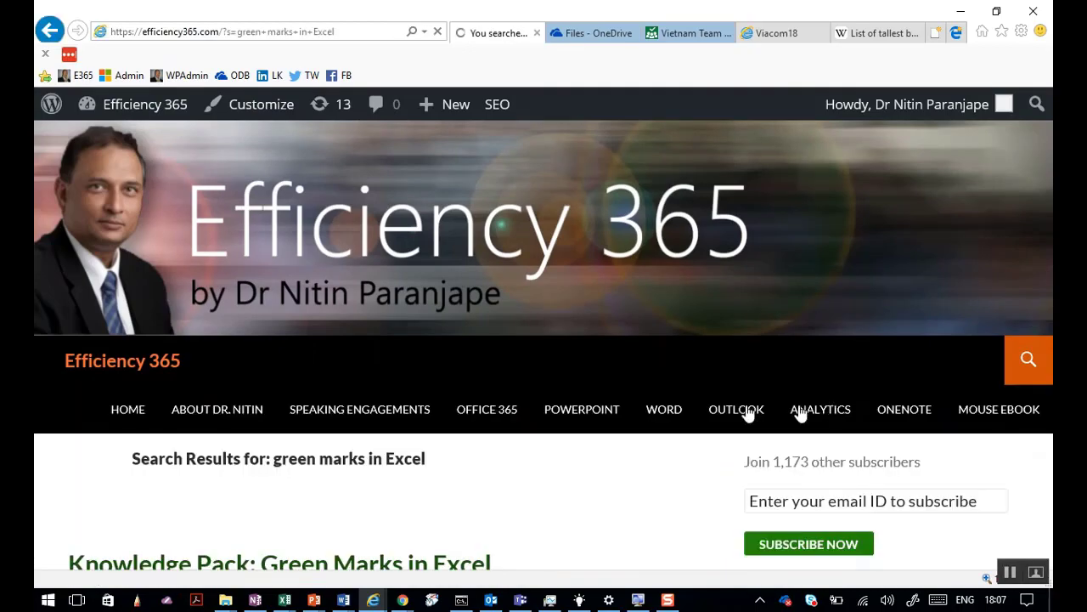
Open the 'Knowledge Pack: Green Marks in Excel' result, view its five article links, then return to the workbook.
scroll(153, 484, "down", 1)
scroll(153, 485, "down", 2)
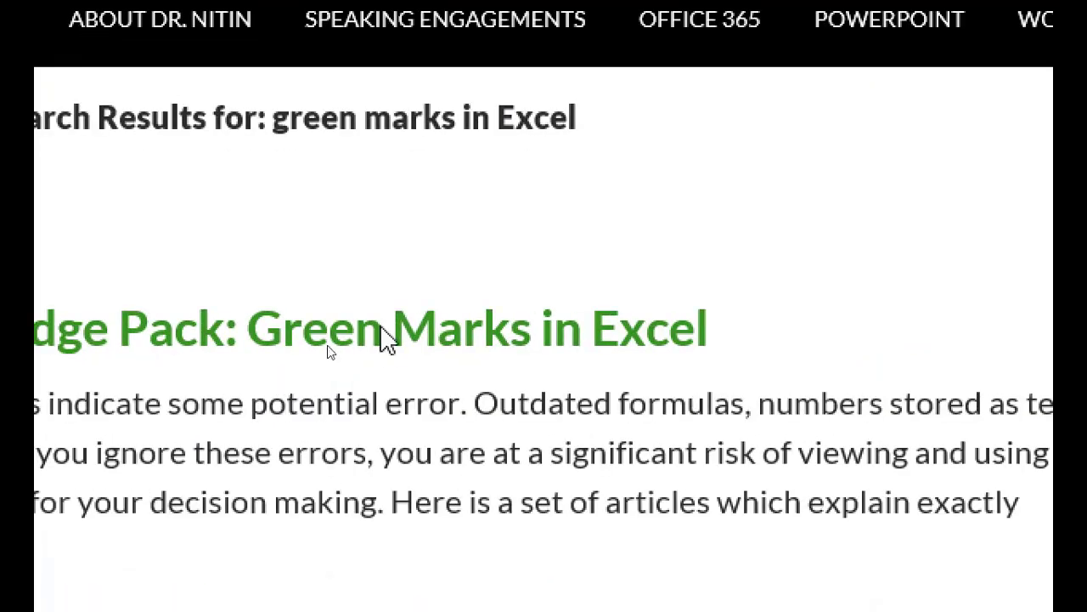
left_click(384, 333)
scroll(374, 457, "down", 5)
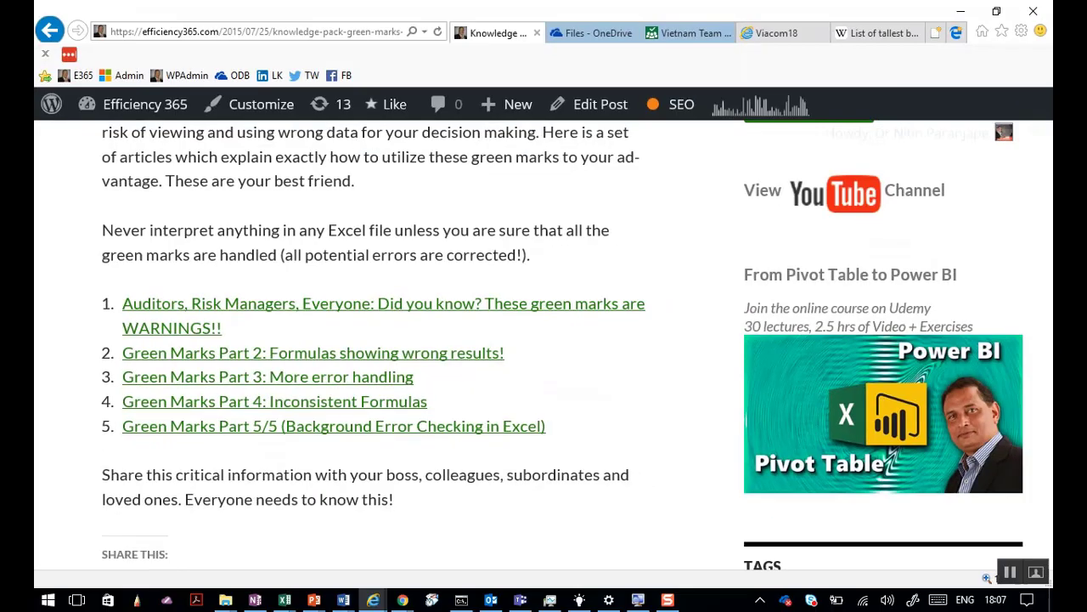
key("alt+Tab")
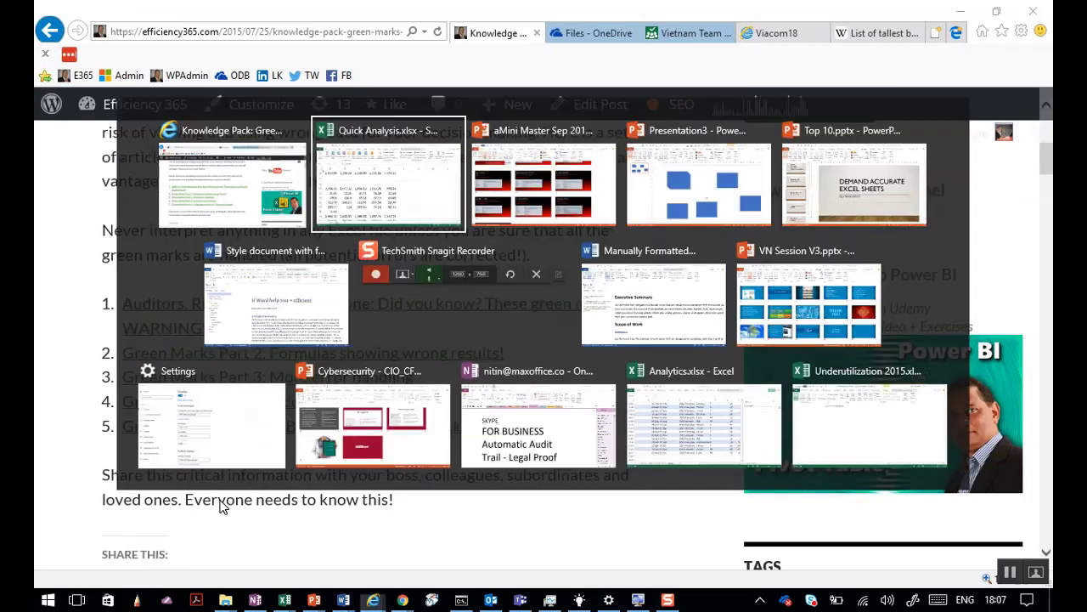
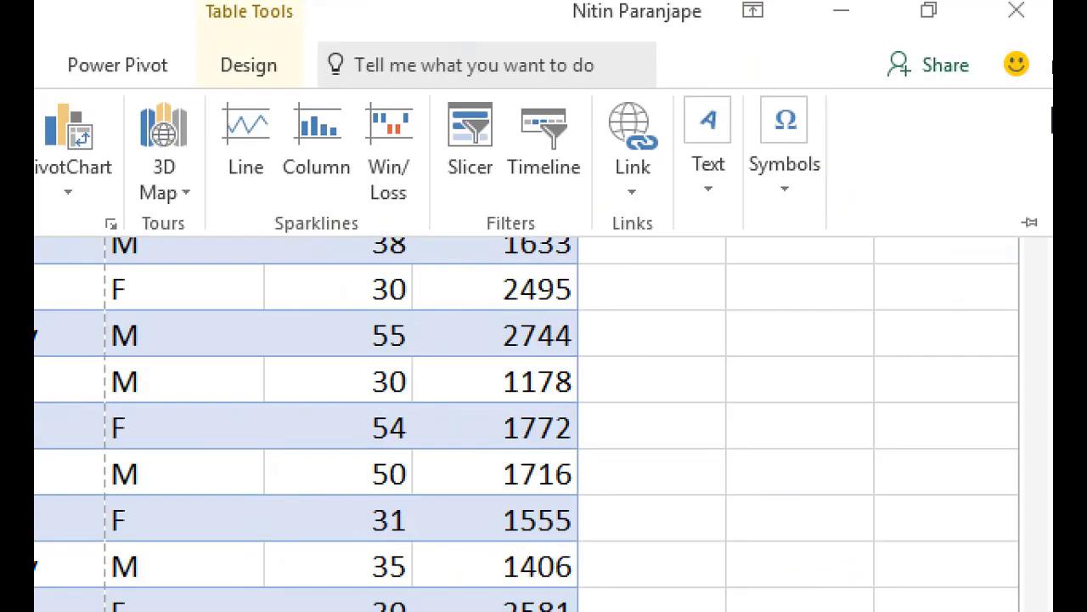
Collapse the ribbon and open the Power View3 report sheet with its Power View tab.
key("ctrl+F1")
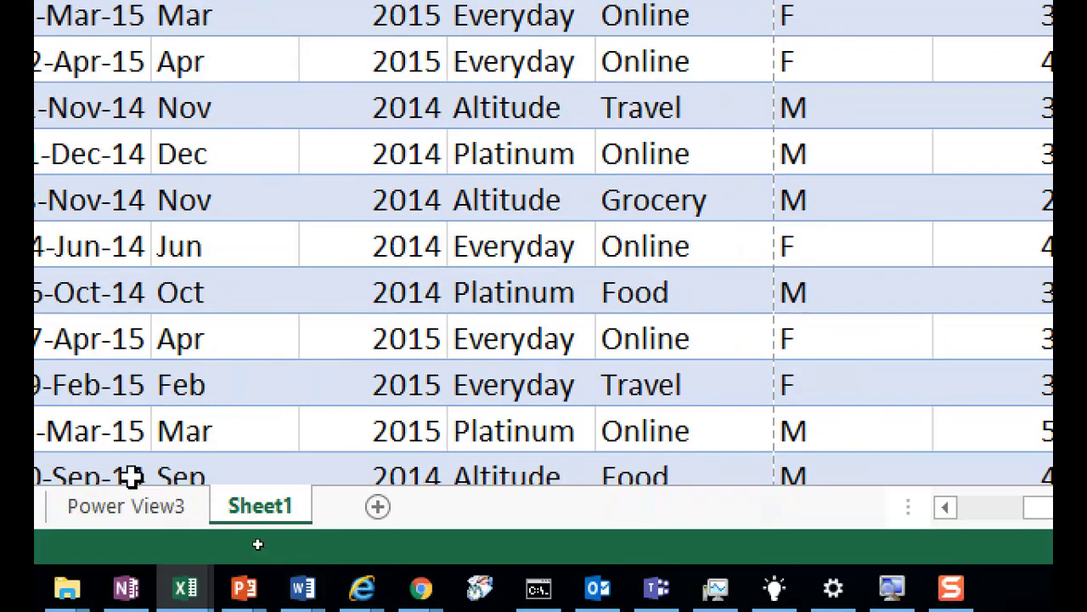
left_click(140, 509)
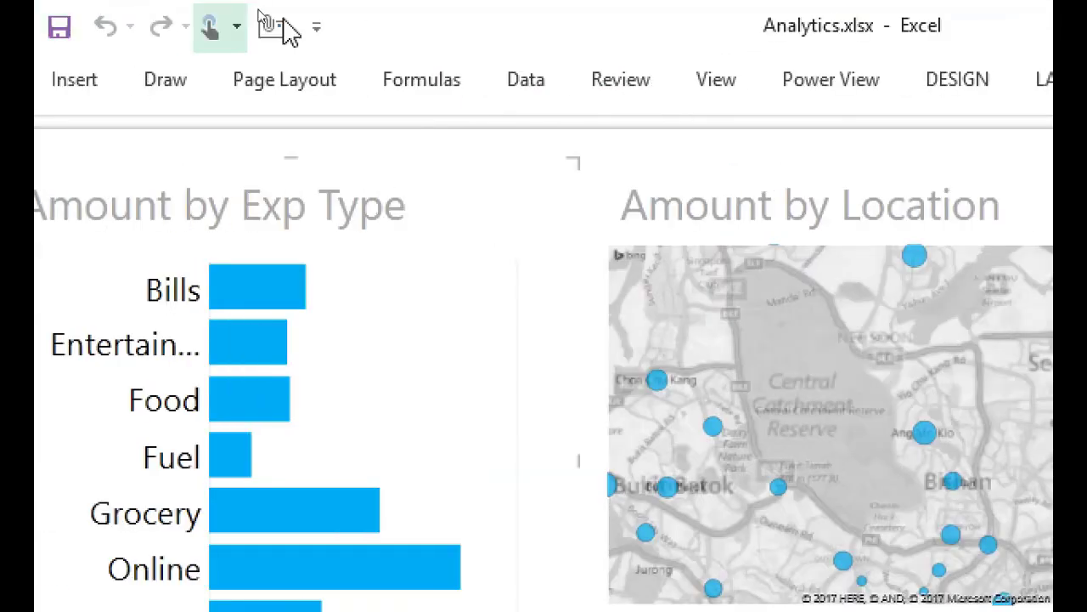
left_click(870, 88)
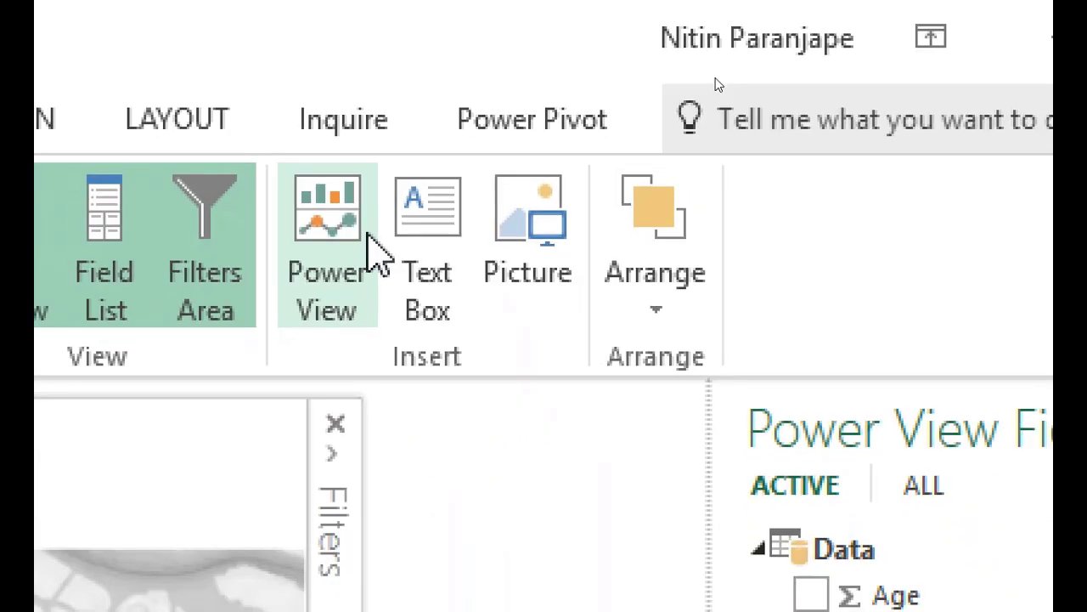
Insert an untitled Power View4 report holding an Exp Type and Amount table.
left_click(368, 311)
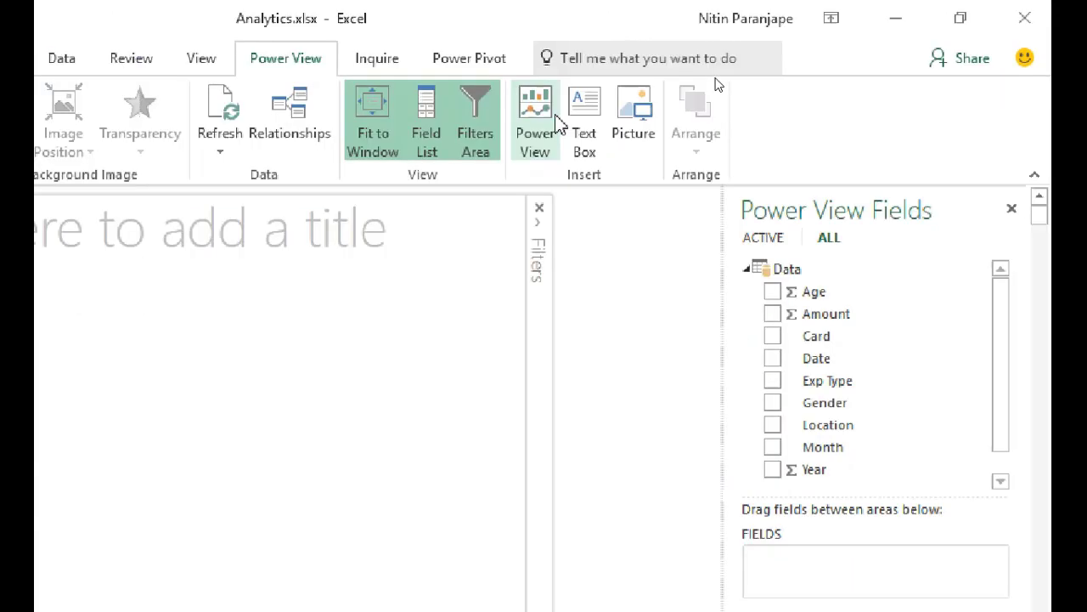
left_click(639, 186)
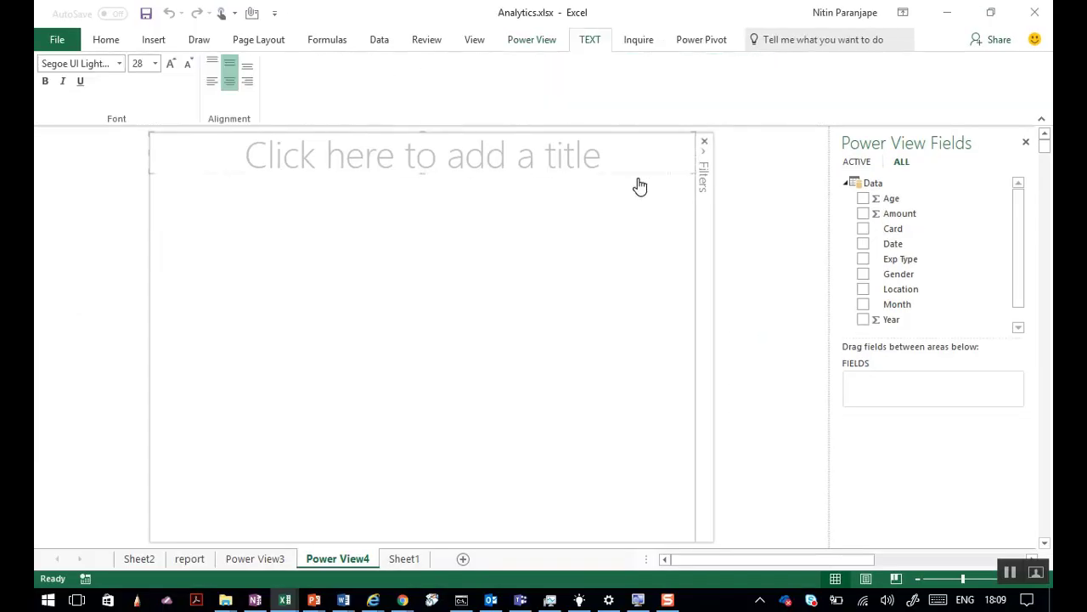
left_click(640, 185)
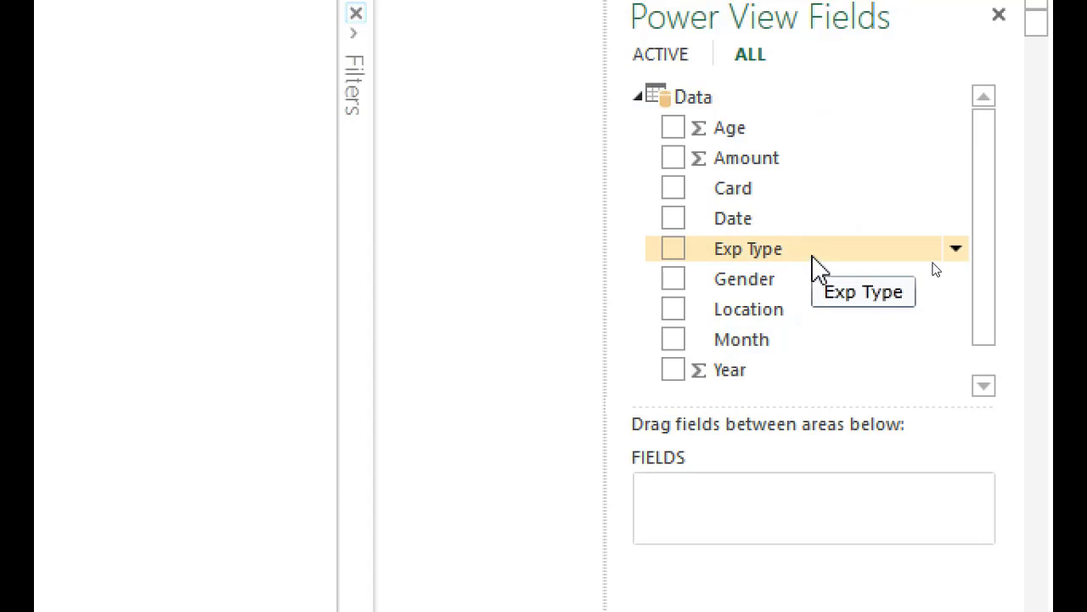
left_click_drag(816, 267, 358, 211)
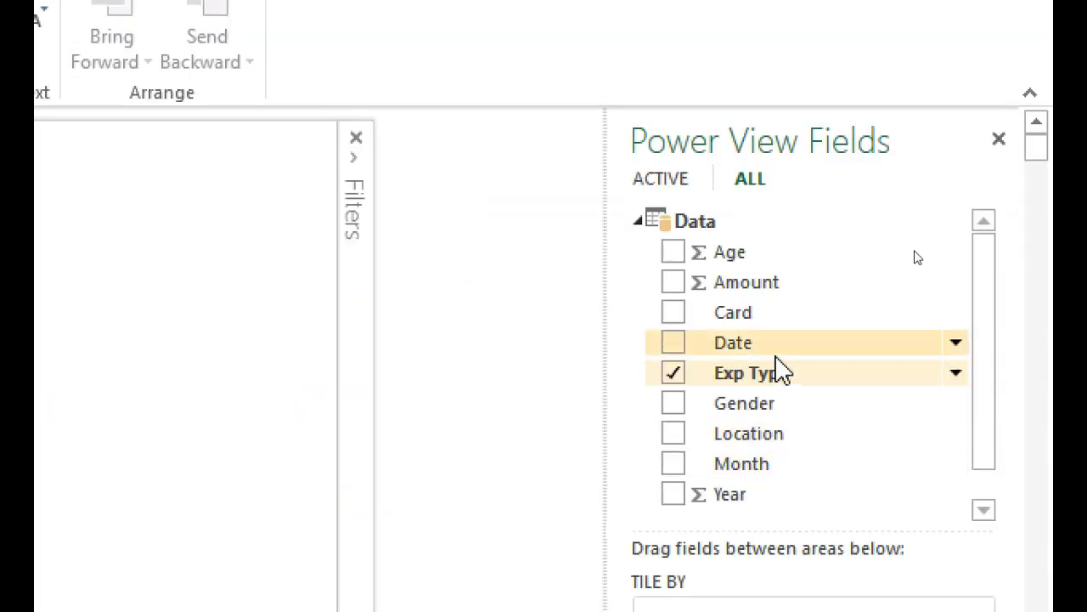
left_click_drag(775, 295, 310, 264)
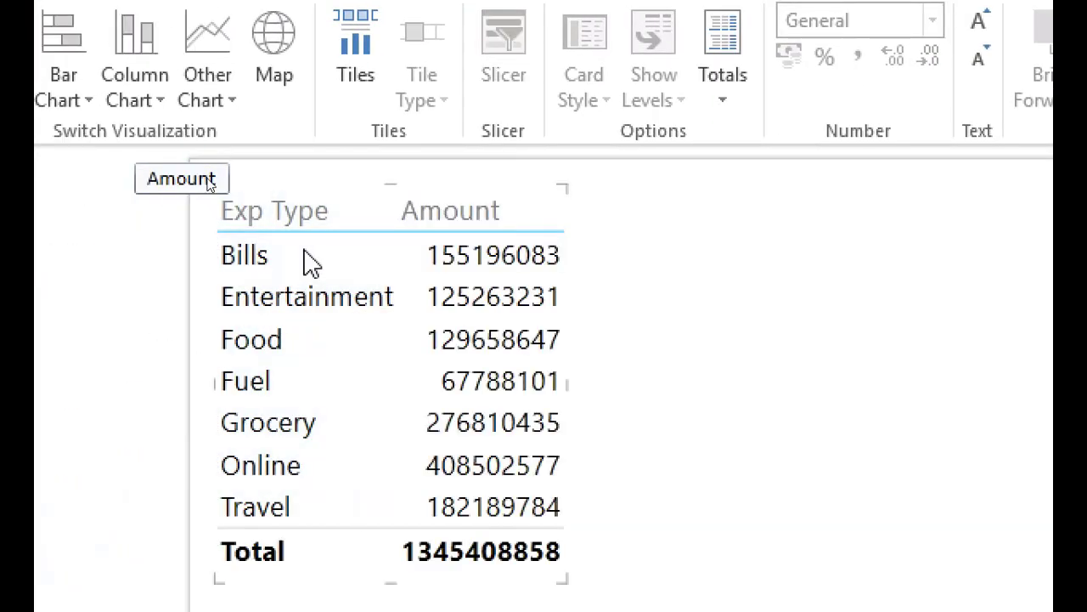
left_click_drag(365, 199, 800, 217)
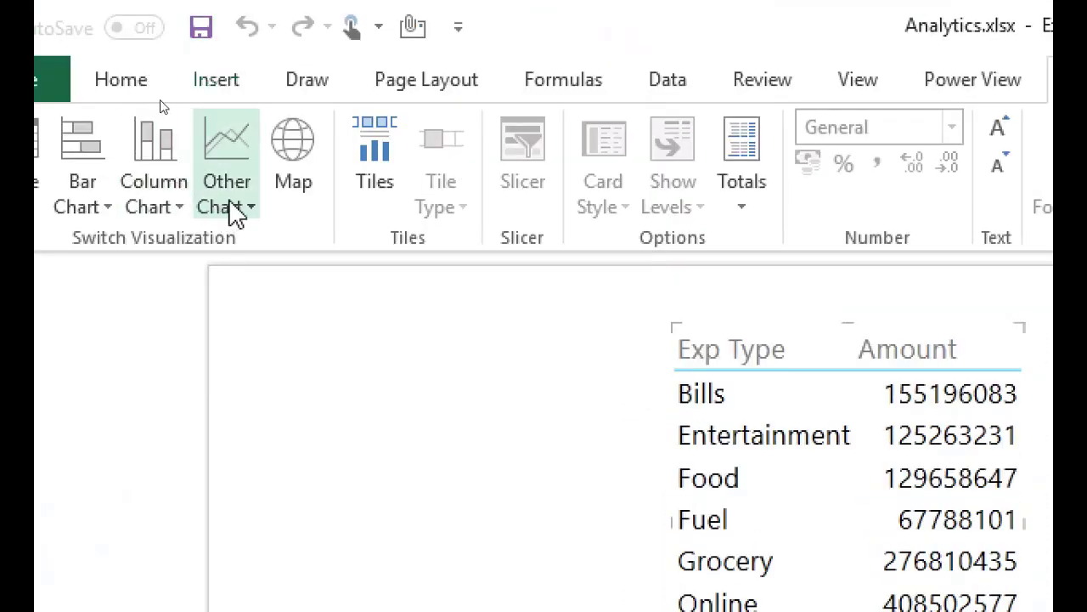
Turn the Exp Type table into a stacked bar chart enlarged to show all seven types.
left_click(209, 102)
left_click(92, 211)
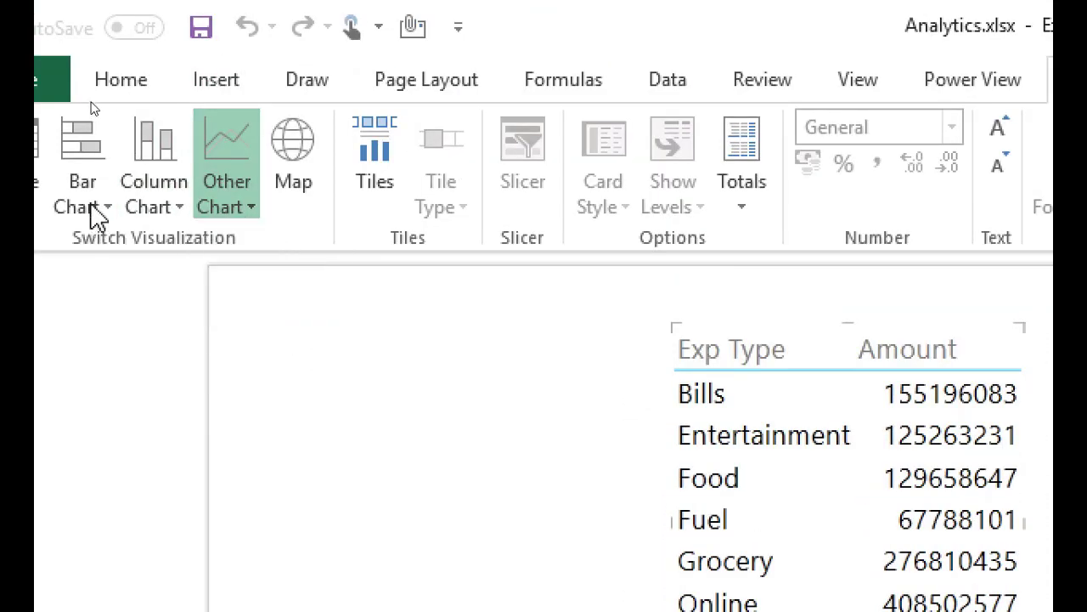
left_click(93, 210)
left_click(305, 333)
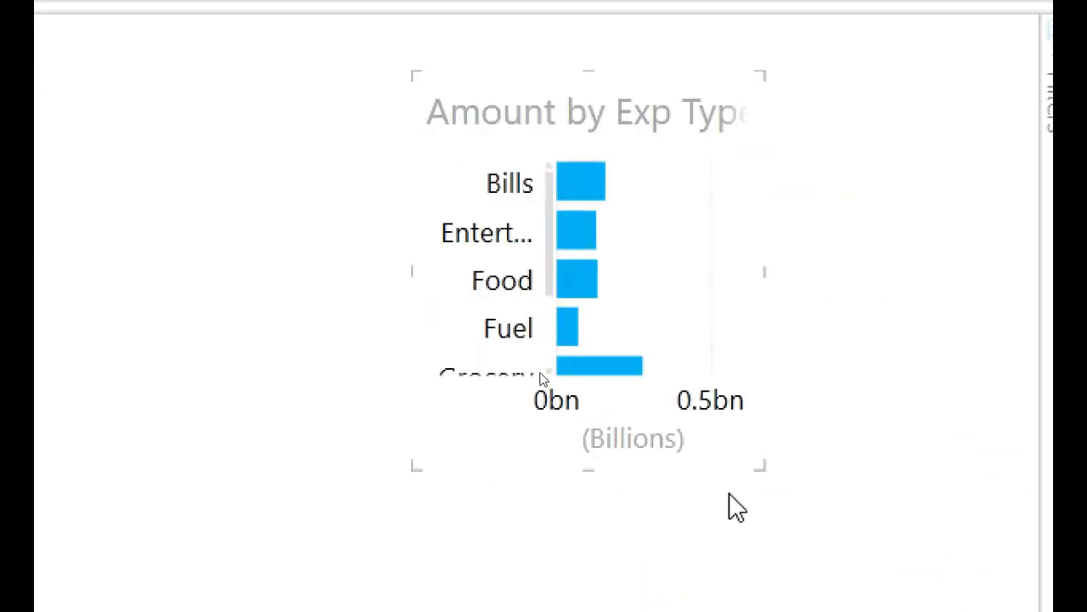
left_click_drag(1024, 611, 1082, 611)
left_click_drag(822, 501, 935, 564)
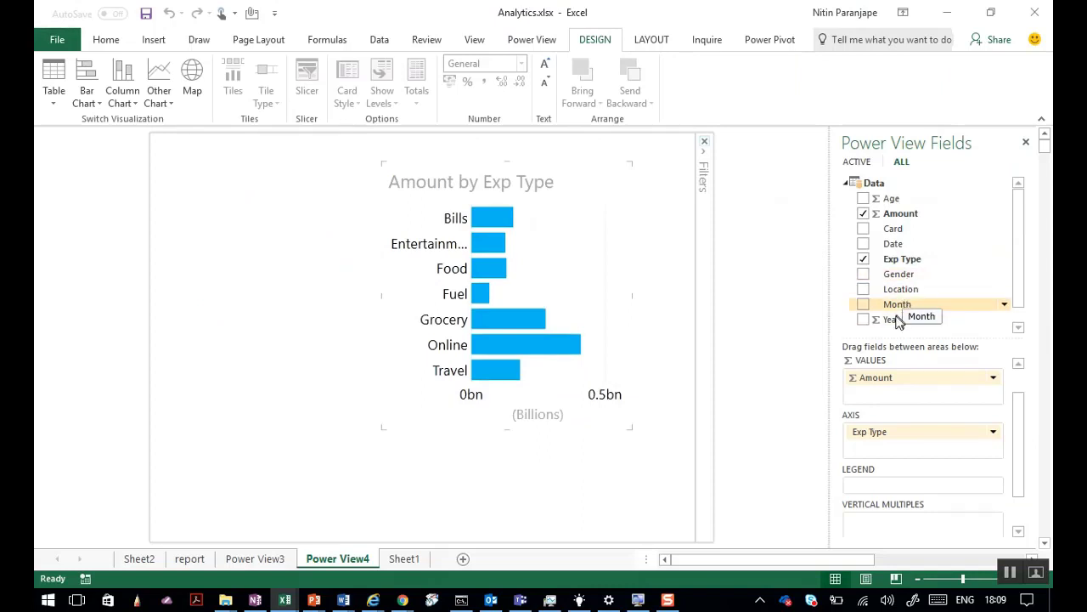
Add an Amount by Card pie chart, enlarged so the legend names show.
left_click_drag(896, 234, 212, 245)
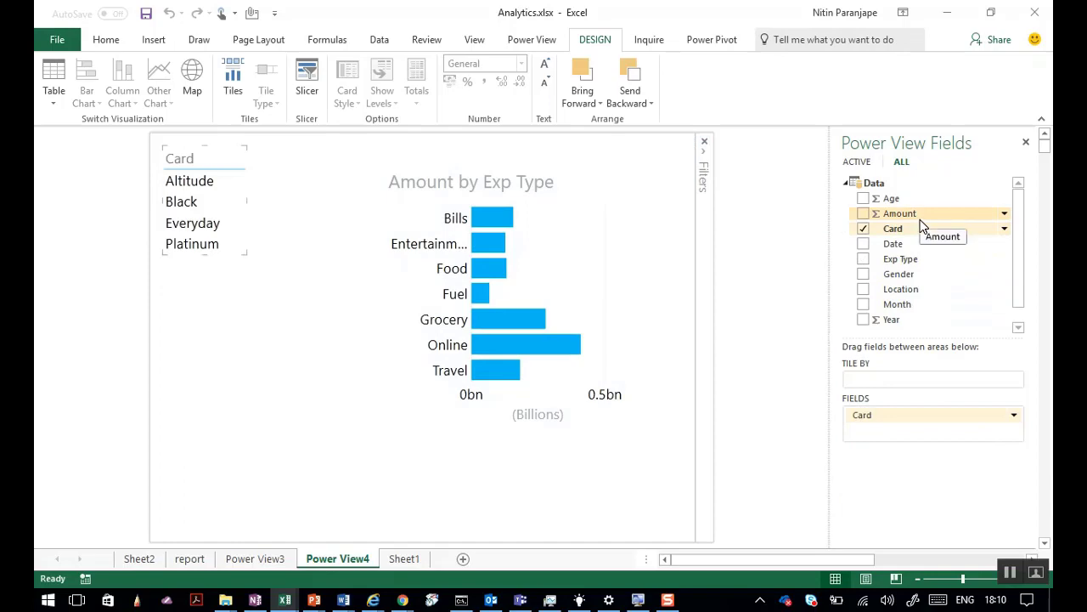
left_click_drag(924, 216, 215, 218)
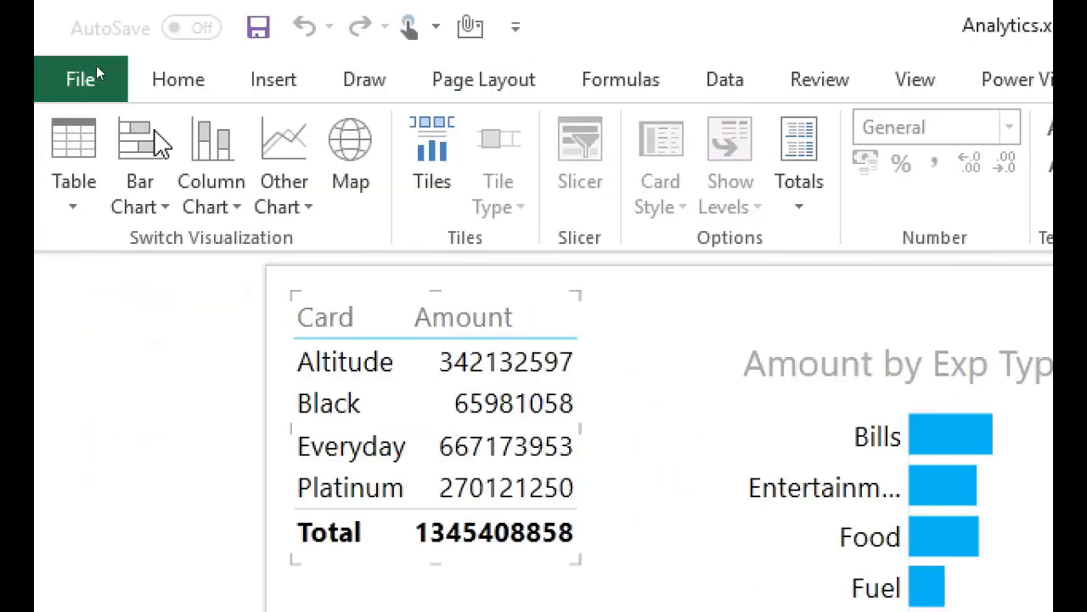
left_click(305, 211)
left_click(315, 317)
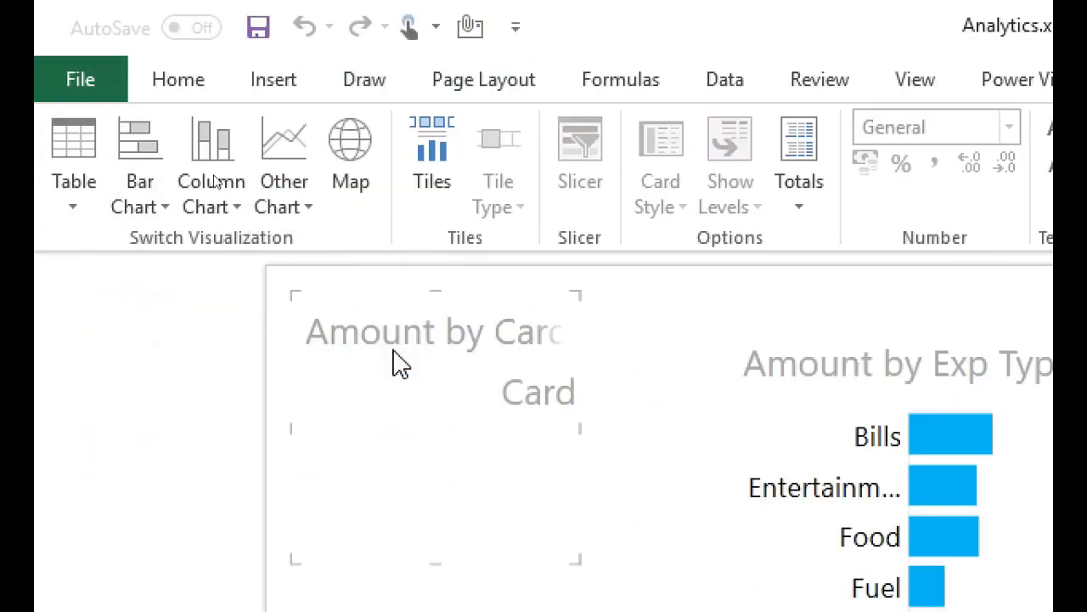
left_click_drag(580, 559, 696, 611)
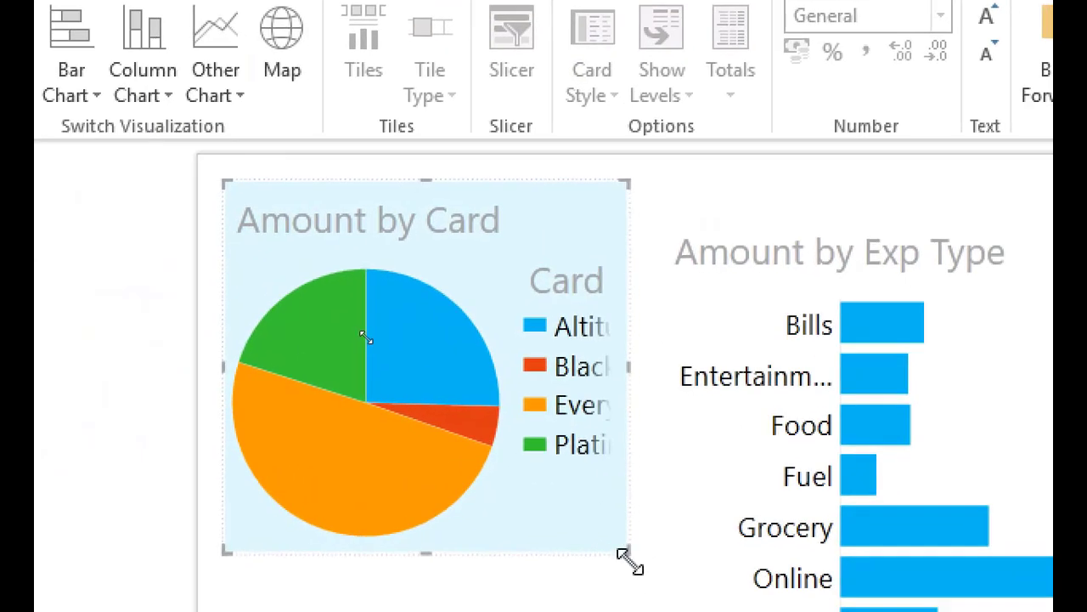
left_click_drag(629, 561, 645, 579)
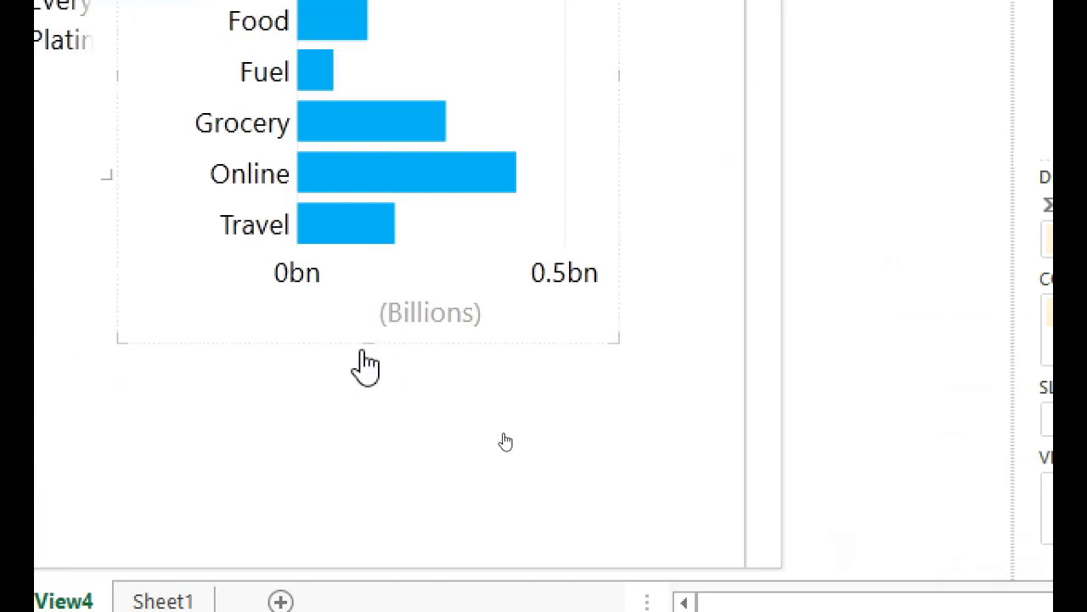
Shorten the Exp Type bar chart and place a Location and Amount table below the pie.
left_click_drag(367, 345, 430, 182)
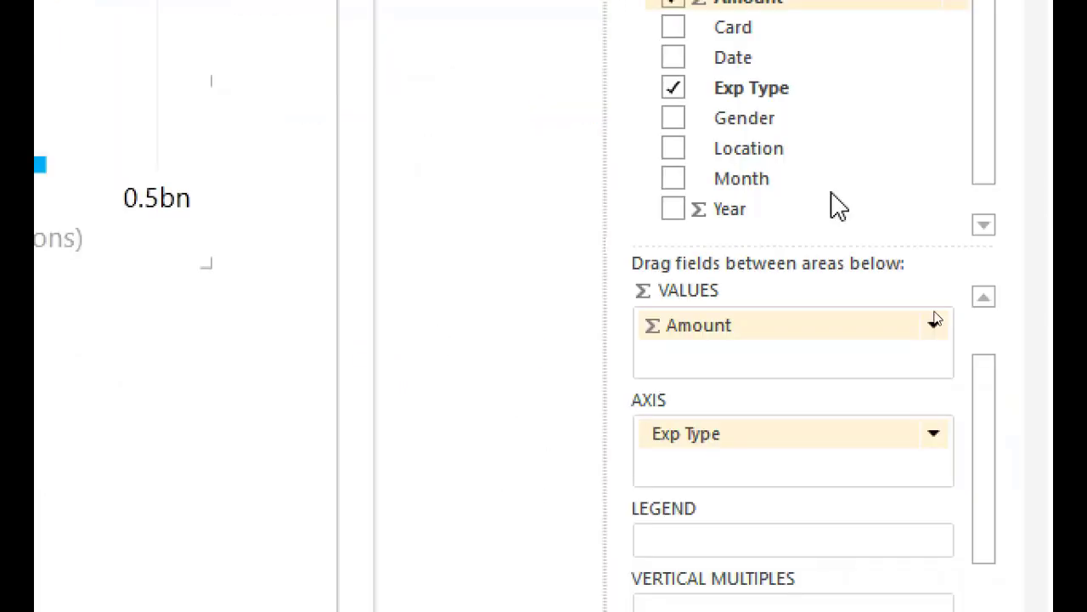
left_click_drag(778, 158, 0, 522)
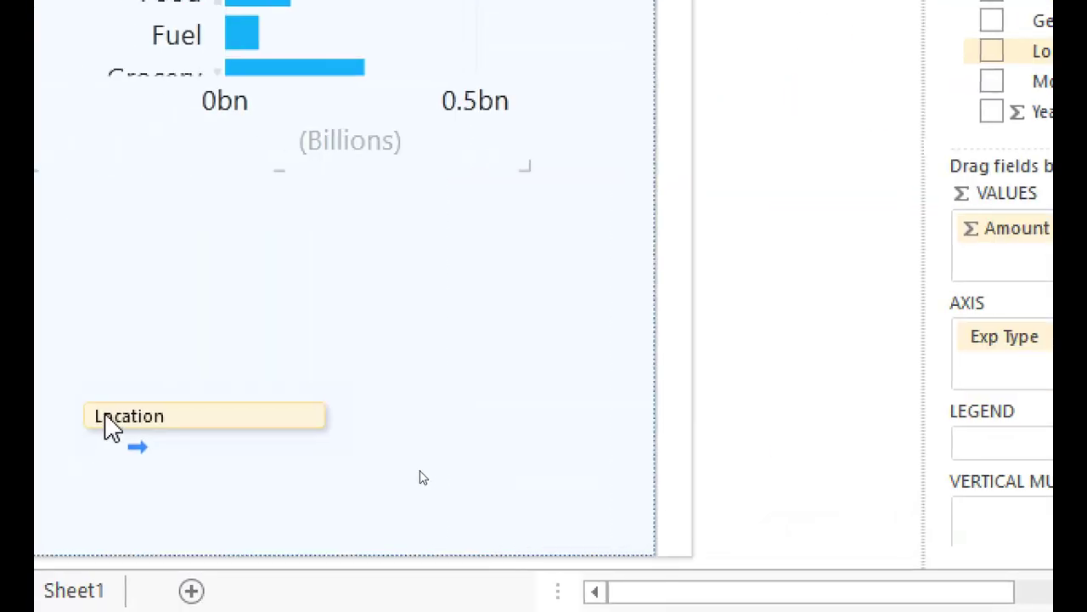
left_click_drag(106, 425, 90, 418)
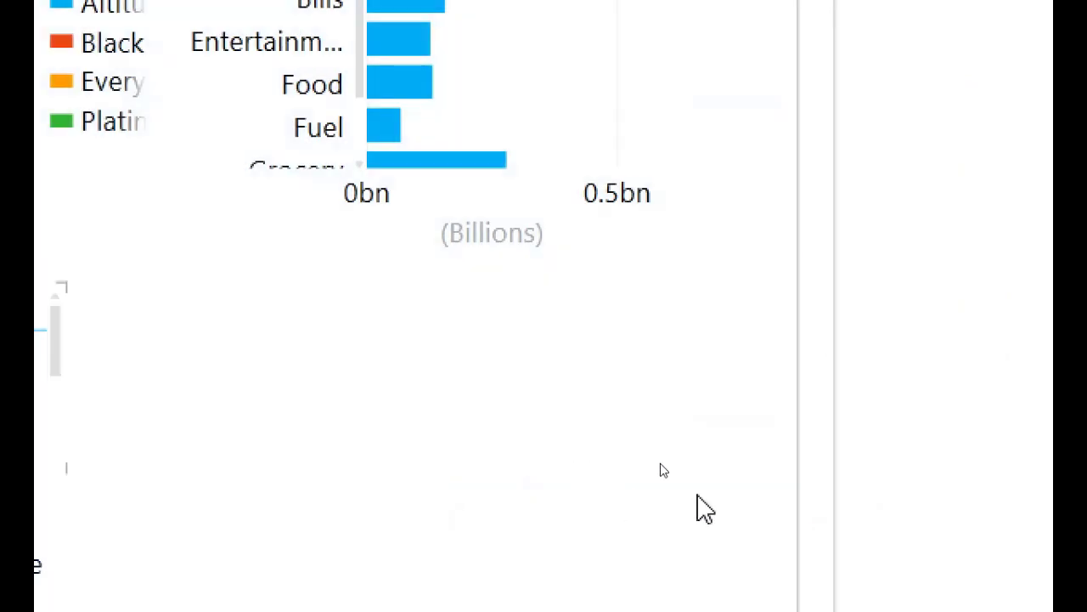
left_click_drag(1086, 0, 94, 507)
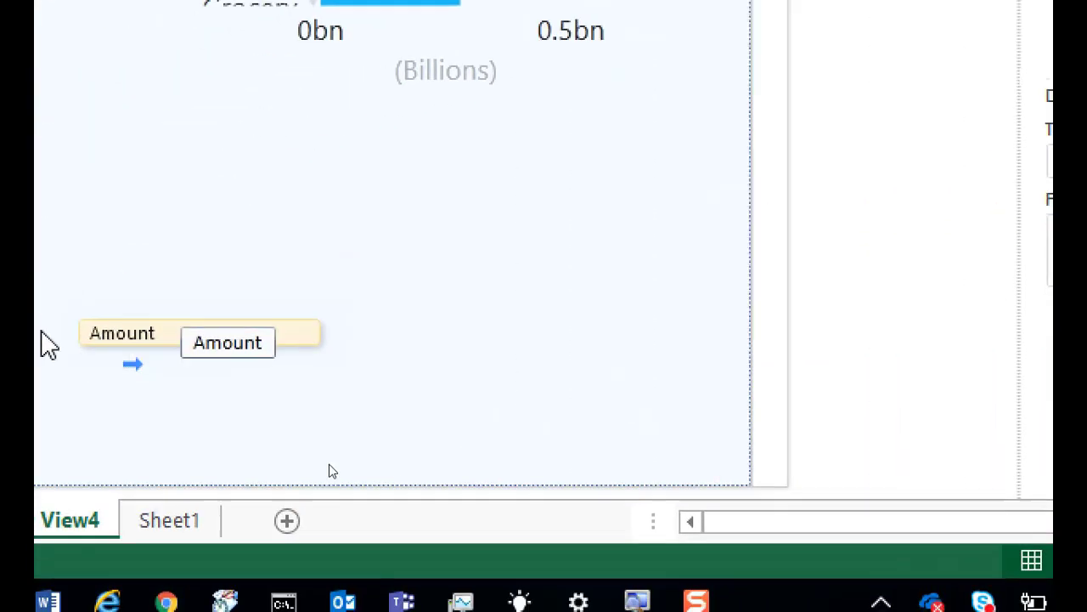
left_click_drag(48, 344, 51, 349)
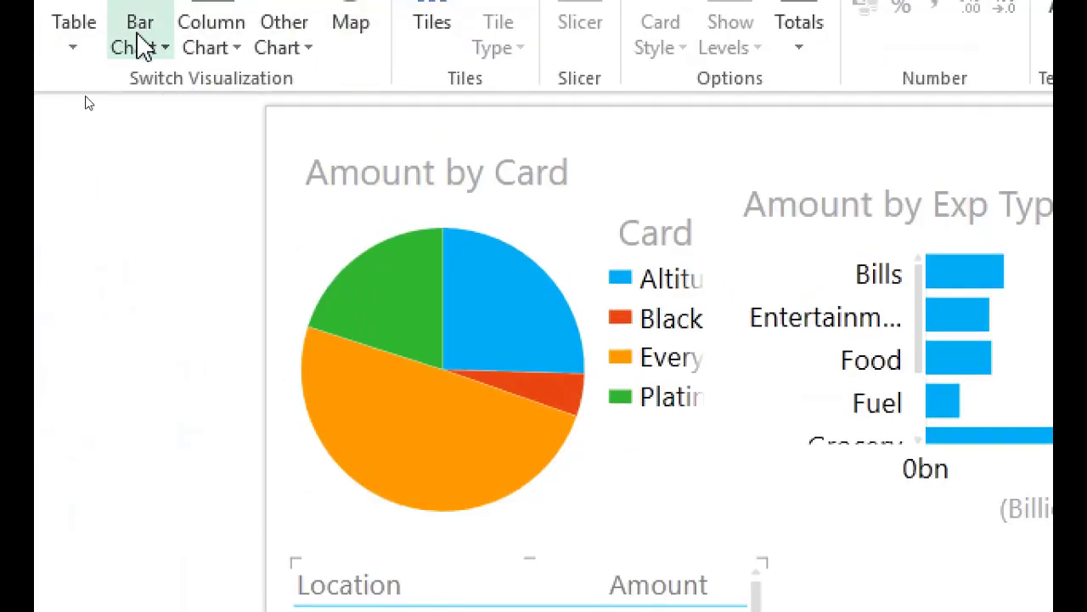
Make the Location table a stacked bar chart sorted by Amount descending.
left_click(140, 39)
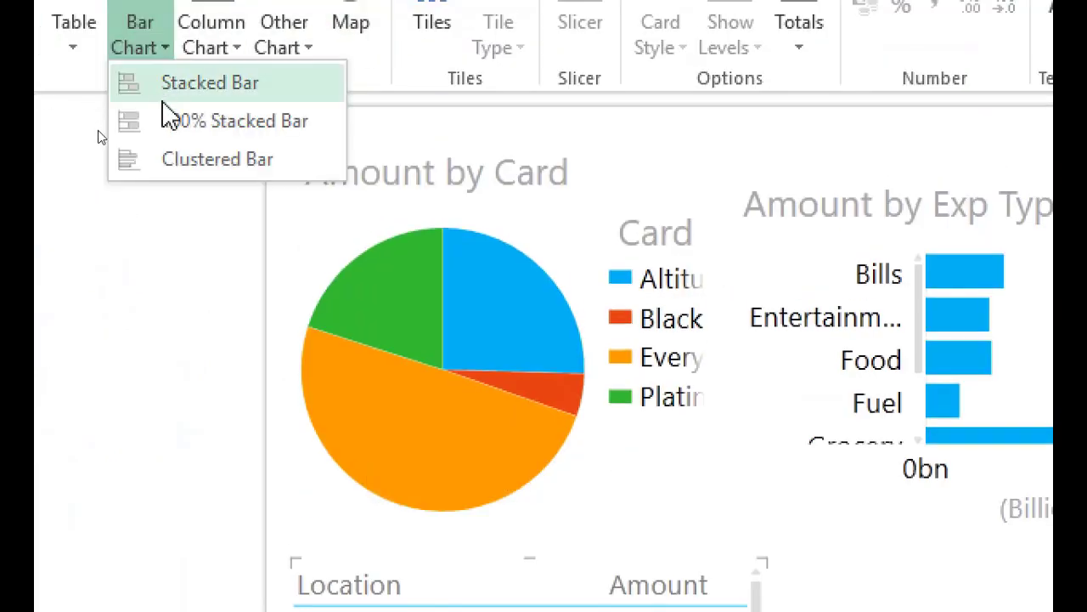
left_click(174, 83)
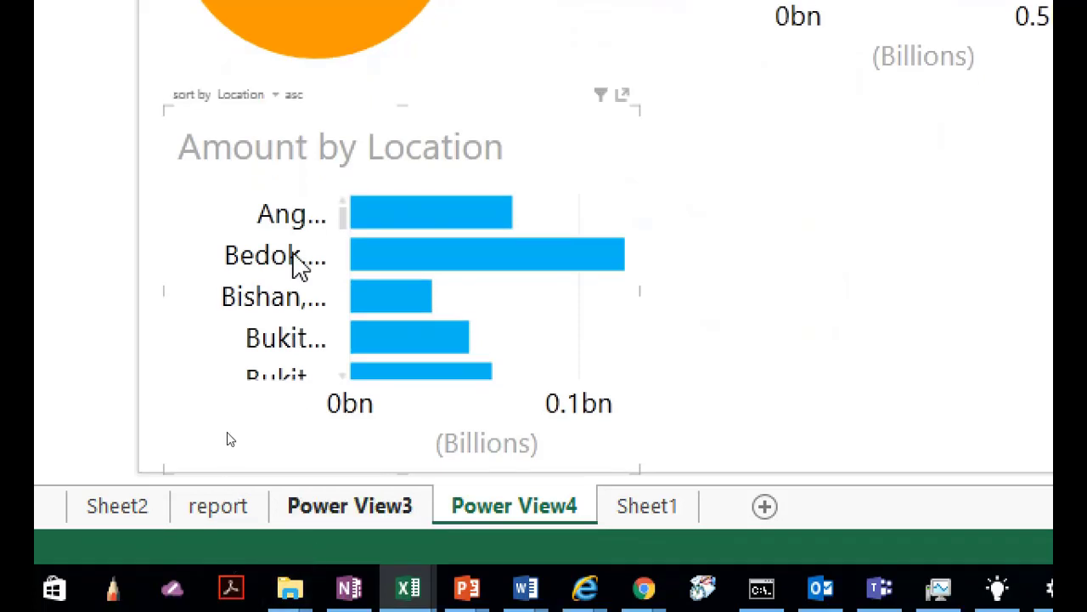
left_click(248, 102)
left_click(299, 93)
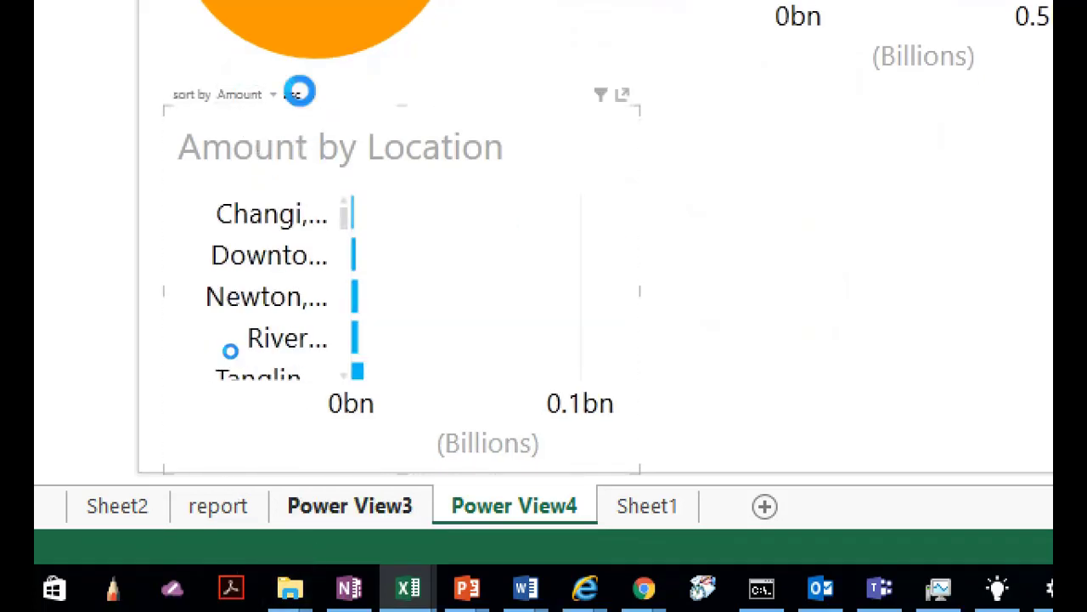
Widen the location chart and convert it to a map with Location in LOCATIONS.
mouse_move(392, 311)
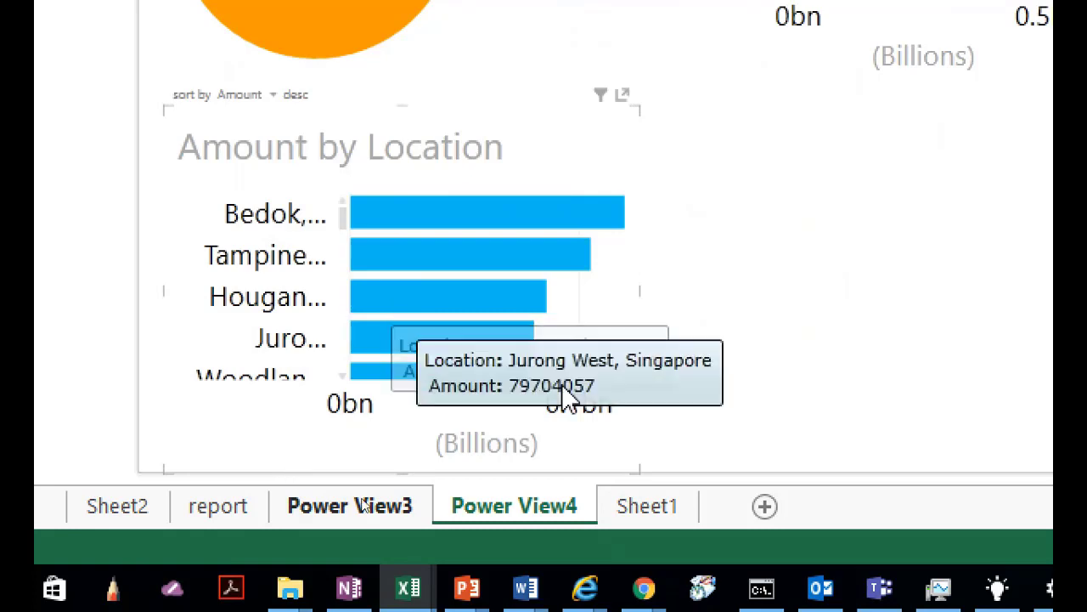
left_click_drag(643, 294, 1085, 342)
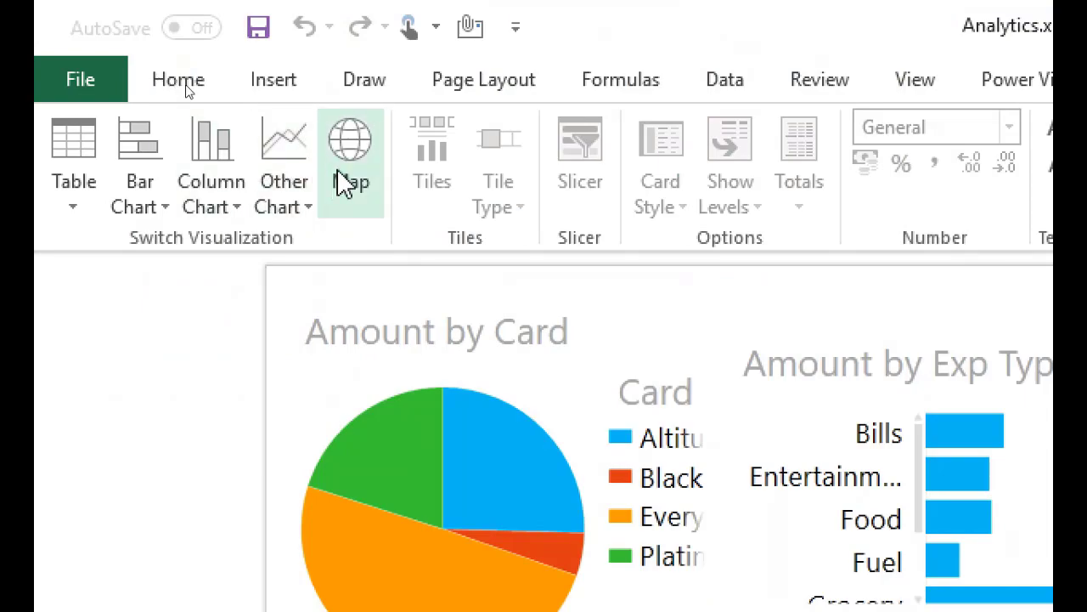
left_click(339, 170)
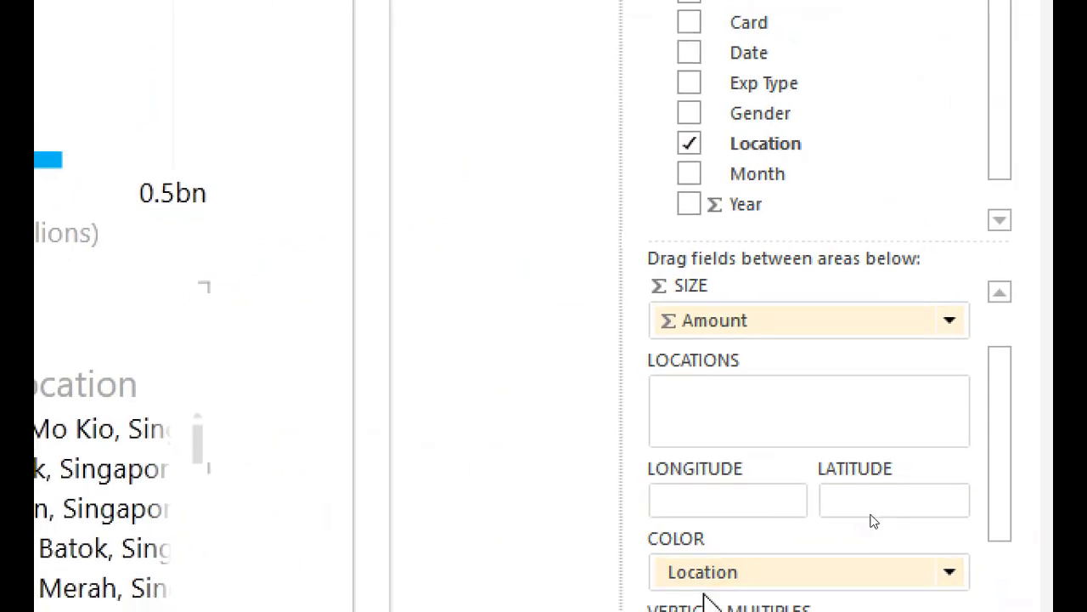
left_click_drag(721, 571, 732, 418)
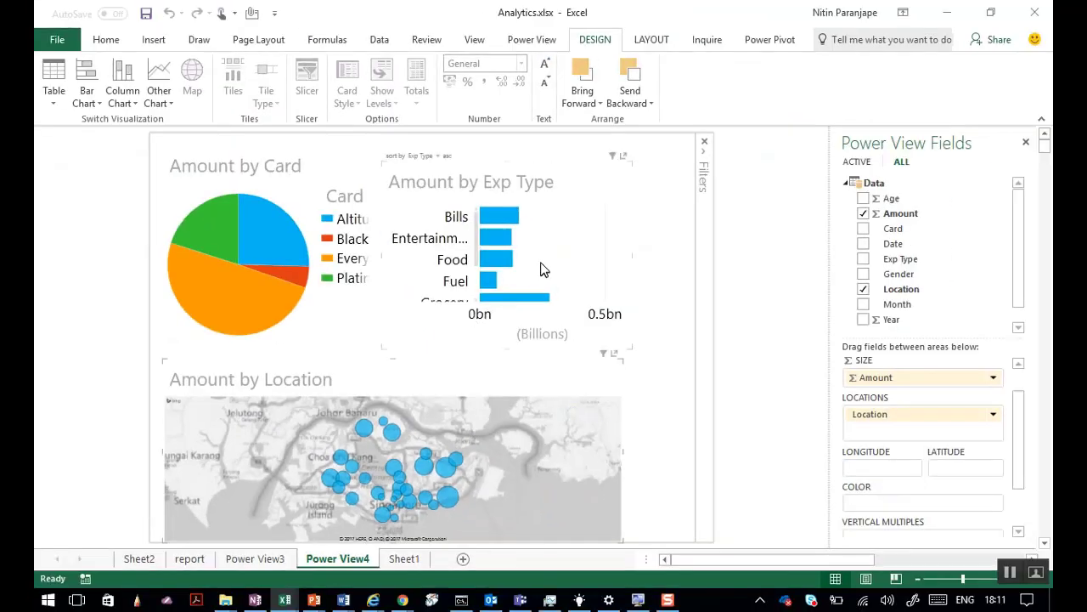
Cross-filter by Entertainment and the Everyday card, clear it, then pop out the card pie.
left_click(504, 243)
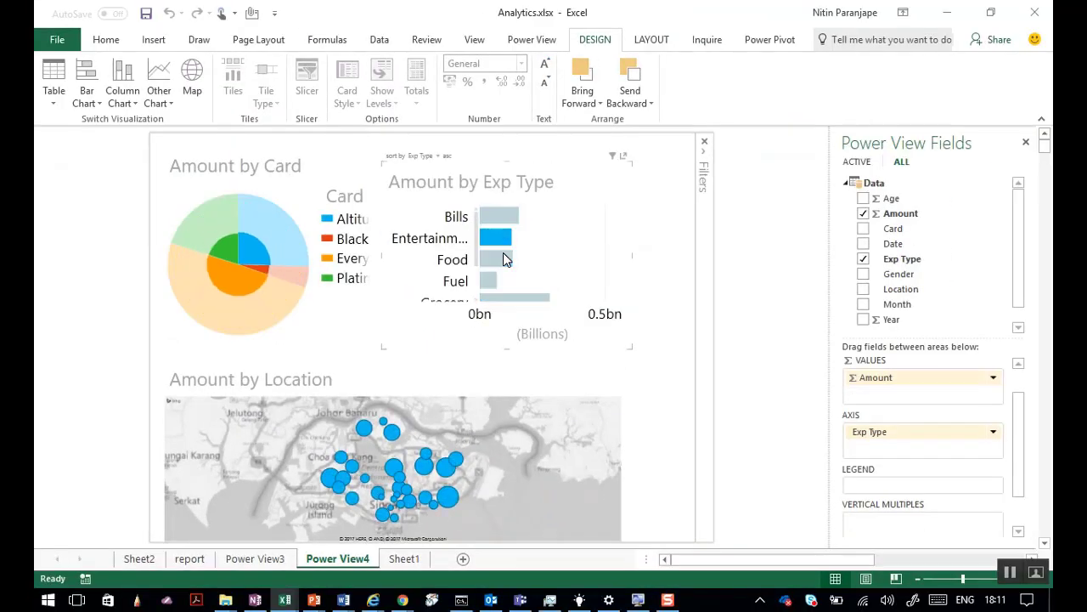
left_click(236, 313)
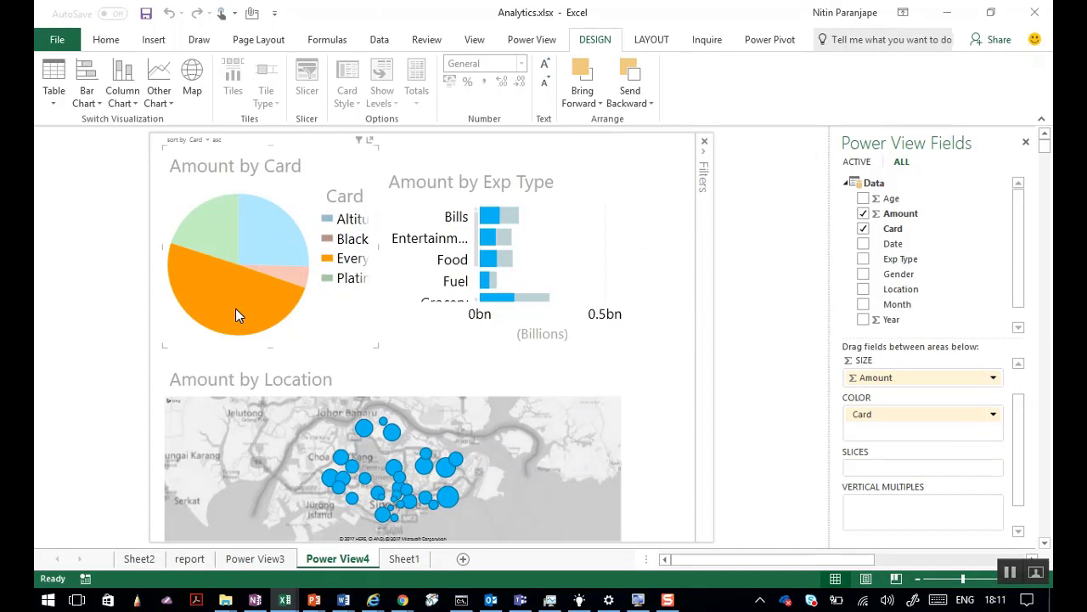
mouse_move(224, 315)
left_click(221, 310)
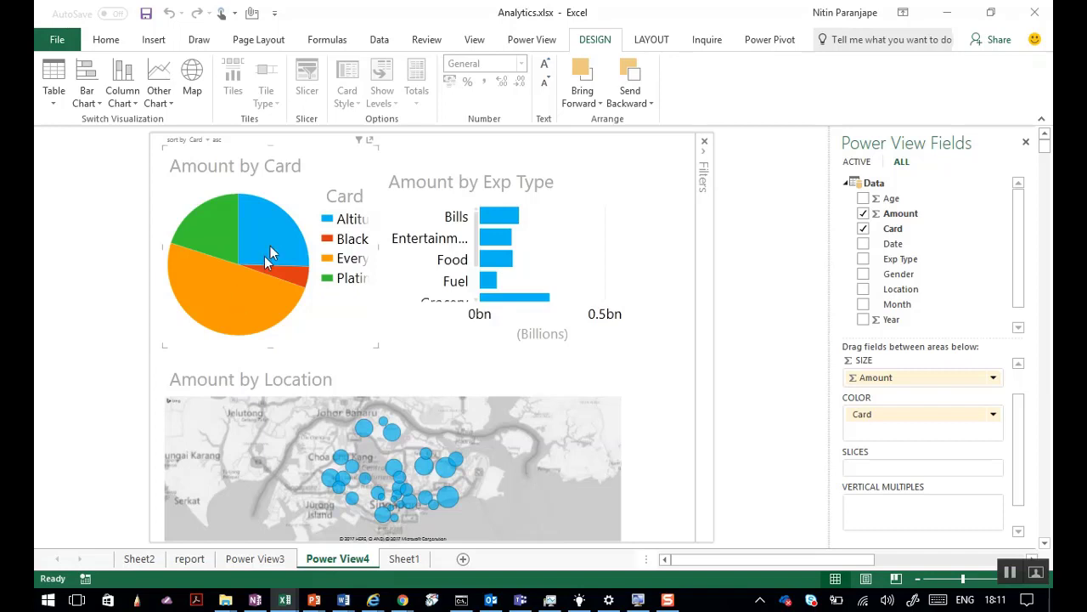
left_click(370, 141)
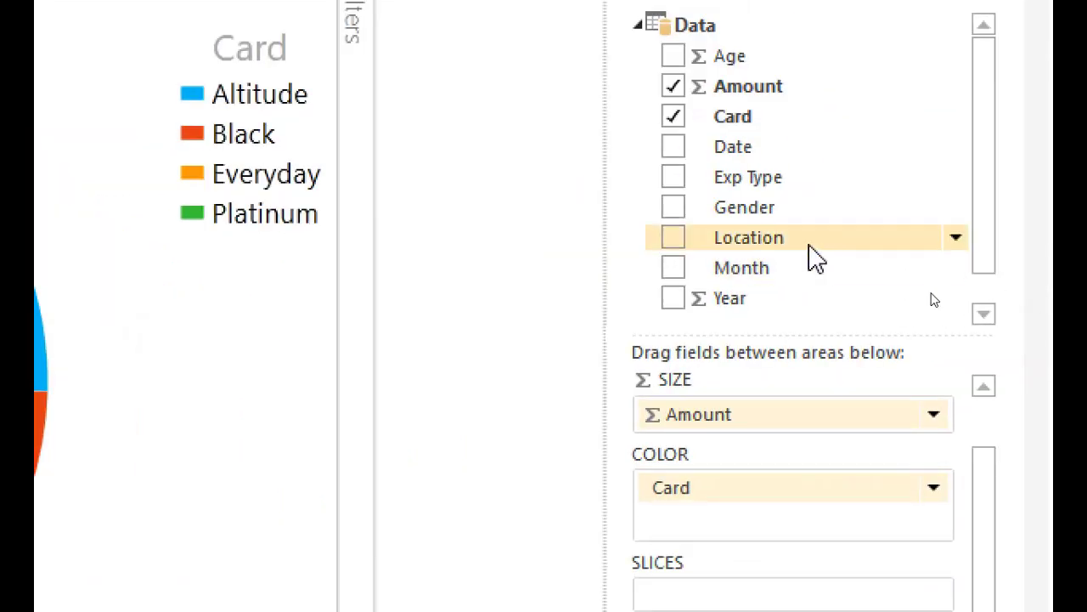
Add Month as vertical multiples, highlight the Black card, then switch to OneNote.
left_click_drag(790, 273, 664, 611)
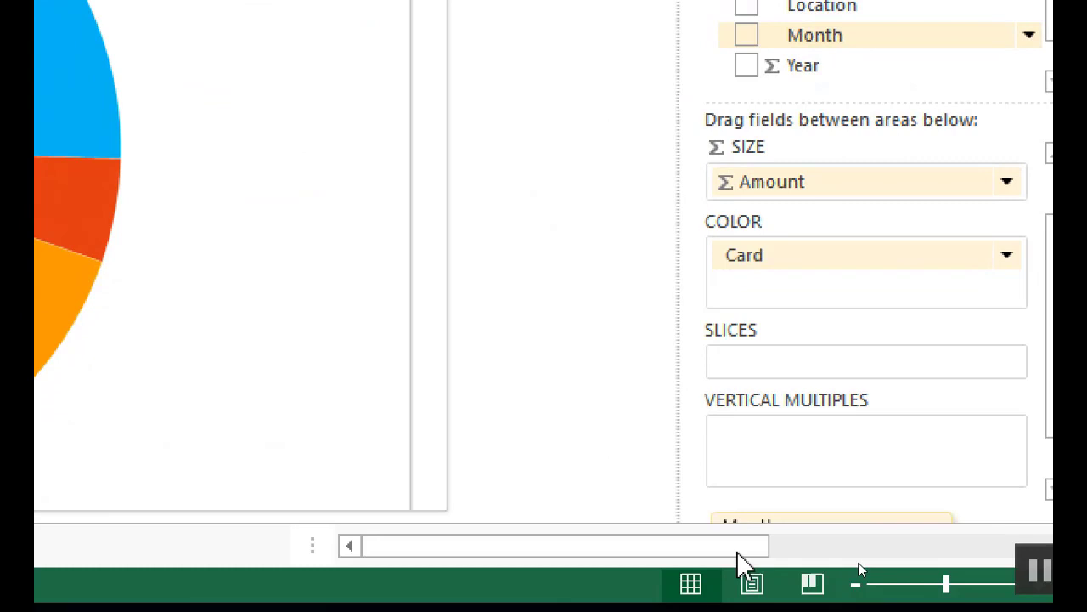
left_click_drag(738, 556, 810, 442)
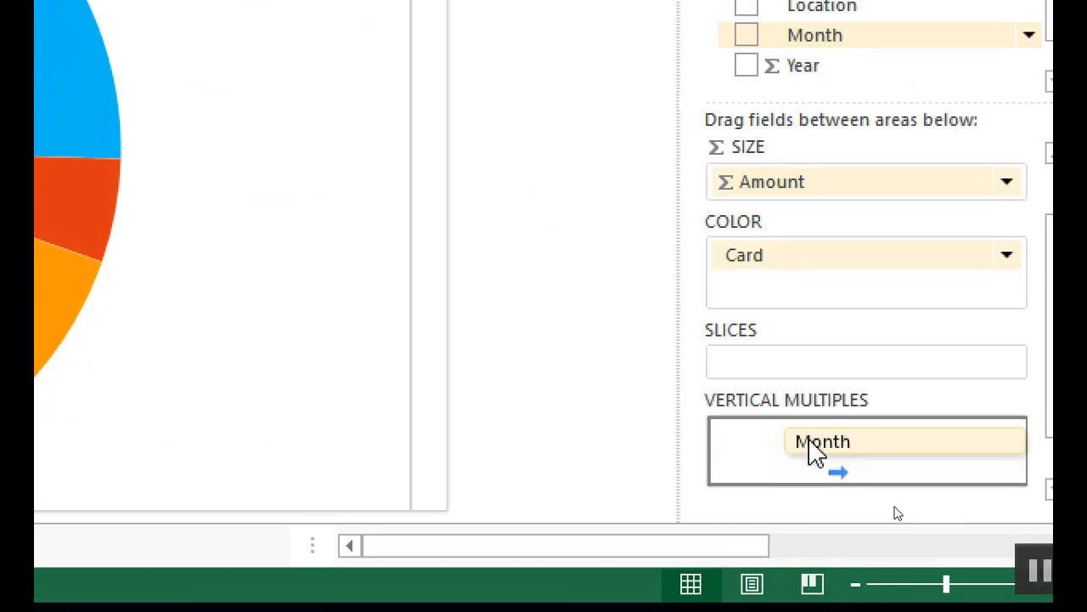
left_click_drag(814, 453, 808, 452)
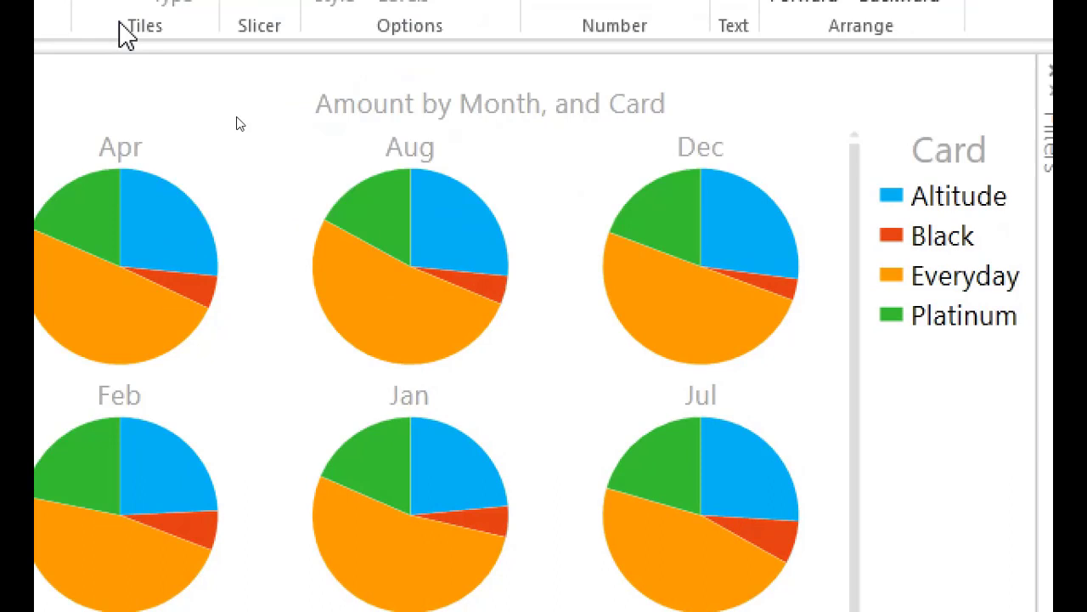
left_click(203, 292)
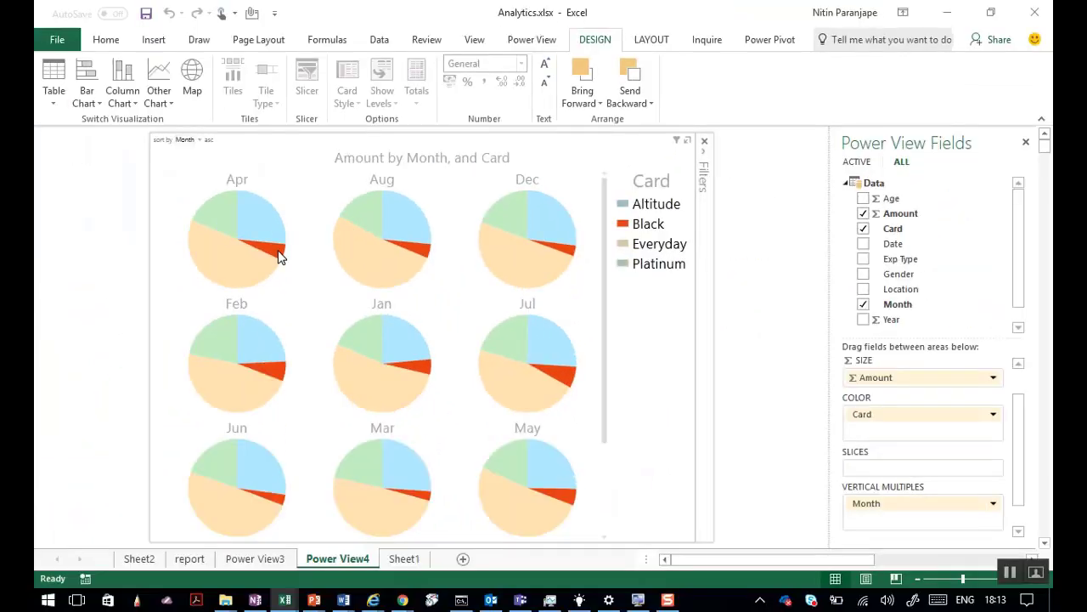
left_click(257, 598)
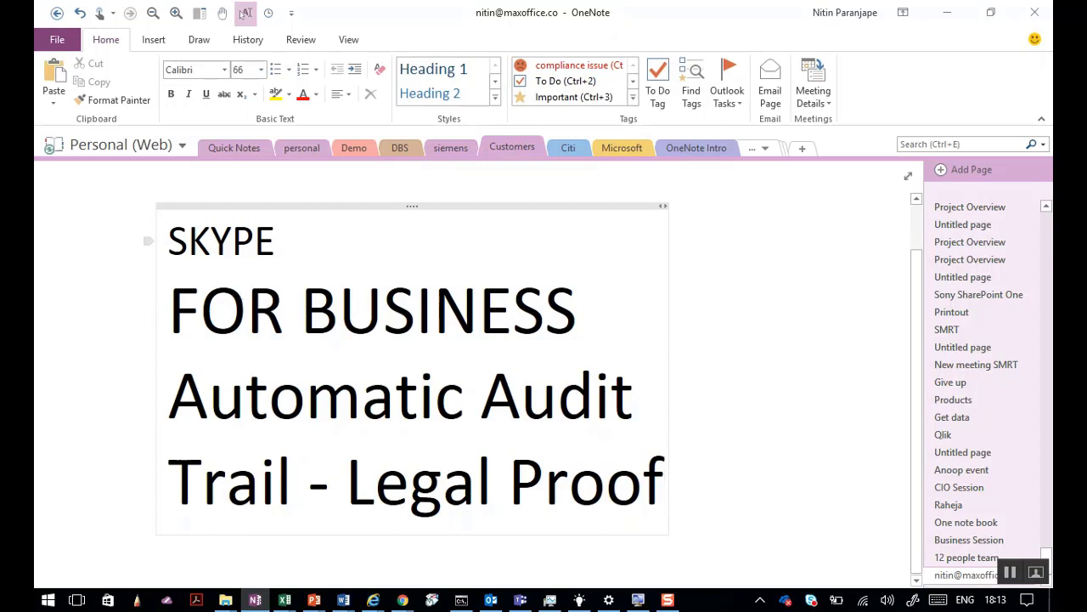
Replace the note text with 'Data is same' and 'MUCH More useful information'.
left_click(188, 240)
key("ctrl+a")
key("ctrl+a")
type("D")
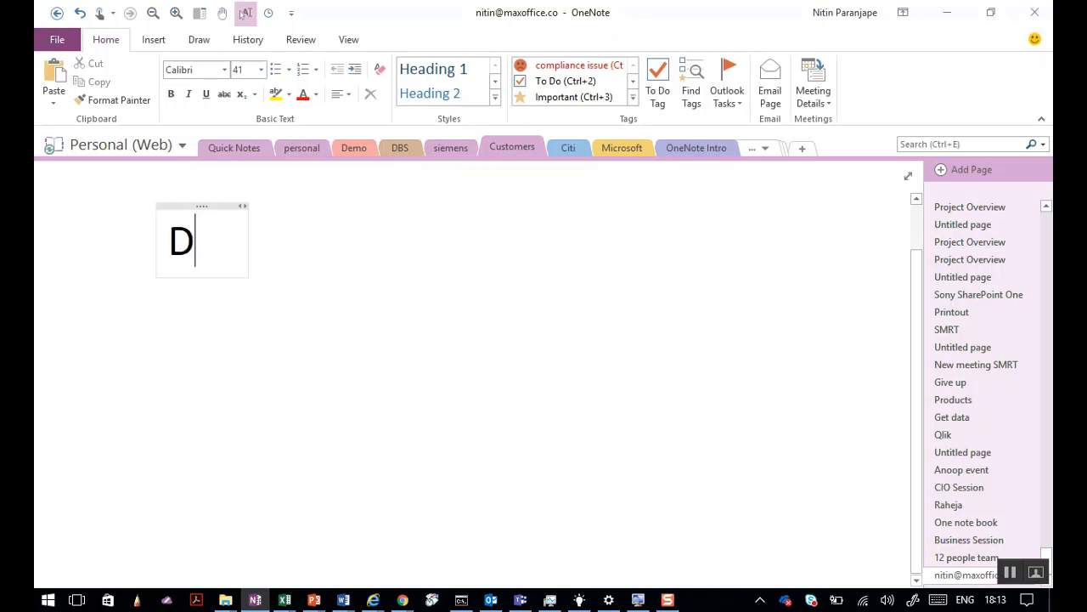
type("ata is same")
key("Return")
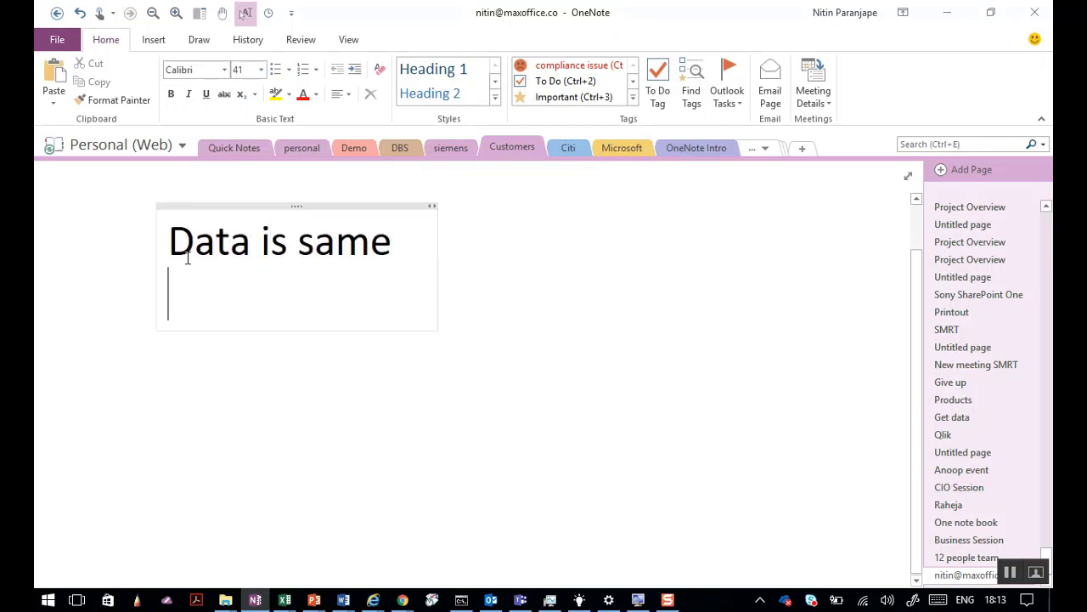
type("More useful infor")
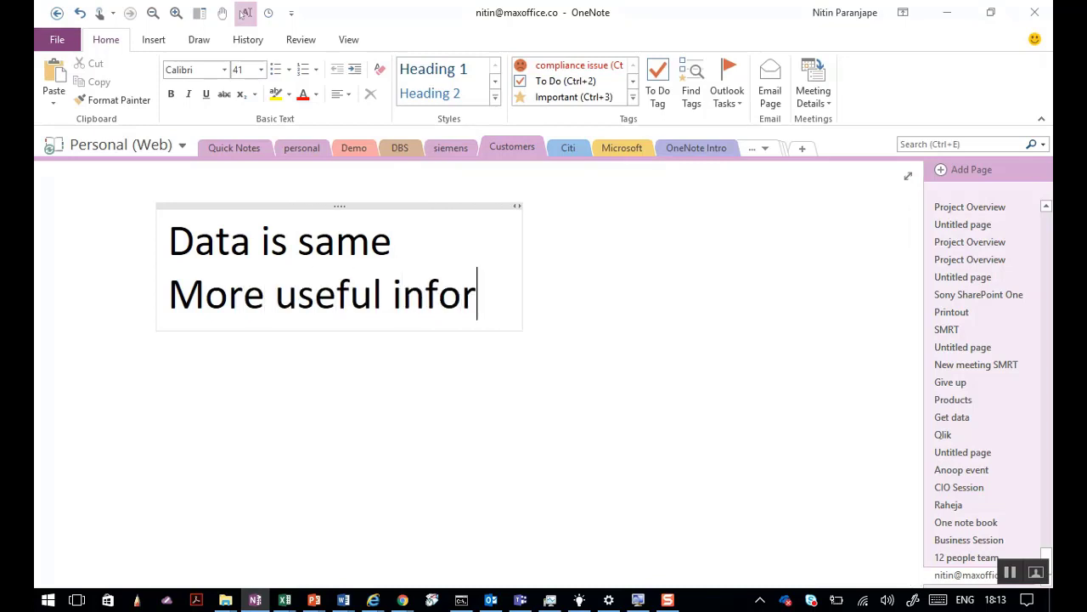
type("mation")
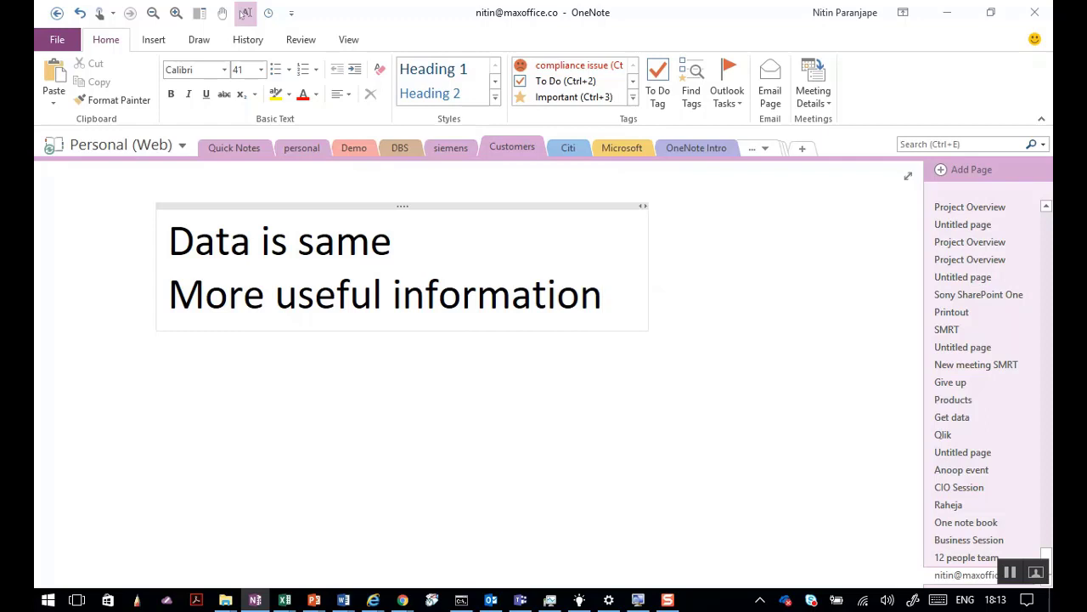
key("Home")
type("MUCH")
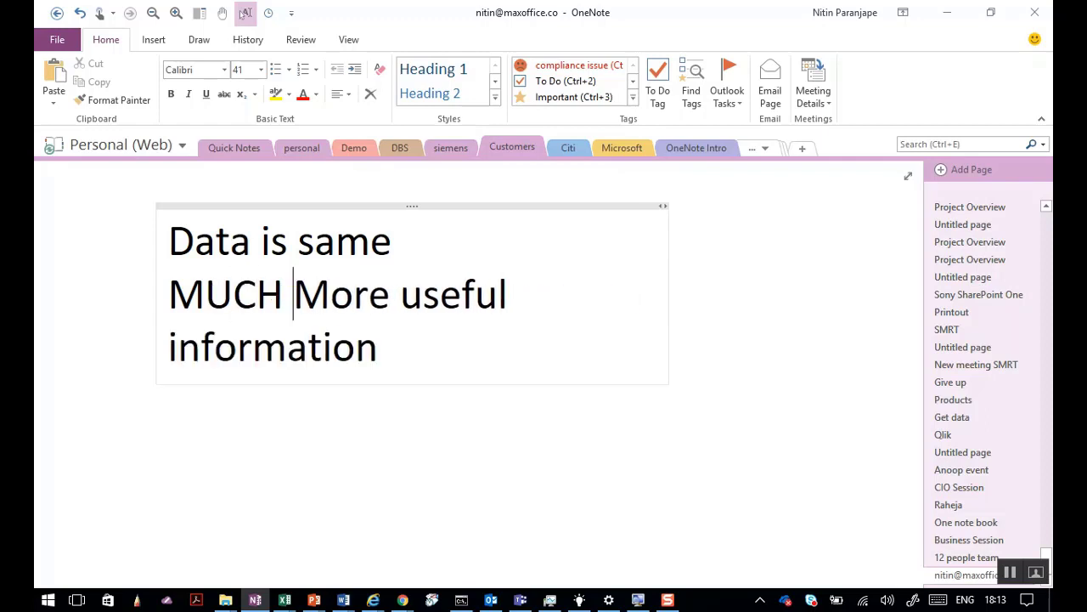
Add the line 'Manage Biz Better', then show slide 5 of Top 10.pptx.
key("ctrl+Right")
key("Up")
key("Return")
type("Man")
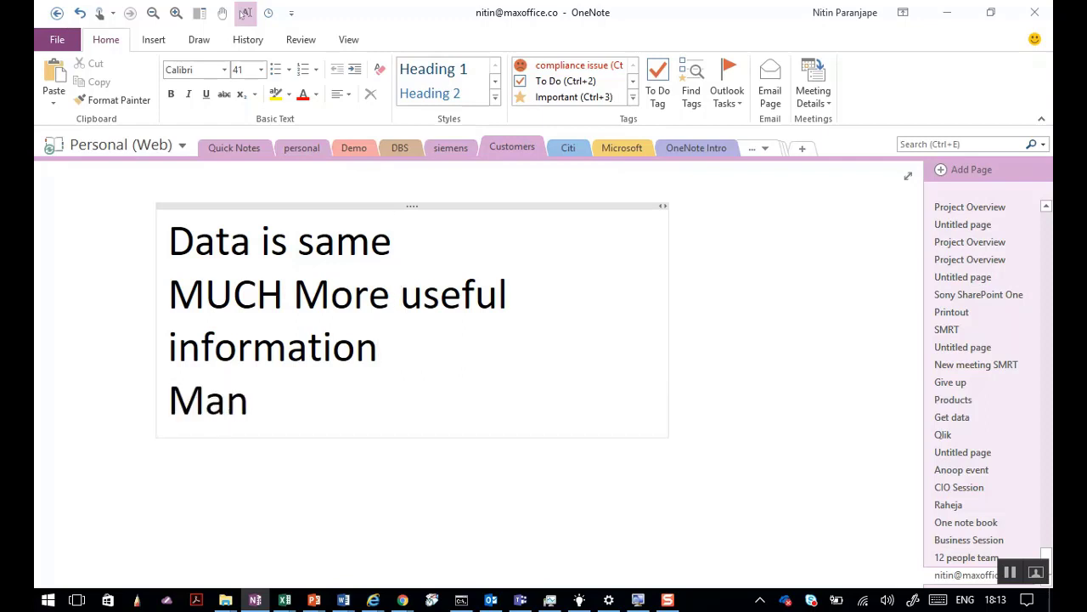
type("age B")
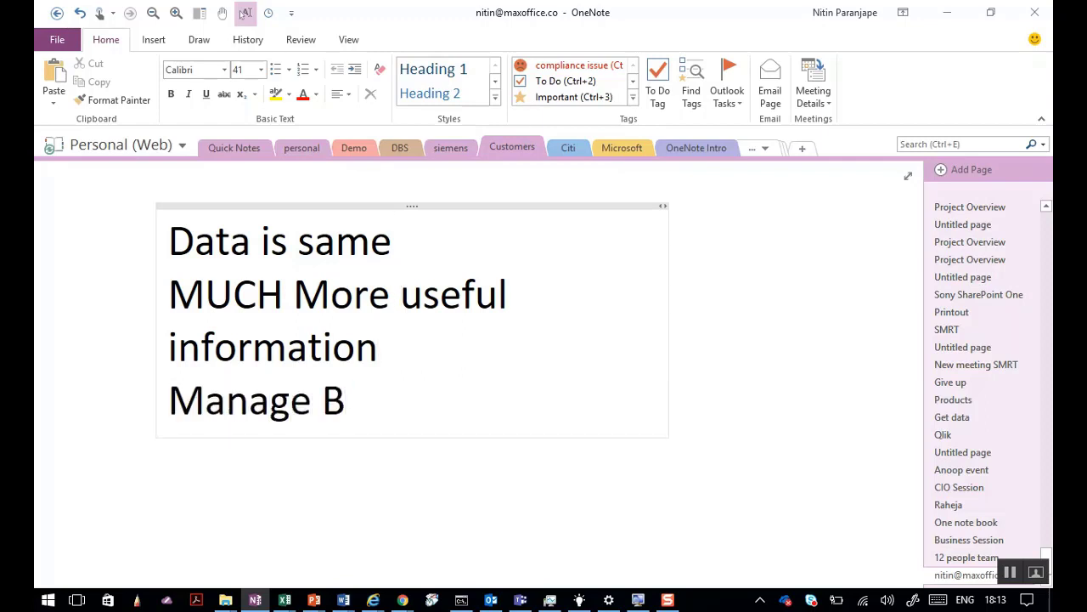
type("i z Better")
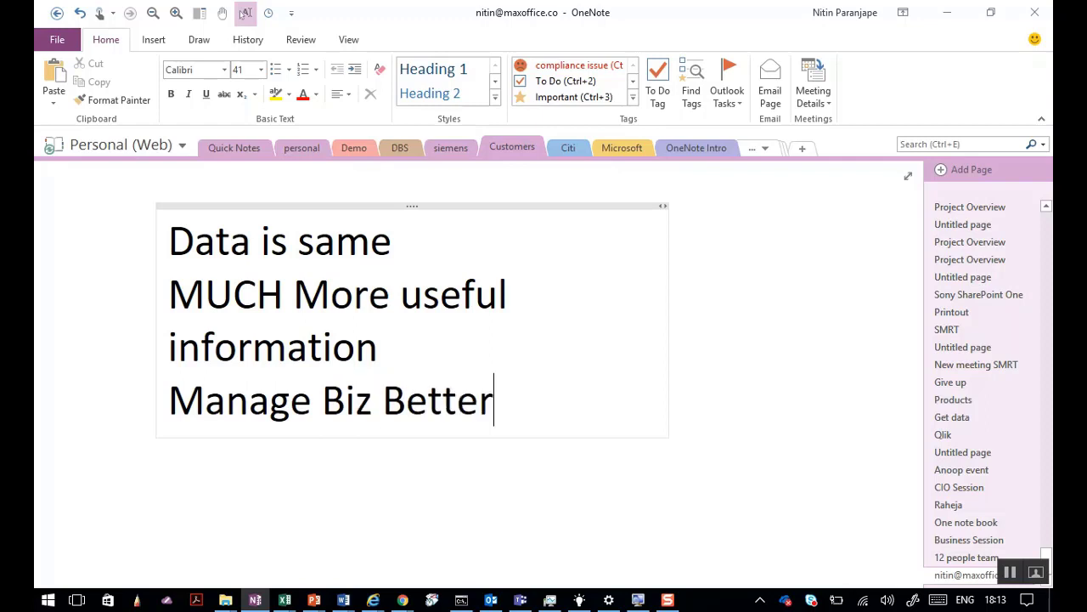
key("alt+Tab")
key("alt+Tab")
key("alt+Tab")
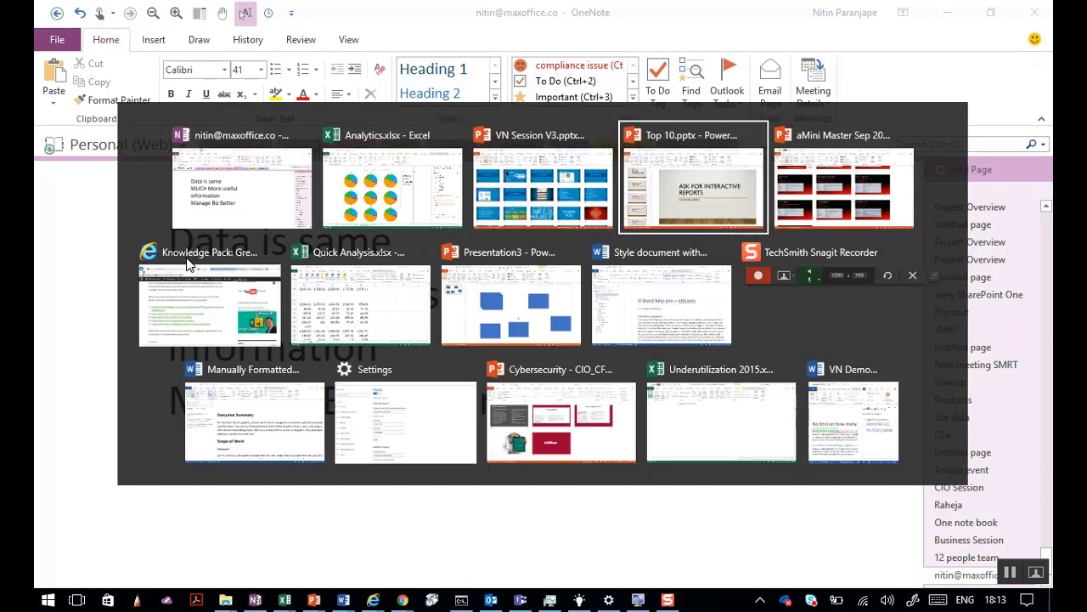
left_click(102, 563)
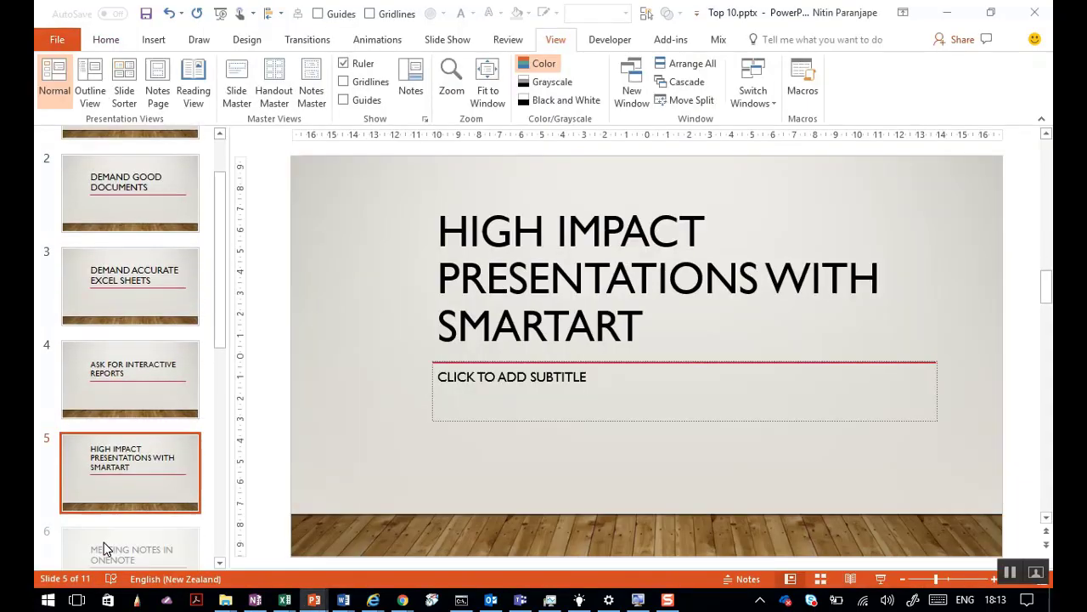
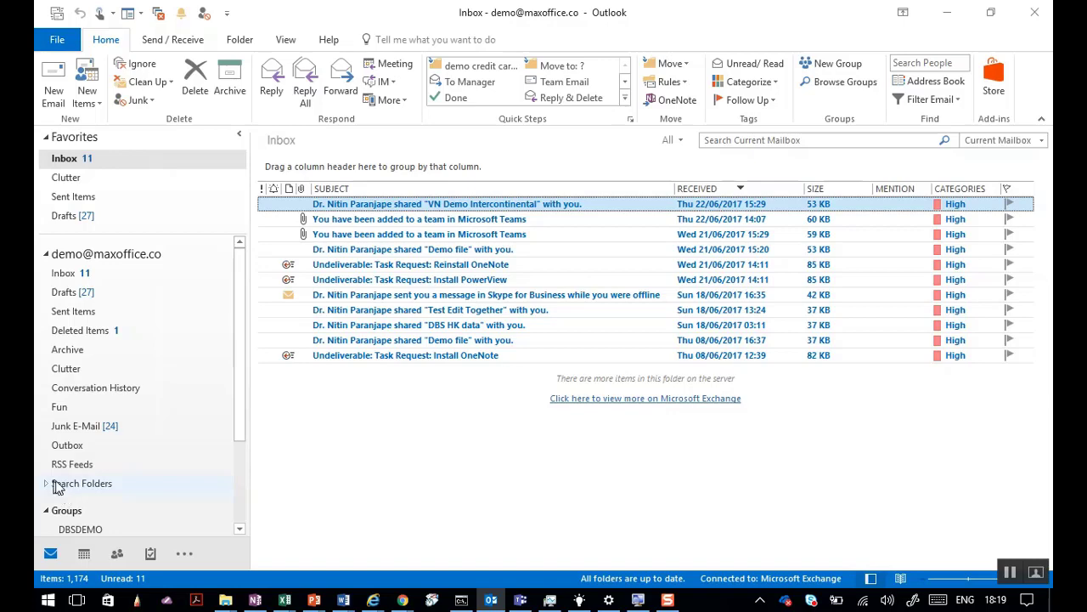
Show the 19–23 June work week calendar and select Wednesday afternoon's Demo Meeting.
left_click(84, 553)
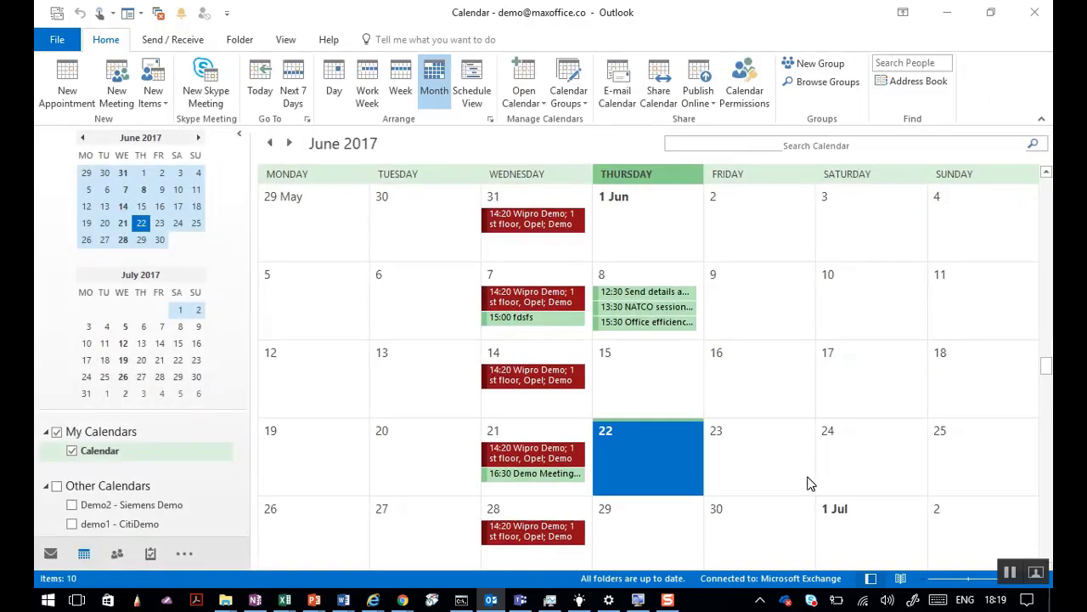
left_click(334, 90)
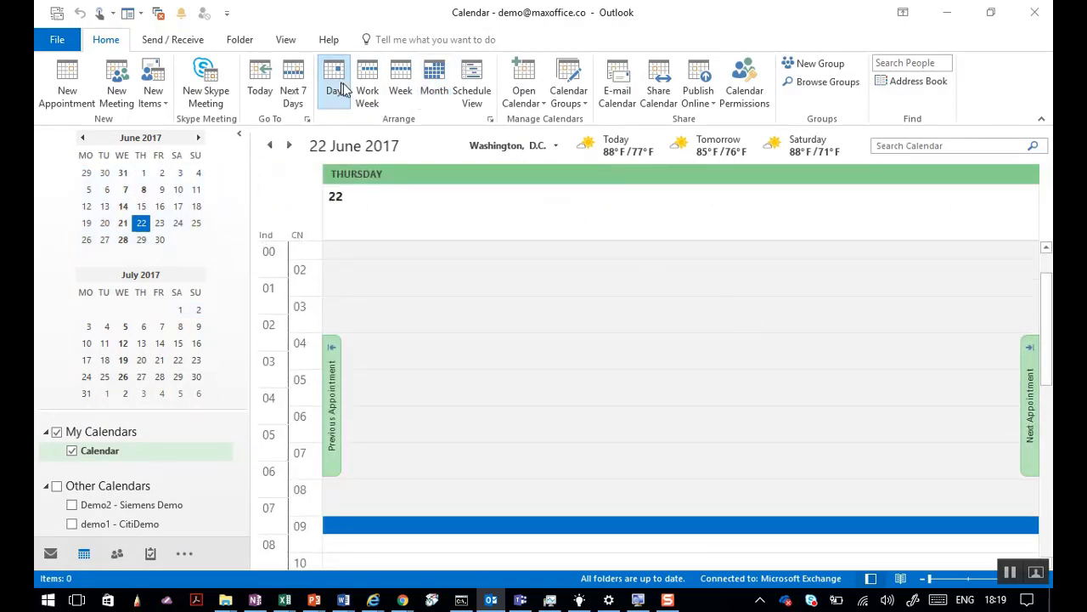
left_click(367, 89)
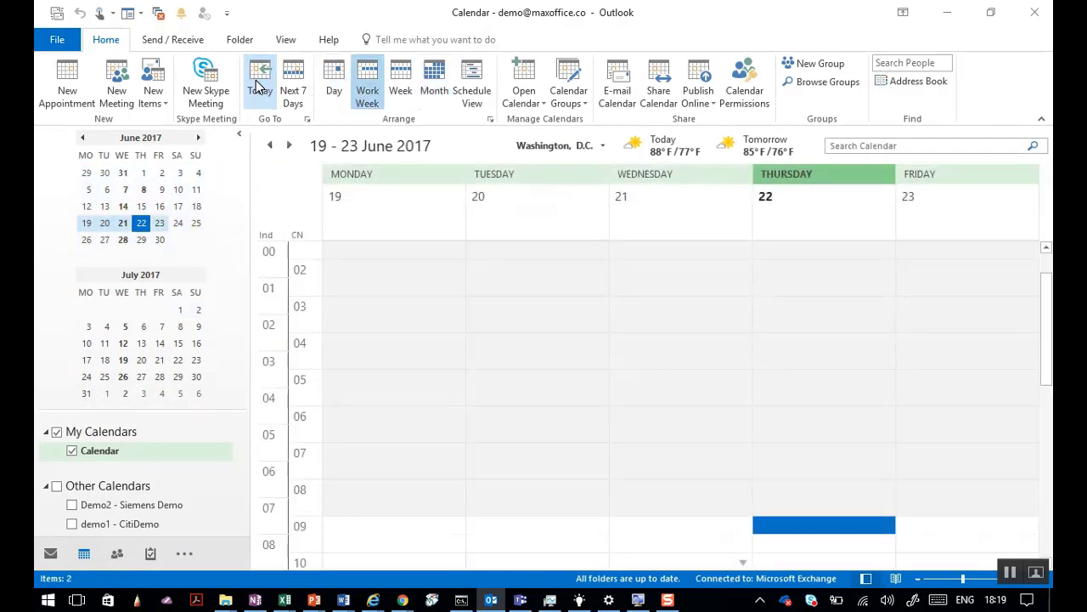
scroll(719, 417, "down", 8)
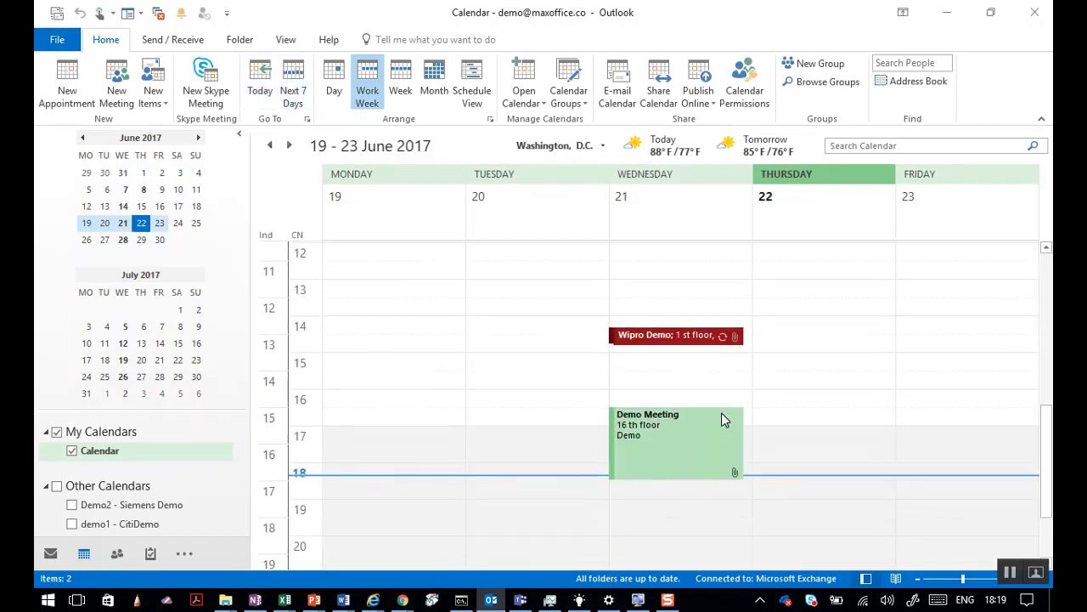
left_click(718, 436)
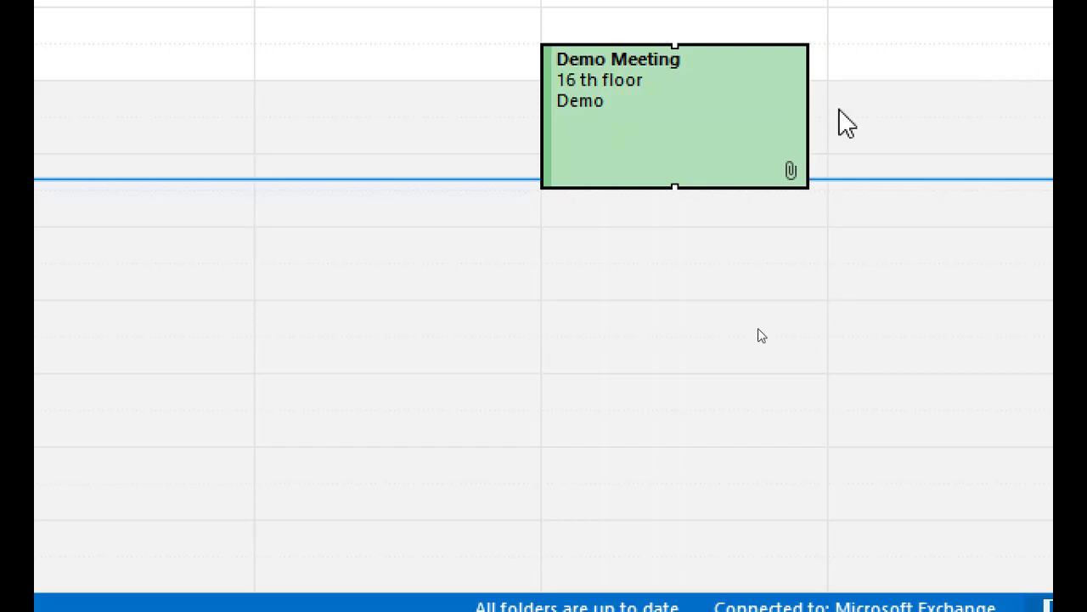
right_click(671, 162)
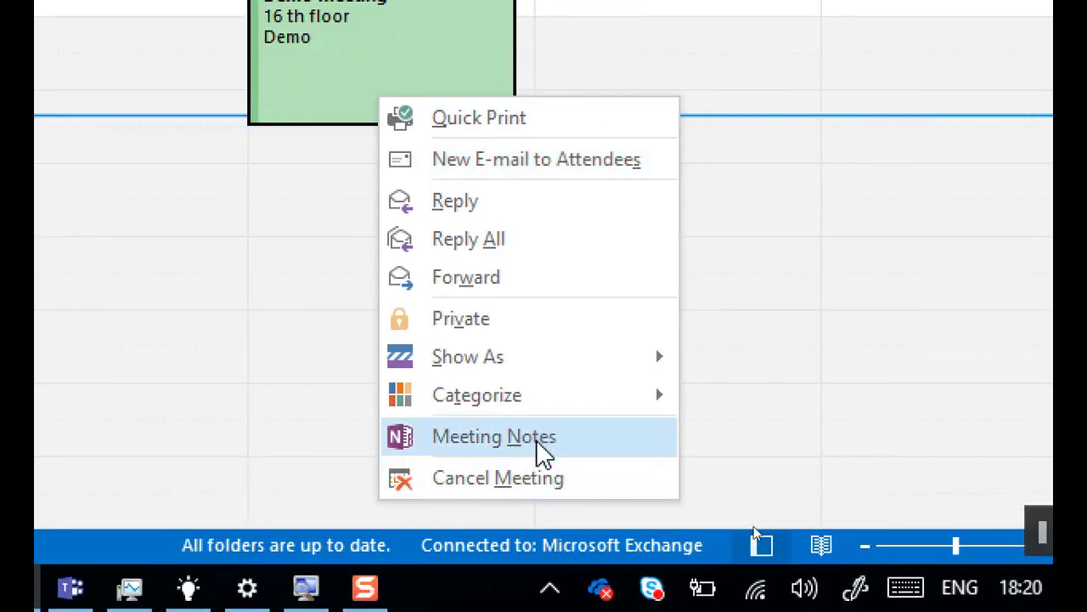
Create personal OneNote meeting notes for the Demo Meeting and review the invitation text.
left_click(537, 444)
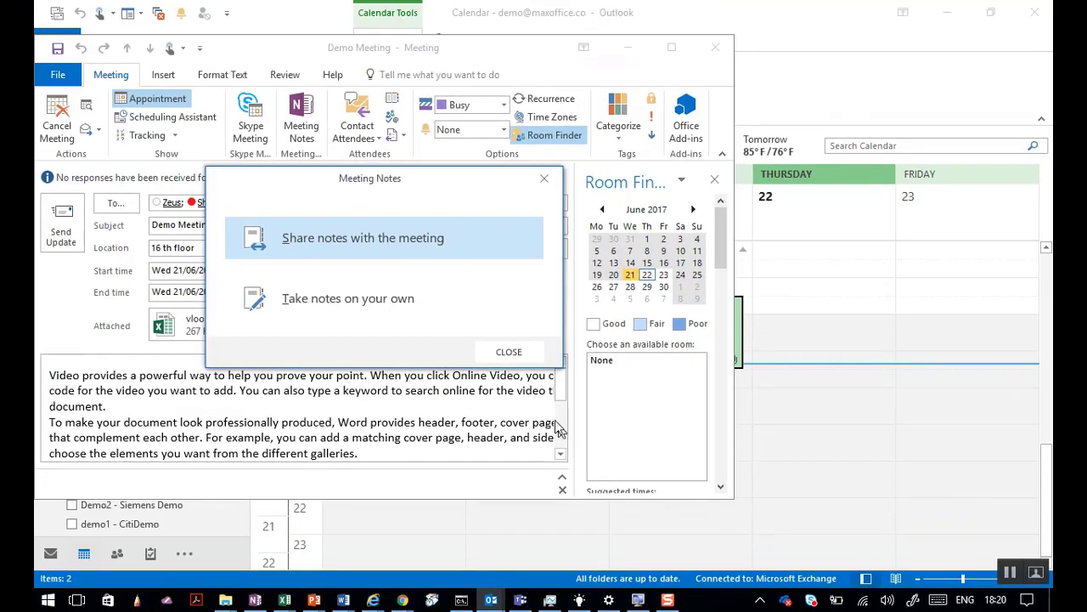
left_click(411, 296)
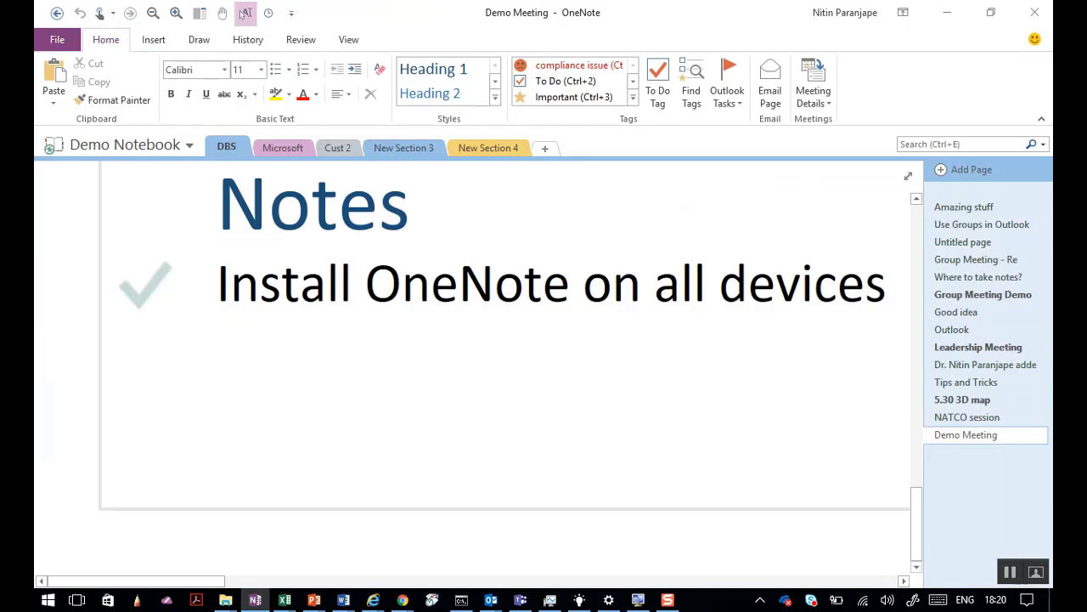
key("super")
key("super")
scroll(438, 370, "up", 10)
scroll(438, 371, "down", 5)
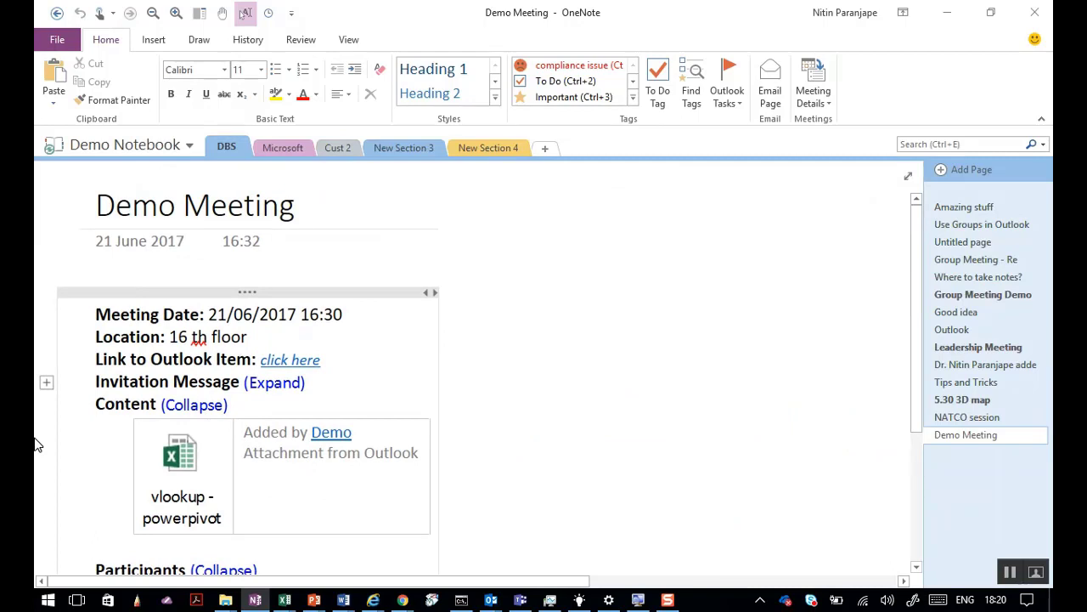
scroll(51, 447, "down", 3)
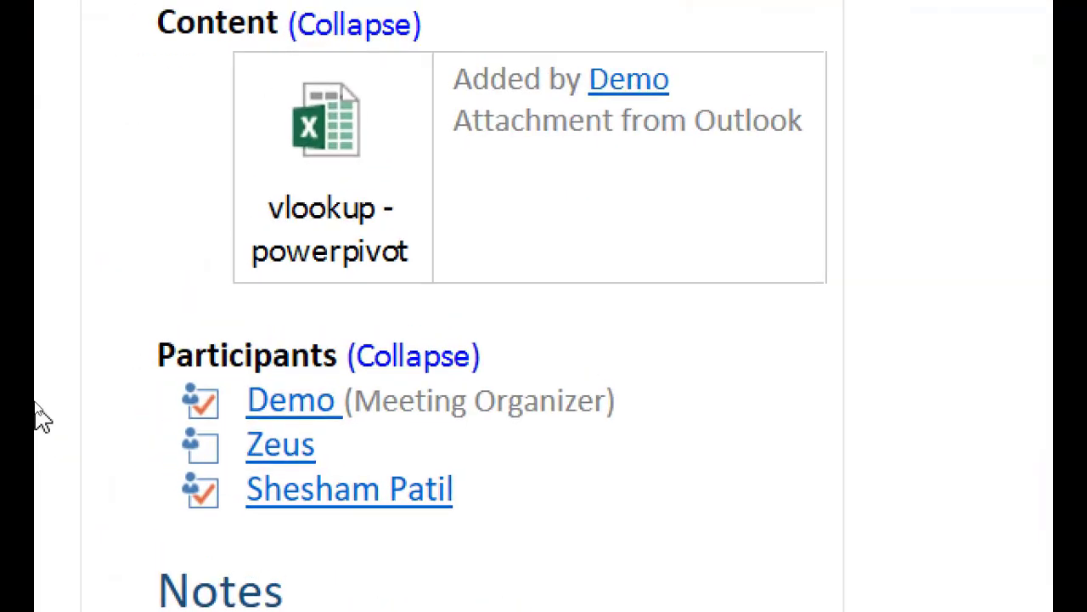
left_click(520, 182)
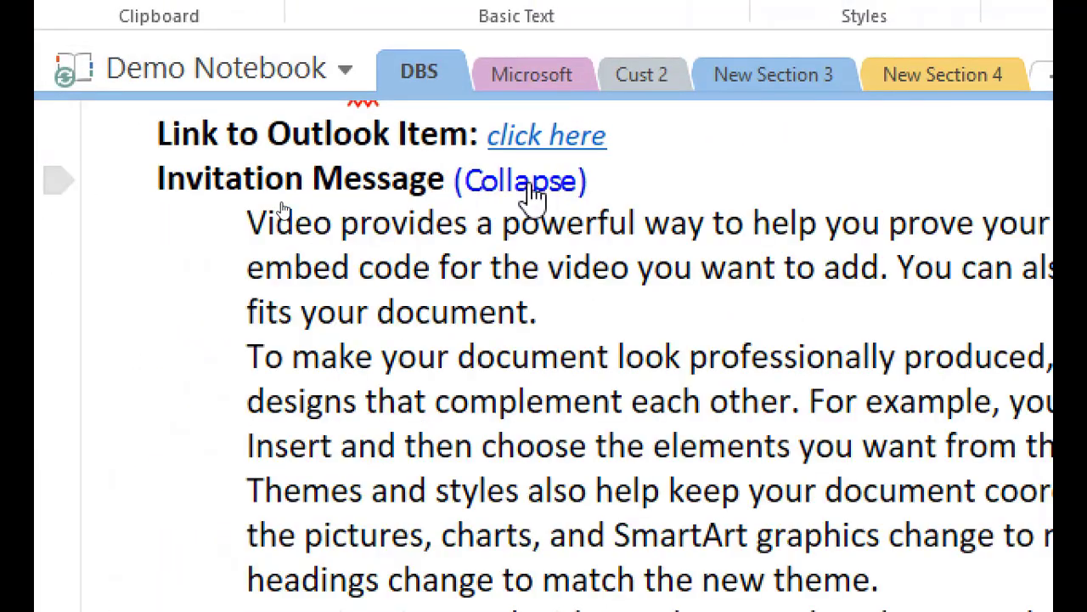
left_click(528, 183)
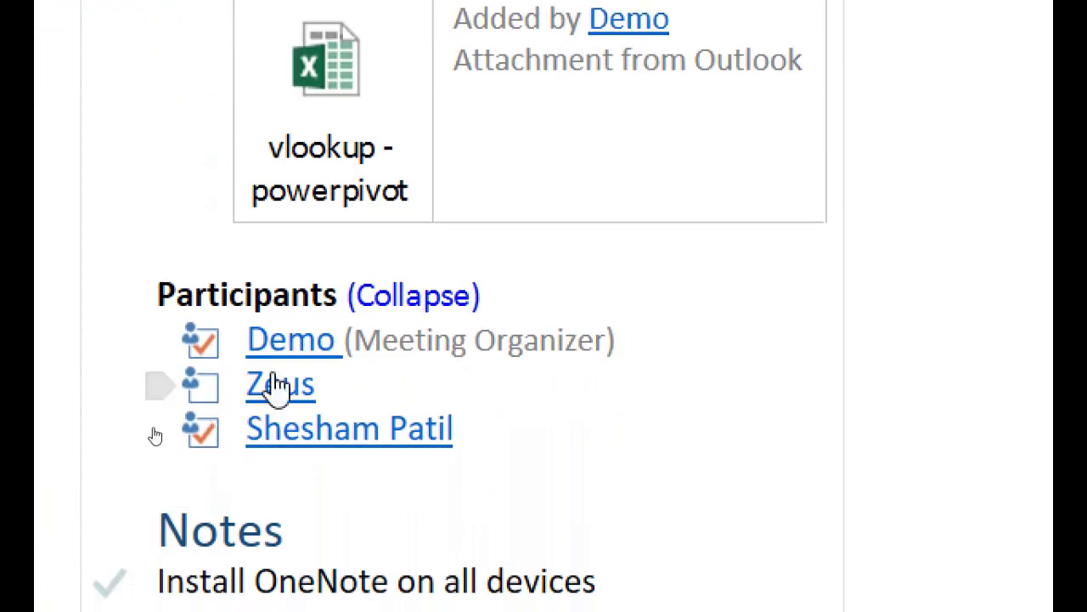
Clear the organizer's attendance mark, mark both invitees as attending, and start an email to the organizer.
left_click(212, 353)
left_click(204, 438)
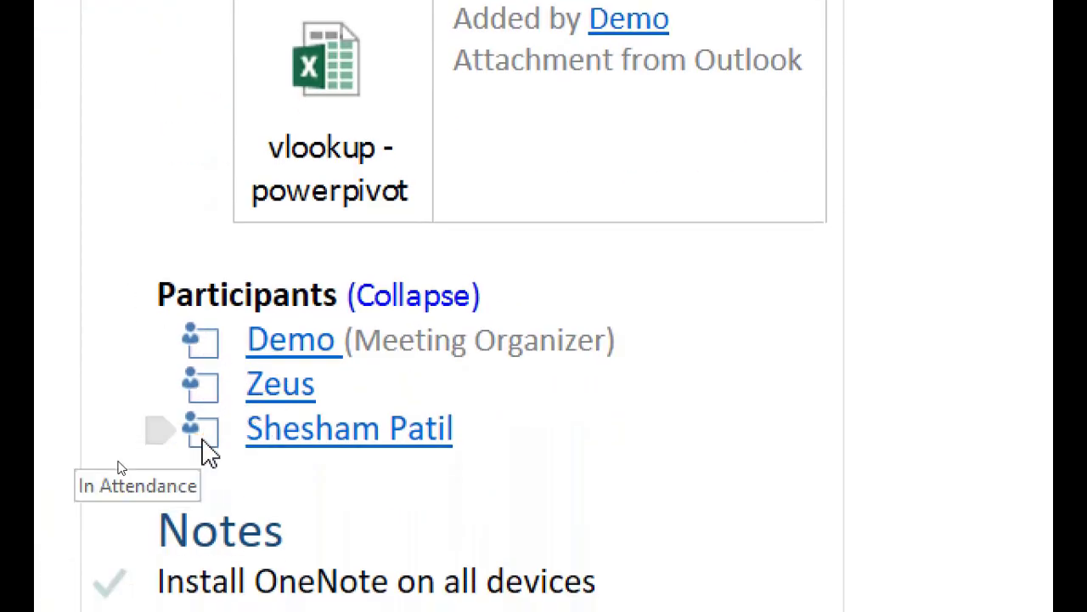
left_click(204, 438)
left_click(203, 396)
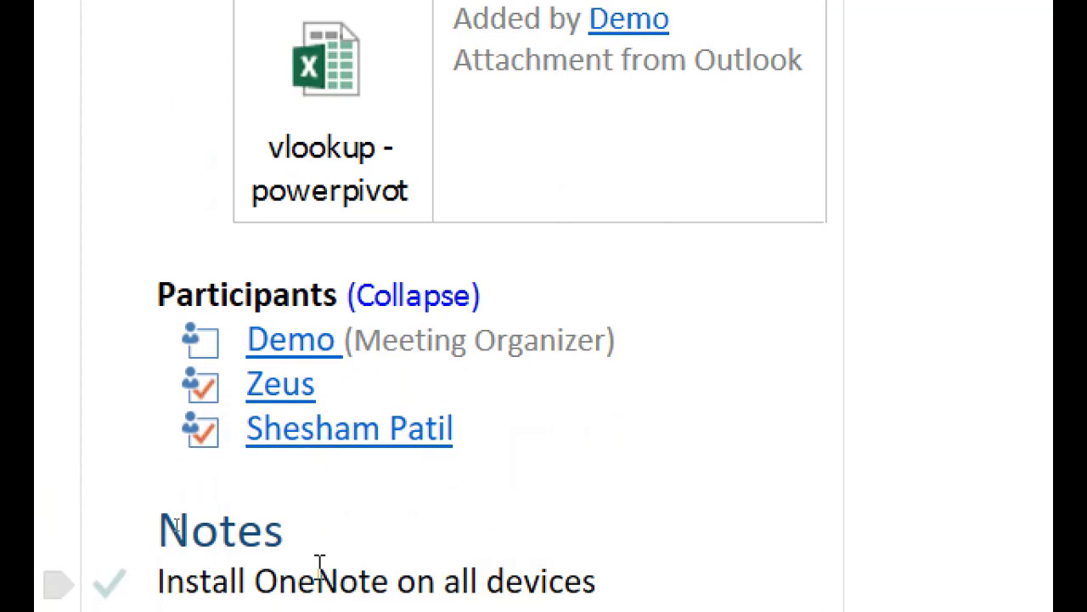
left_click(323, 357)
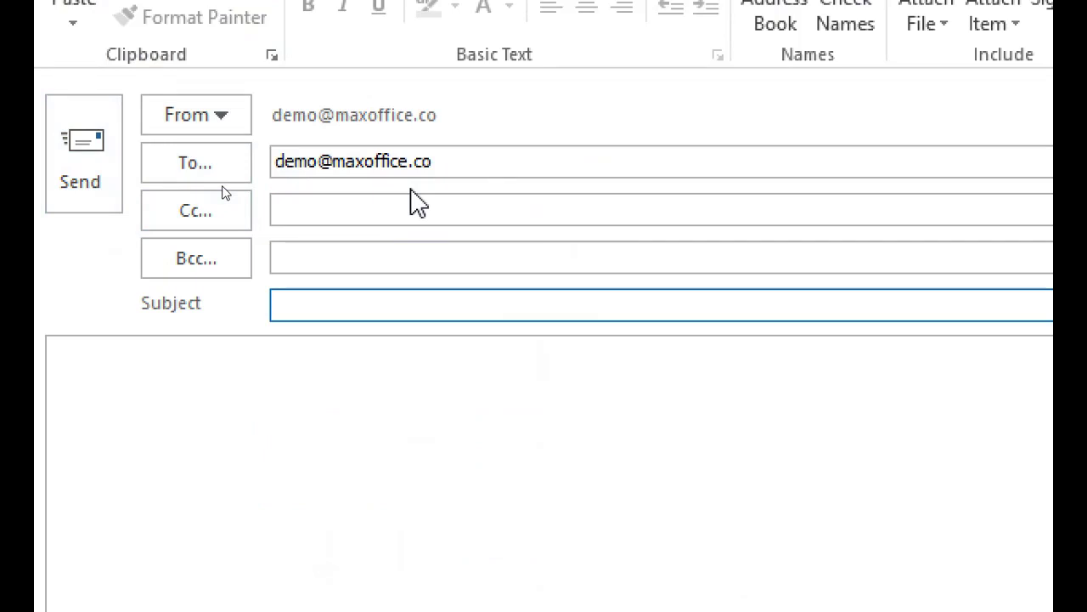
key("Escape")
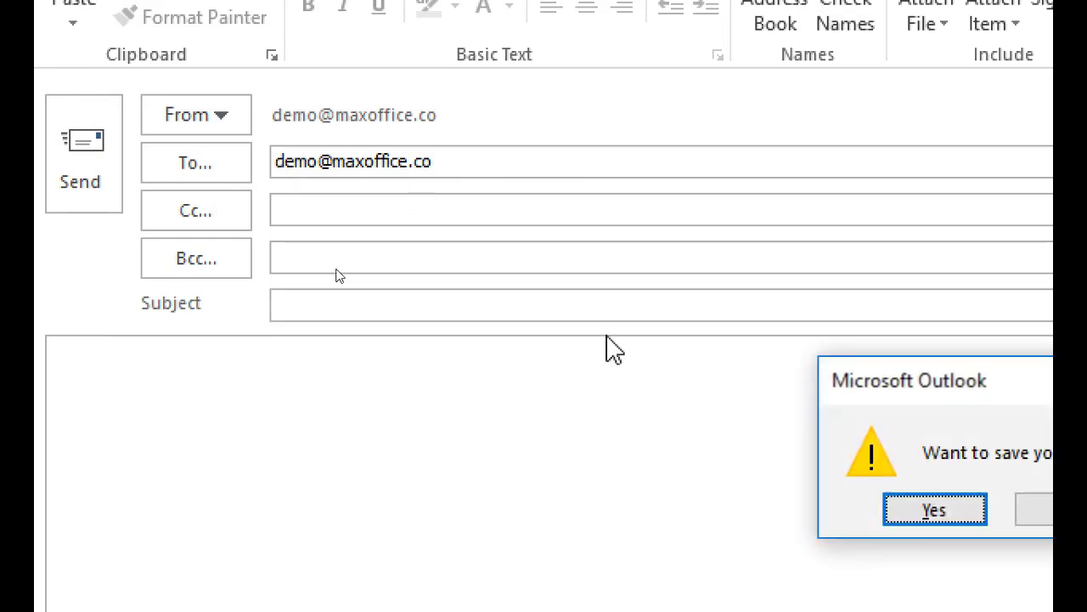
left_click(846, 435)
left_click(518, 474)
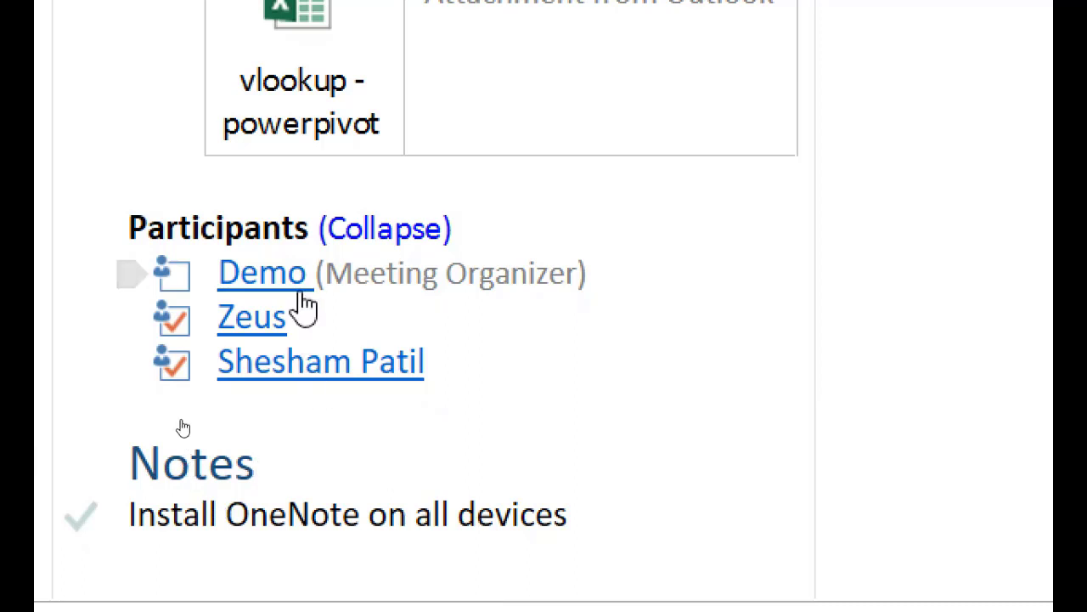
mouse_move(303, 302)
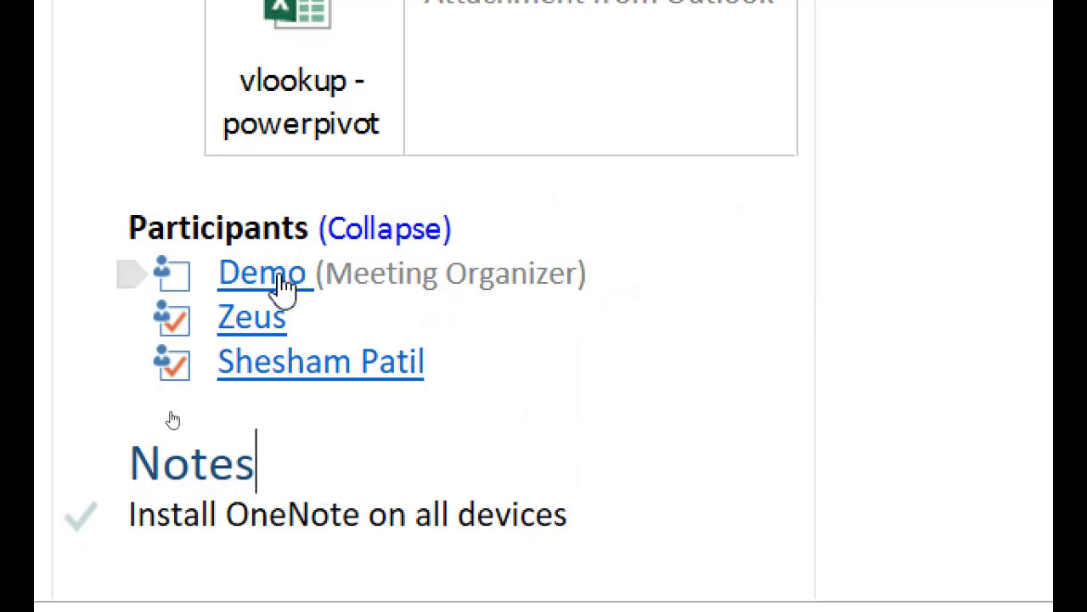
Add the notes 'Integration' and 'Outlook - OneNote - SkypeFB' below the first note.
mouse_move(282, 259)
left_click(670, 527)
key("Return")
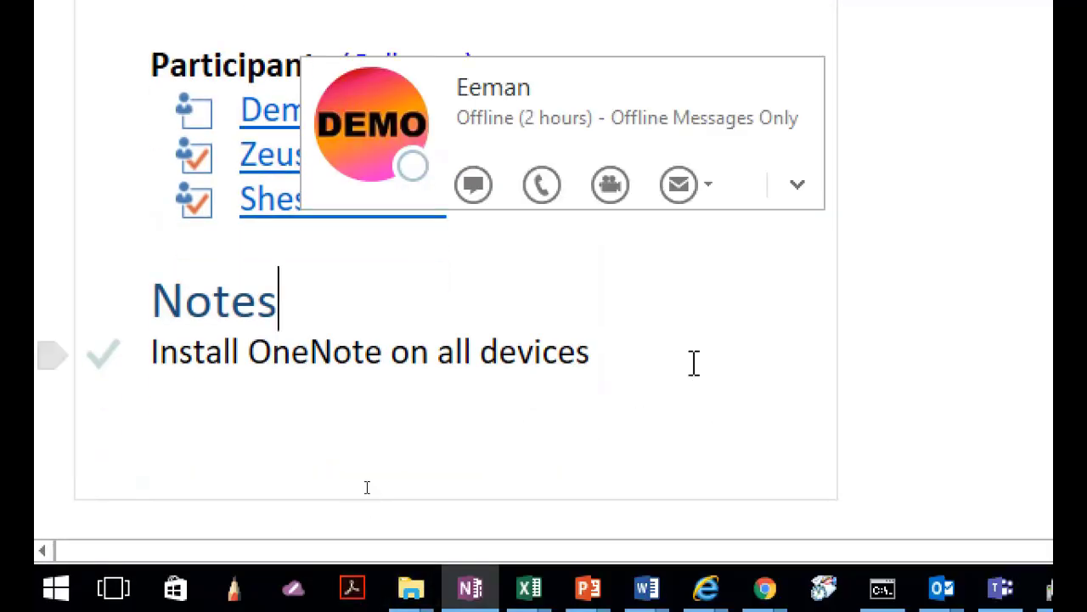
key("Return")
key("Return")
key("Return")
key("Return")
key("Return")
key("Return")
key("BackSpace")
key("BackSpace")
key("BackSpace")
key("BackSpace")
key("BackSpace")
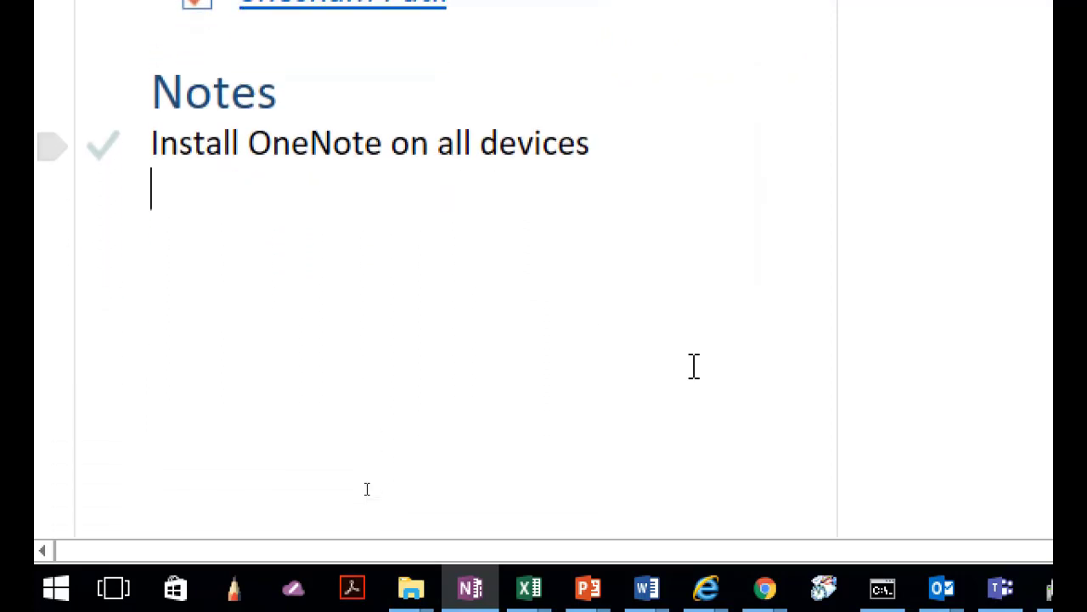
type("Integration")
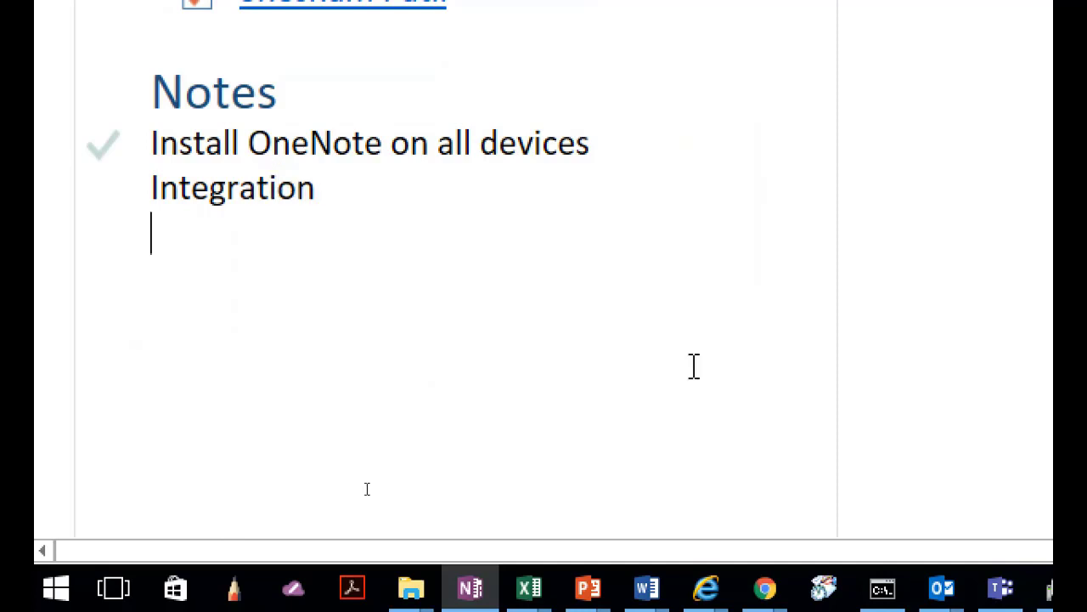
key("Return")
type("Outlook")
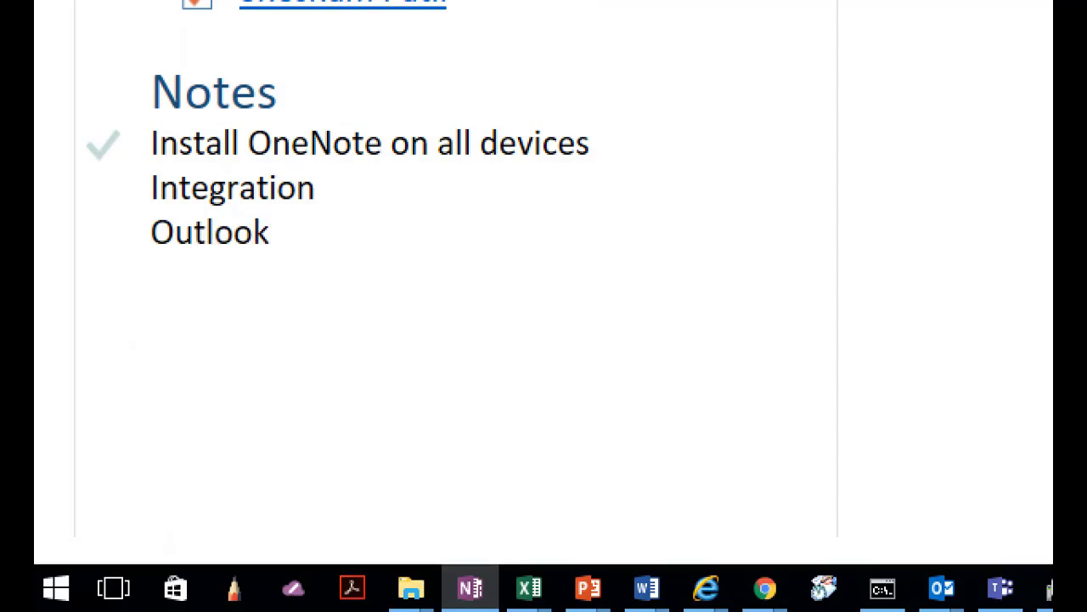
type(" - One")
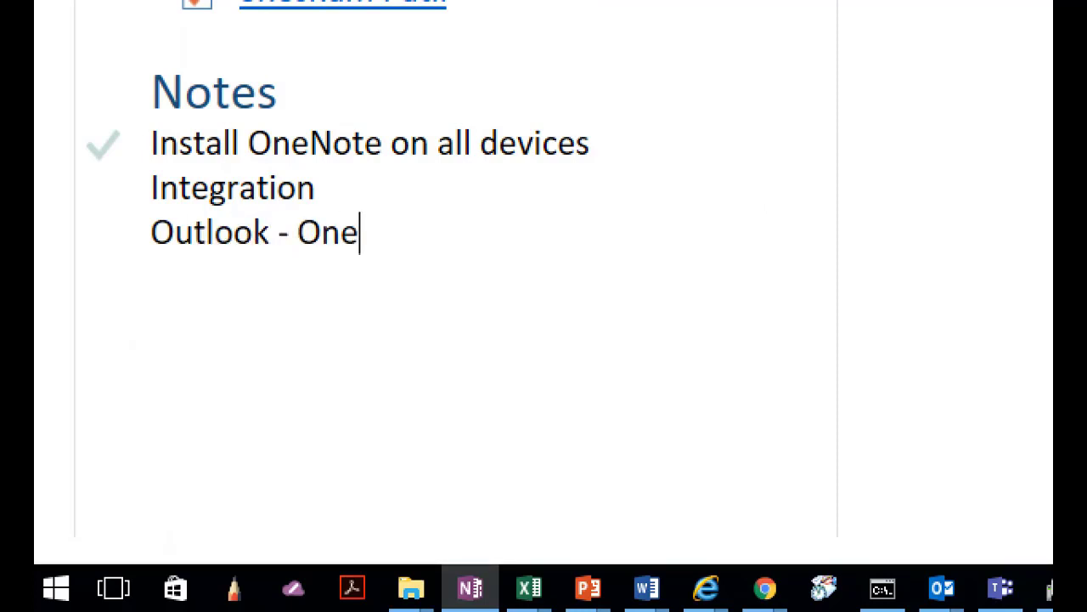
type("Note -")
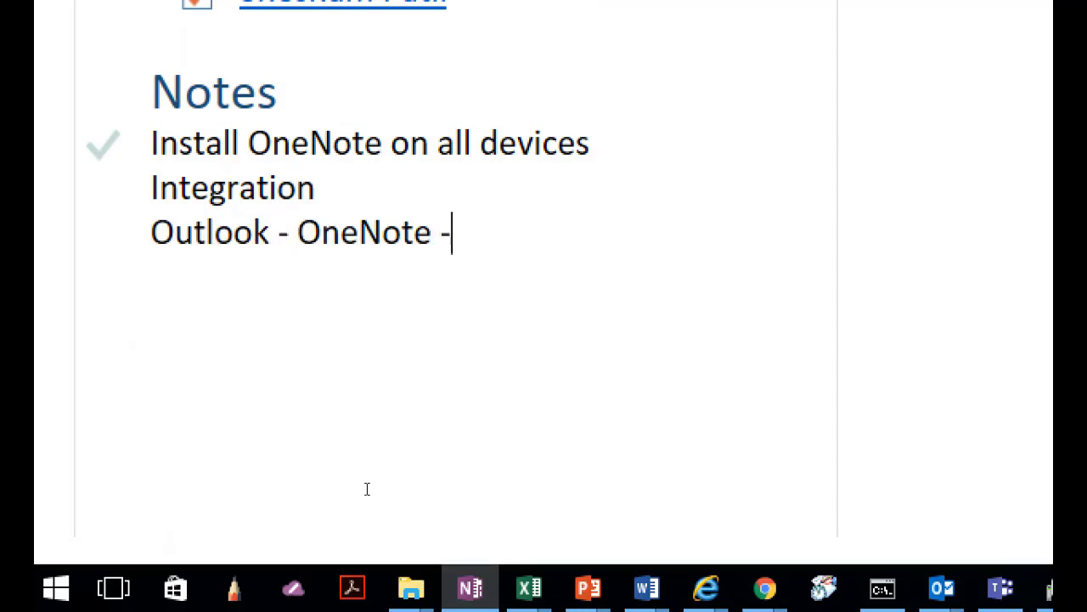
type(" SkypeFB")
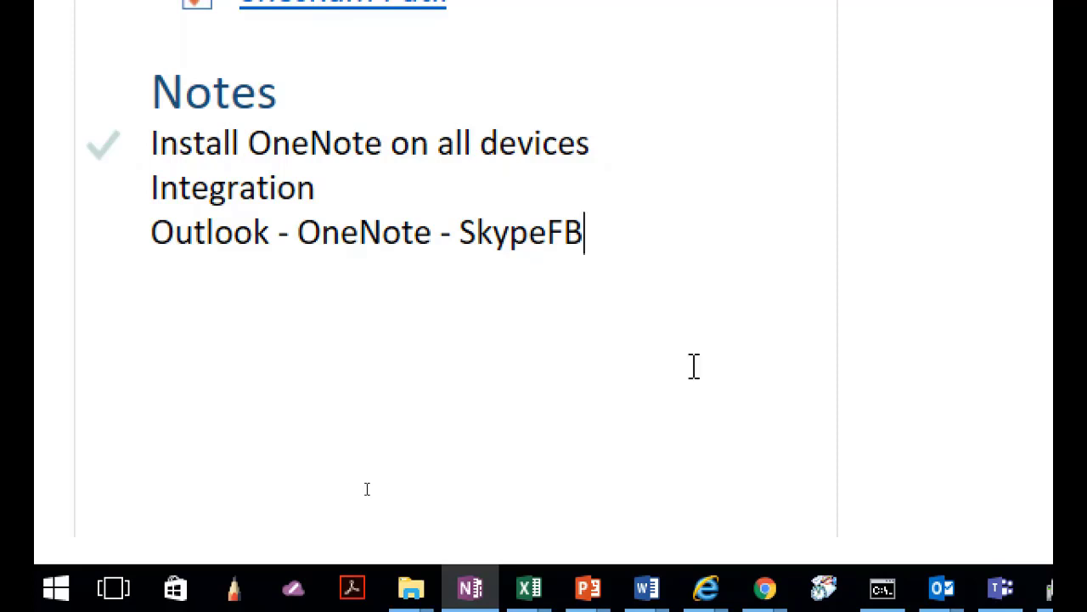
Add the heading 'Action Points????' followed by the line 'Show this video to my team'.
key("Return")
scroll(145, 437, "down", 2)
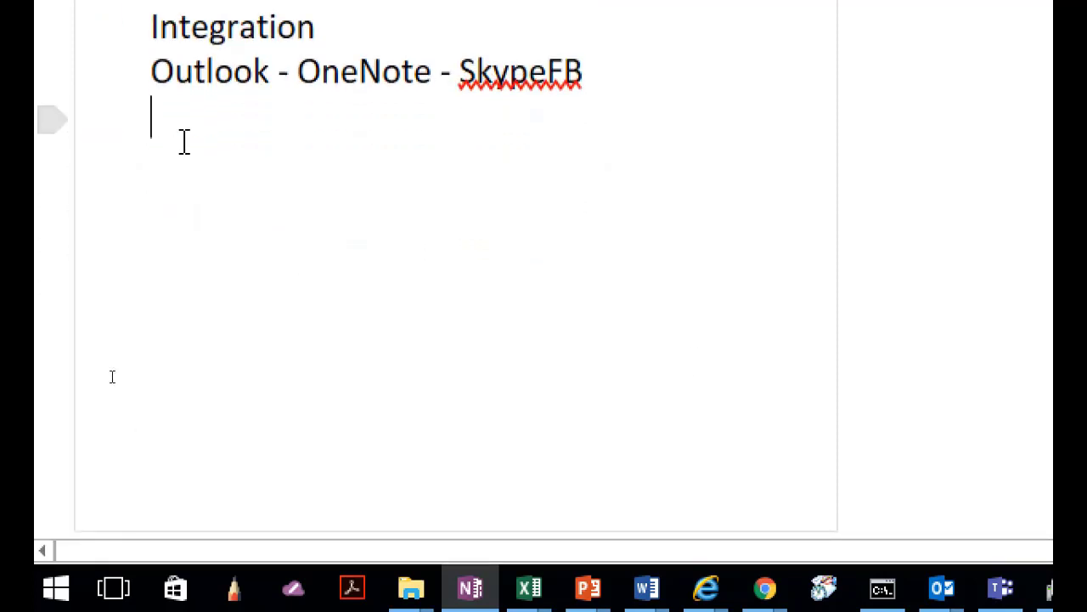
key("Return")
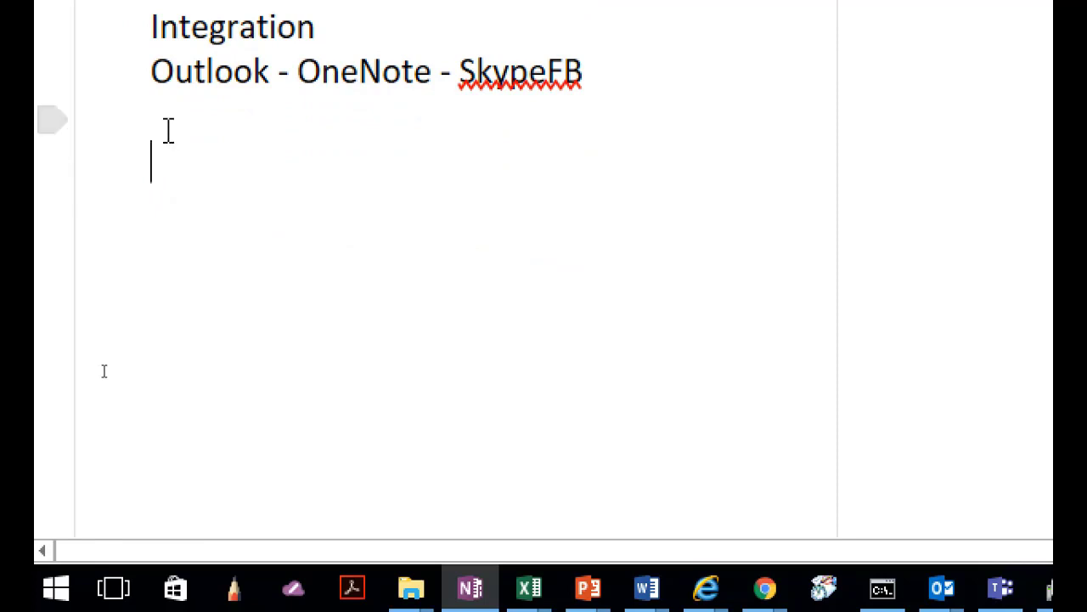
type("Action Point")
key("BackSpace")
type("s????")
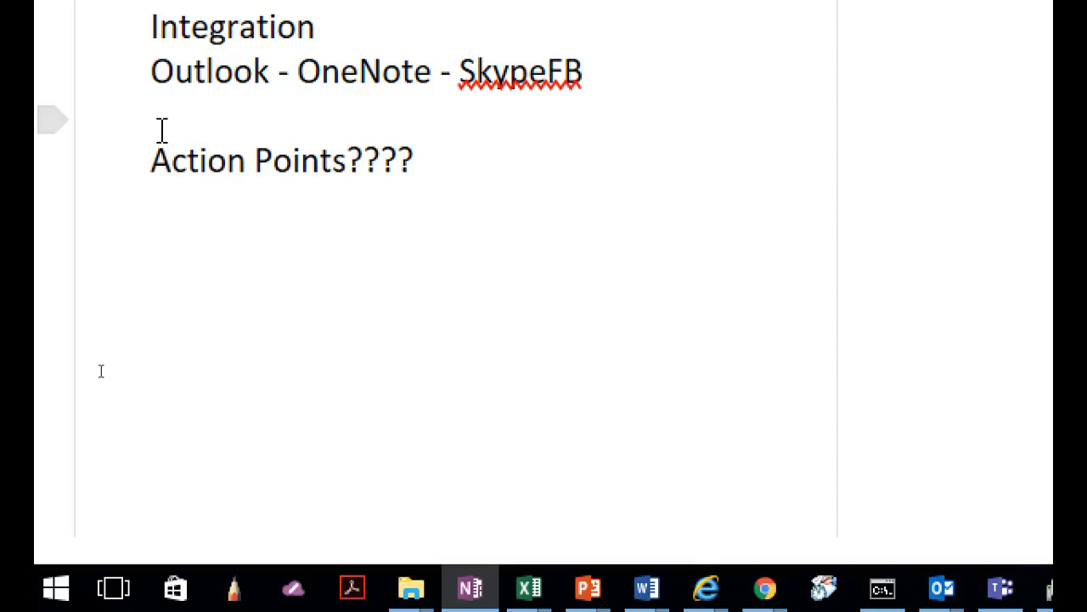
type("Show this vi")
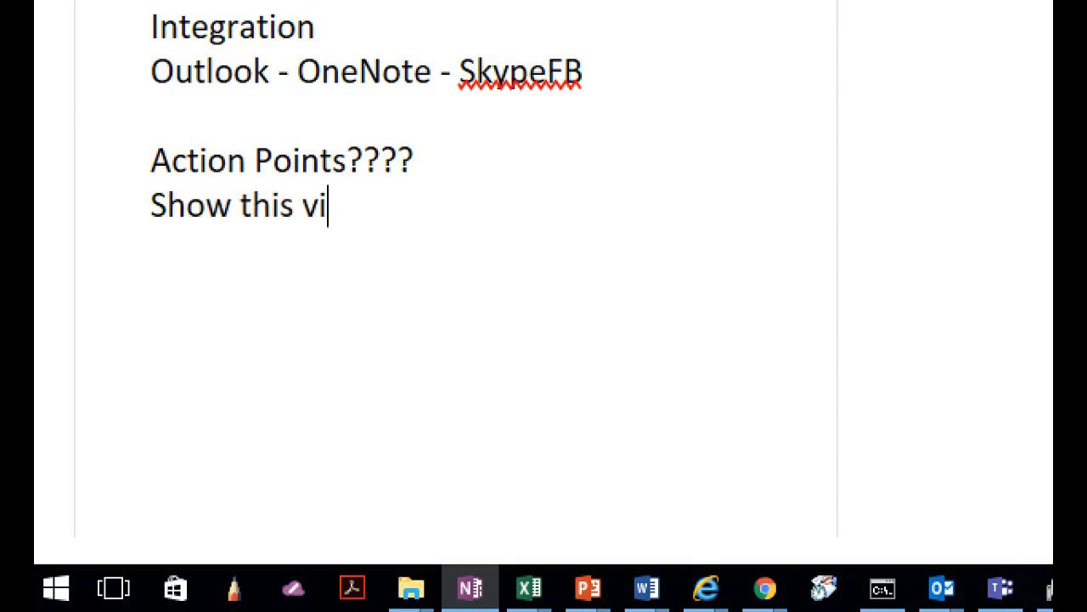
type("deo to my team")
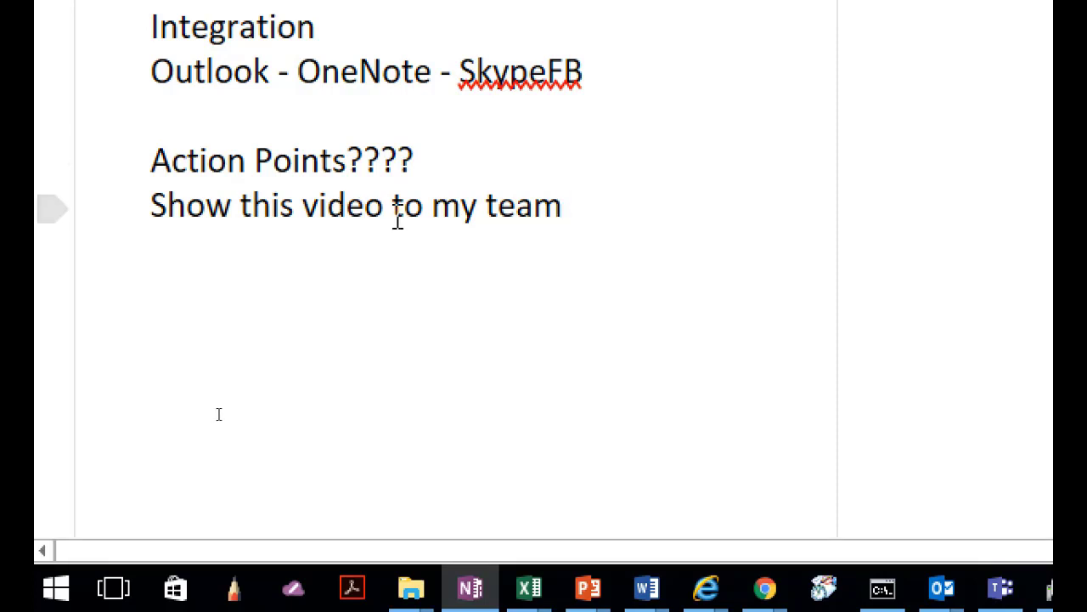
right_click(473, 207)
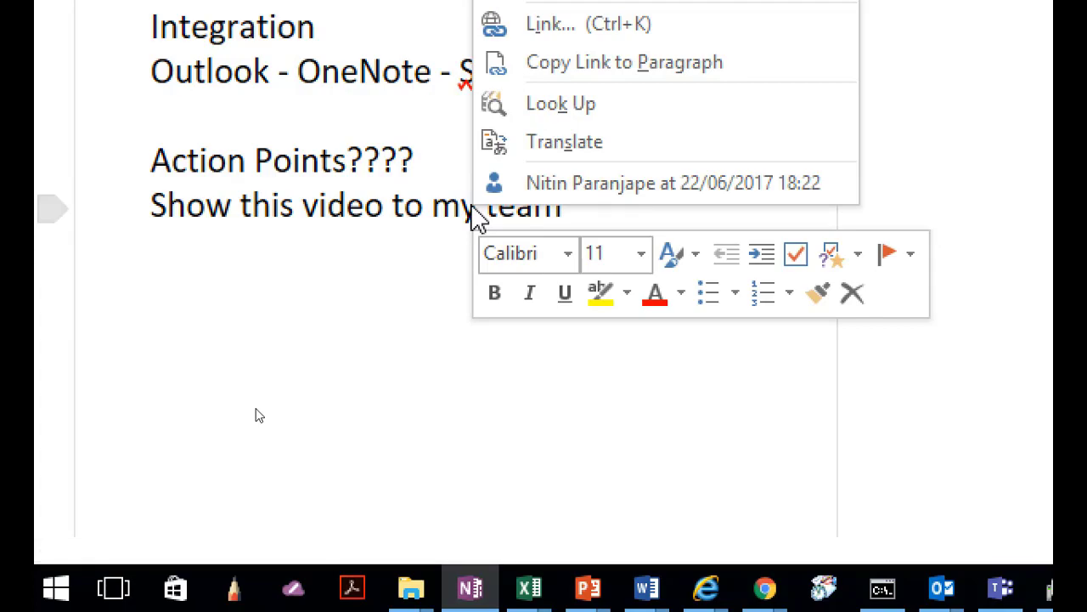
Flag 'Show this video to my team' as an Outlook task due This Week.
left_click(916, 255)
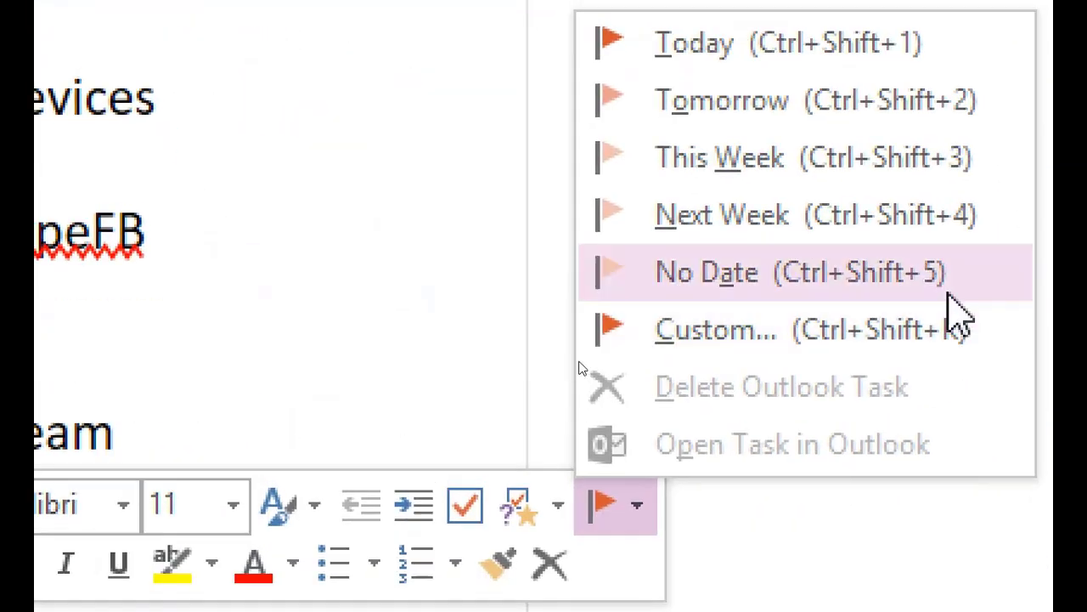
left_click(850, 157)
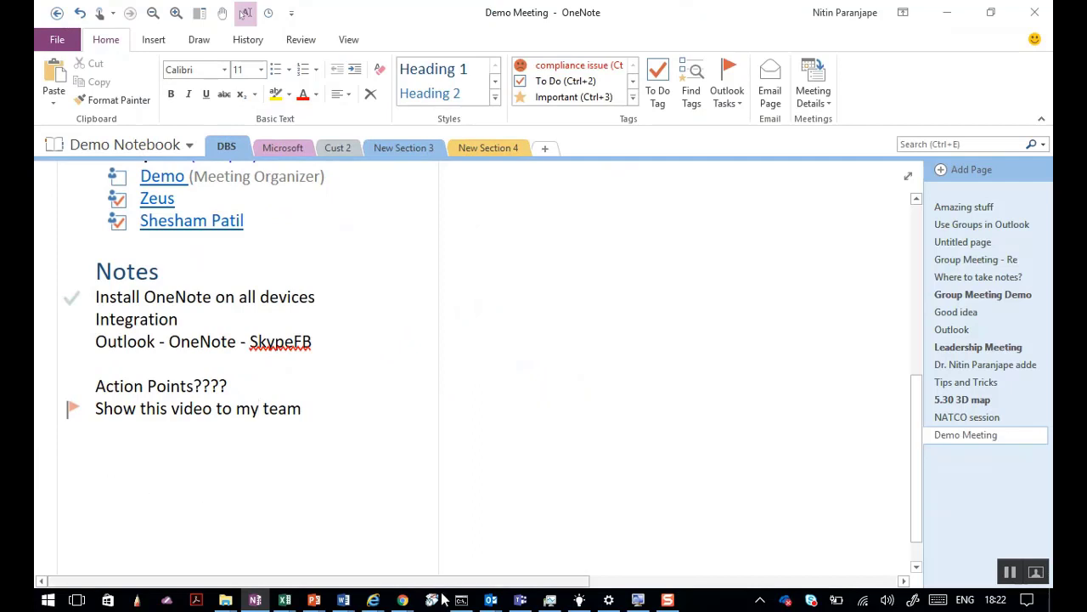
In Outlook, display the Tasks folder listing 'Show this video to my team' due Fri 23/06/2017.
mouse_move(491, 602)
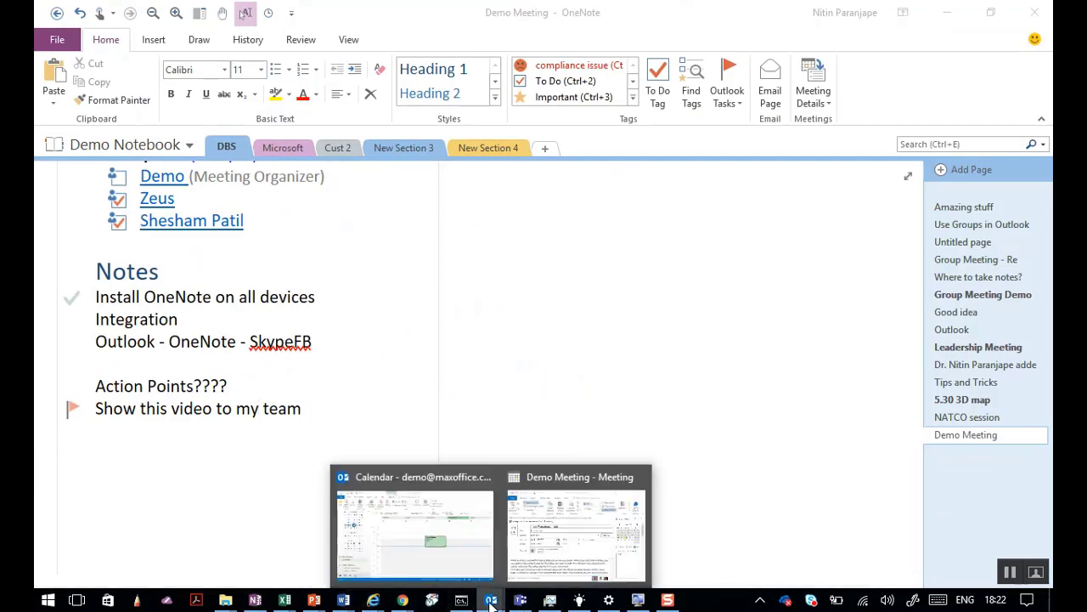
left_click(456, 547)
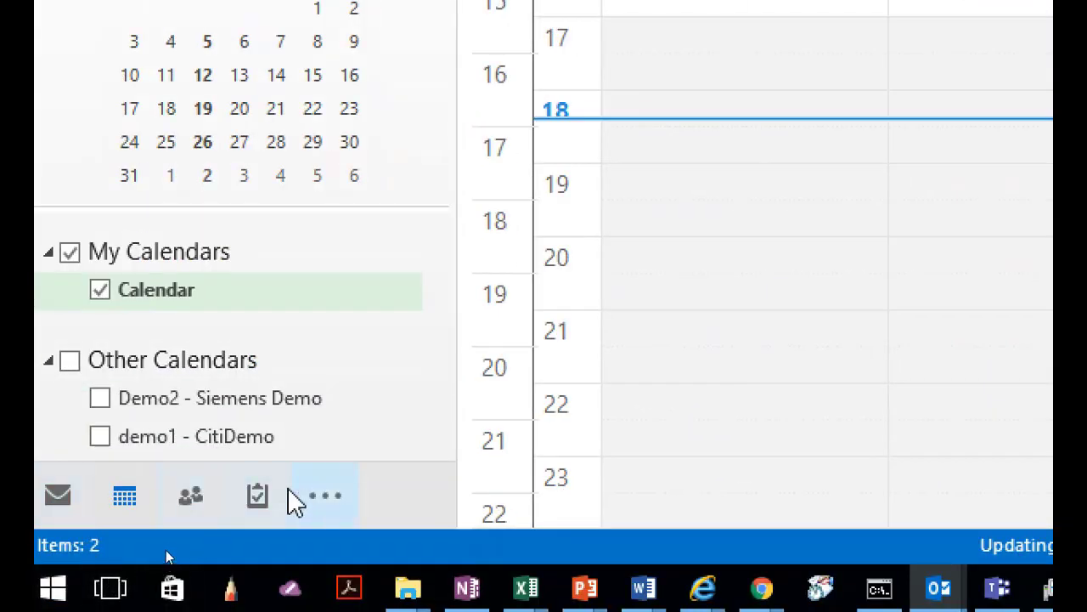
left_click(256, 496)
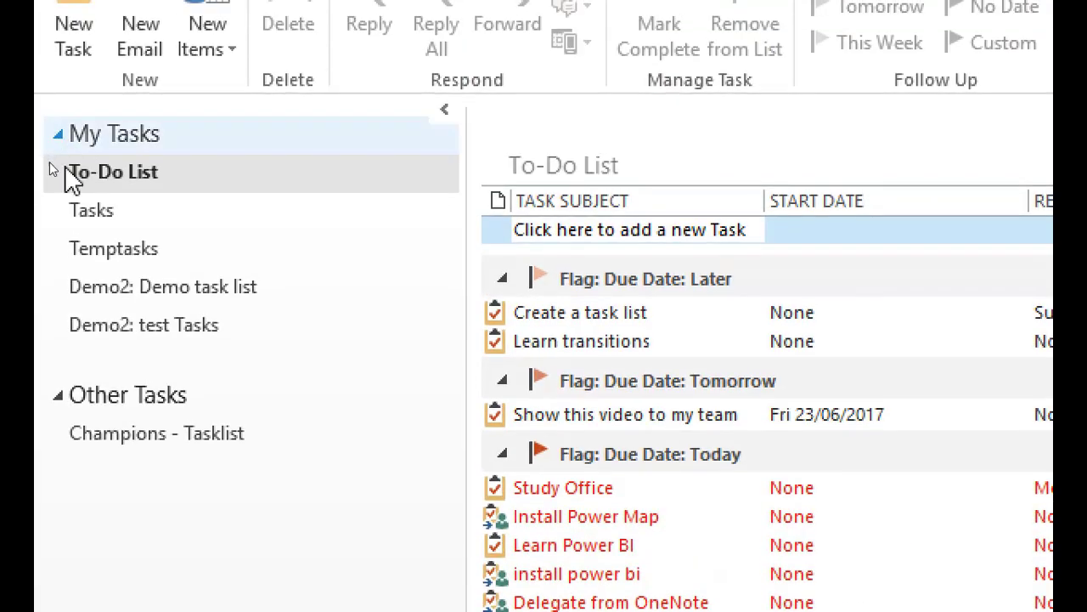
left_click(76, 186)
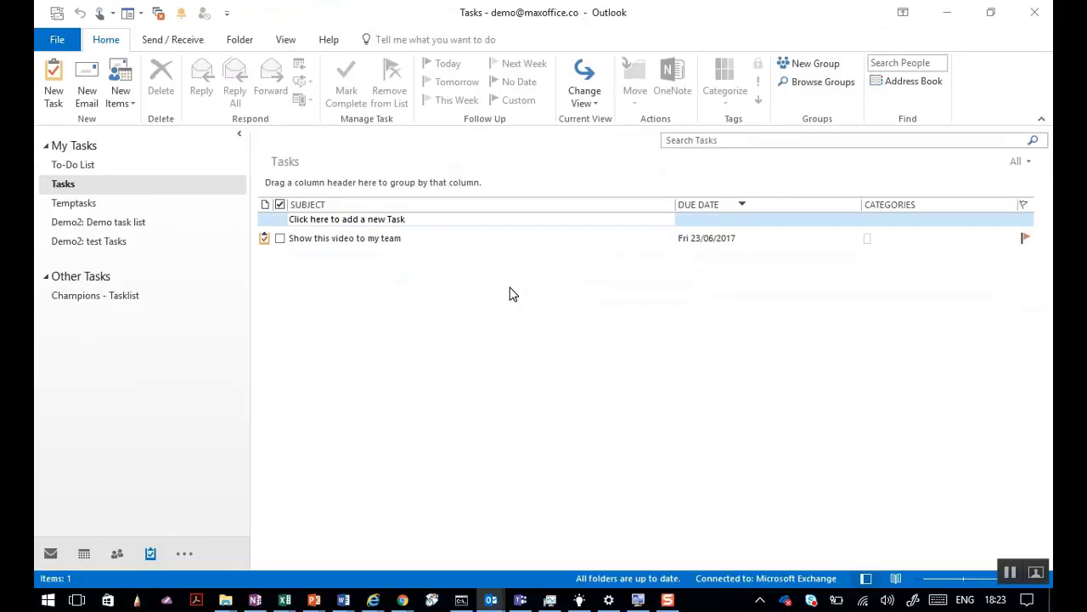
key("alt+Tab")
key("alt+Tab")
key("alt+Tab")
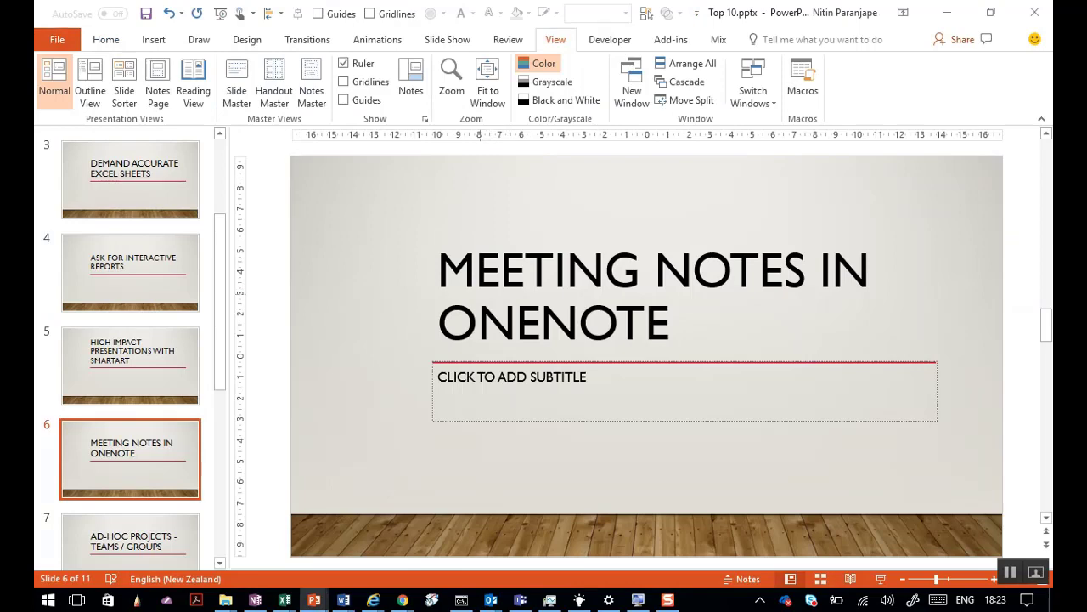
Go to slide 9, 'Delegation Using Tasks', through Slide Sorter view.
key("alt+v")
key("d")
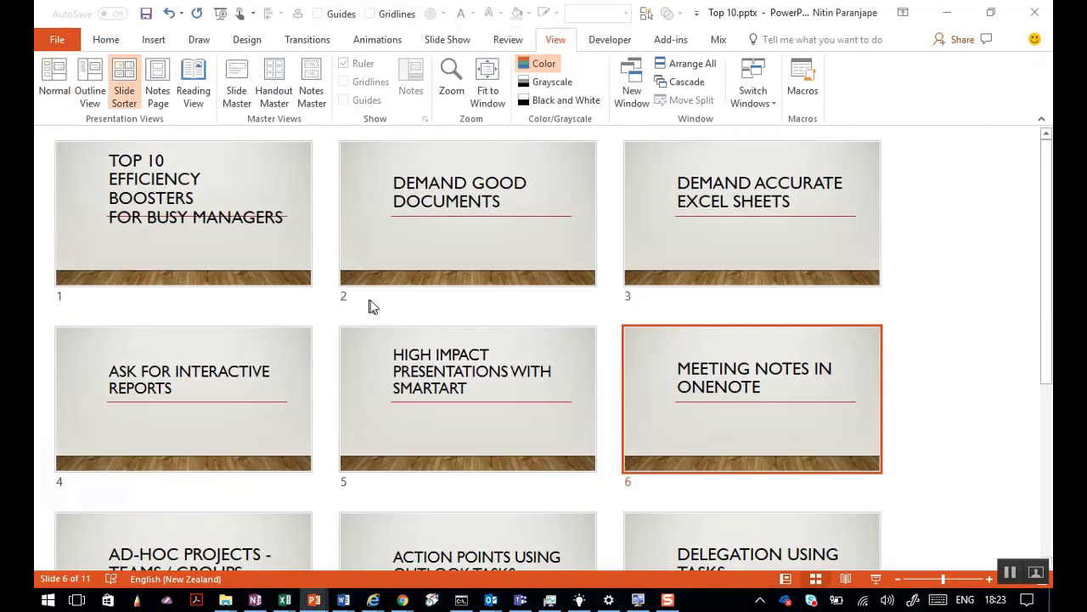
scroll(406, 312, "down", 3)
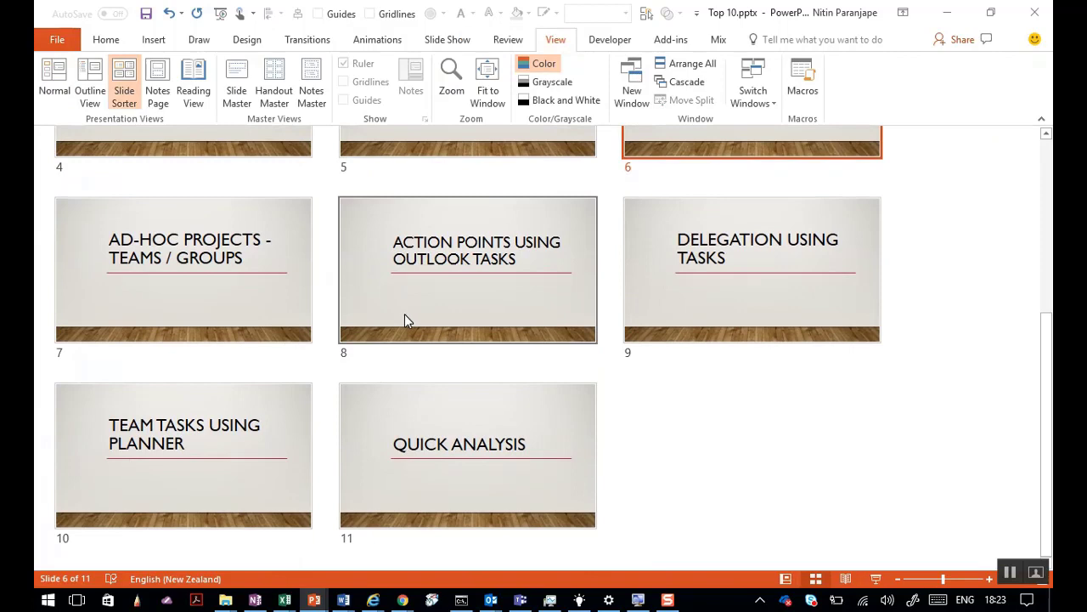
double_click(710, 280)
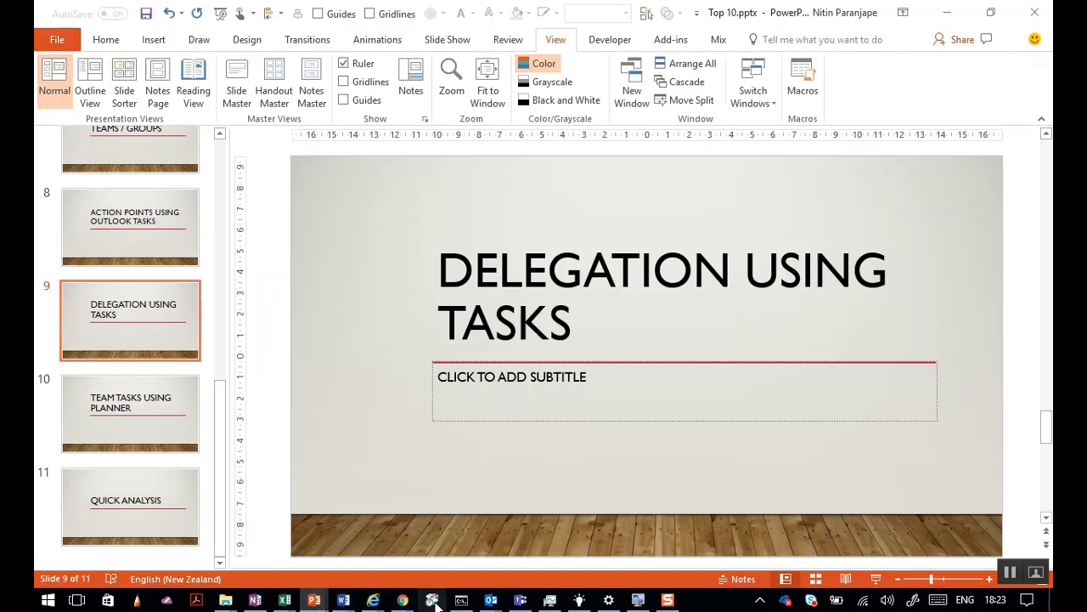
Draft an email to the assistant with subject 'send report' and body 'By 15 jul'.
mouse_move(499, 603)
left_click(420, 536)
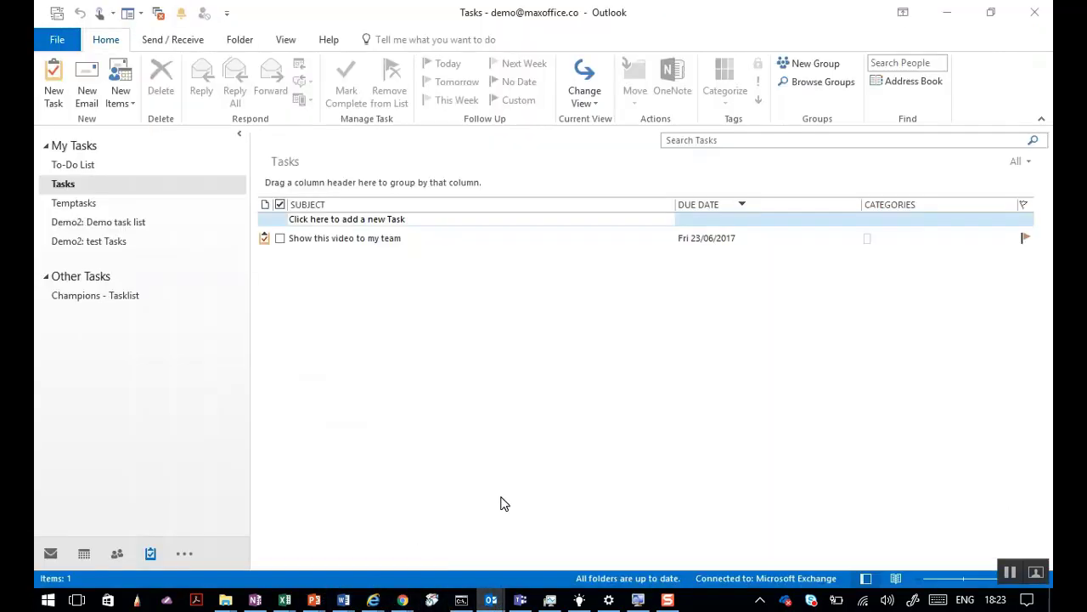
key("ctrl+shift+m")
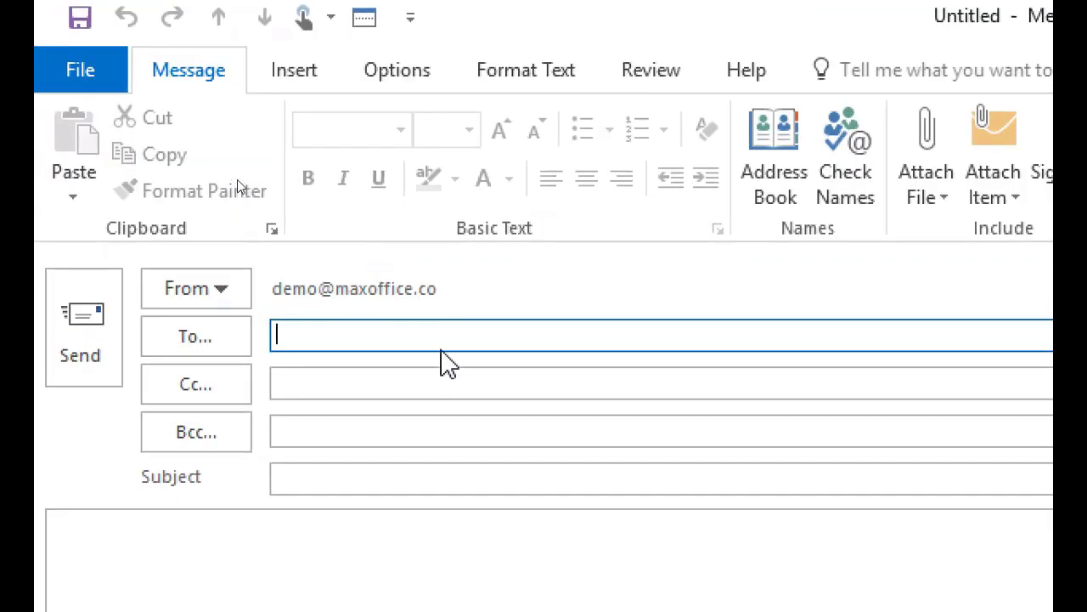
type("ass")
key("Return")
key("Tab")
key("Tab")
key("Tab")
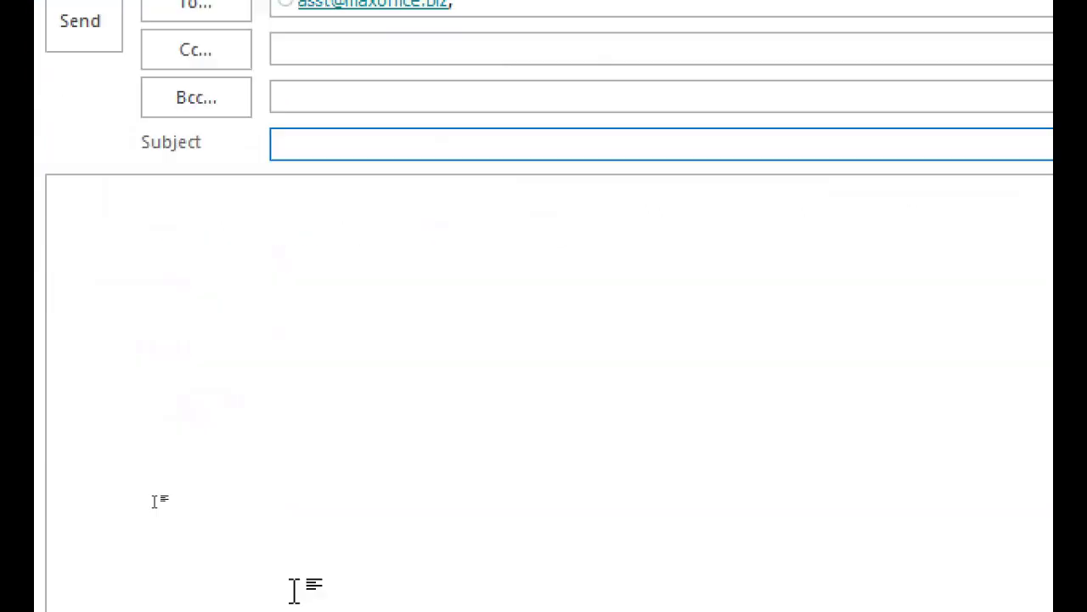
type("send report")
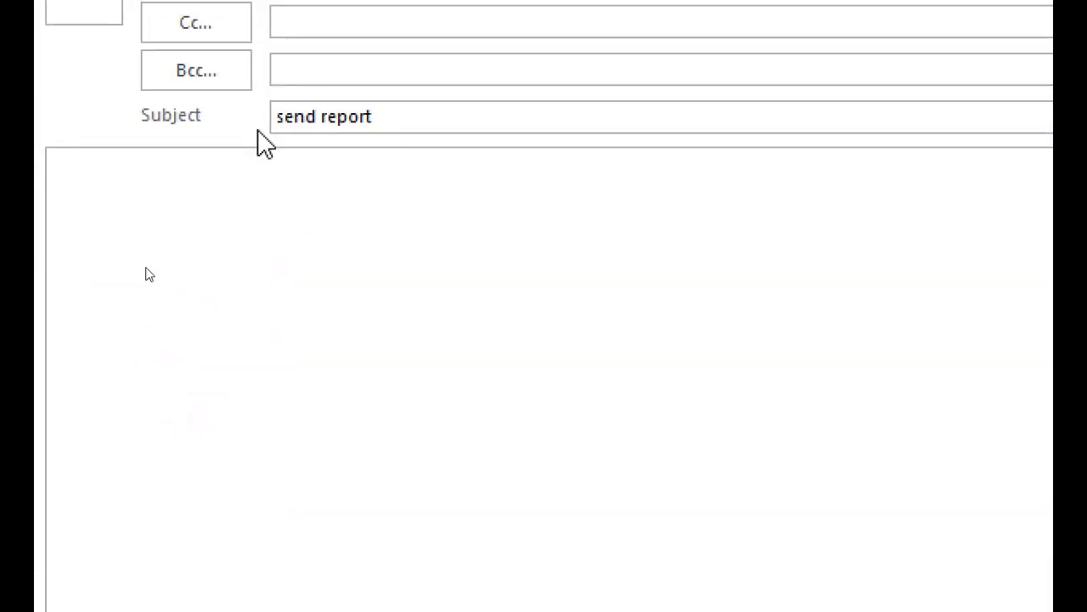
left_click(236, 210)
type("By 15 jul")
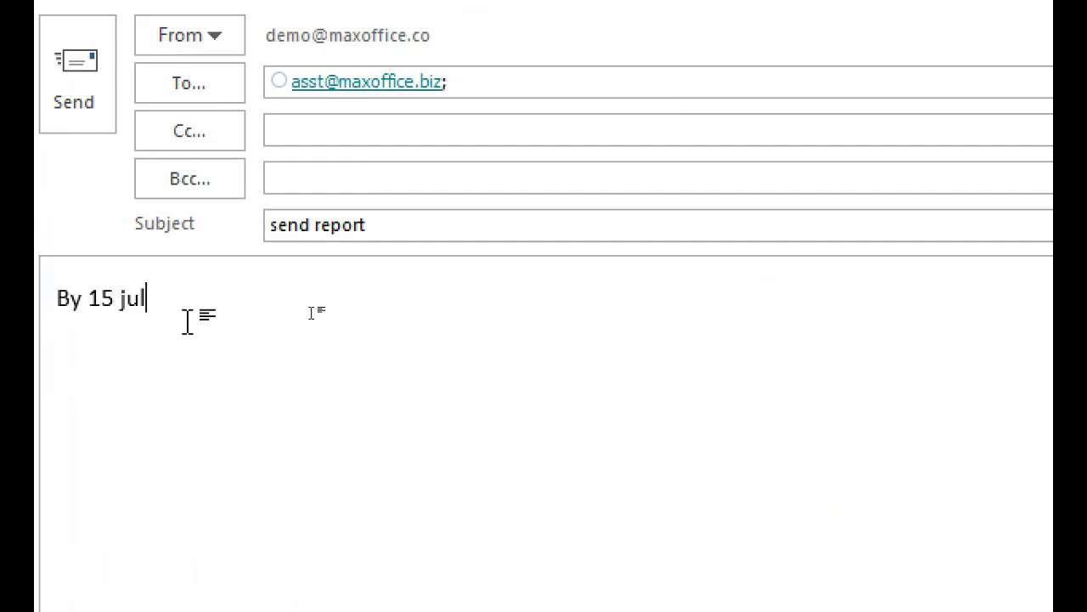
Enlarge the body text, add 'This is bad', then discard the draft without saving.
key("ctrl+a")
key("ctrl+shift+period")
key("ctrl+shift+period")
key("ctrl+shift+period")
key("ctrl+shift+period")
key("ctrl+shift+period")
key("ctrl+shift+period")
key("ctrl+shift+period")
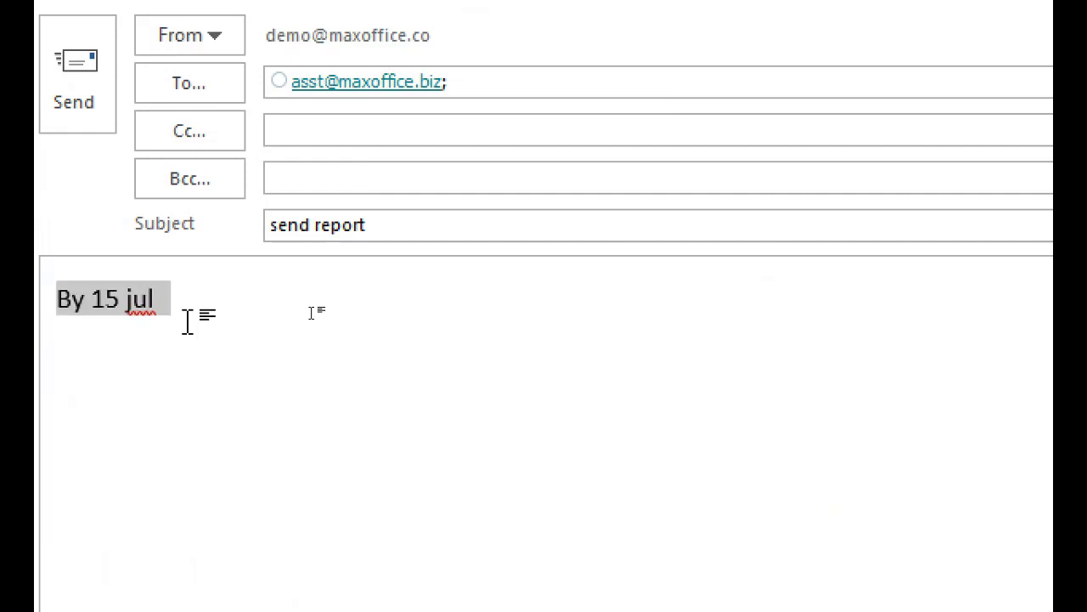
key("ctrl+shift+period")
key("ctrl+shift+period")
key("ctrl+shift+period")
type("This is")
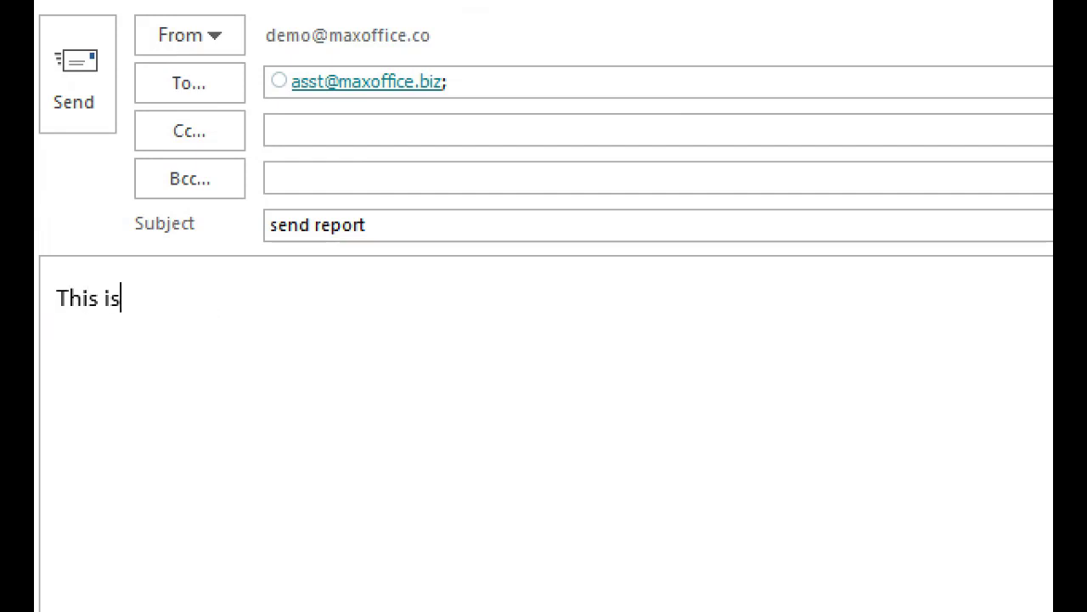
type(" bad")
key("ctrl+a")
key("ctrl+shift+period")
key("ctrl+shift+period")
key("ctrl+shift+period")
key("ctrl+shift+period")
key("ctrl+shift+period")
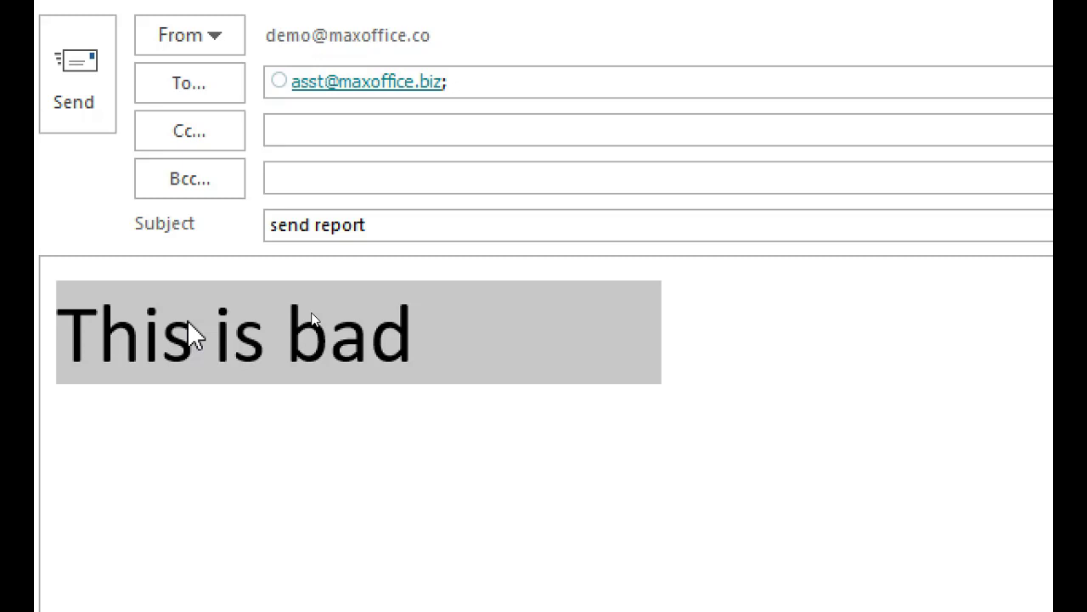
key("Escape")
key("n")
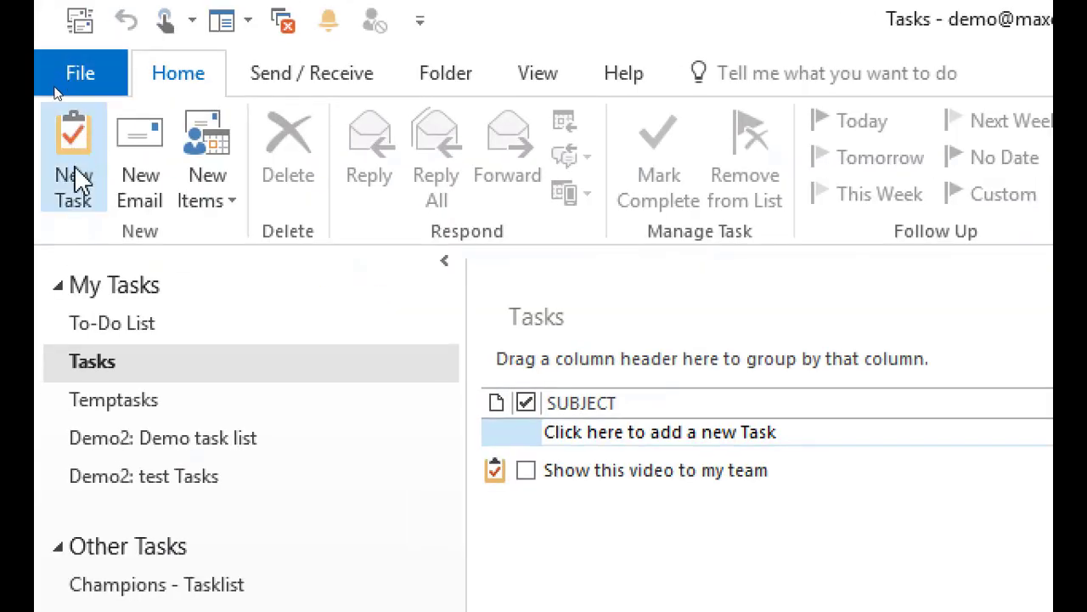
Create a new task 'send report' due 15 July.
left_click(83, 204)
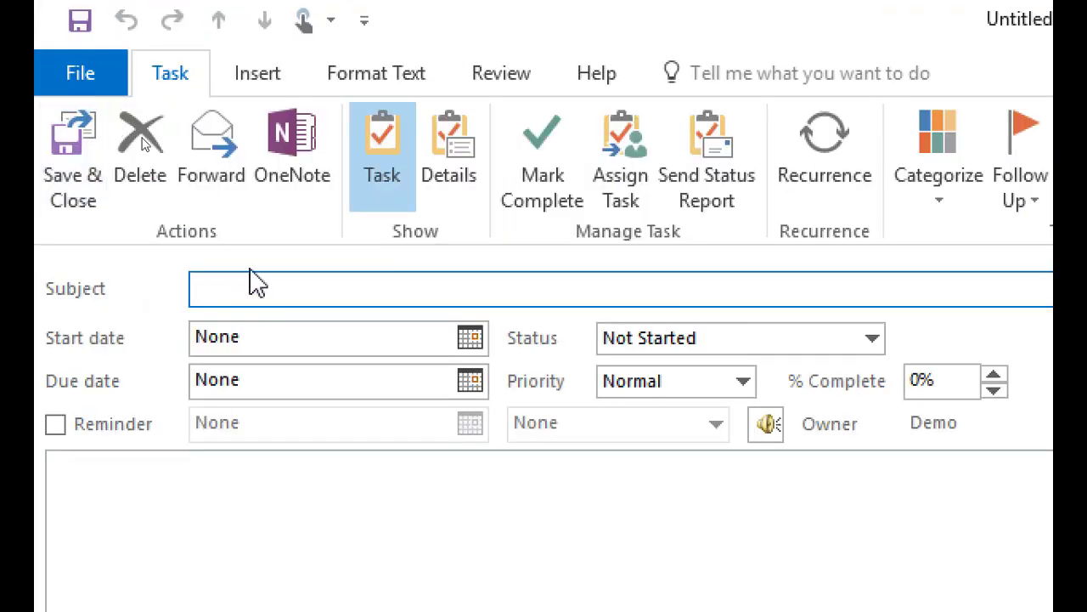
type("send report")
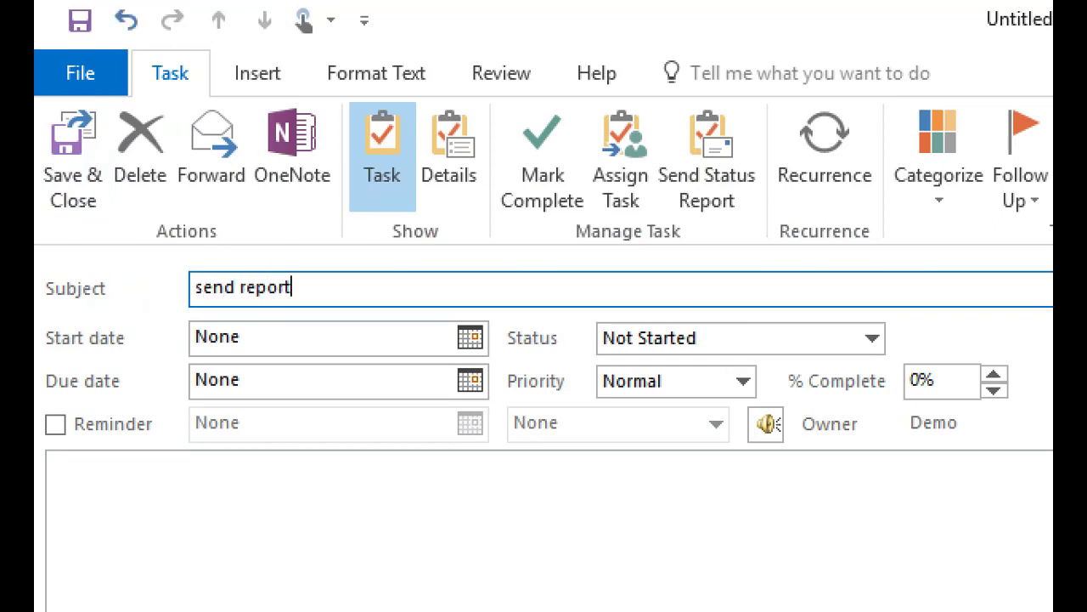
left_click(255, 373)
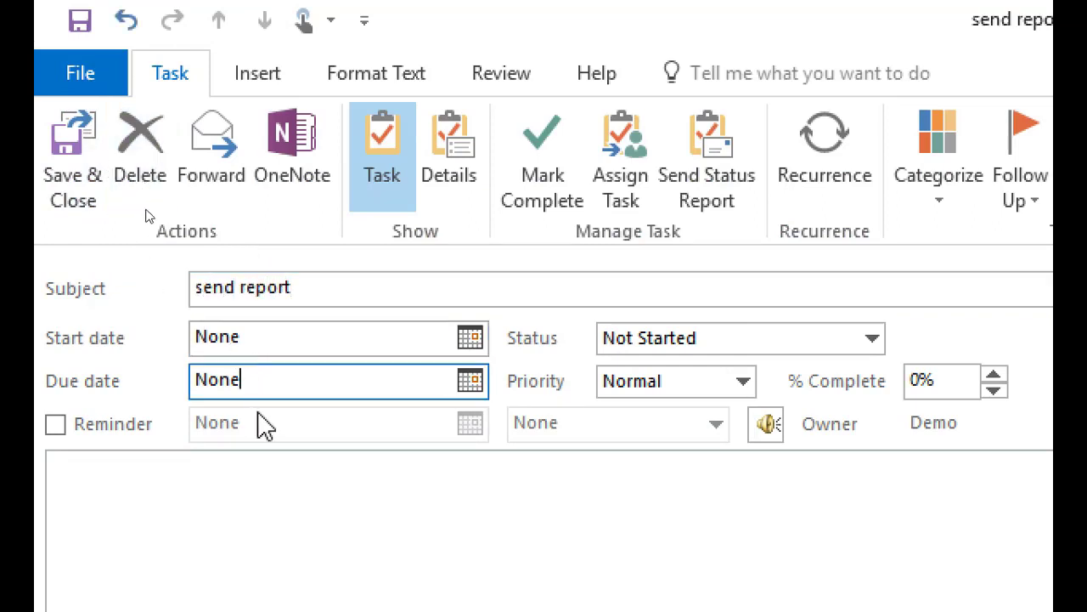
left_click_drag(255, 378, 156, 368)
type("15 jul")
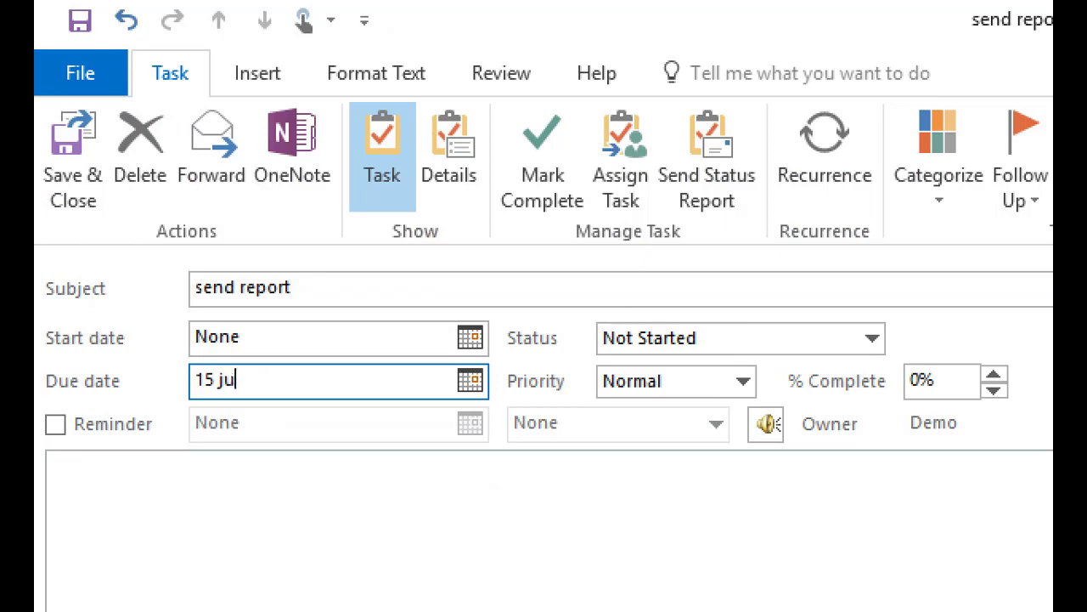
key("Tab")
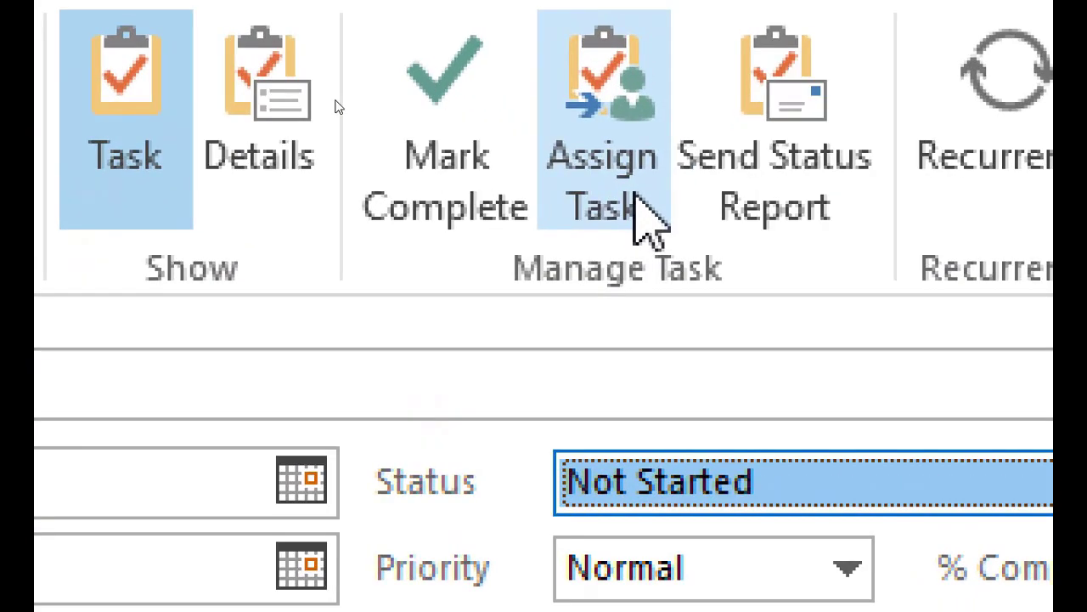
Assign the task to the assistant, then close it without saving changes.
left_click(633, 191)
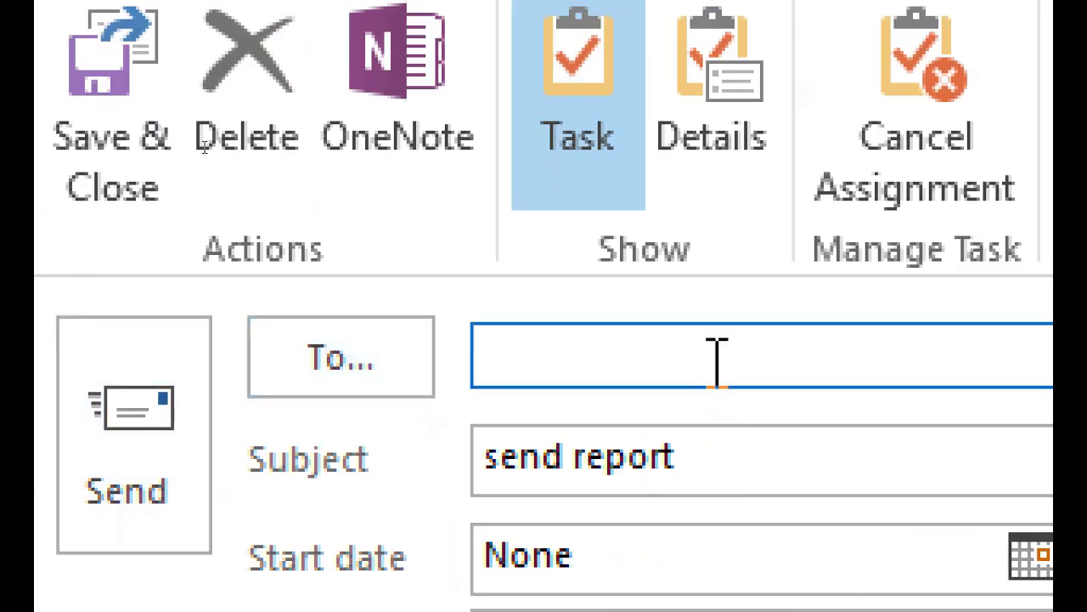
left_click(718, 358)
type("asst")
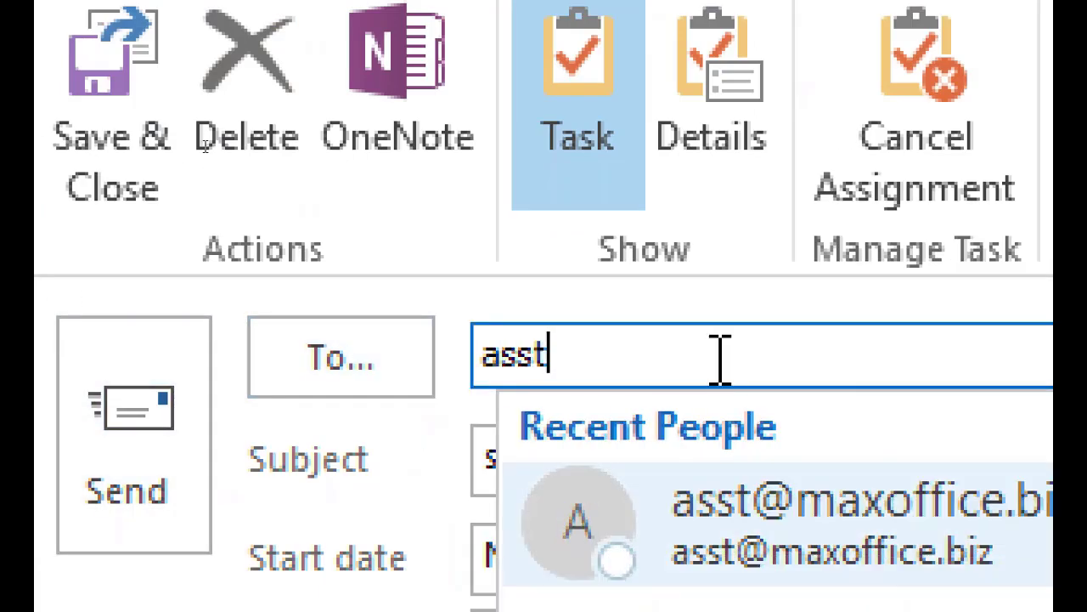
key("Return")
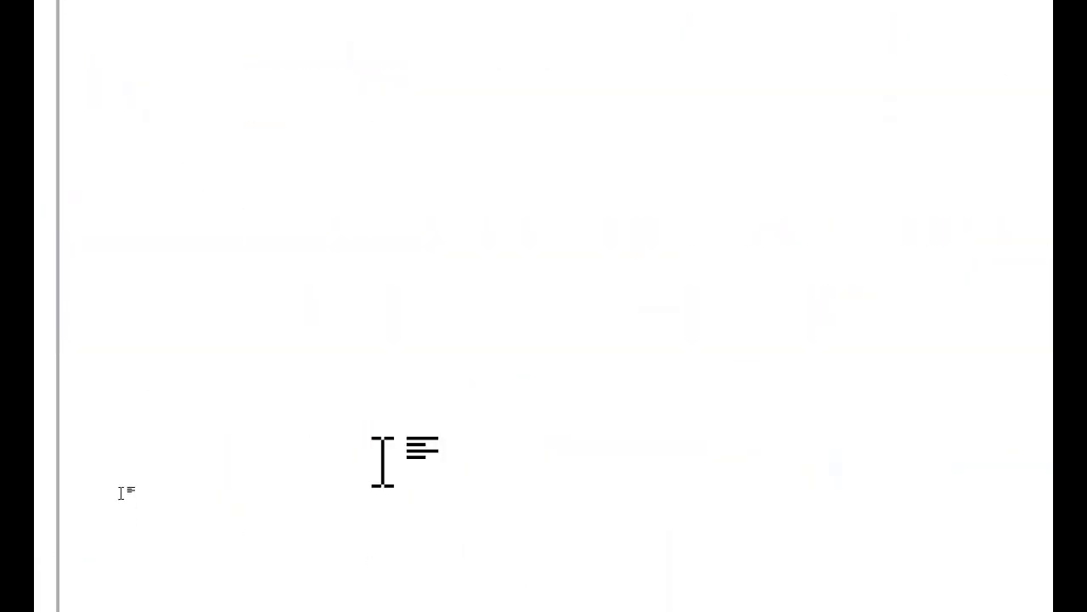
key("Escape")
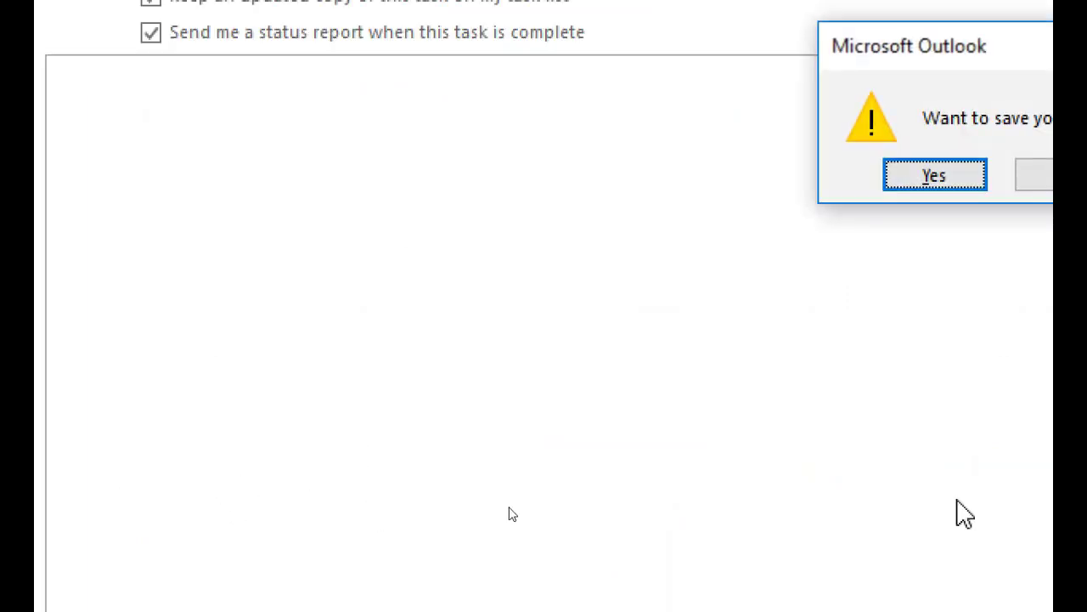
left_click(1067, 175)
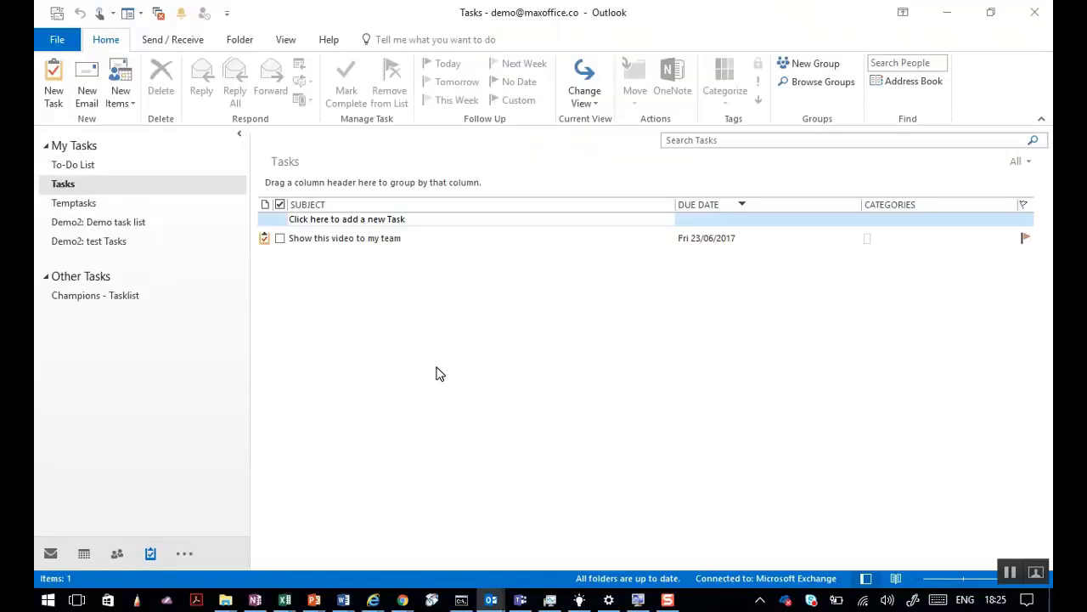
Present slide 7, 'Ad-hoc Projects - Teams / Groups', full screen, then end the show and return to OneNote.
mouse_move(314, 599)
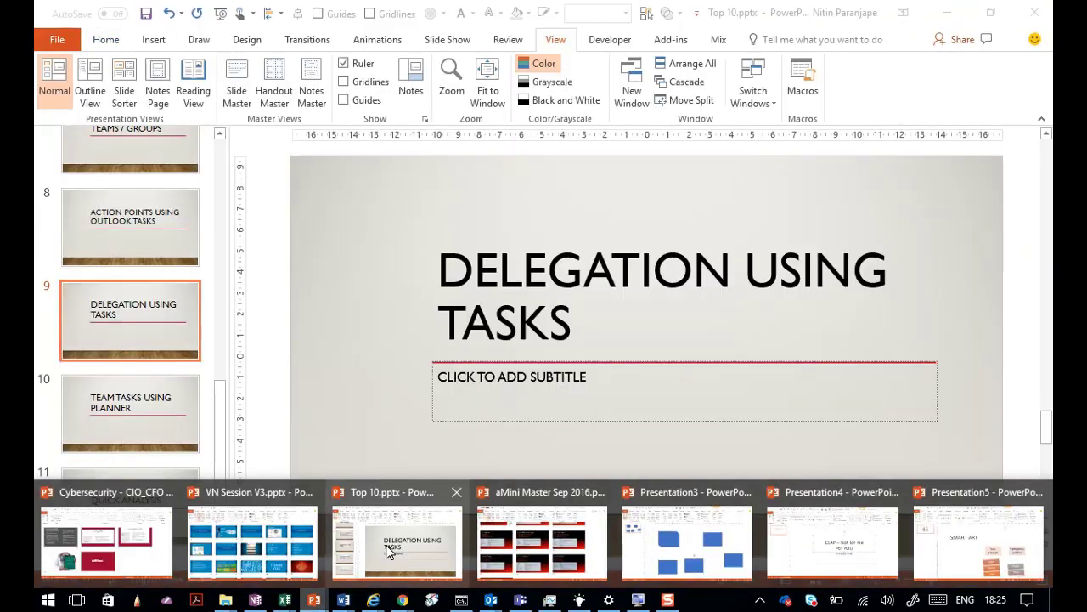
left_click(389, 551)
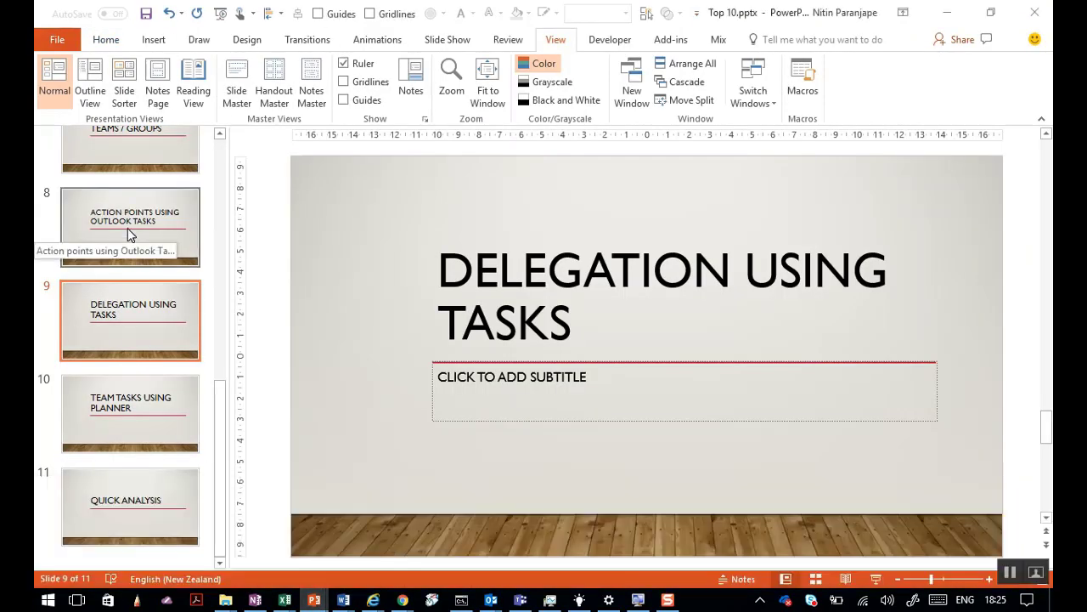
scroll(127, 234, "up", 1)
left_click(163, 193)
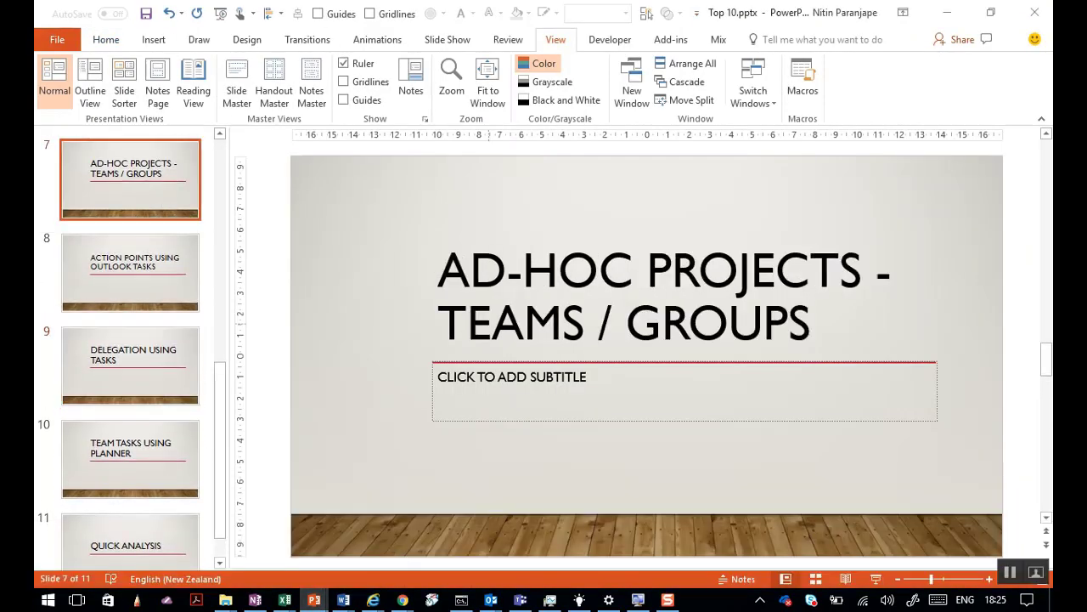
left_click(876, 579)
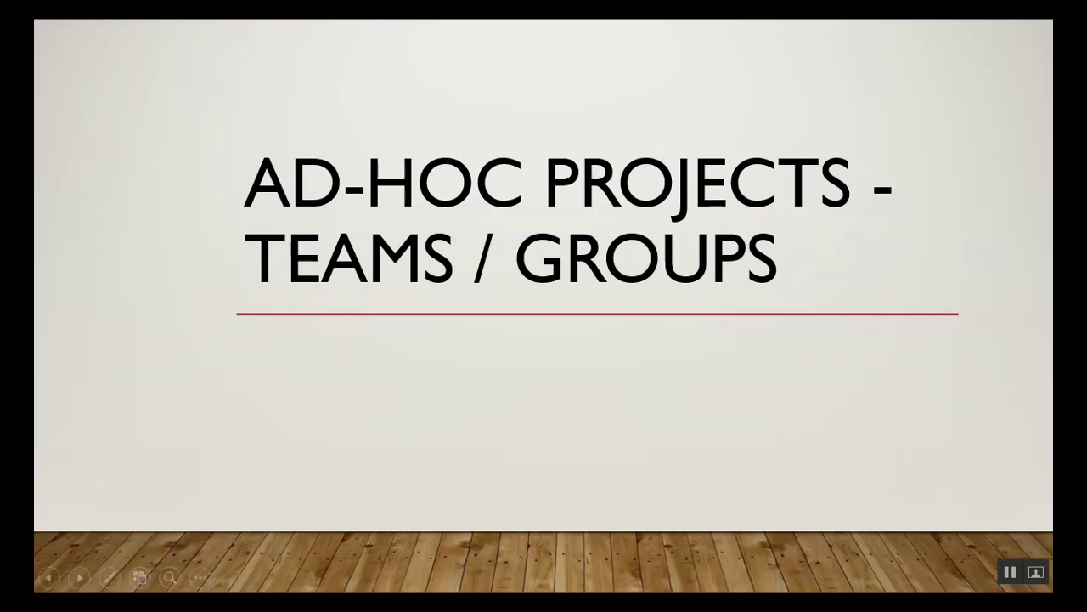
key("Escape")
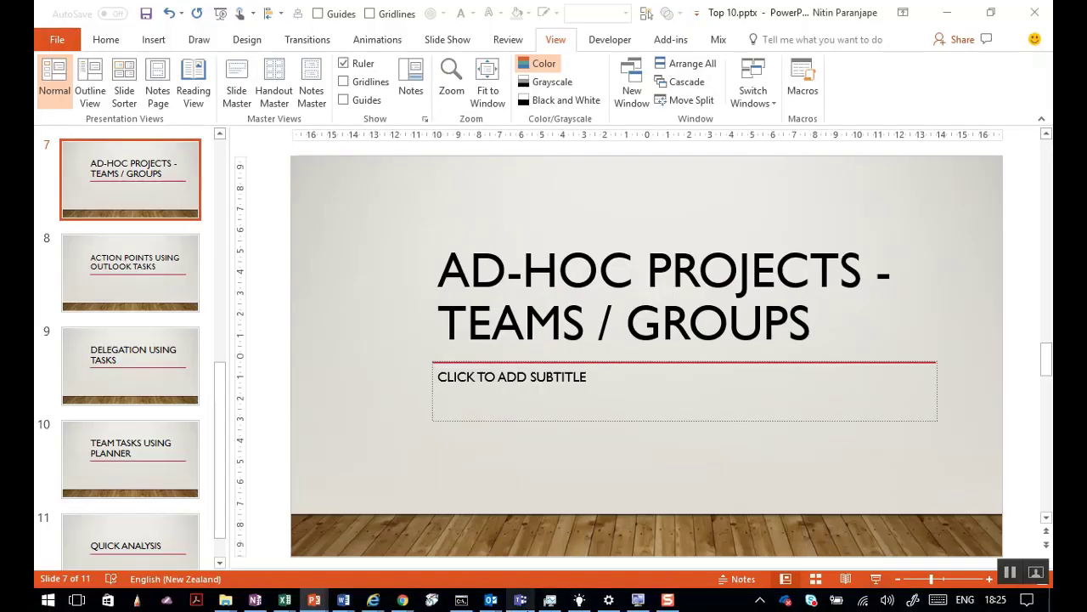
left_click(255, 600)
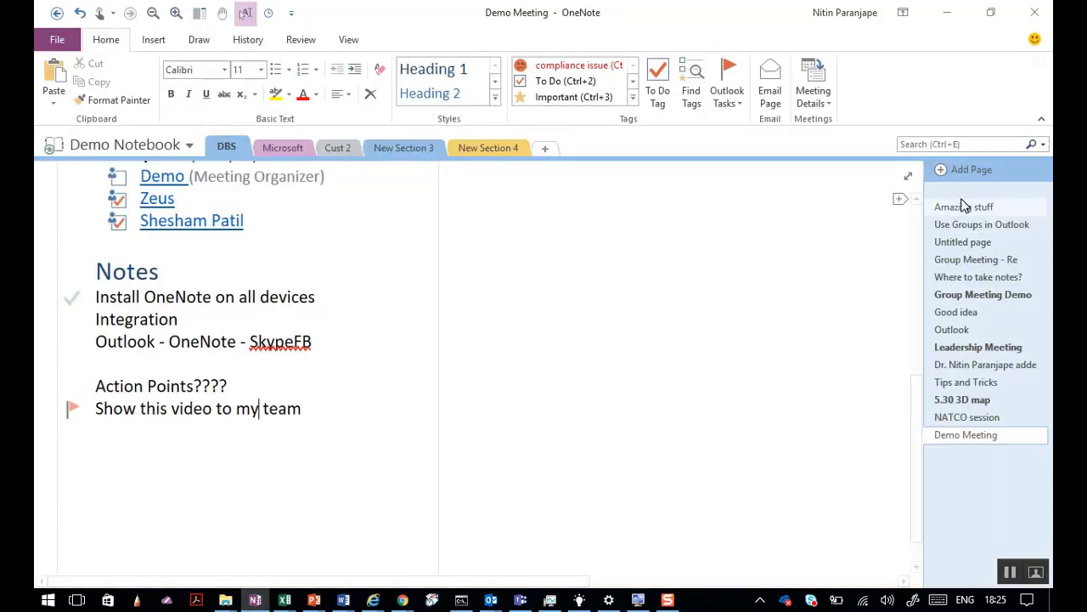
Add a new OneNote page and type '20 person' at font size 52.
left_click(1005, 164)
left_click(72, 259)
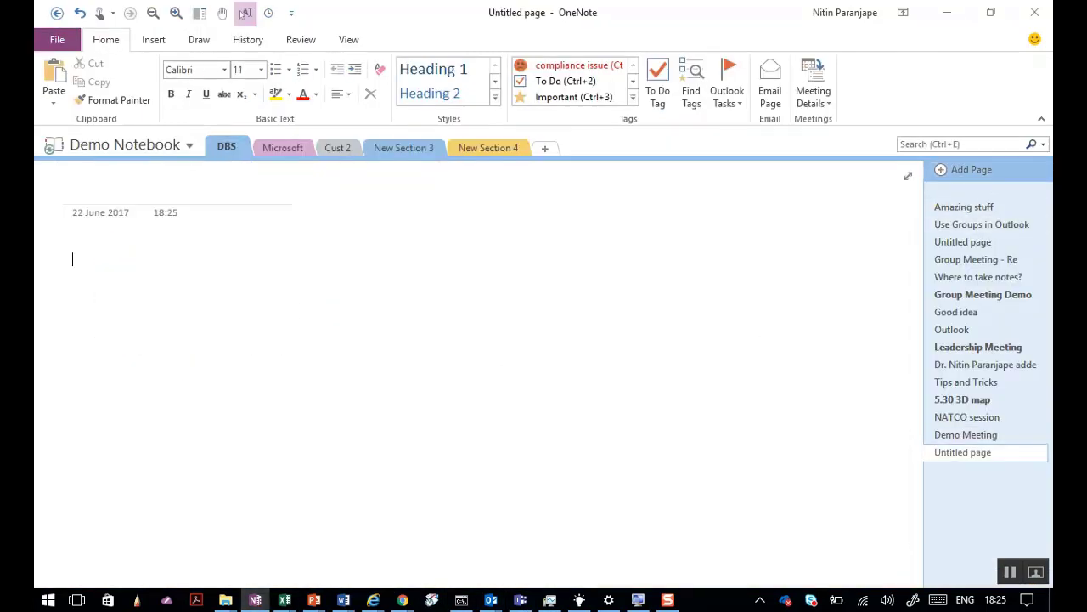
left_click(245, 13)
left_click(245, 13)
left_click(245, 13)
type("20 person")
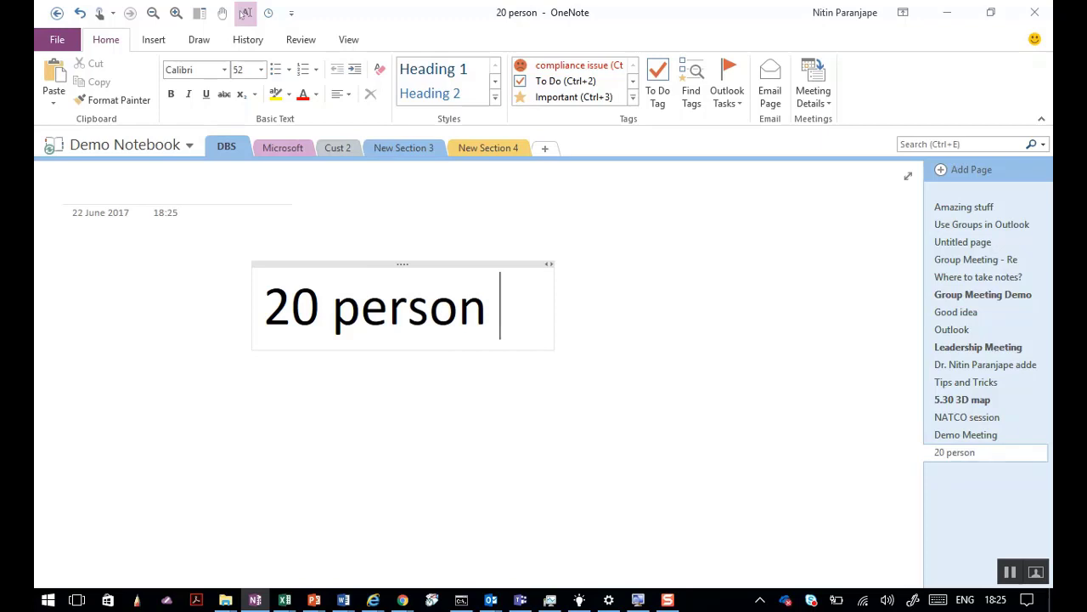
key("Return")
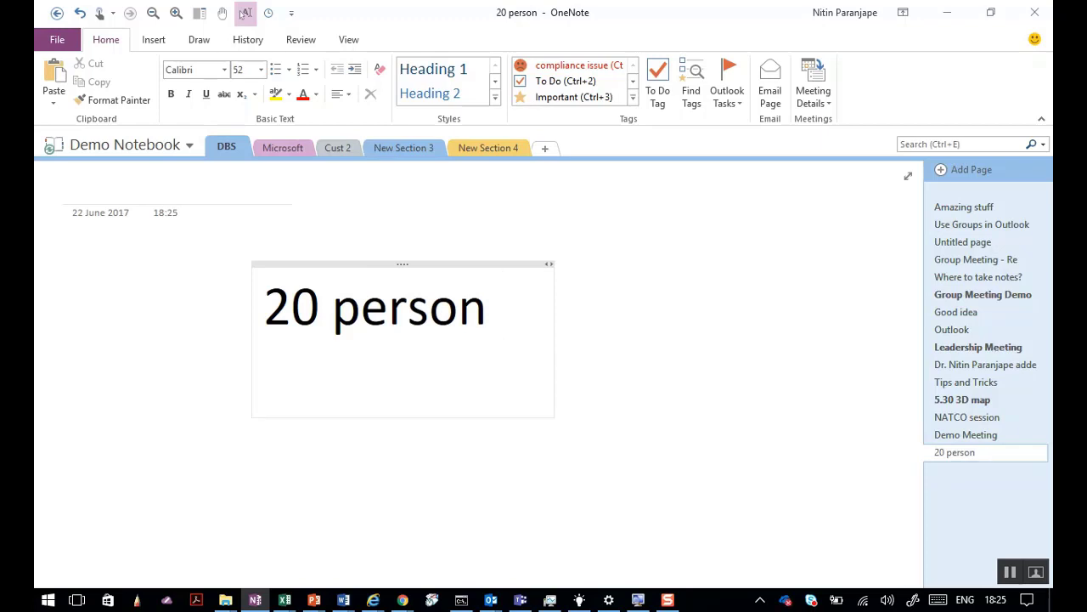
Add the lines '19*19*2*21=15,162' and 'mails = TEAMWORK?', then return to PowerPoint.
type("19")
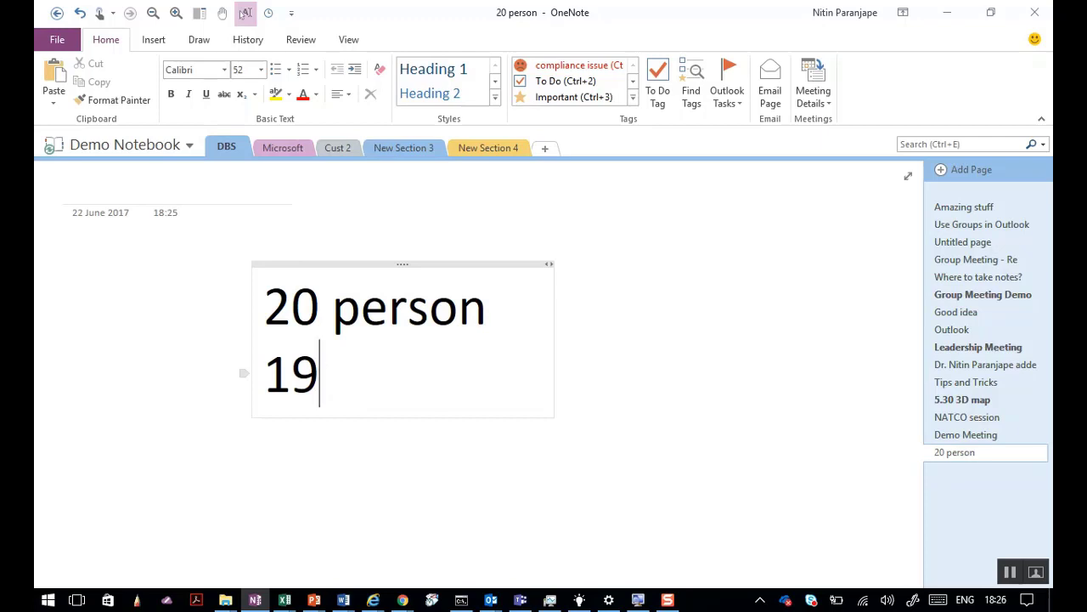
type("*")
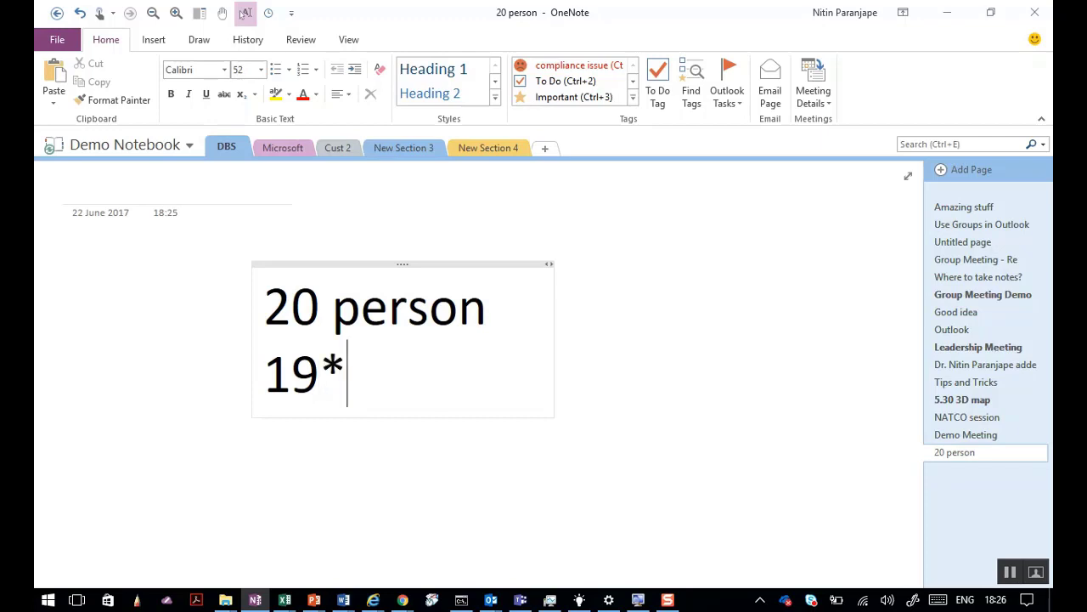
type("19")
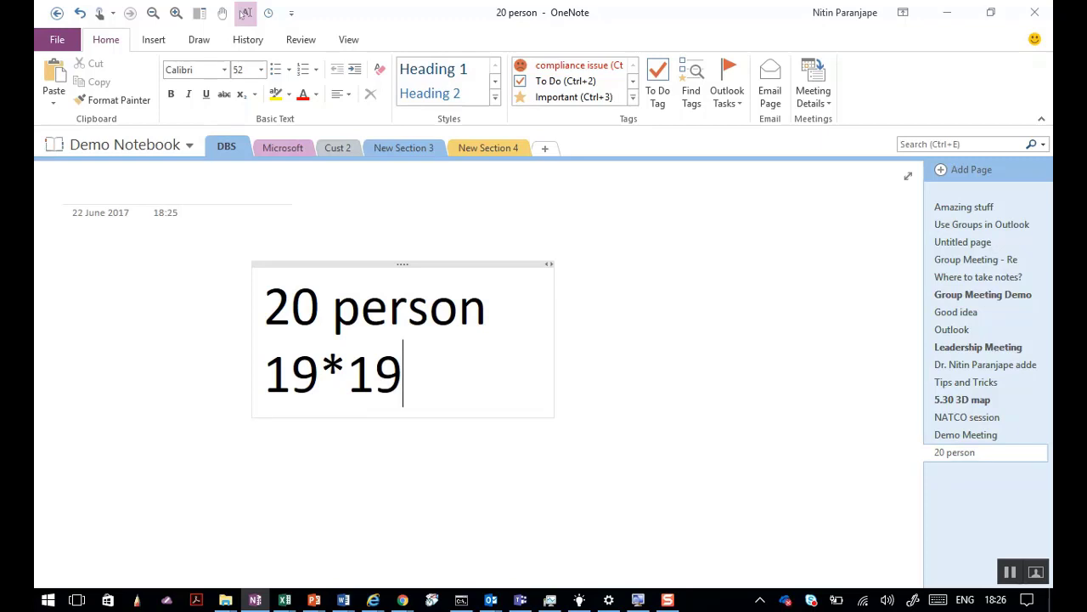
type("*2")
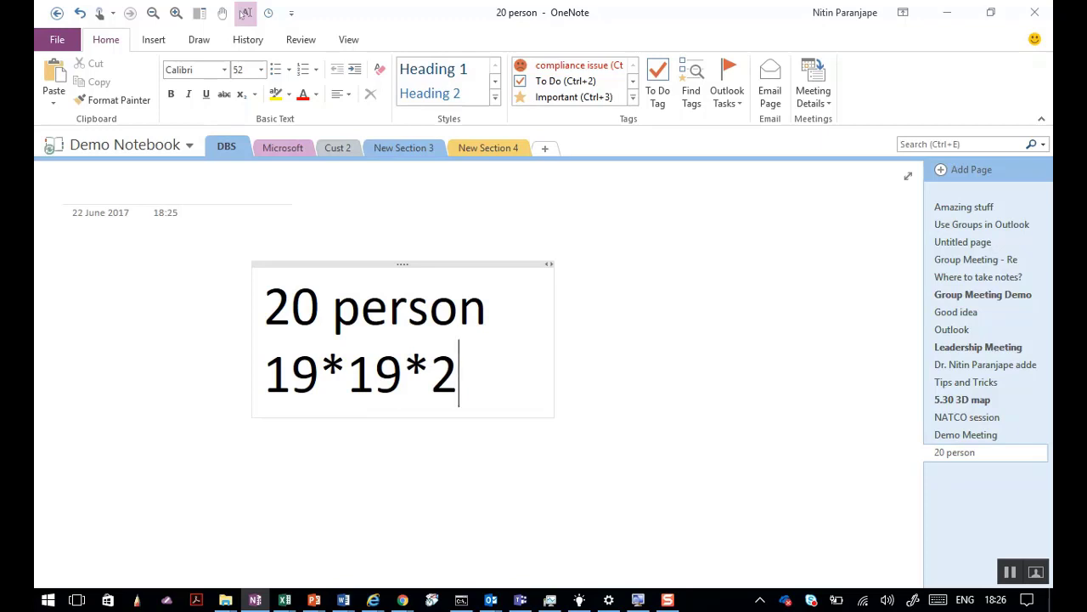
type("*21")
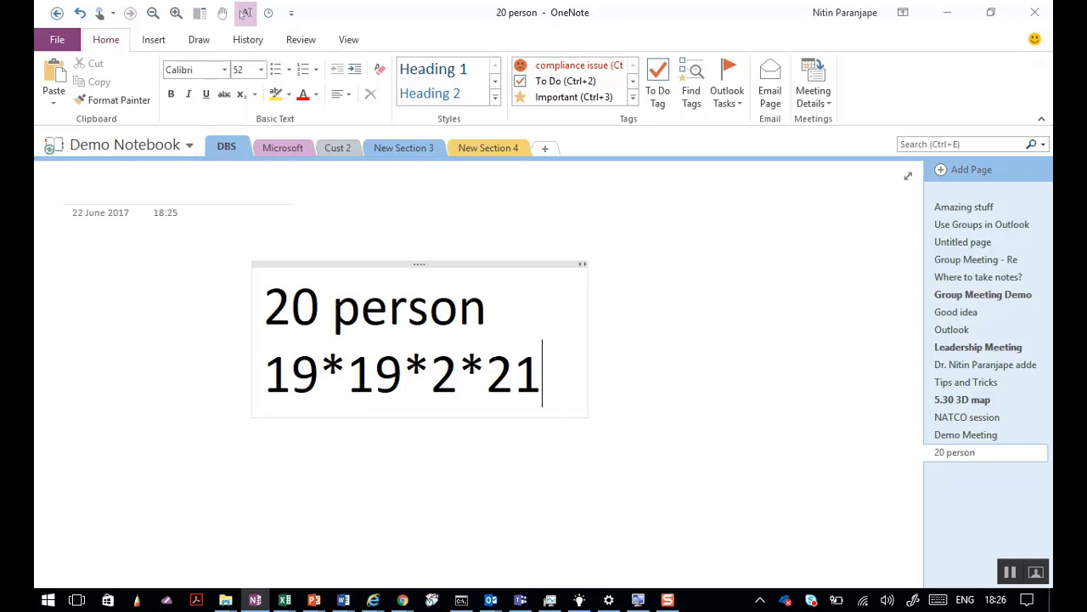
type("=15,162")
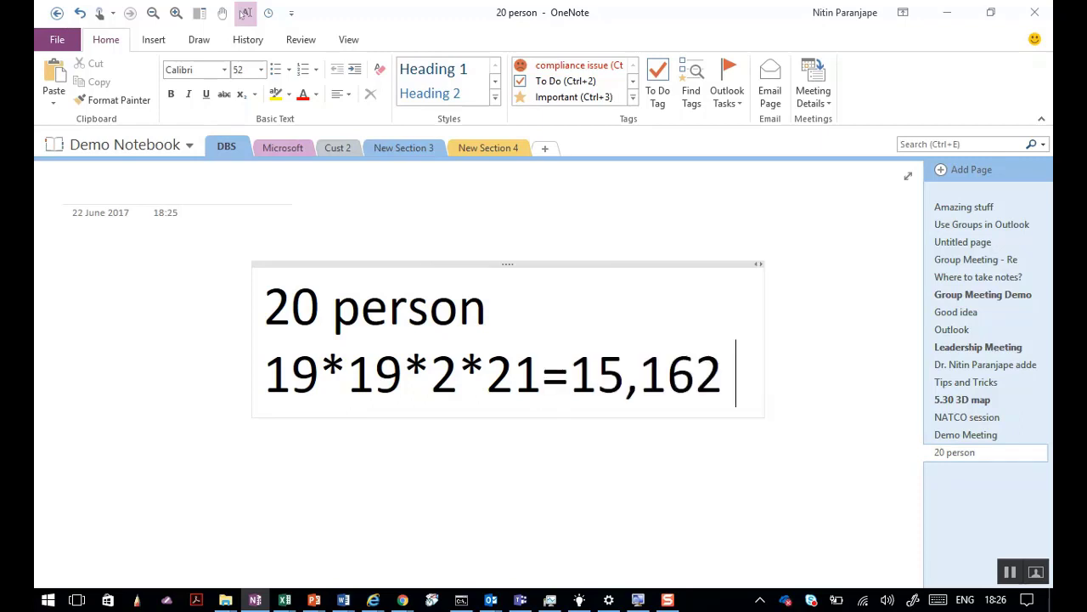
key("Return")
type("mails = TEAMWOR")
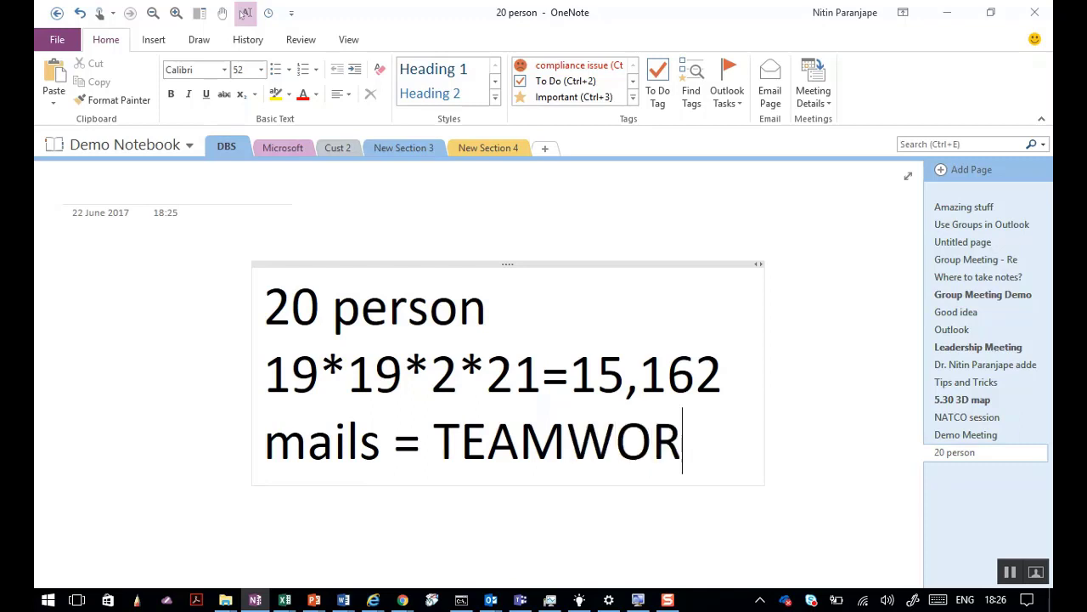
type("K?")
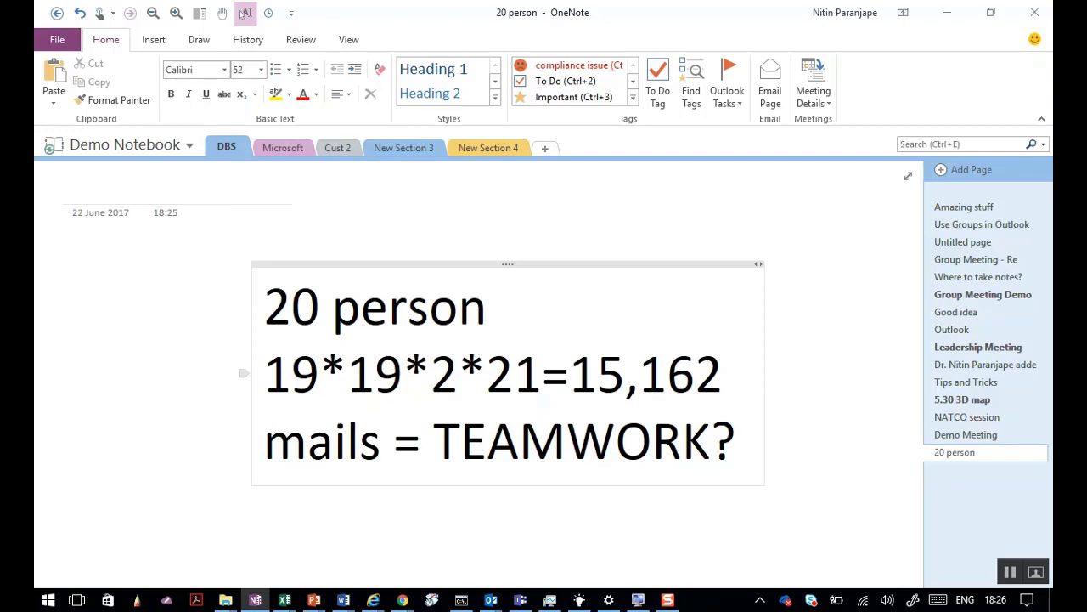
left_click(314, 600)
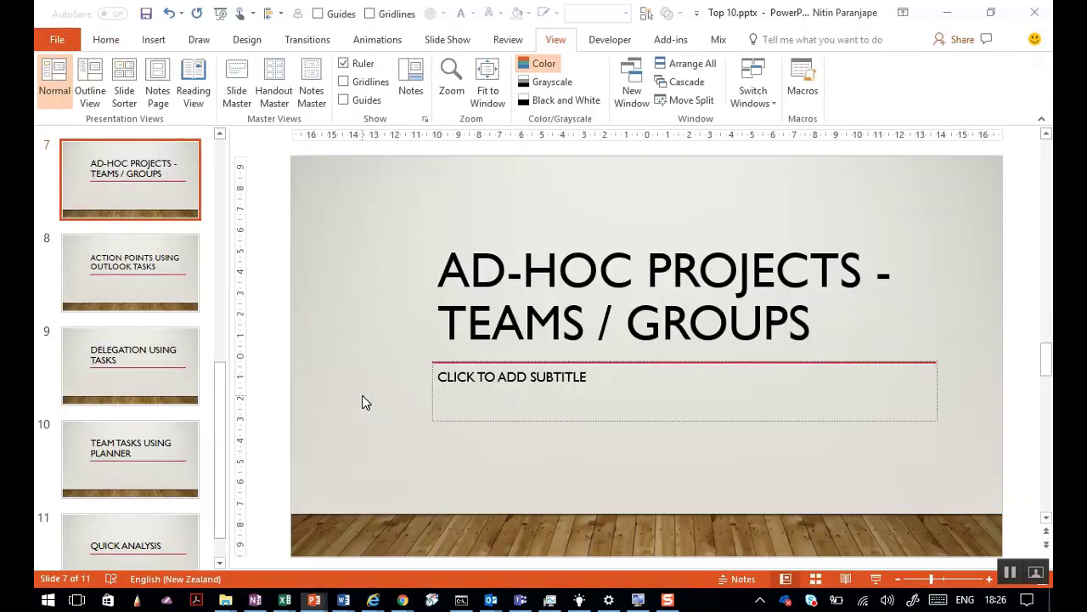
Create a new Teams team named Demo123.
left_click(521, 600)
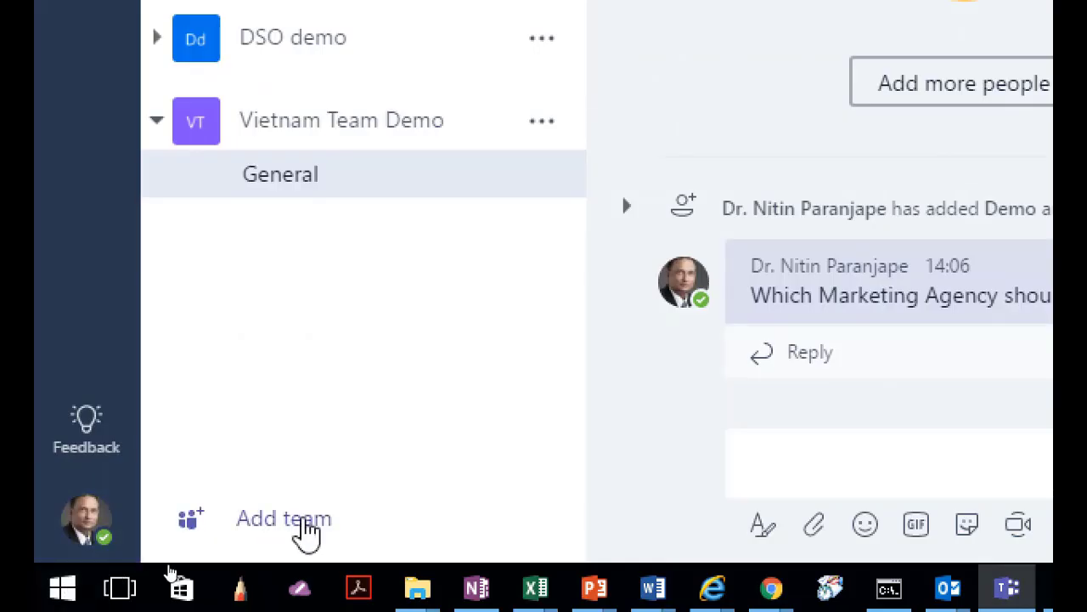
left_click(308, 531)
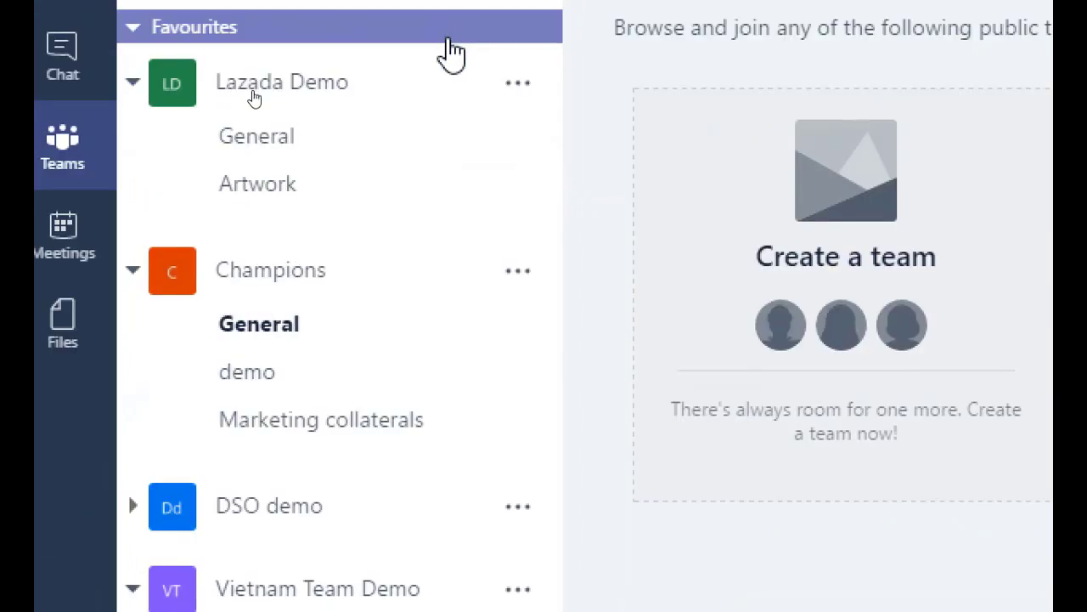
left_click(855, 451)
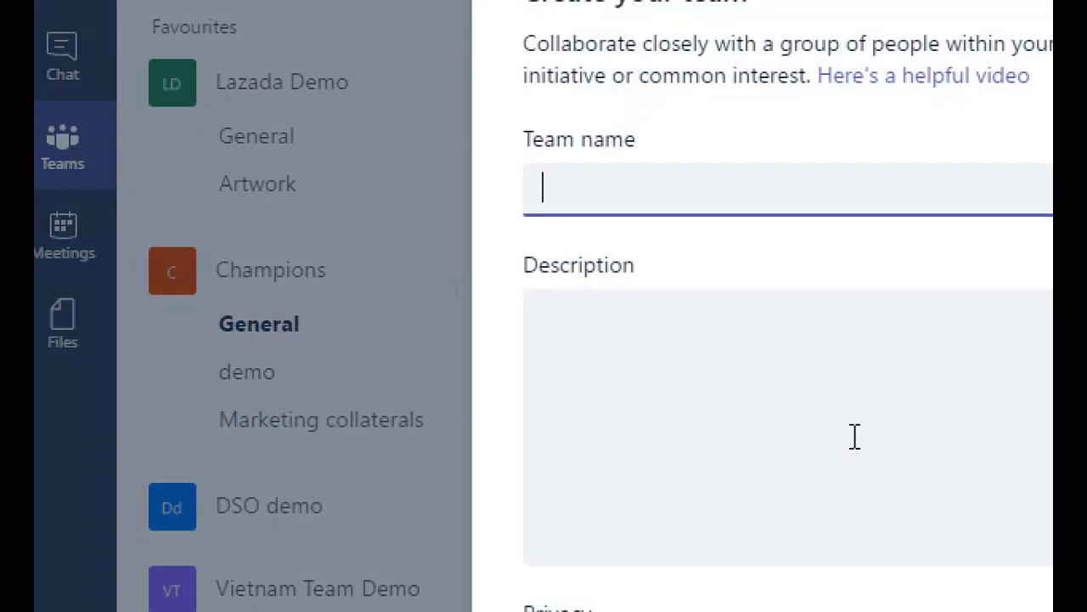
type("Demo")
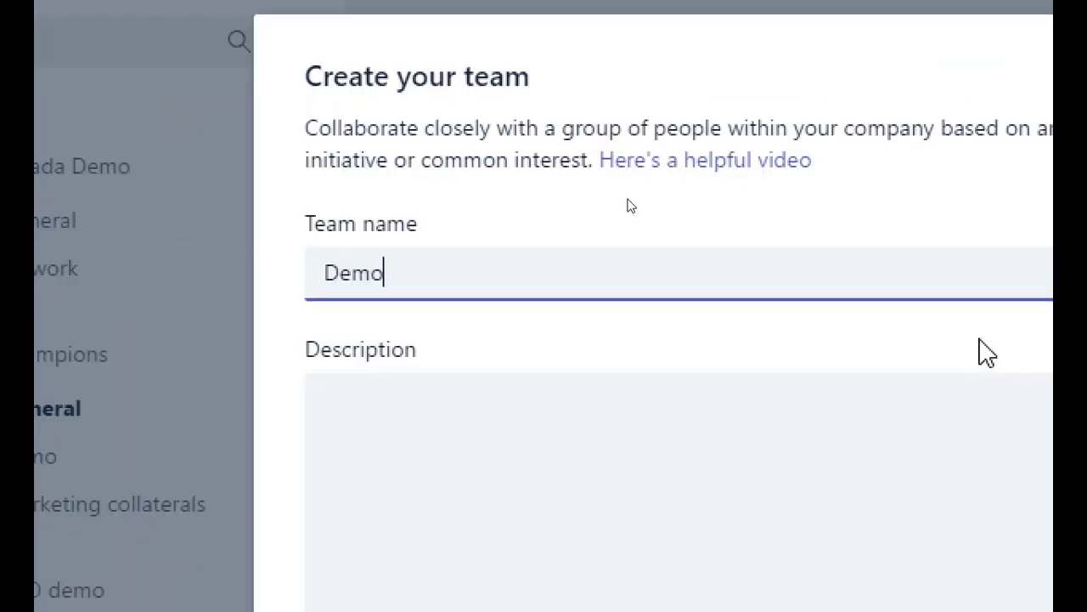
type("123")
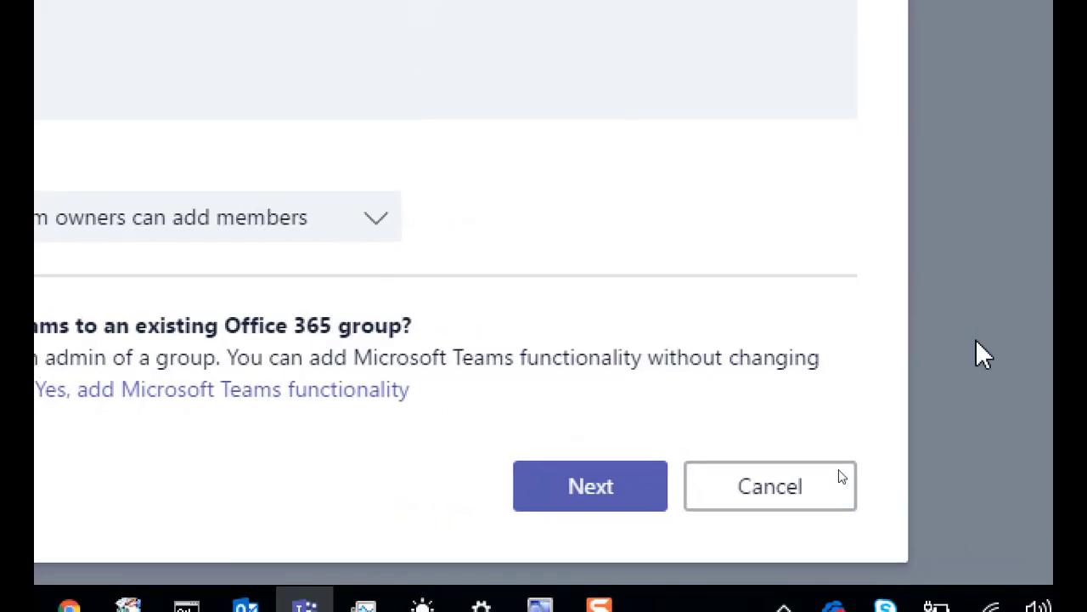
left_click(633, 488)
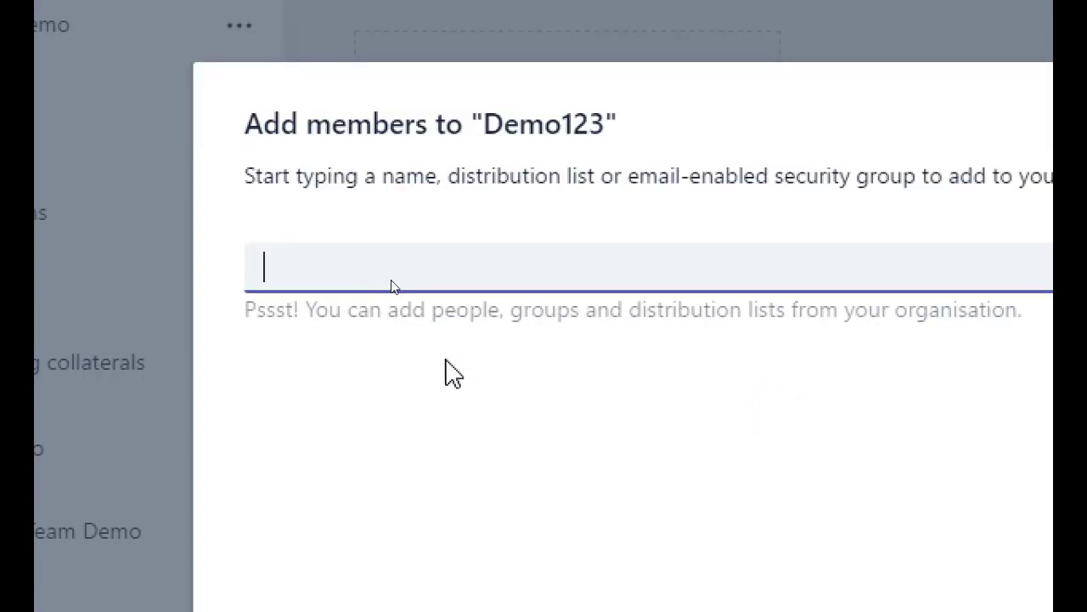
Add the Demo group and two colleagues as Demo123 members, then close the dialog.
type("demo")
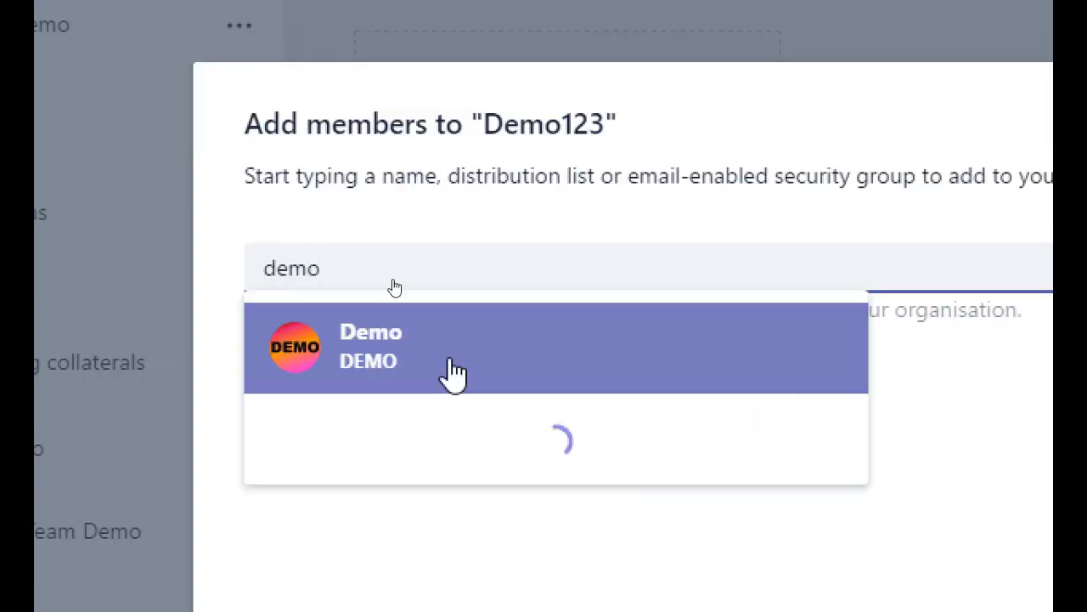
left_click(455, 373)
type("ze")
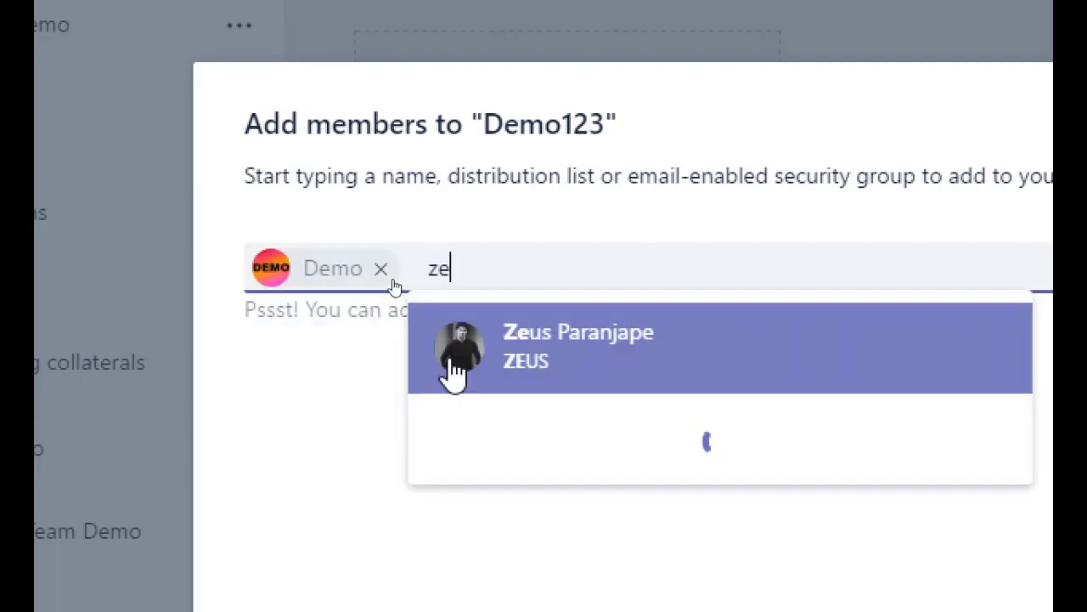
left_click(455, 374)
type("sh")
key("Return")
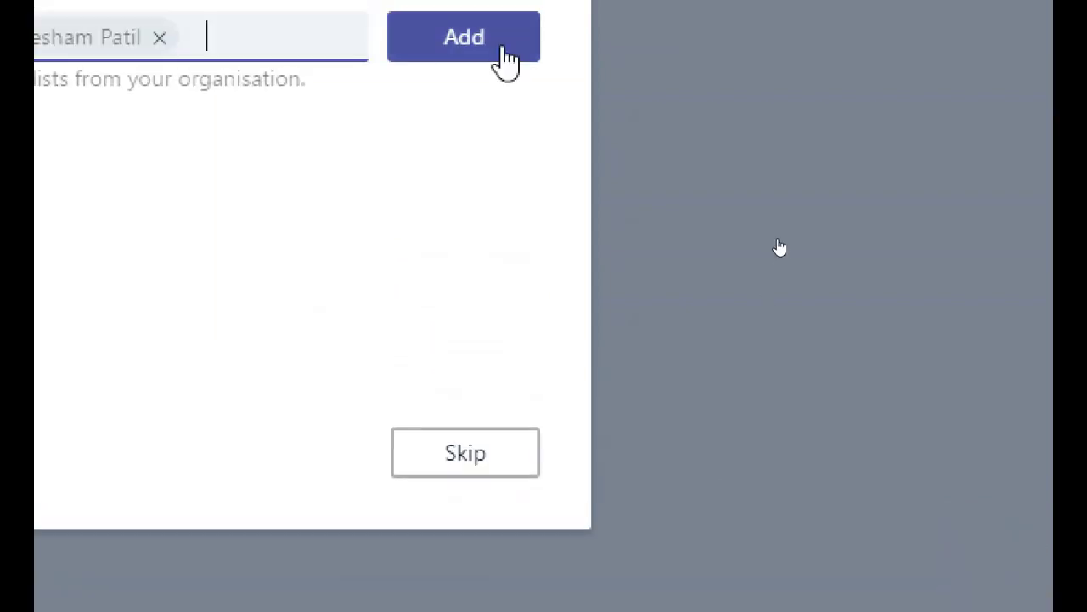
left_click(505, 60)
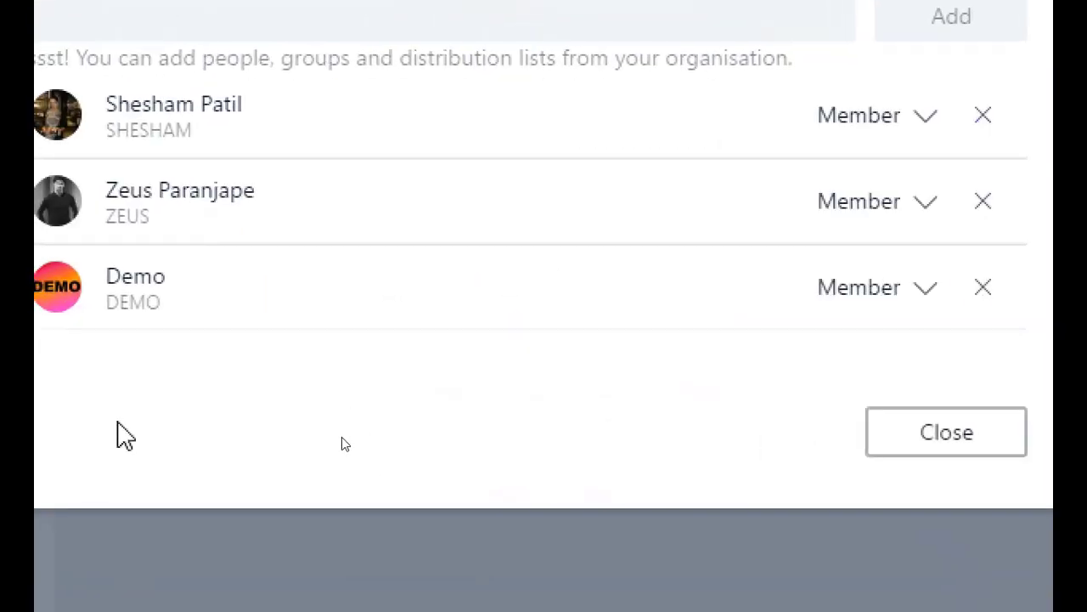
left_click(975, 459)
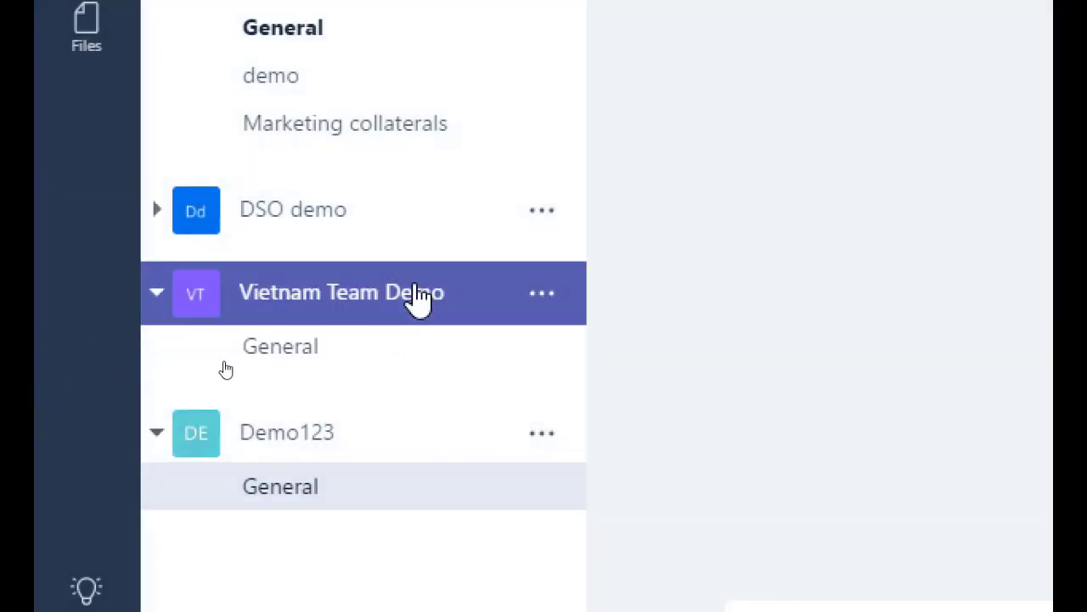
Expand Vietnam Team Demo in the sidebar and open its General channel.
left_click(418, 297)
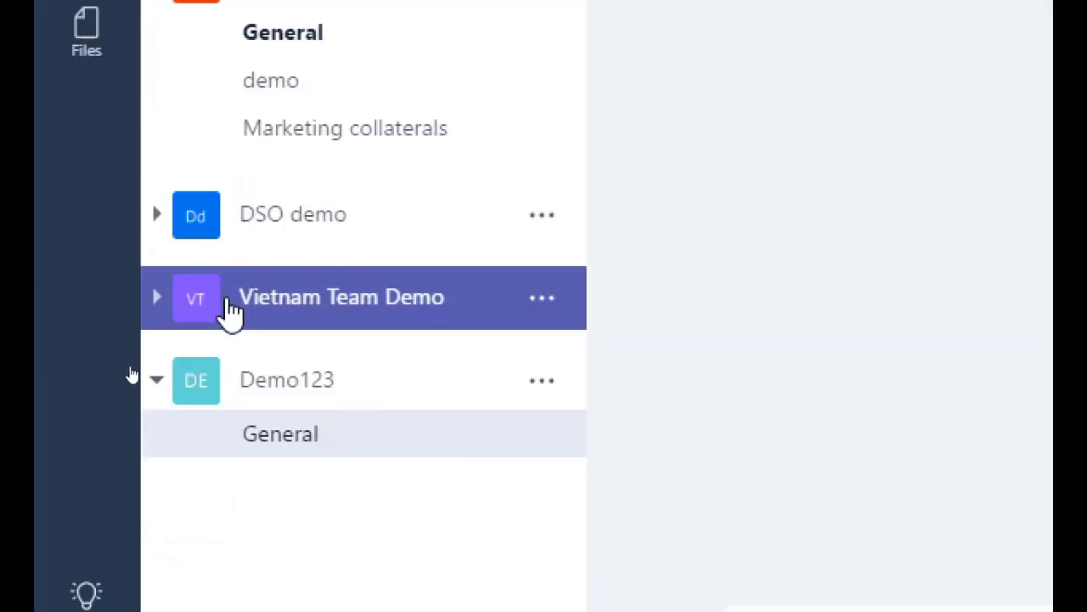
left_click(231, 311)
left_click(184, 318)
left_click(184, 318)
left_click(339, 361)
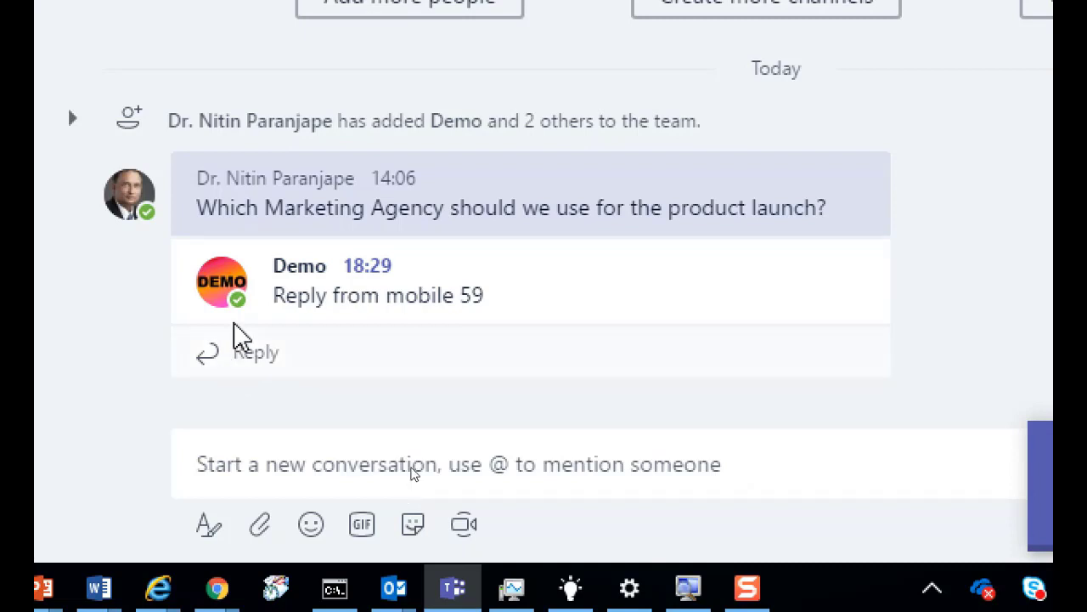
Post 'New discussion... Where should we party?' as a new General channel conversation.
left_click(385, 458)
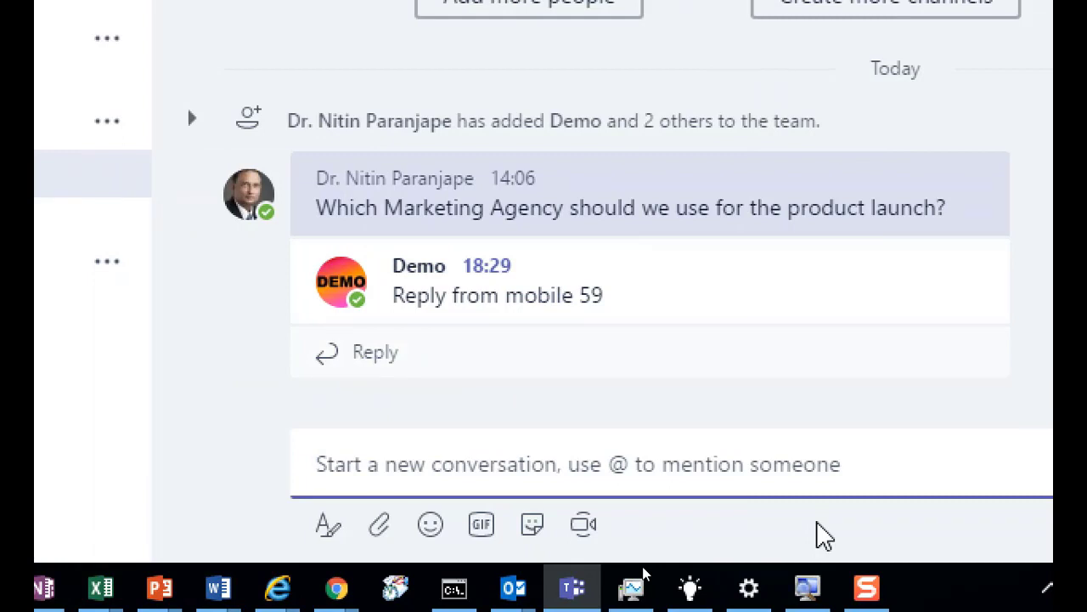
type("New discussion... Where should we party?")
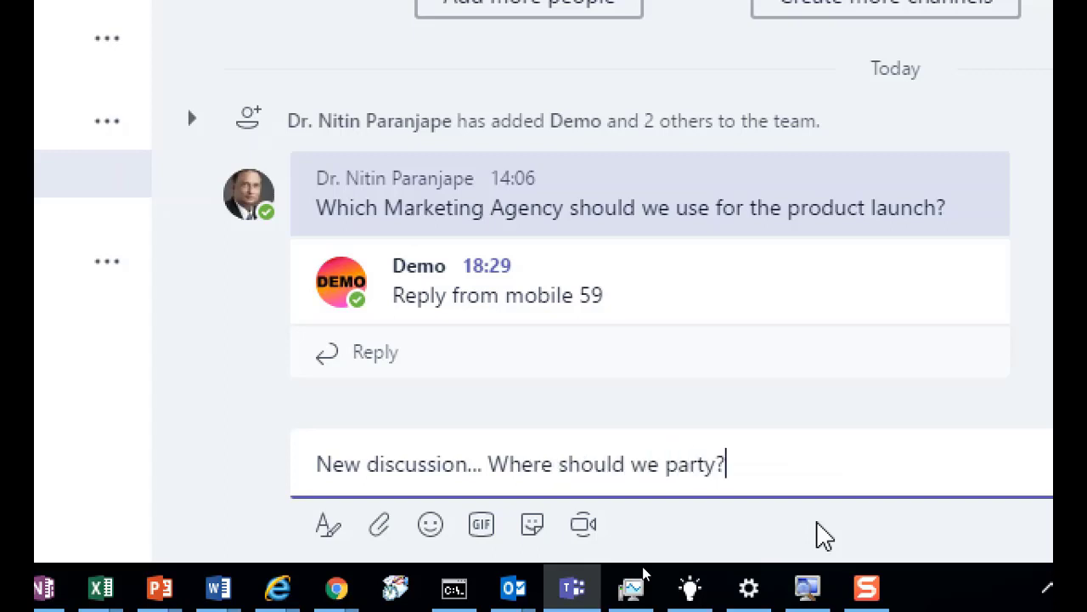
key("Return")
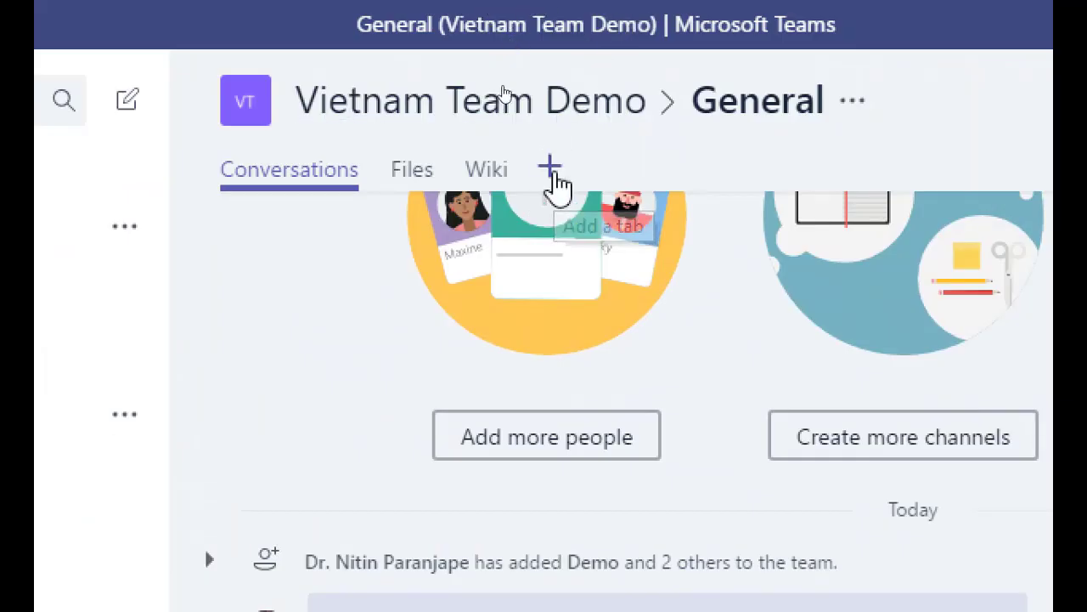
left_click(553, 174)
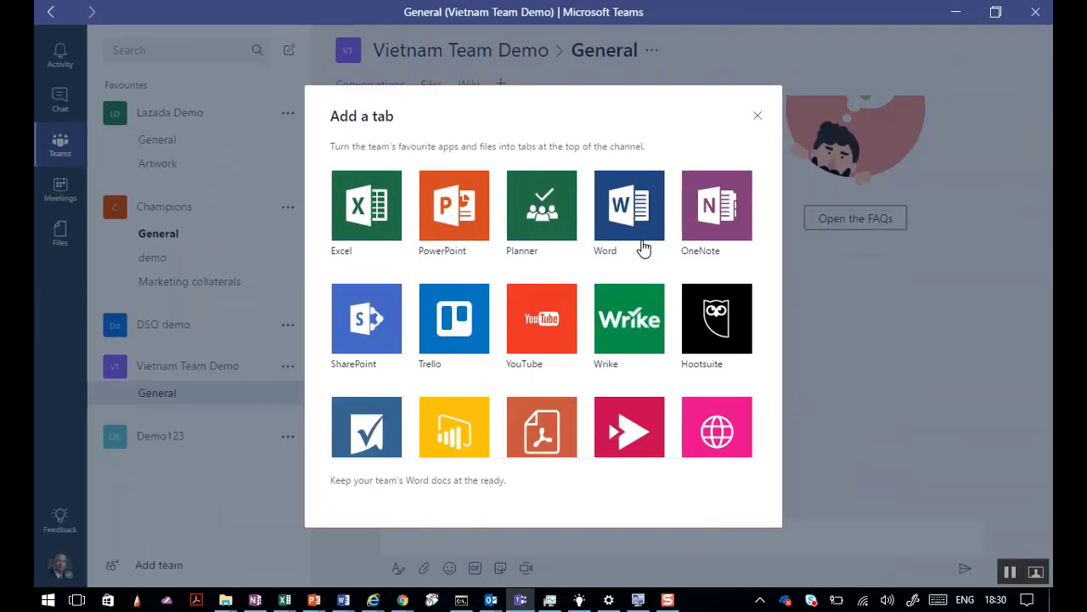
key("Escape")
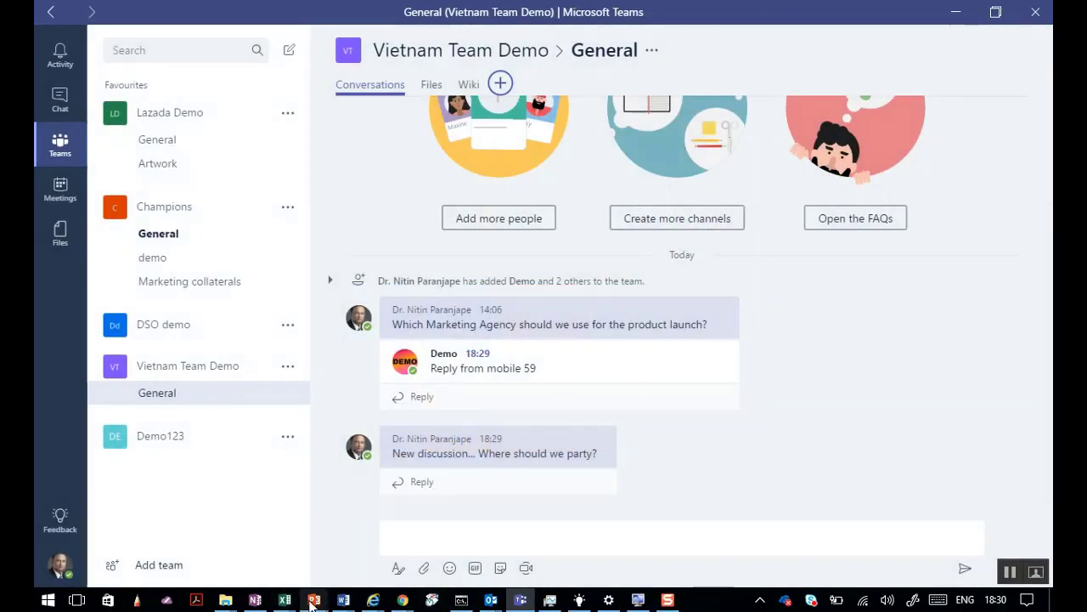
mouse_move(308, 603)
left_click(441, 541)
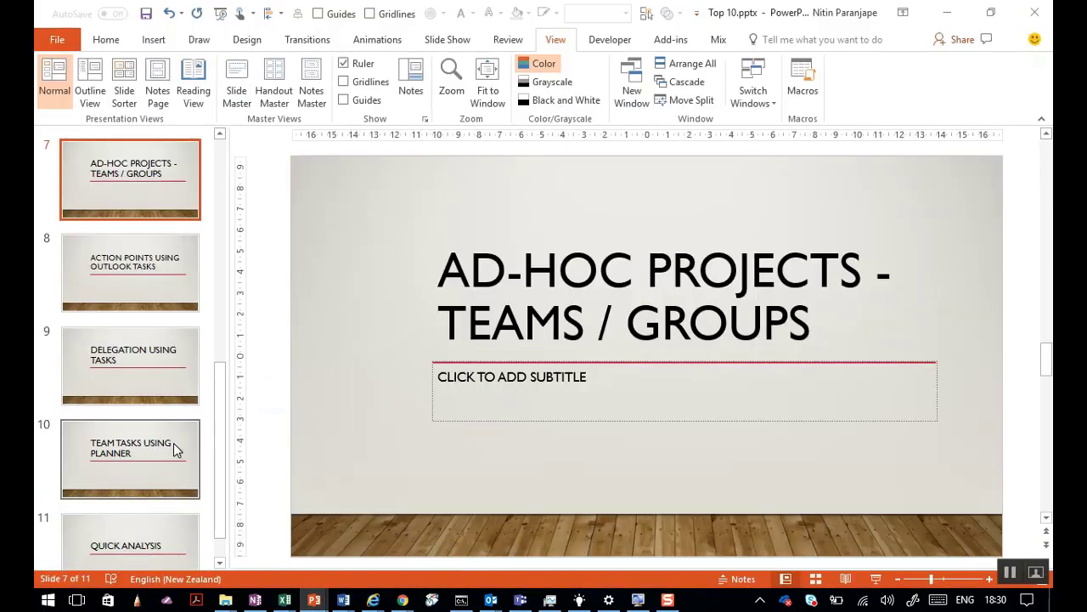
key("alt+Tab")
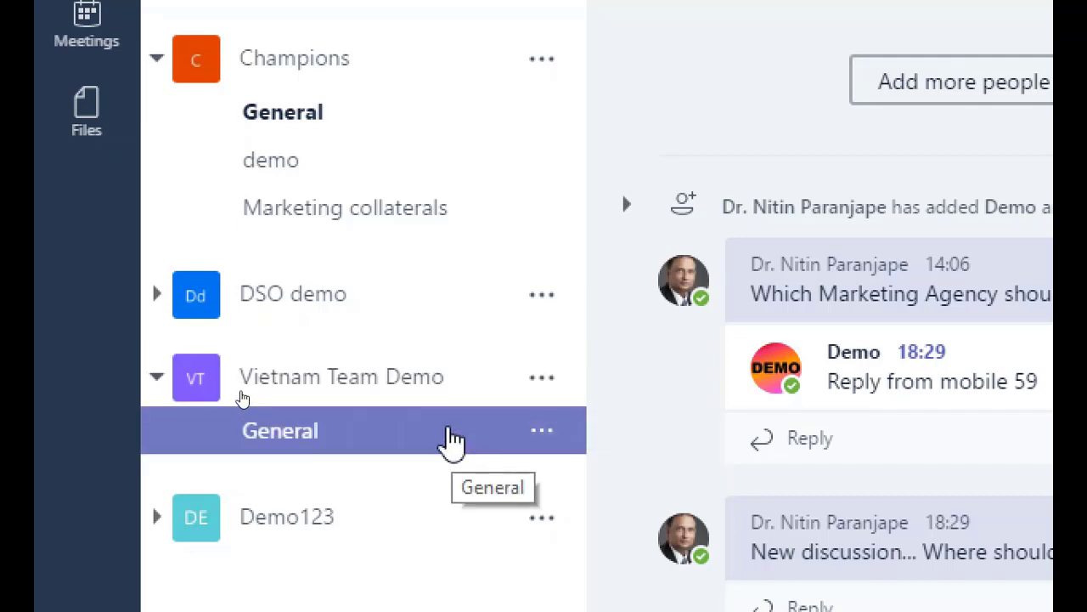
Add a channel named Event to the Vietnam Team Demo team.
left_click(541, 379)
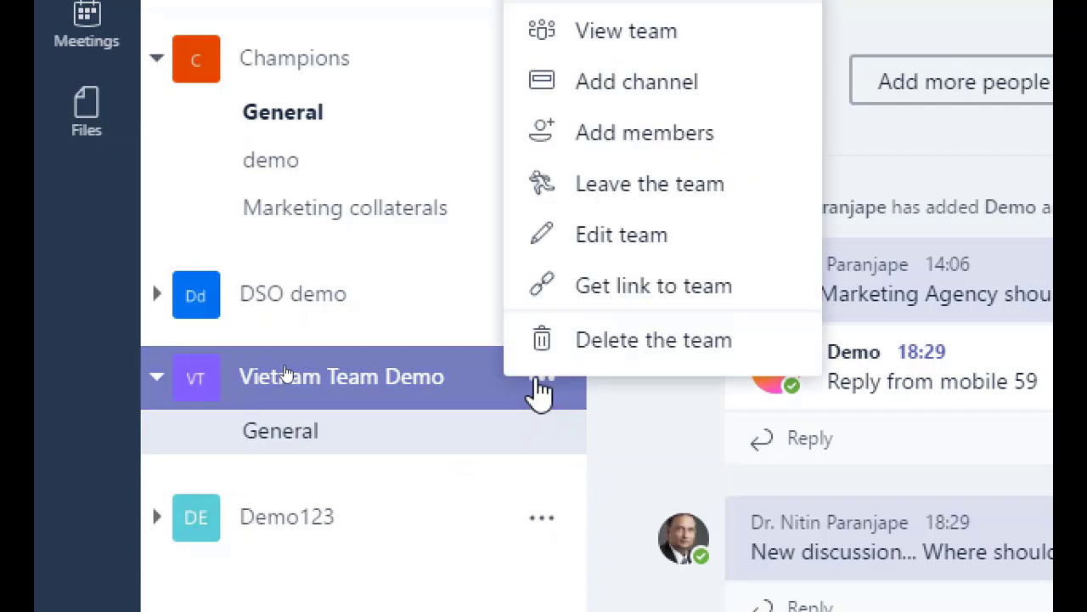
left_click(663, 85)
type("Event")
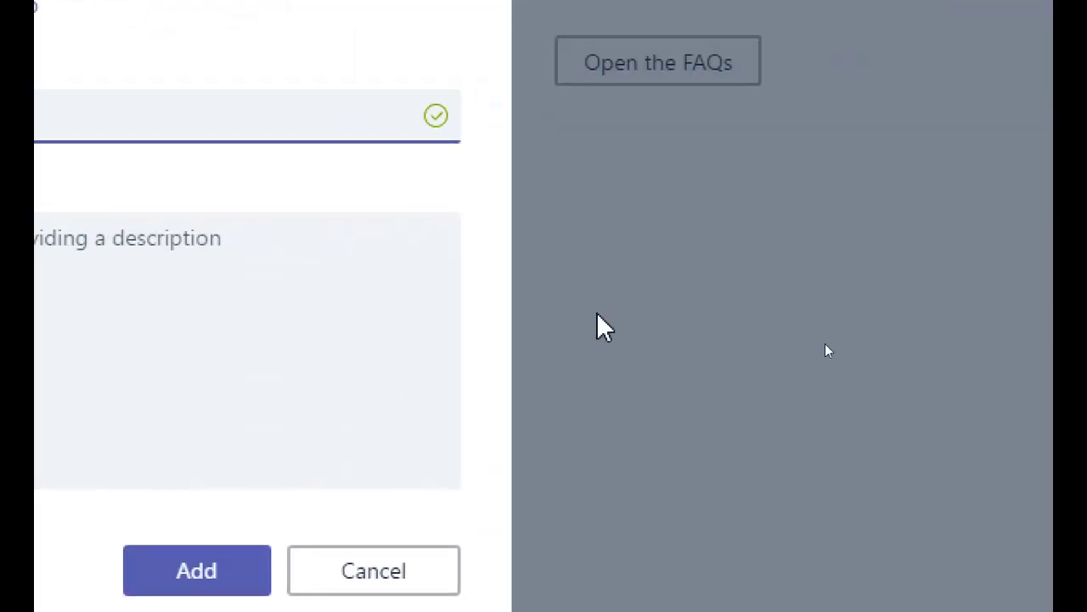
left_click(204, 575)
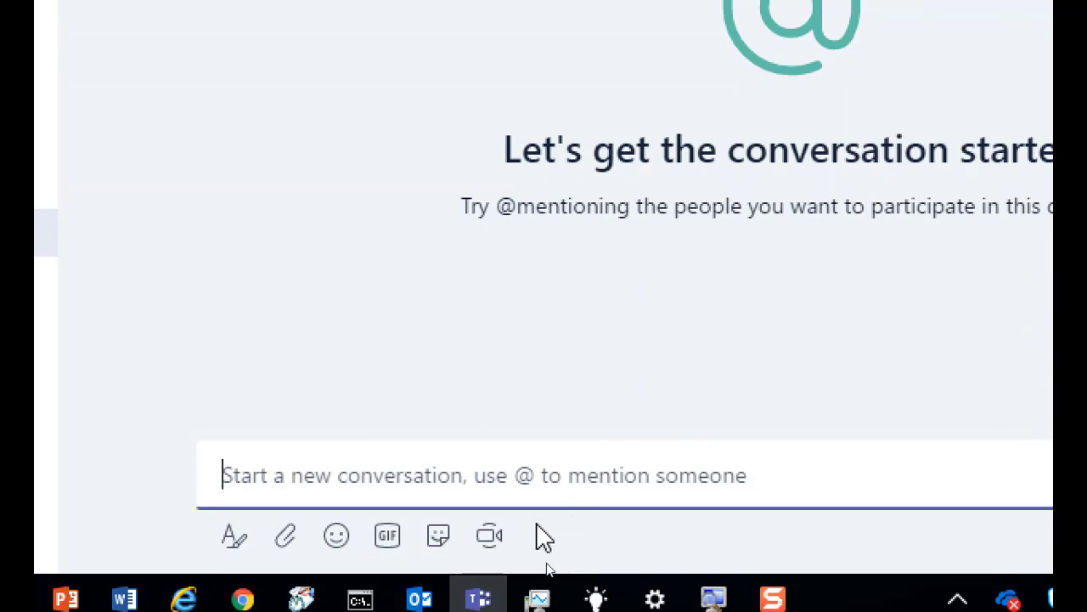
Insert a SuccessKid meme with the top caption 'You are wrong' into the Event message draft.
left_click(386, 535)
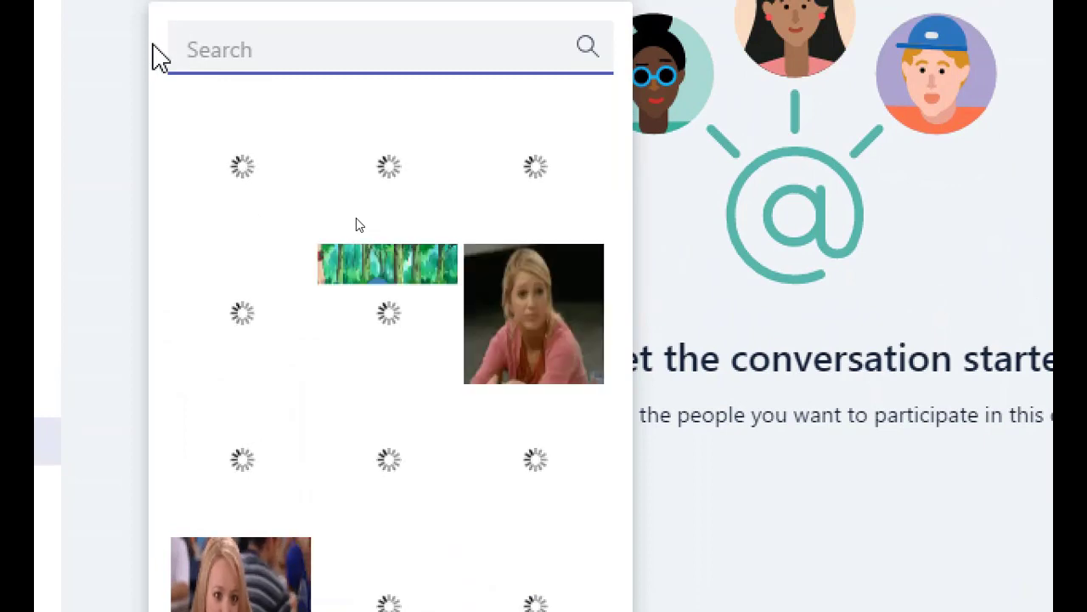
left_click(692, 531)
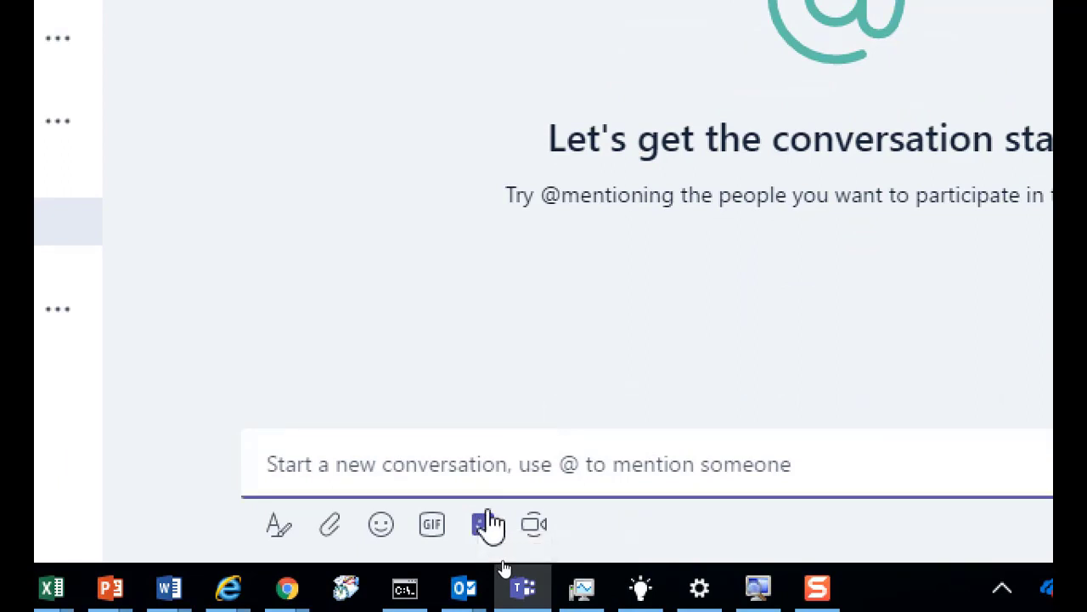
left_click(483, 524)
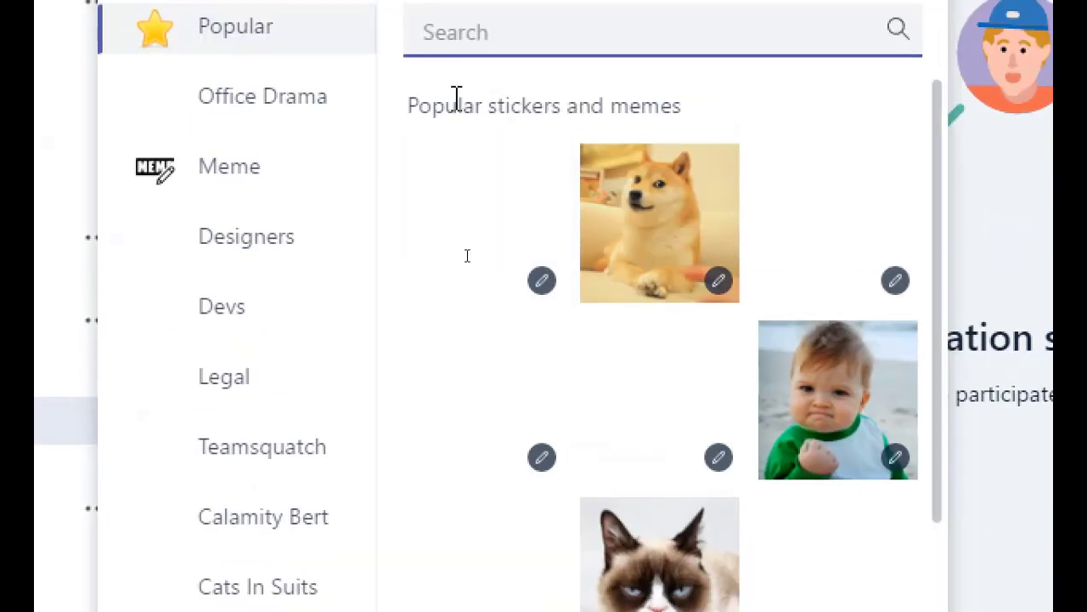
left_click(865, 438)
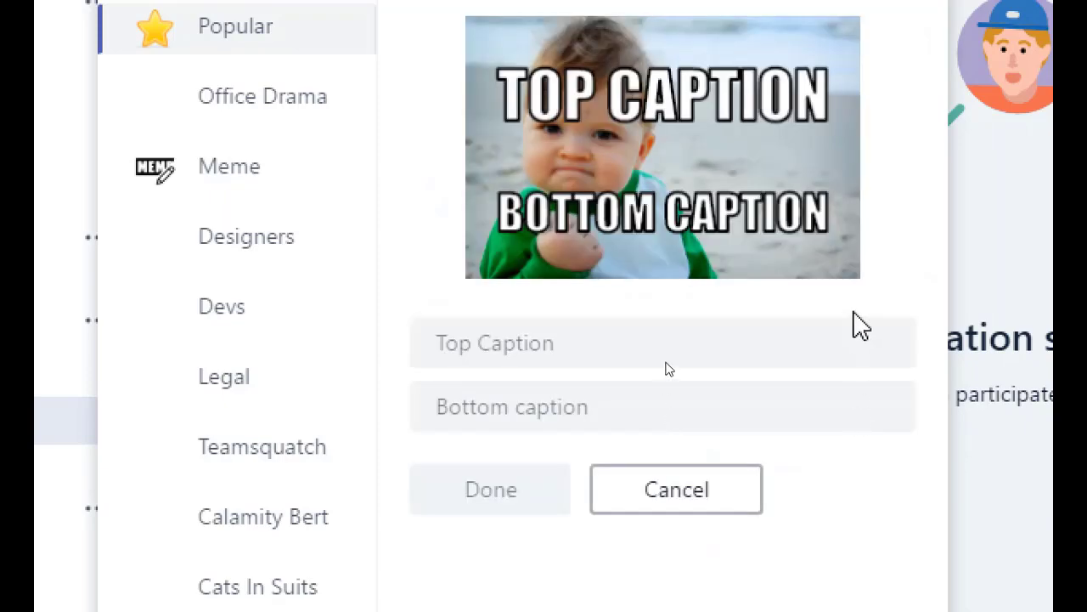
left_click(550, 350)
type("You are wrong")
left_click(493, 503)
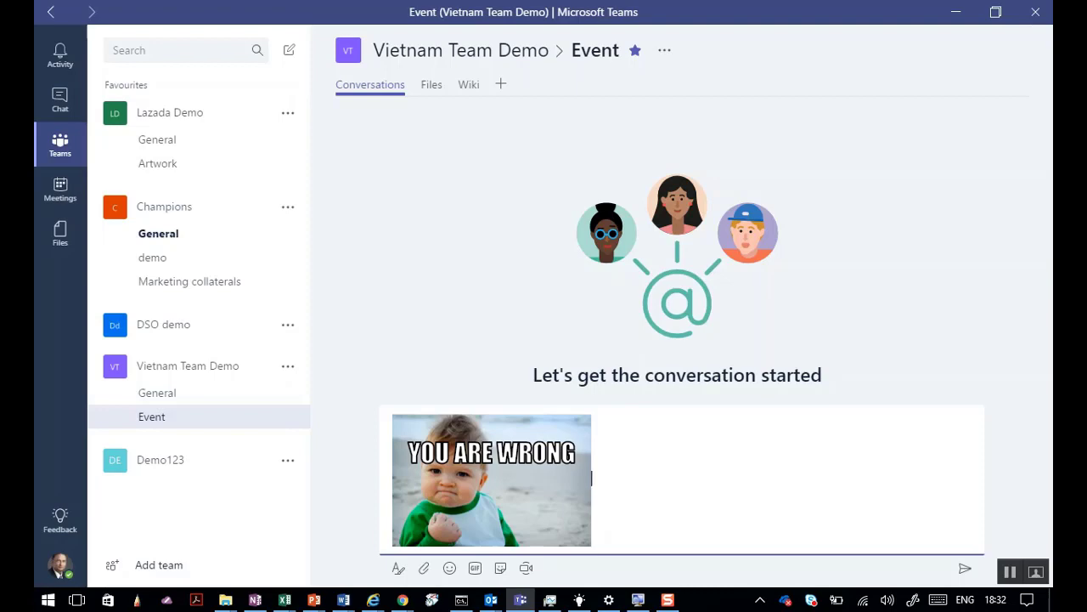
key("alt+Tab")
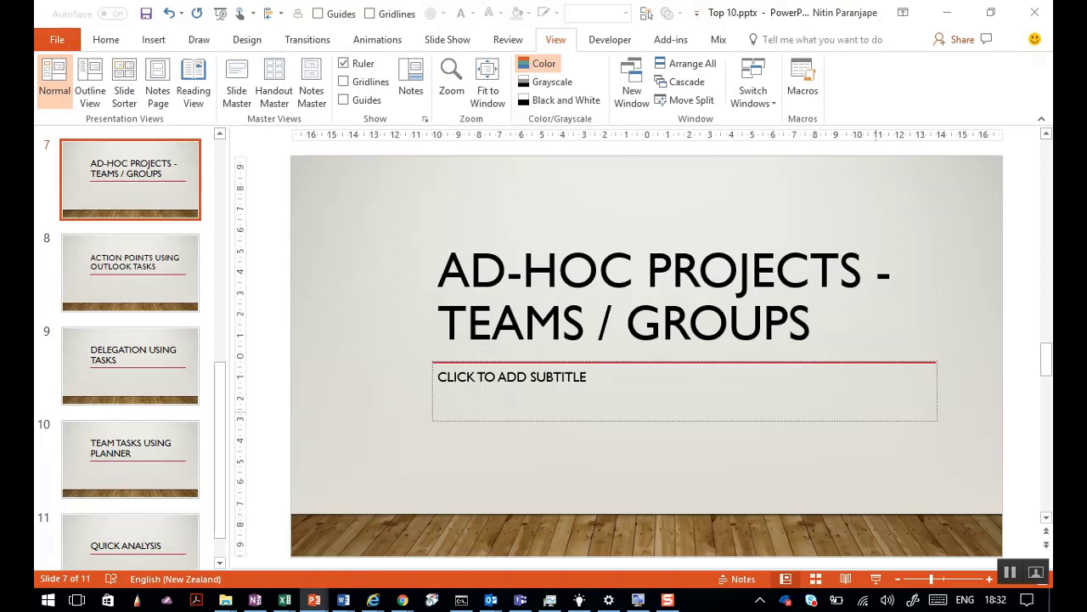
key("alt+Tab")
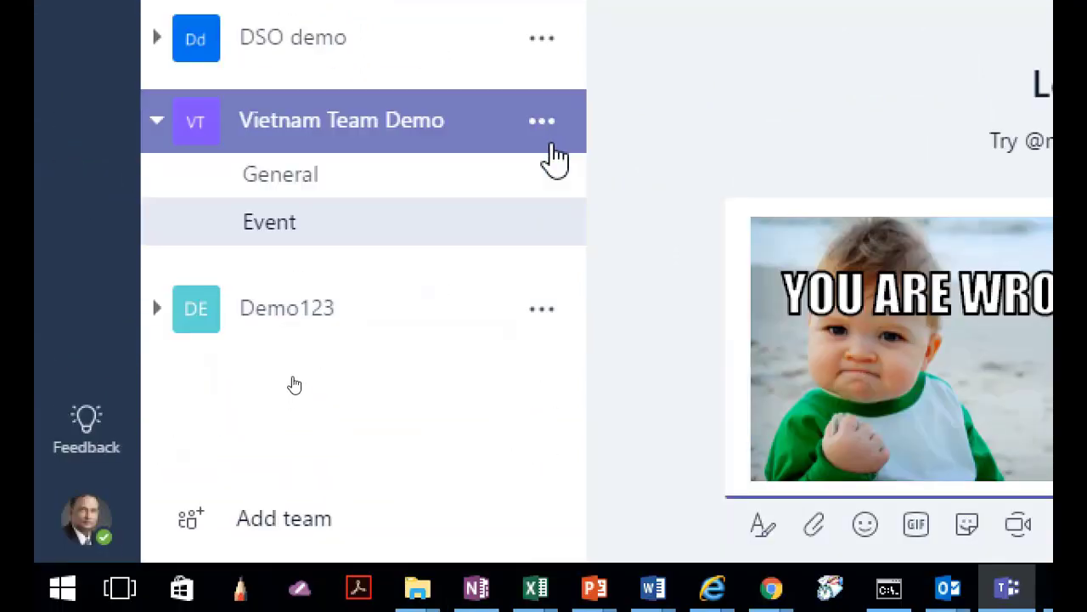
Dismiss the Vietnam Team Demo options menu and scroll through the Add a tab app gallery.
left_click(541, 126)
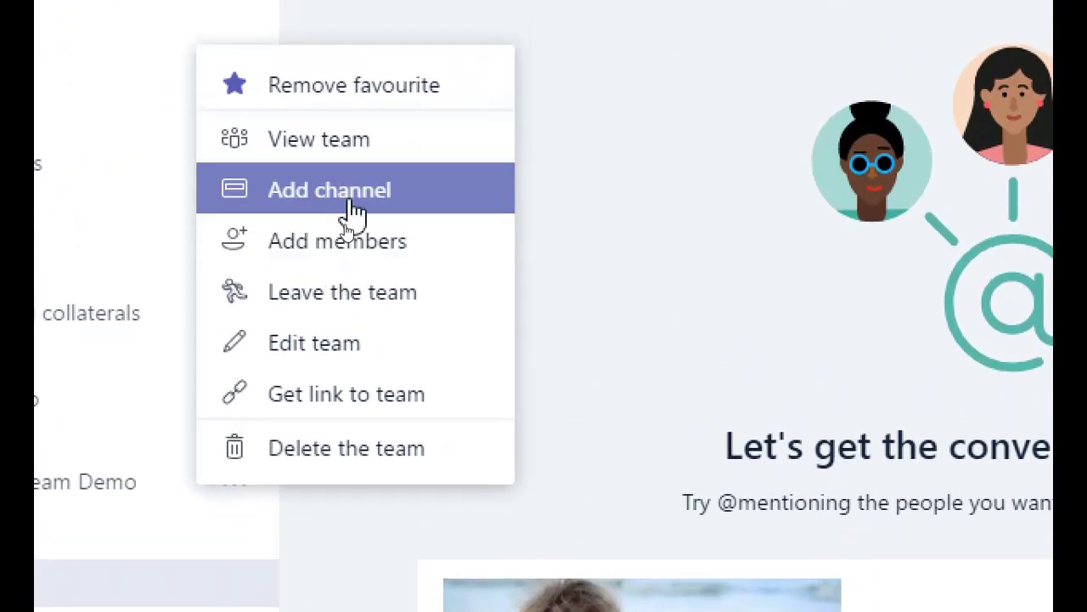
left_click(546, 218)
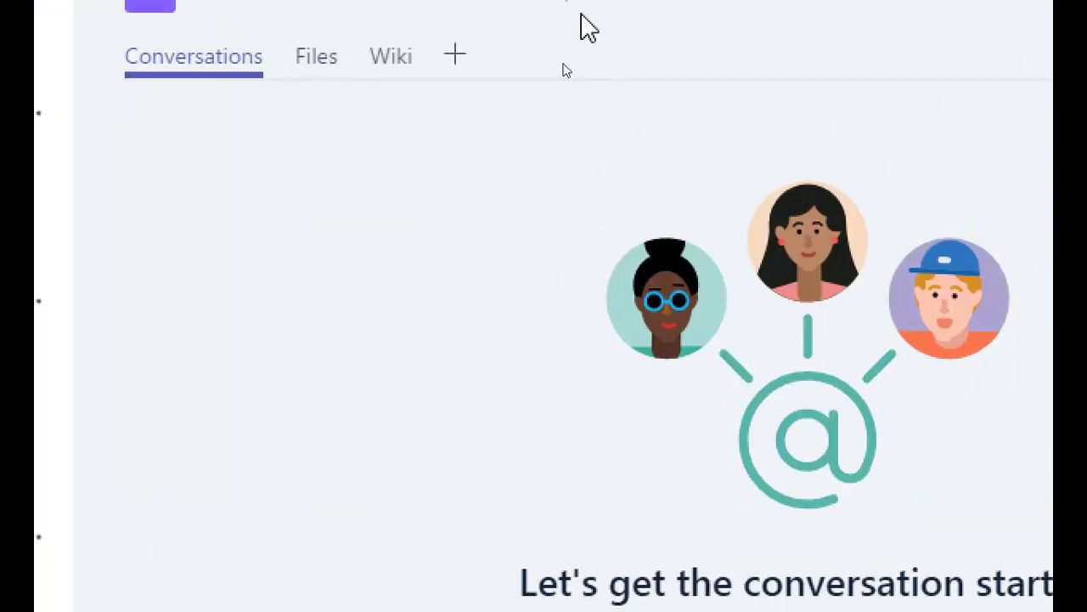
left_click(456, 56)
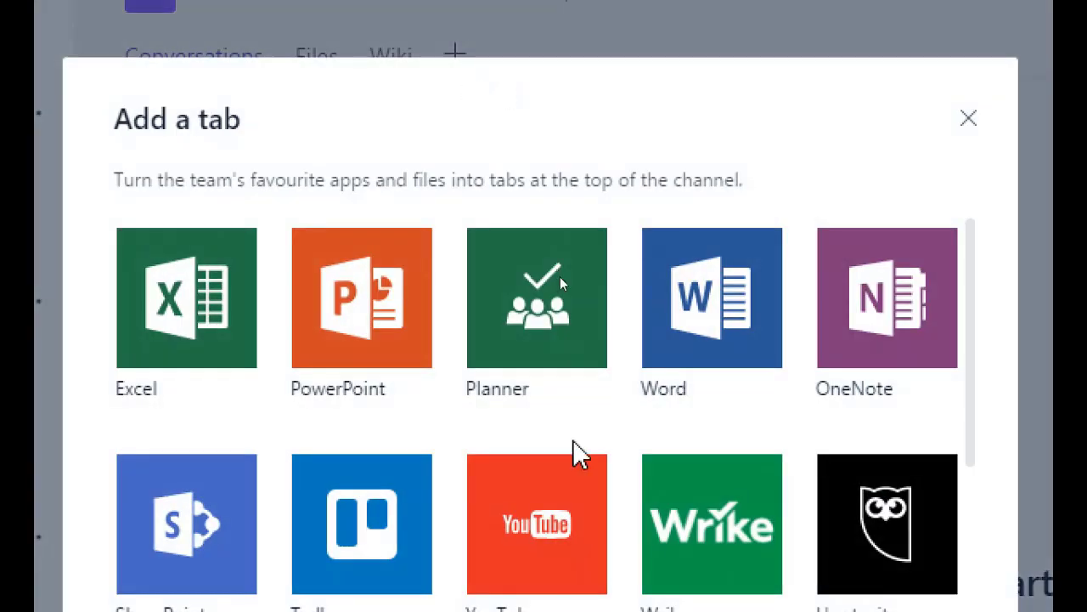
scroll(576, 454, "down", 5)
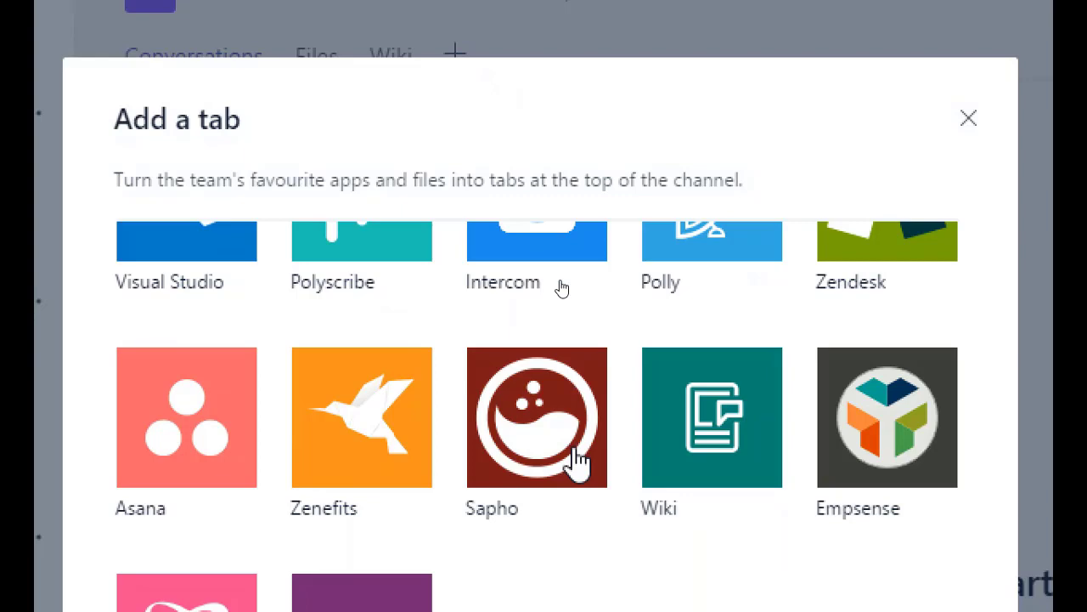
scroll(576, 461, "up", 5)
scroll(576, 462, "down", 4)
scroll(578, 461, "up", 3)
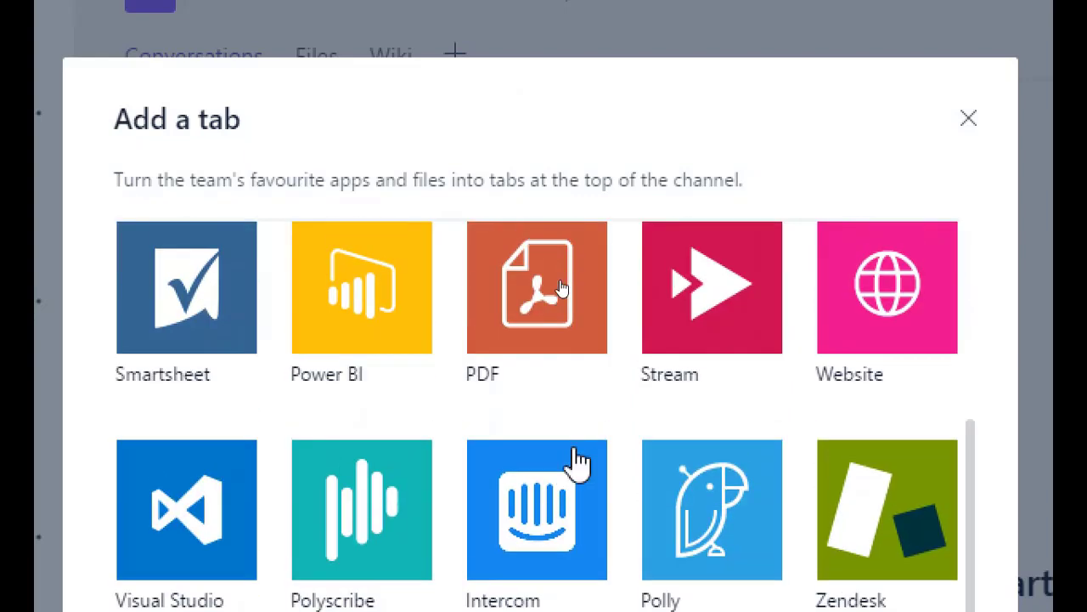
scroll(578, 462, "down", 5)
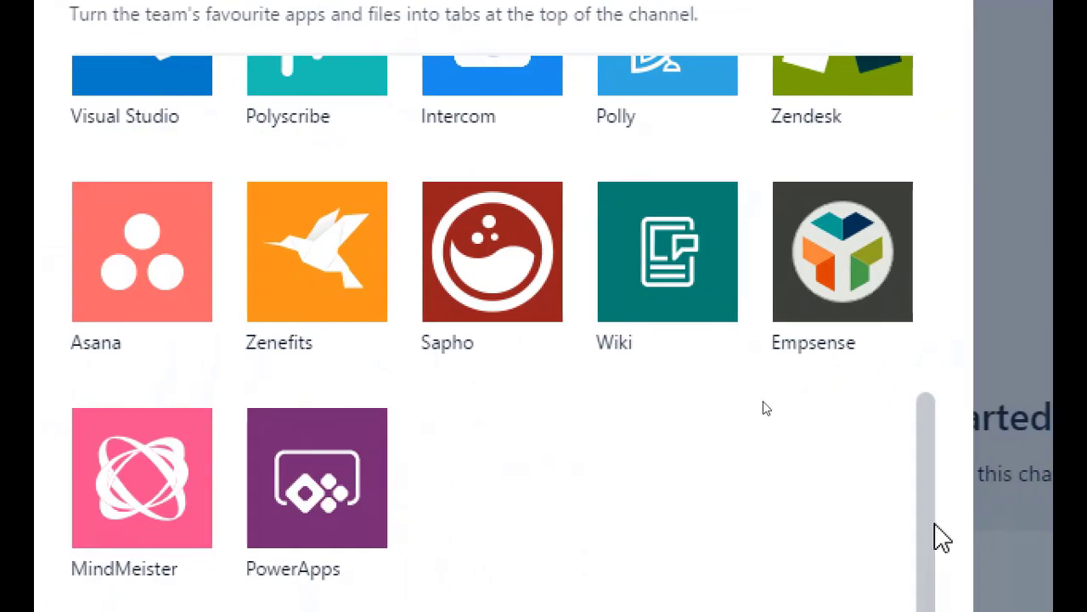
scroll(646, 395, "up", 8)
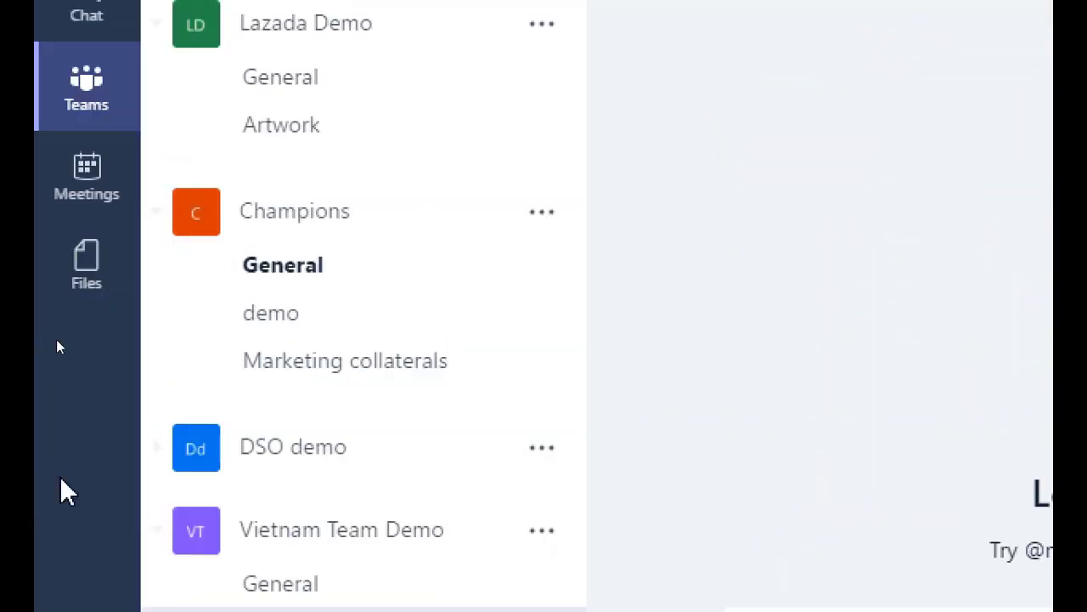
Open the Event channel listed under Vietnam Team Demo.
left_click(544, 217)
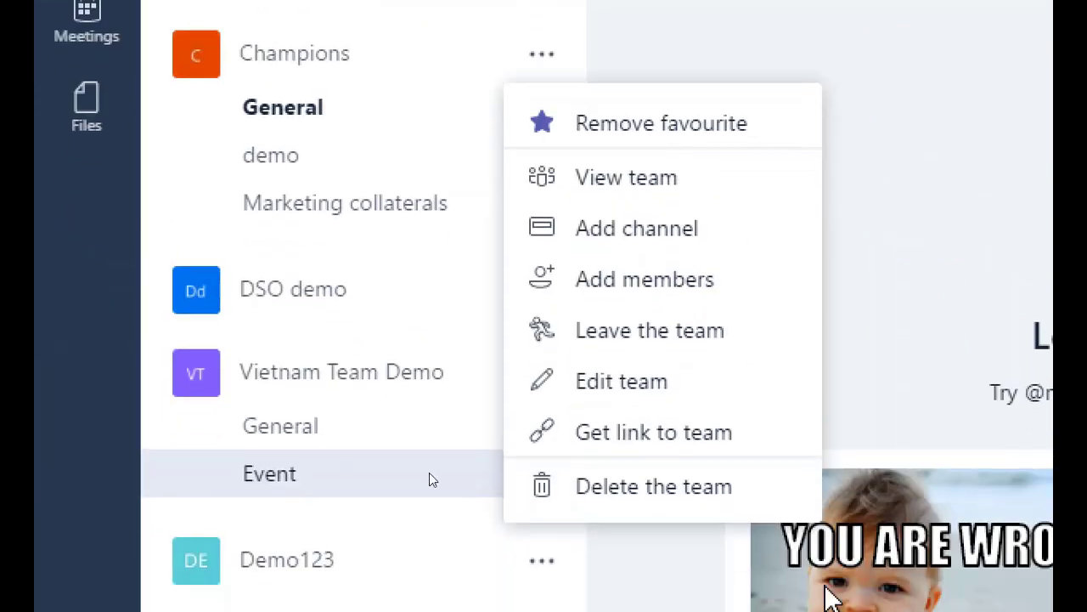
left_click(461, 348)
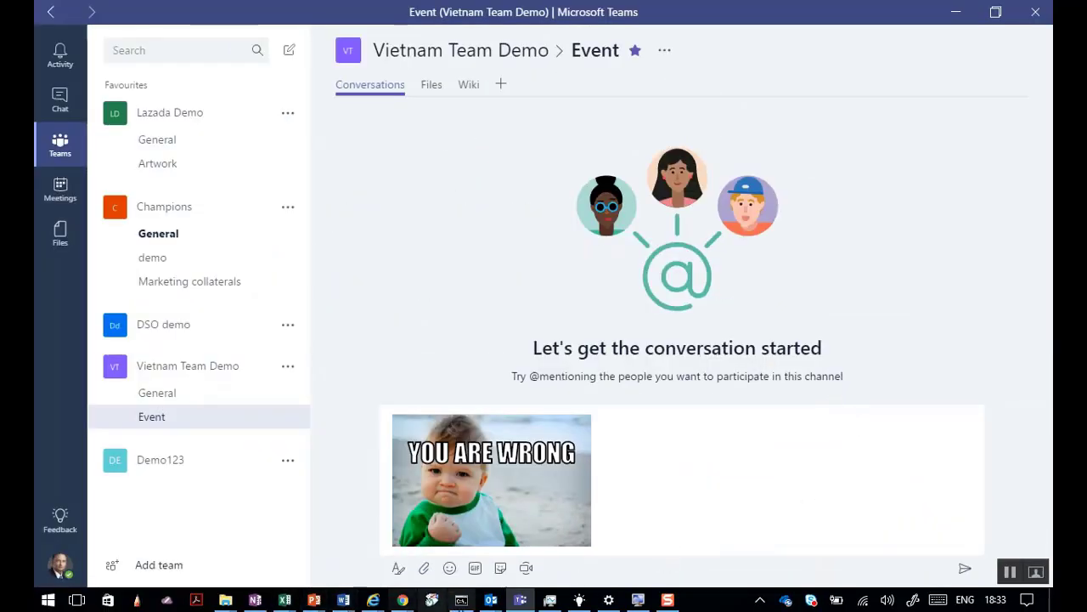
Replace all of the OneNote note's text with 'What is missing'.
left_click(255, 600)
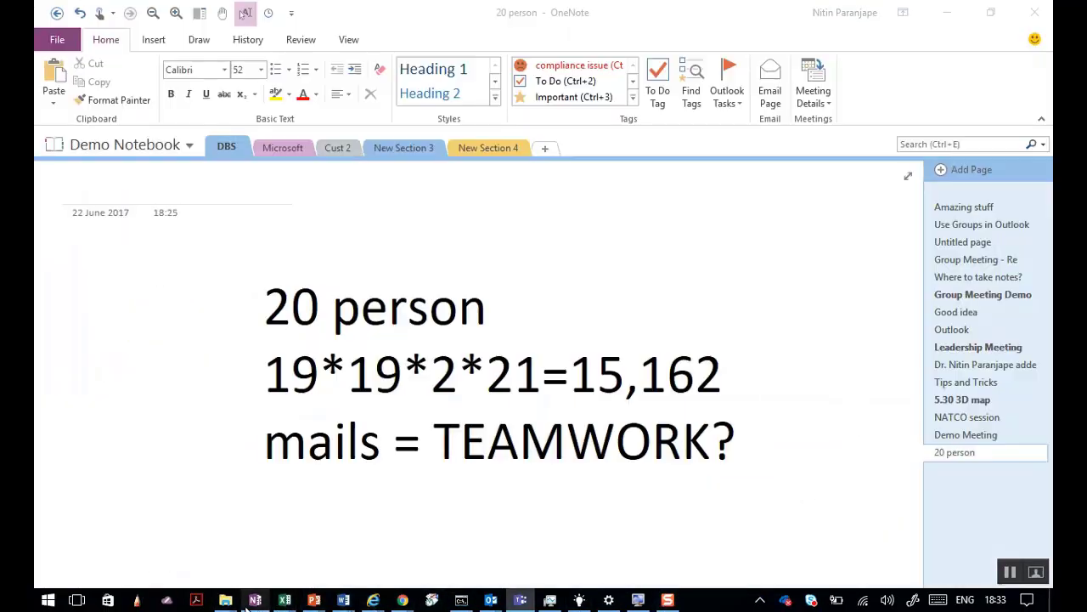
key("ctrl+a")
key("ctrl+a")
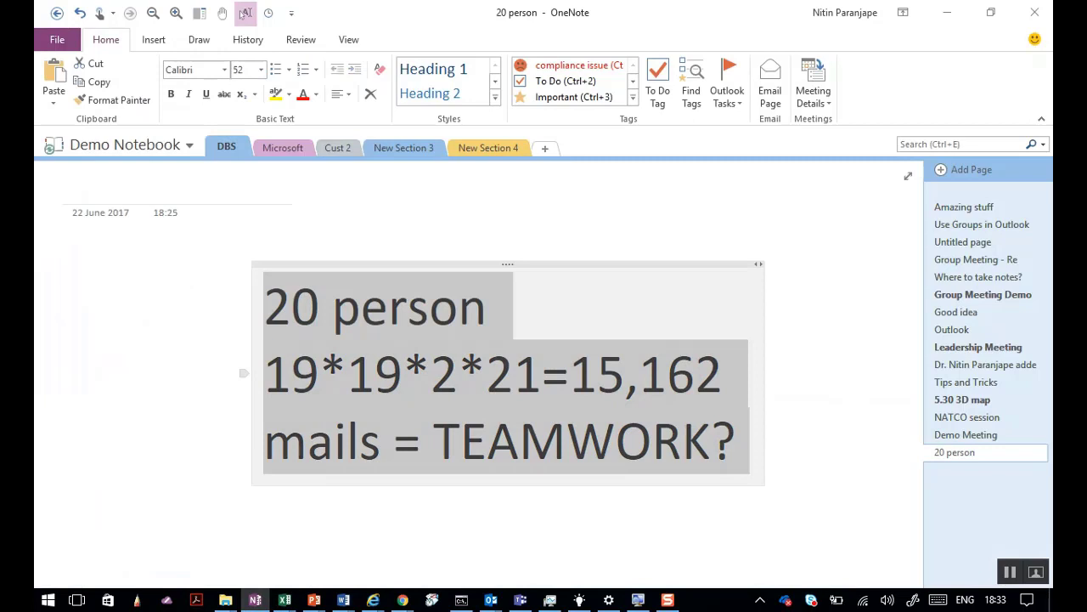
type("wHAT is miss")
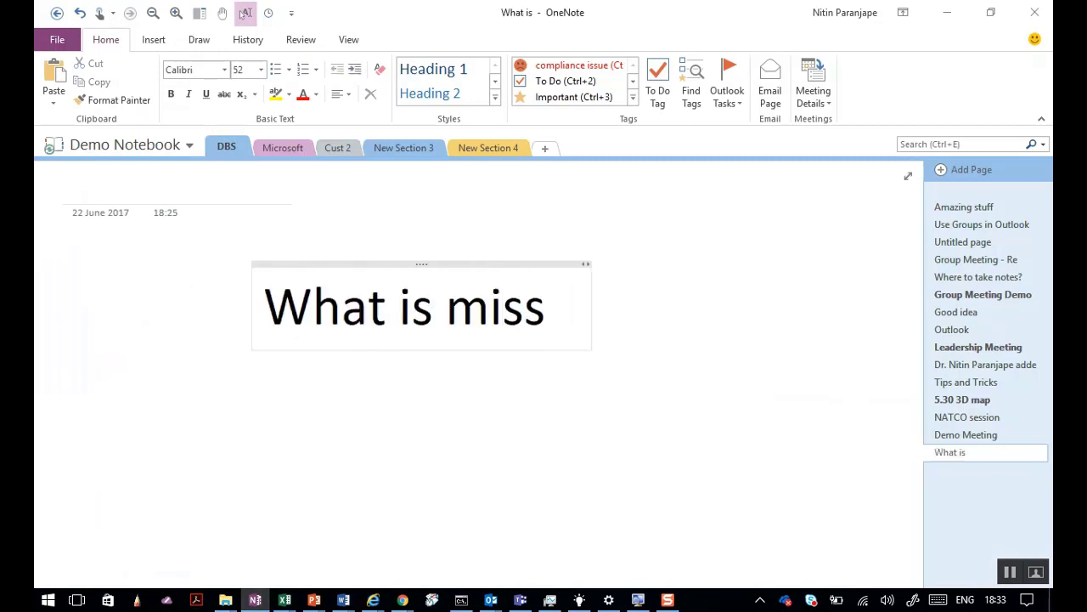
type("ing")
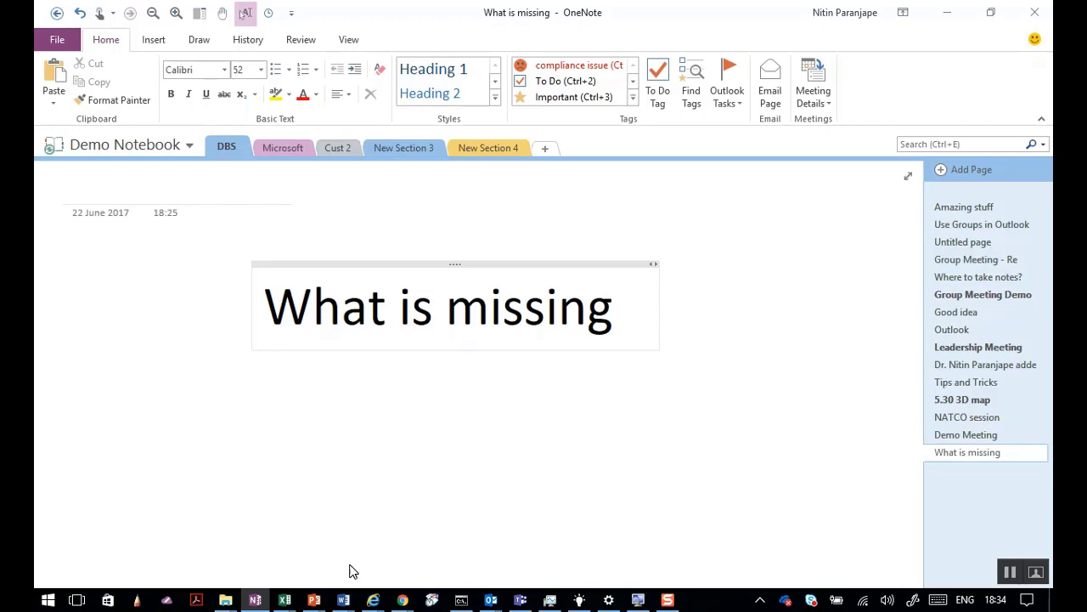
Switch to the Outlook task list, back to OneNote, then preview the browser windows.
left_click(491, 599)
left_click(443, 546)
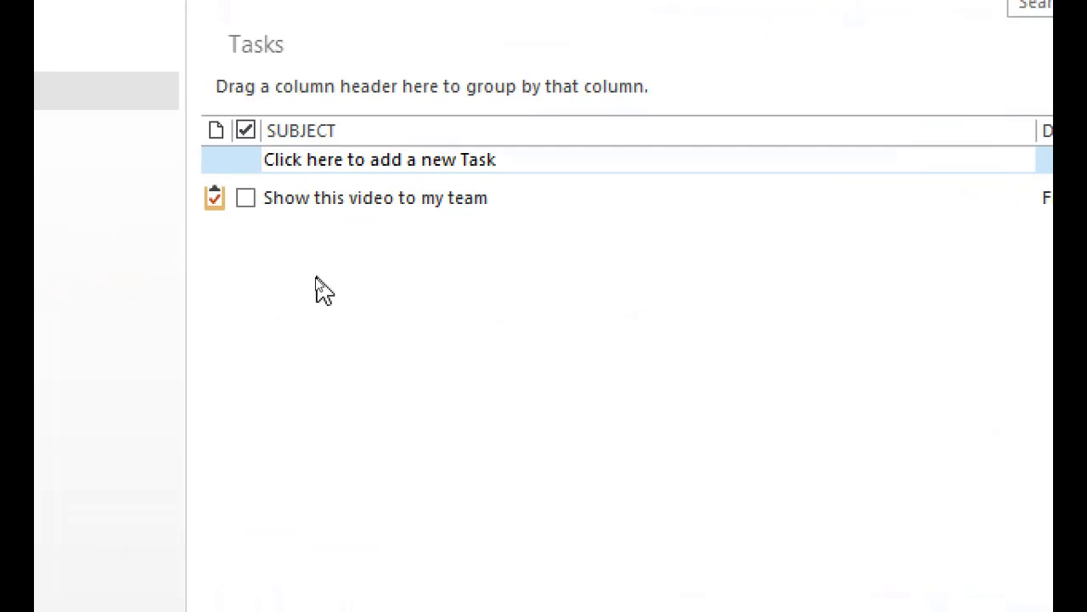
key("alt+Tab")
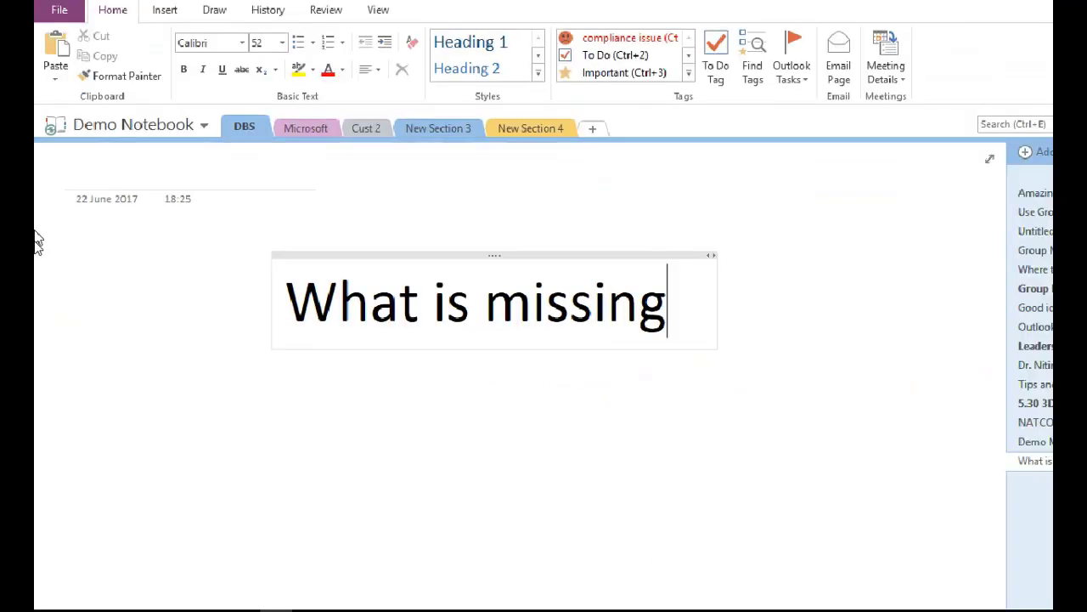
left_click(372, 600)
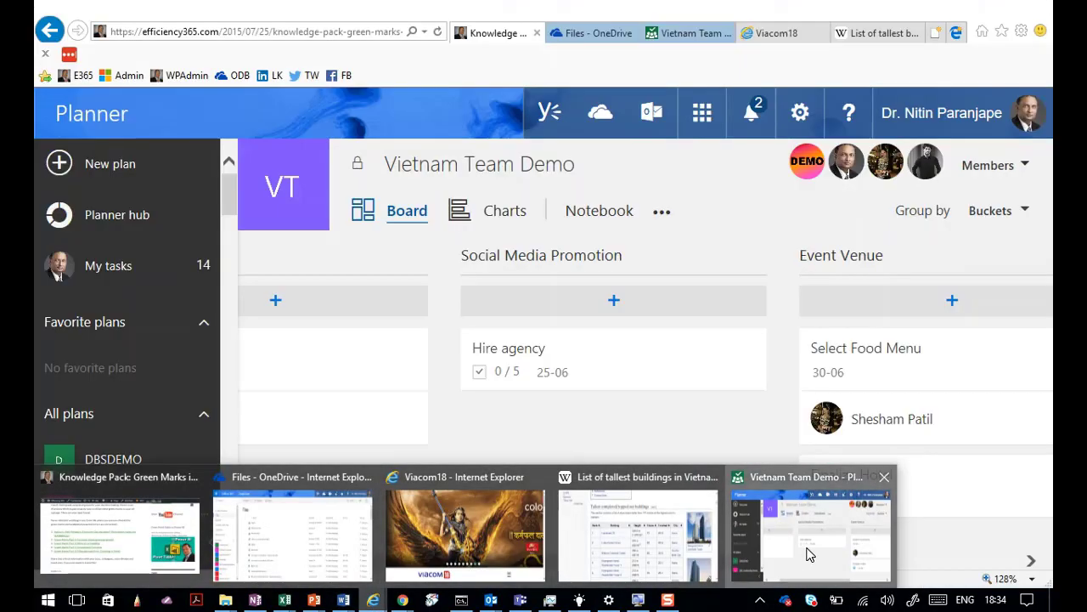
Return from OneDrive to the Vietnam Team Demo board and scroll to Social Media Promotion.
left_click(813, 544)
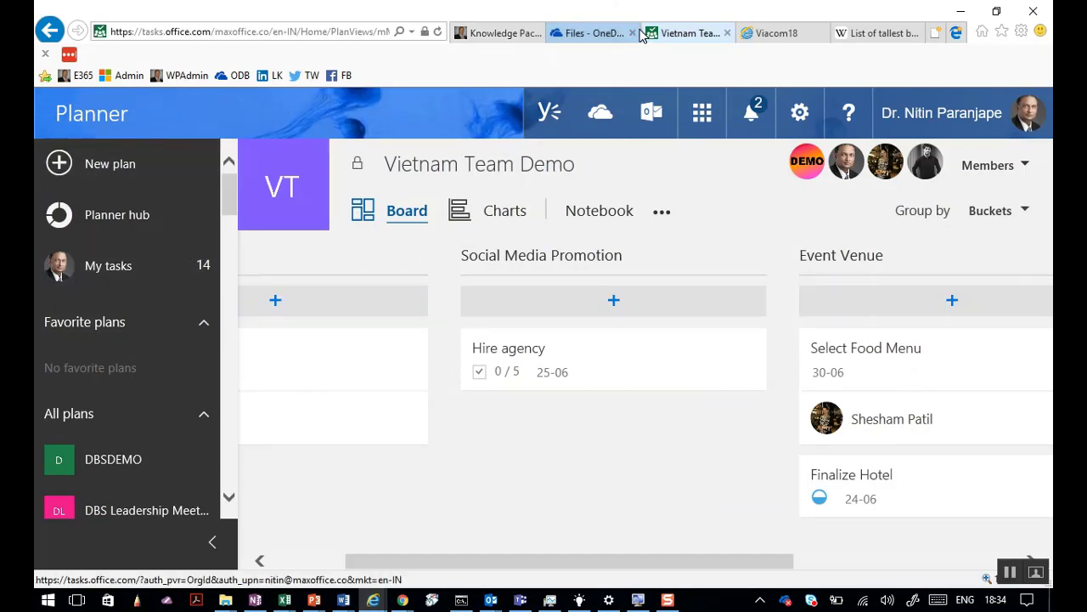
left_click(578, 38)
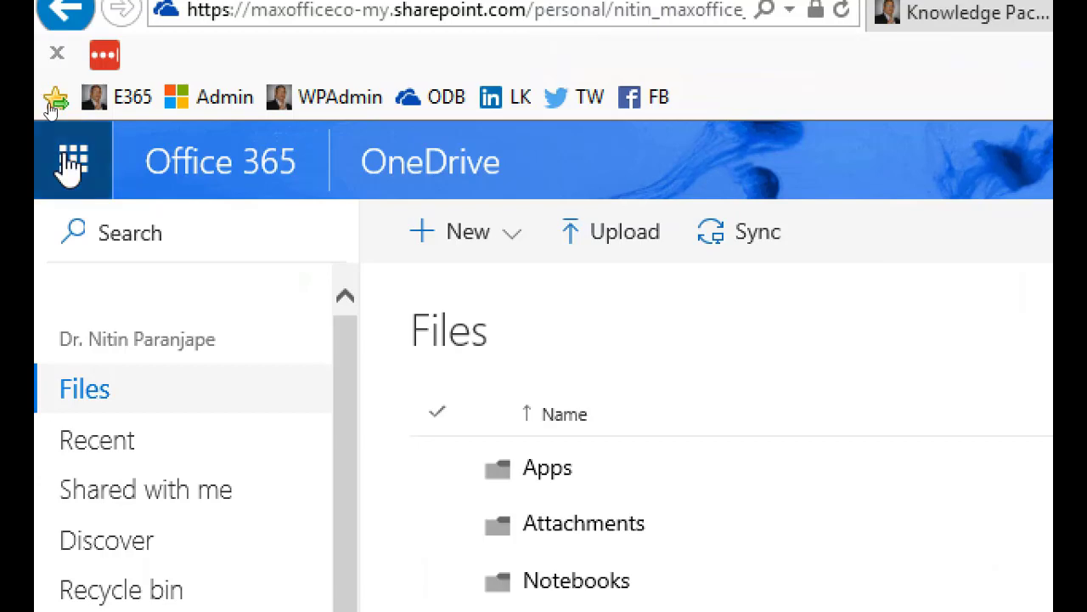
left_click(71, 163)
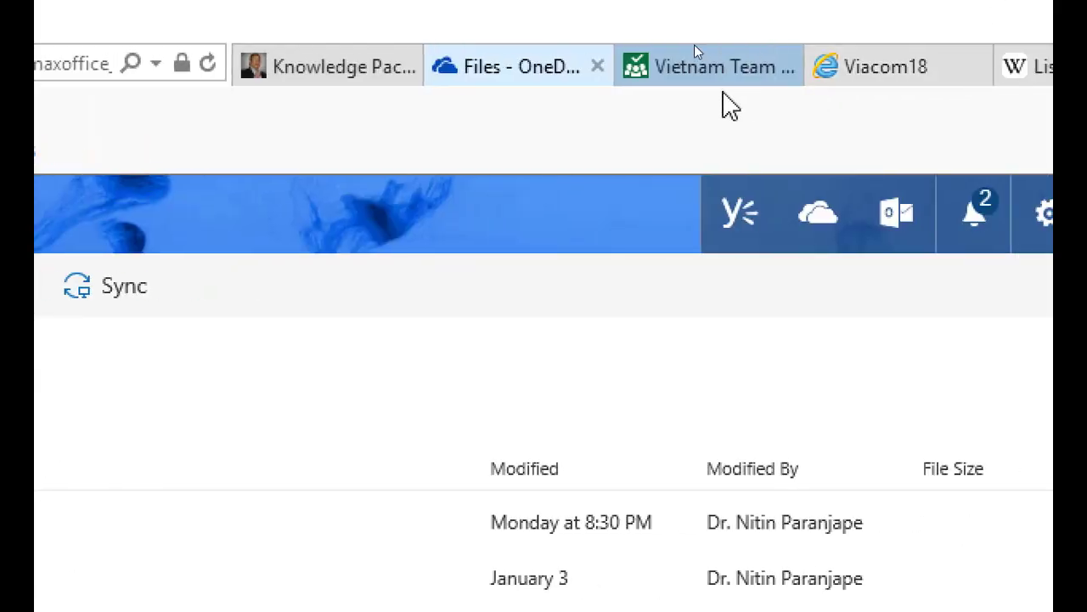
left_click(708, 73)
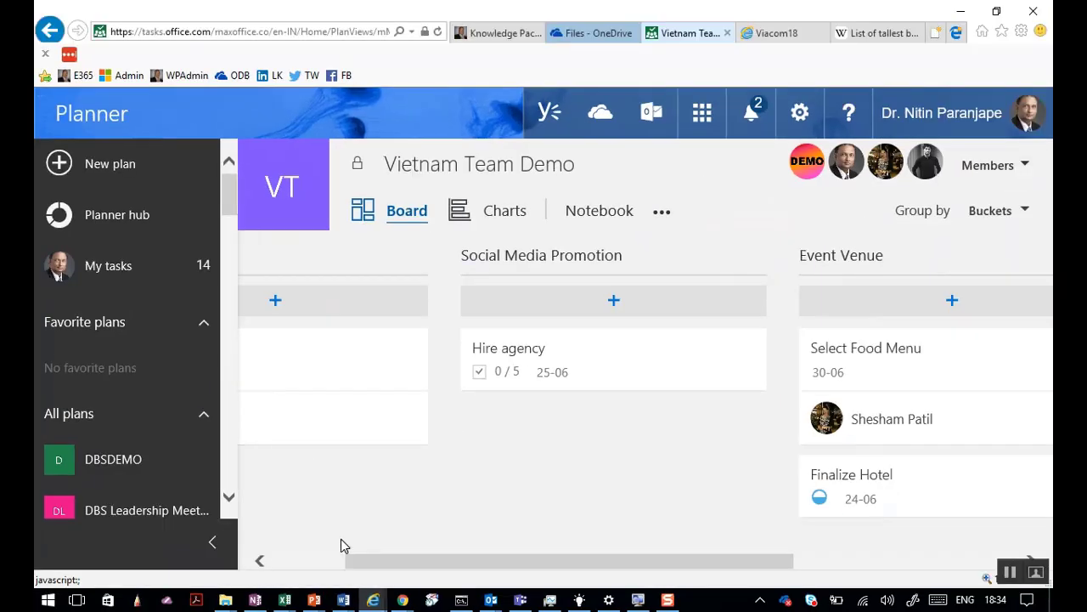
left_click_drag(364, 564, 175, 560)
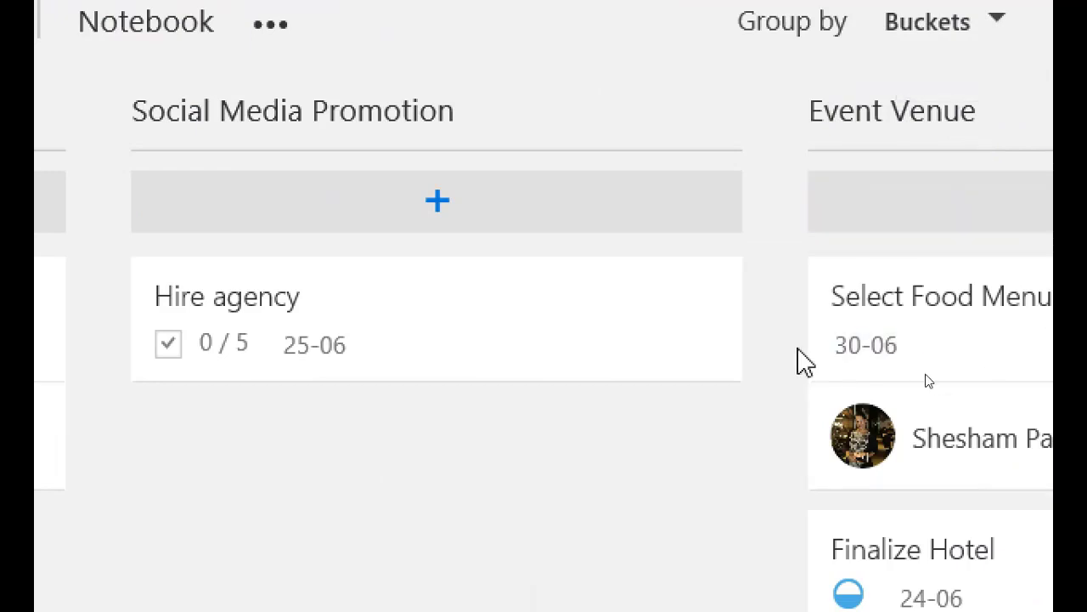
left_click(437, 214)
Add the task 'Analyze FB data', due the 24th and assigned to a team member.
type("Analyze")
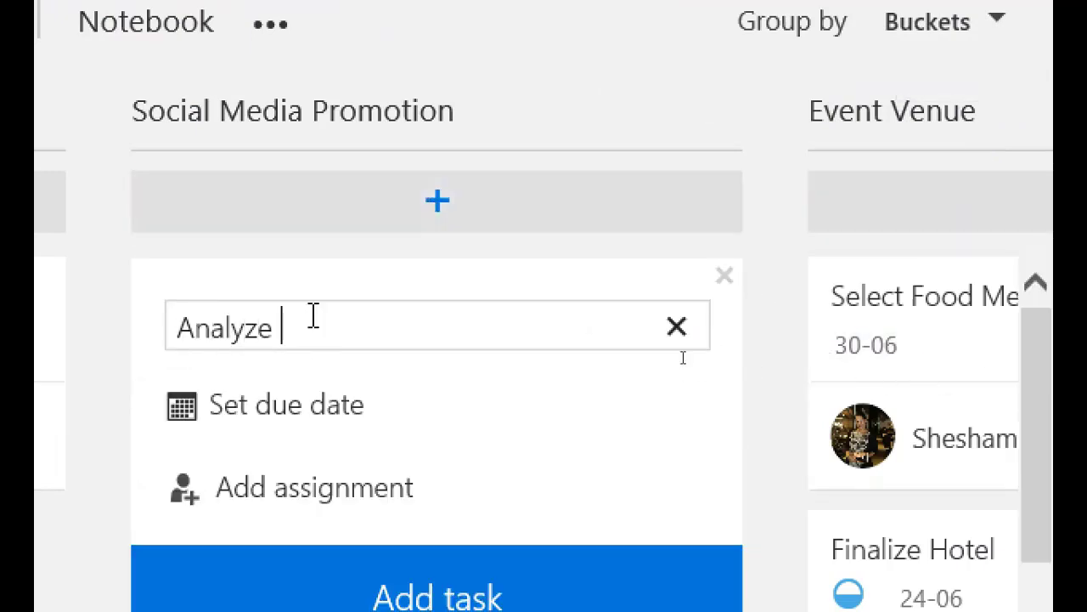
type(" FB data")
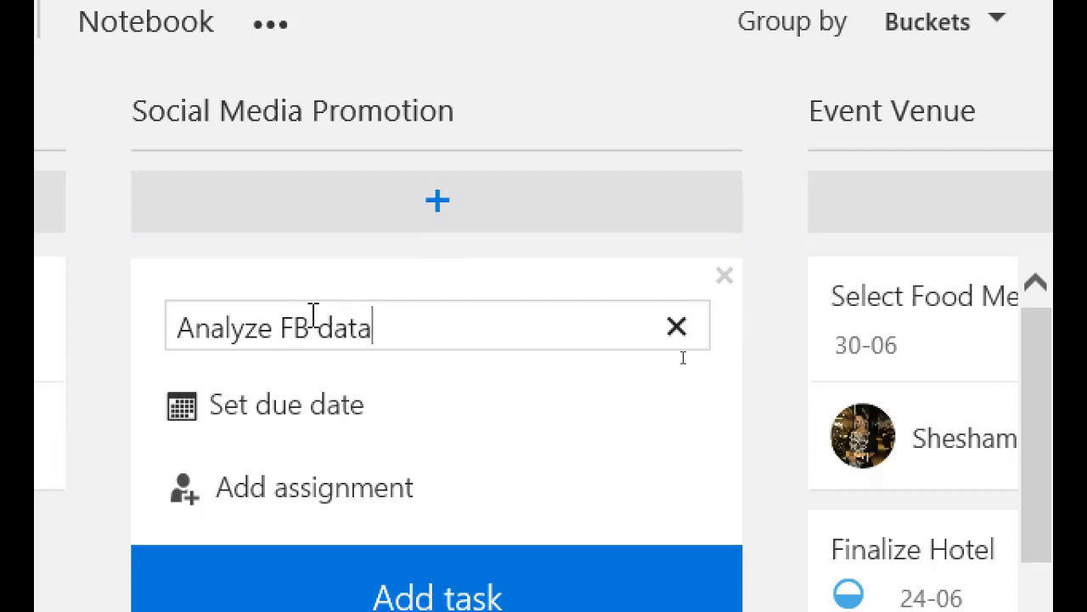
left_click(299, 407)
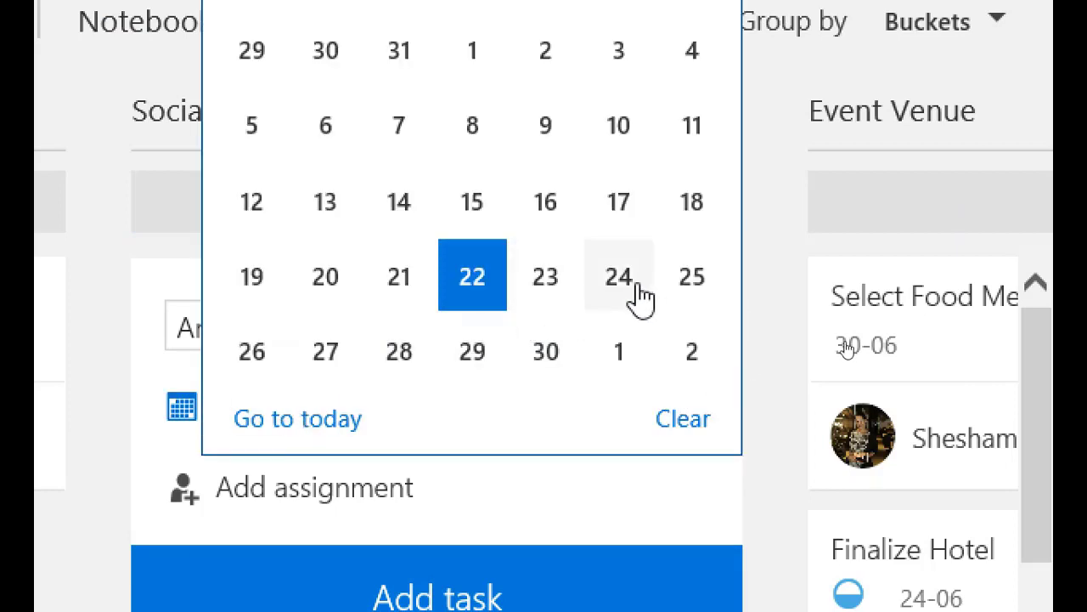
left_click(639, 298)
left_click(269, 497)
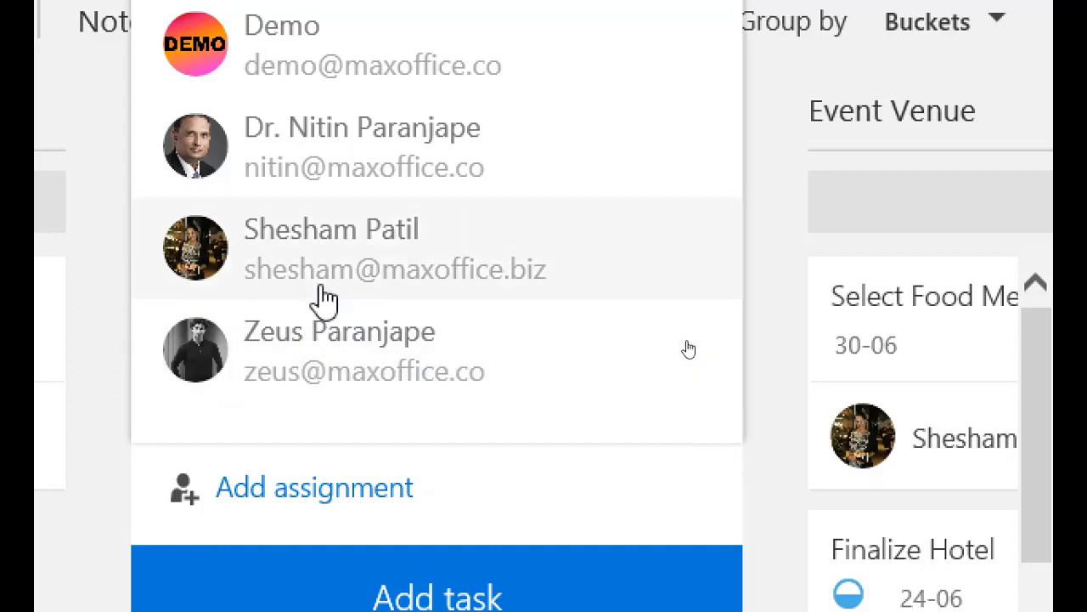
left_click(326, 299)
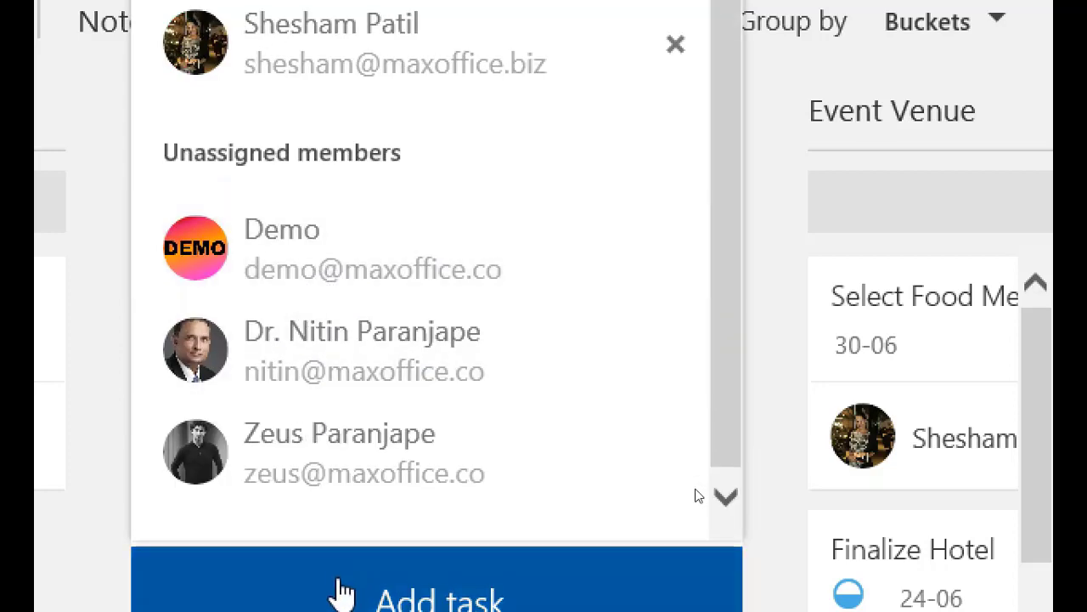
left_click(342, 595)
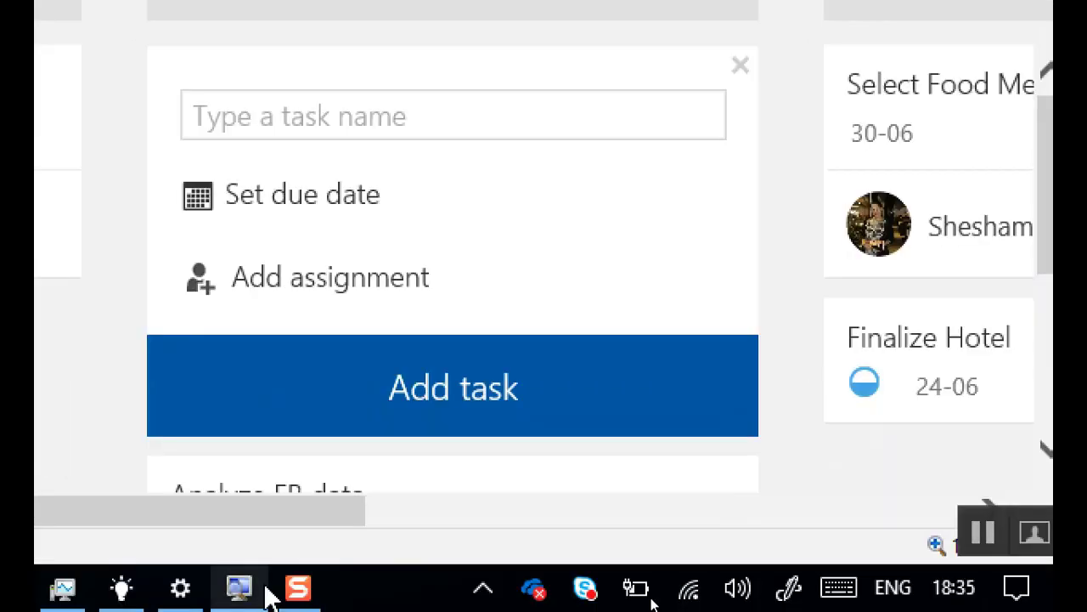
scroll(540, 517, "down", 3)
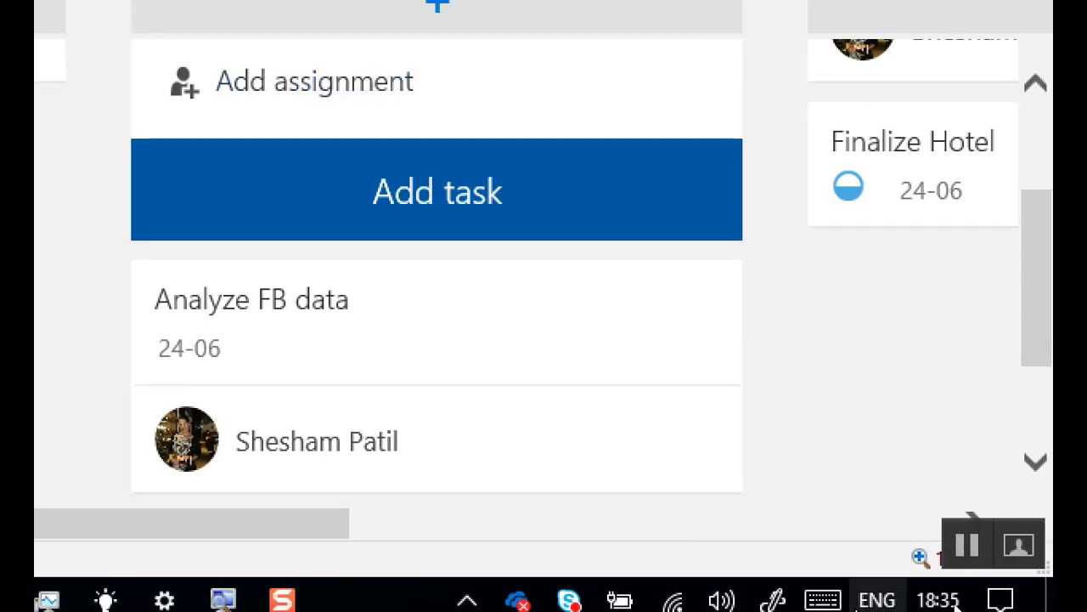
Open the Finalize Hotel task details on the board, then close them again.
left_click_drag(307, 524, 655, 515)
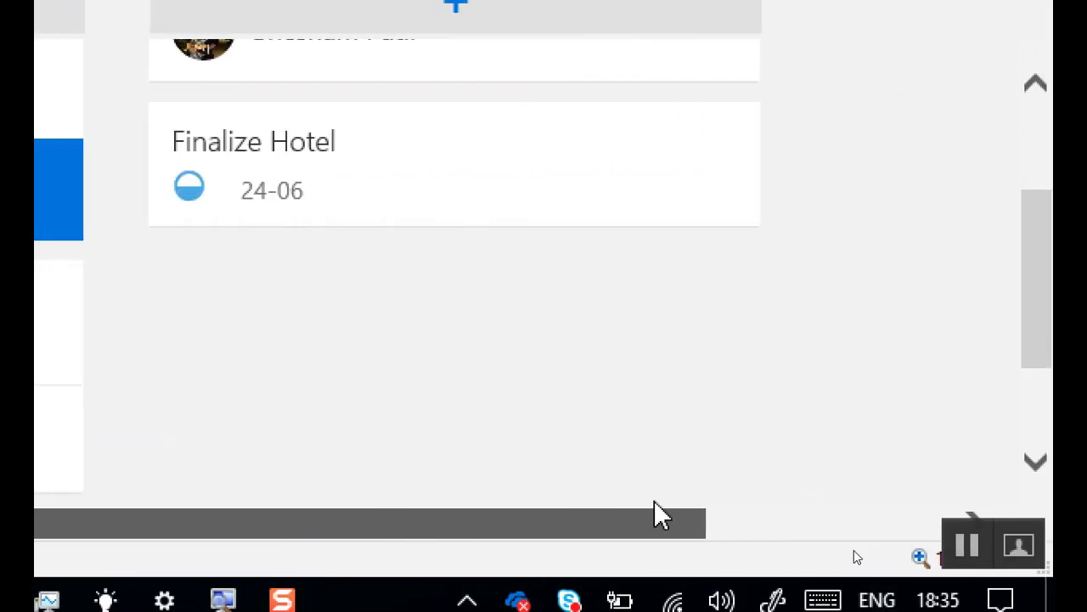
scroll(529, 417, "up", 2)
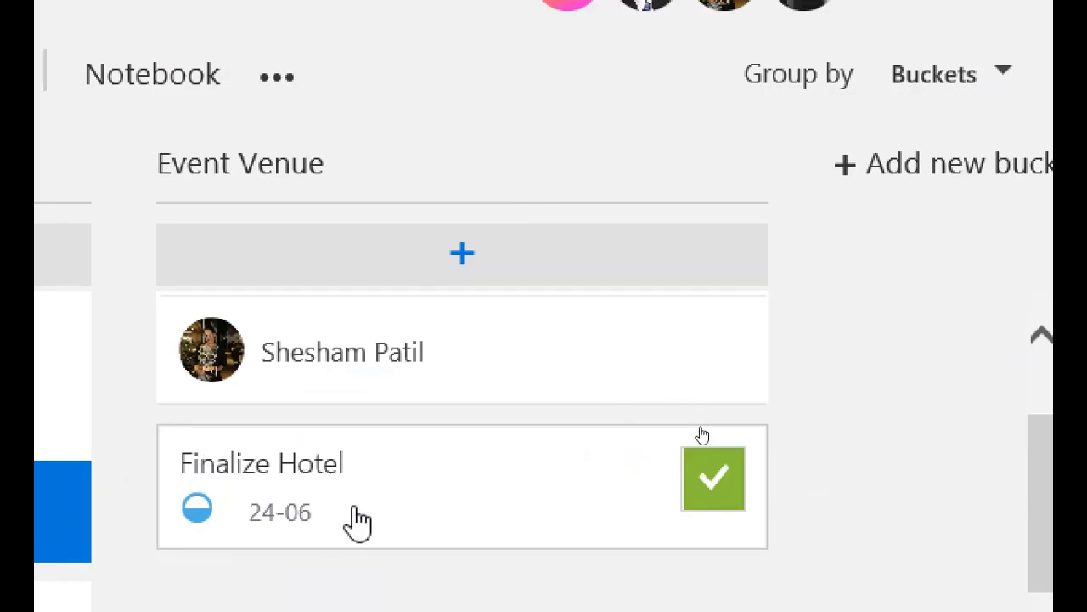
left_click(439, 493)
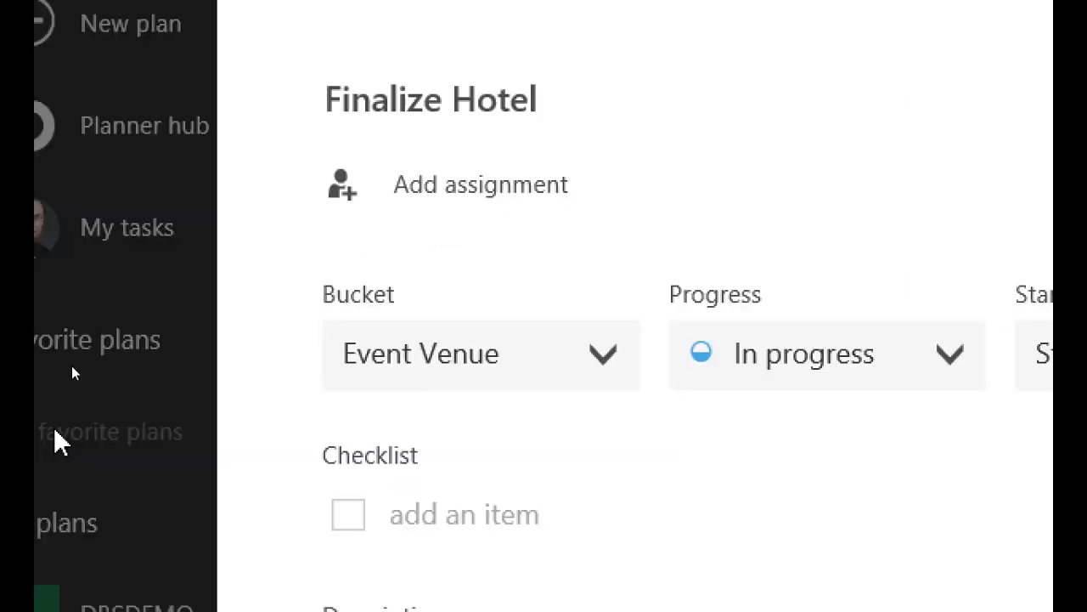
key("Escape")
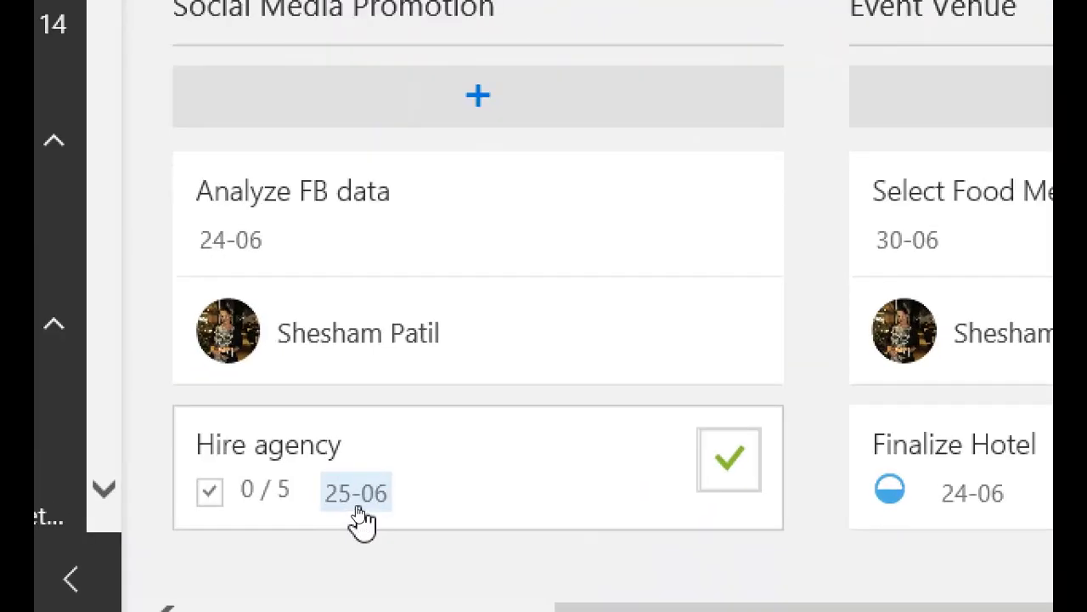
Add the comment 'anybody can but comment' to the Hire agency task and close its details.
left_click(468, 473)
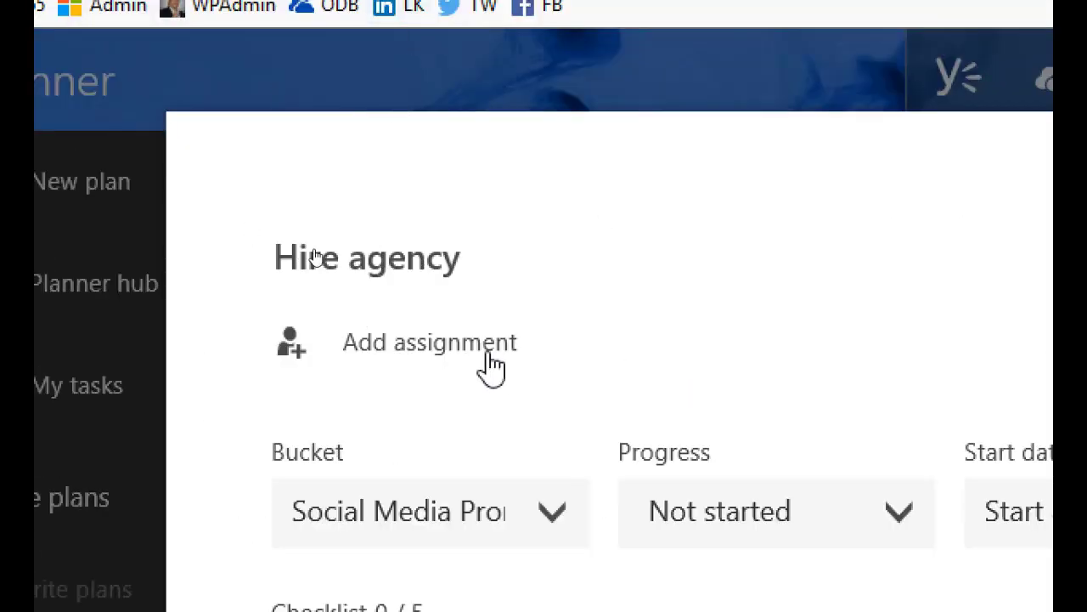
scroll(424, 340, "down", 3)
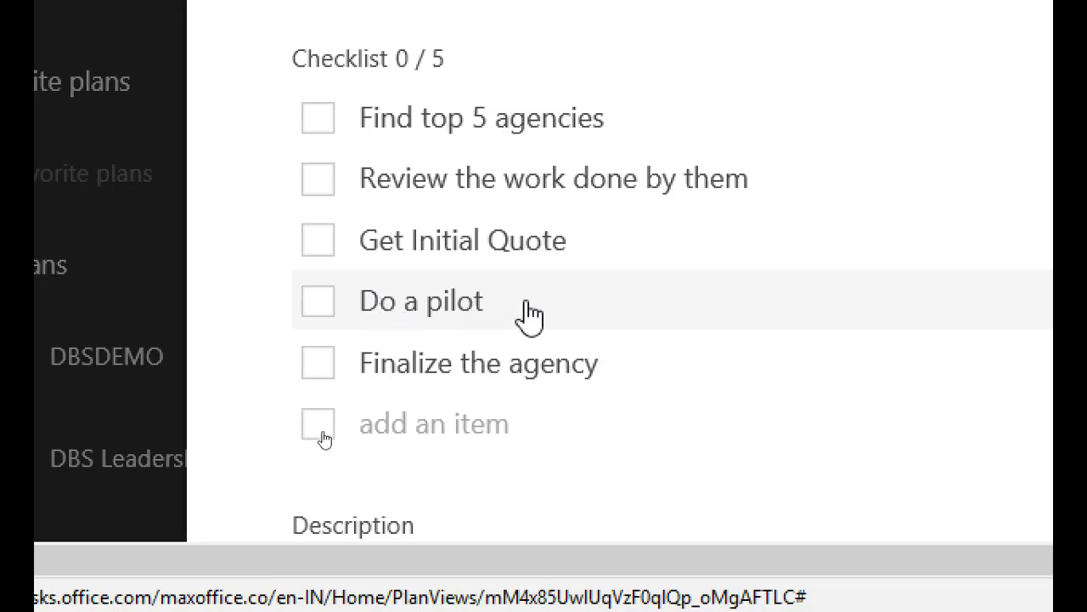
scroll(621, 292, "down", 10)
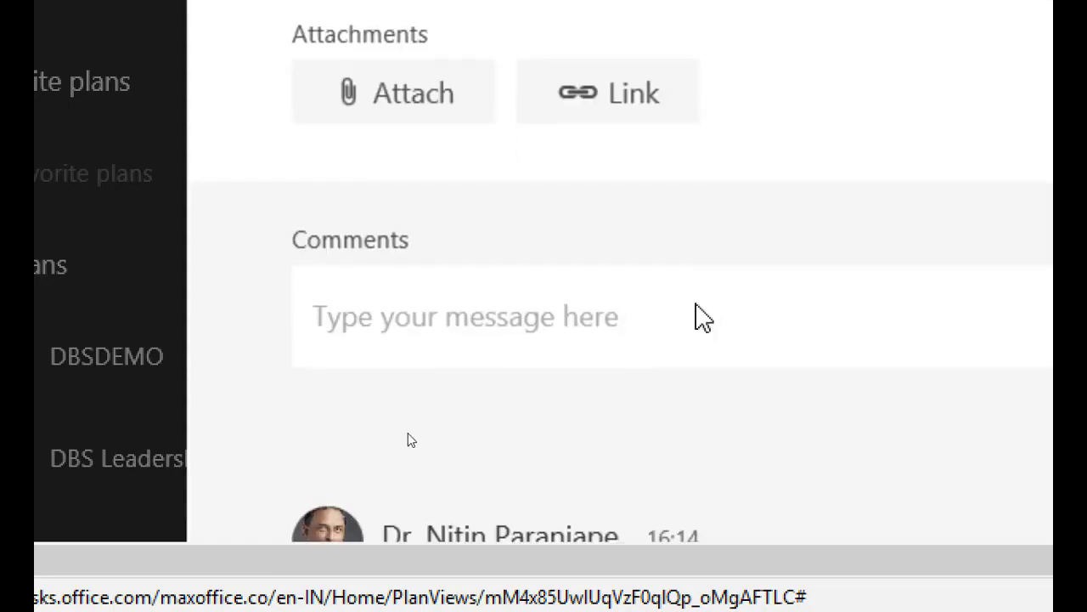
scroll(696, 316, "up", 5)
scroll(701, 320, "down", 5)
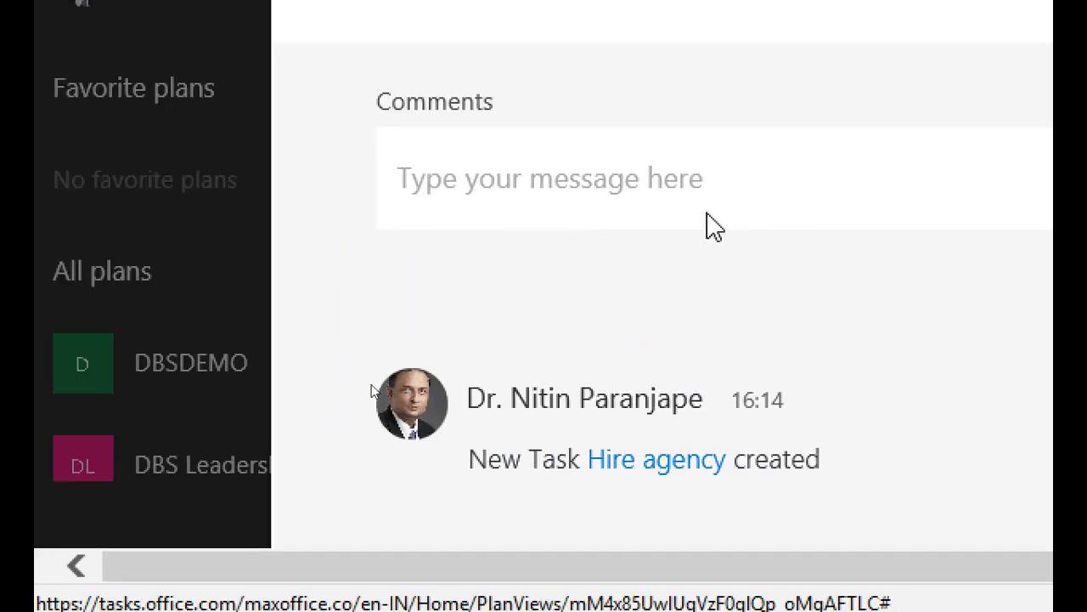
left_click(568, 182)
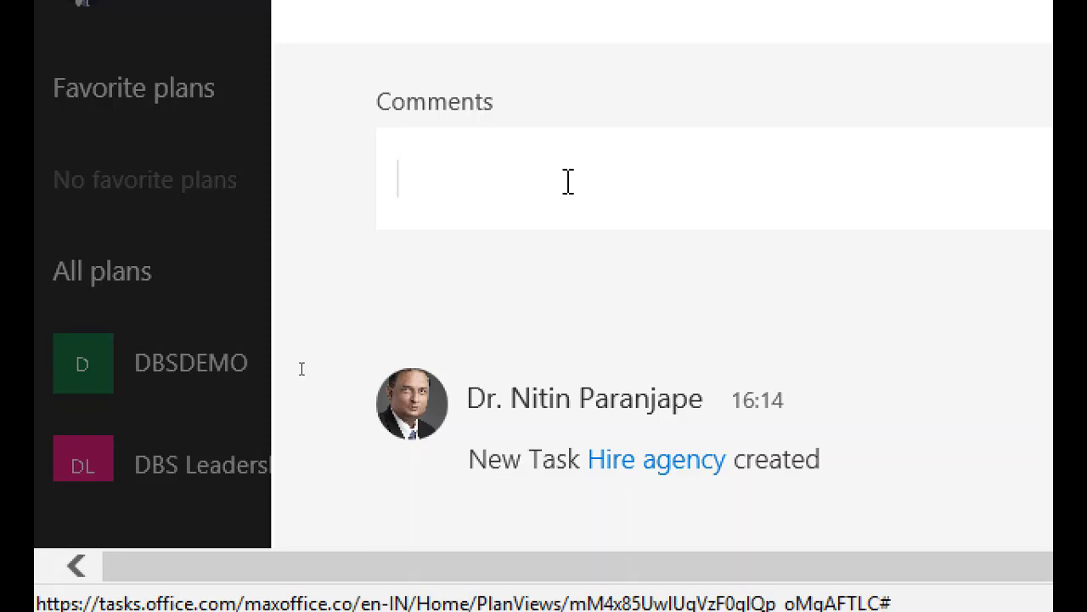
type("anybody can but comments")
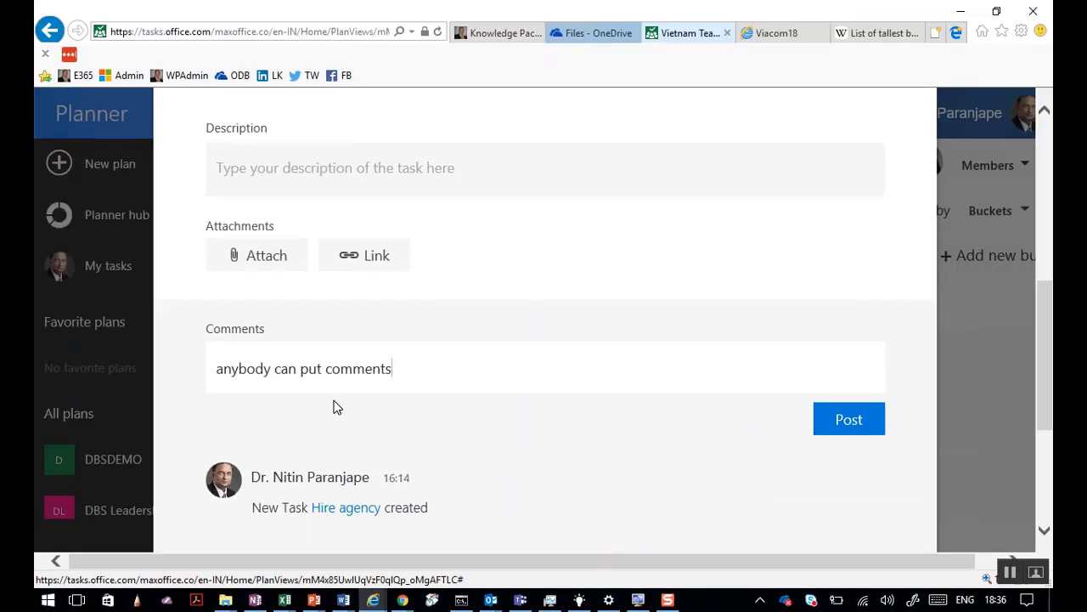
key("Escape")
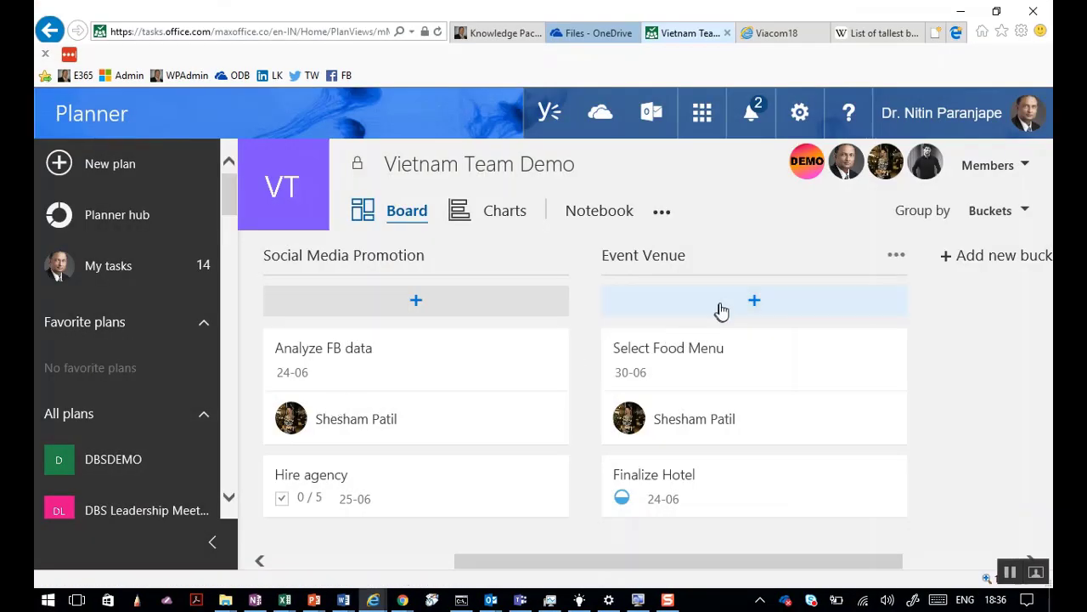
Switch the Vietnam Team Demo plan to its Charts view.
left_click(510, 220)
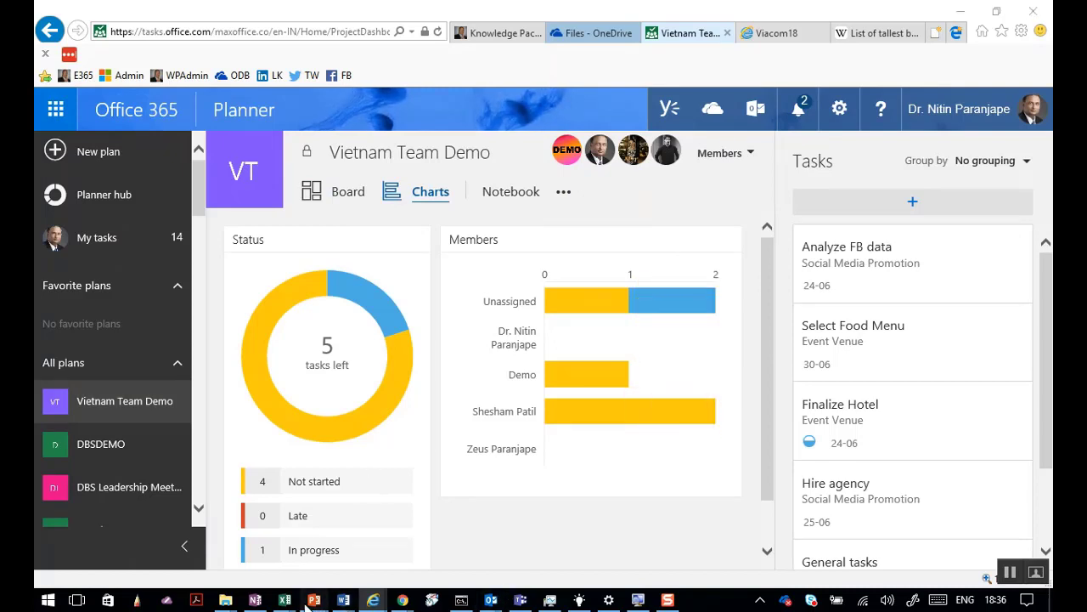
Bring Top 10.pptx to the front and display slide 11, Quick Analysis.
mouse_move(310, 603)
left_click(408, 550)
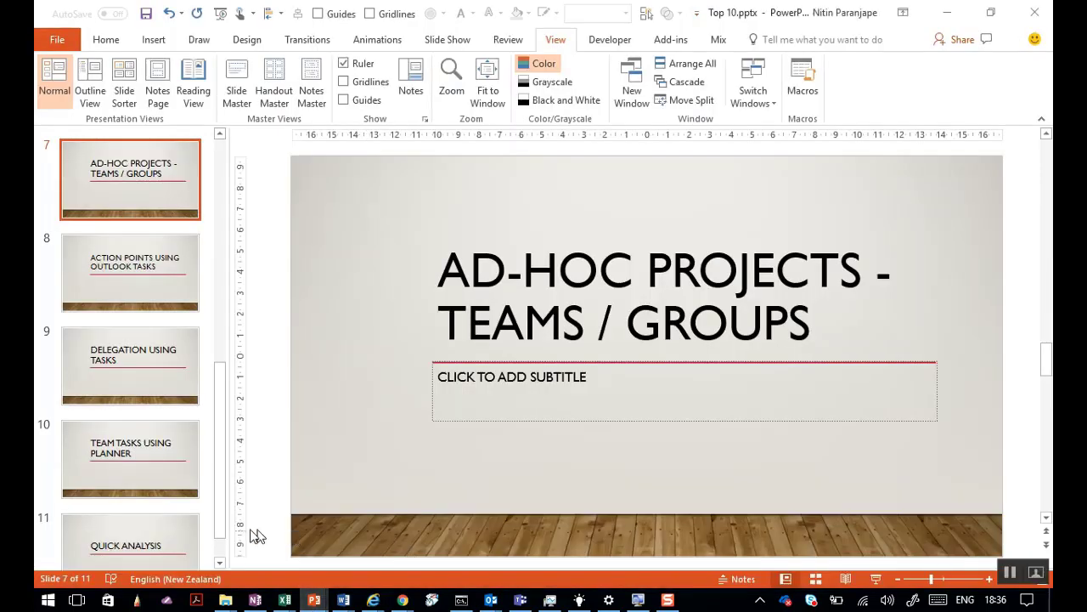
scroll(129, 519, "down", 2)
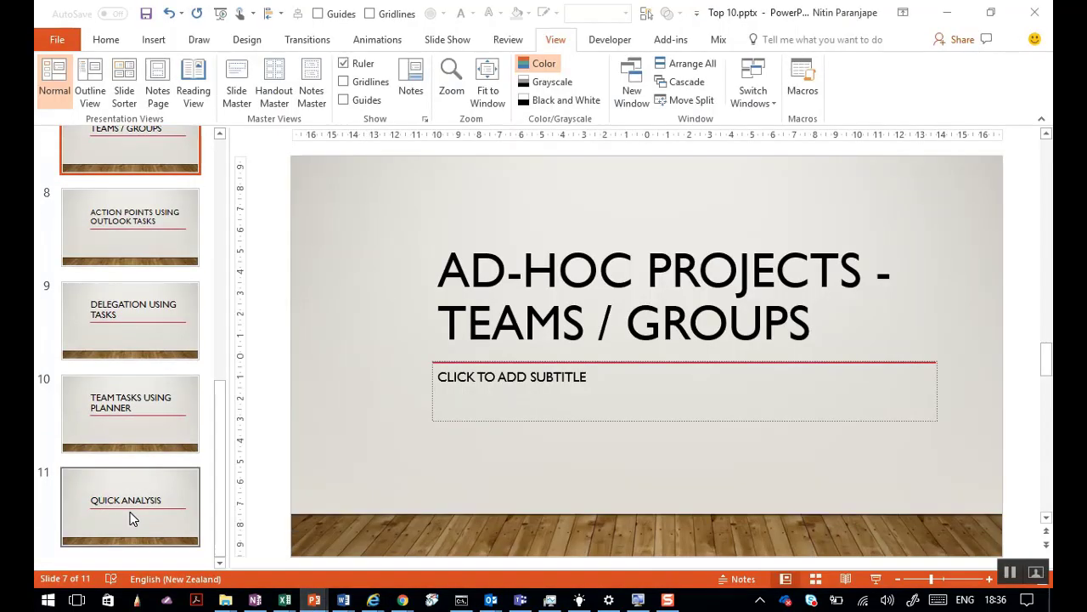
left_click(130, 519)
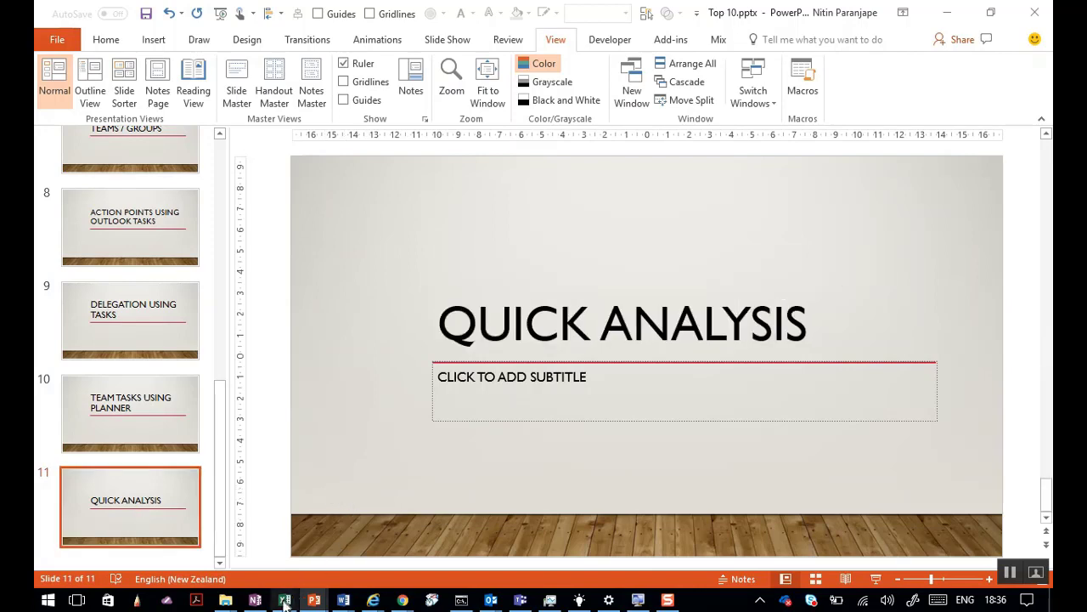
Switch to the Block sheet of Quick Analysis.xlsx and select cell E8 in the data.
mouse_move(285, 600)
left_click(632, 518)
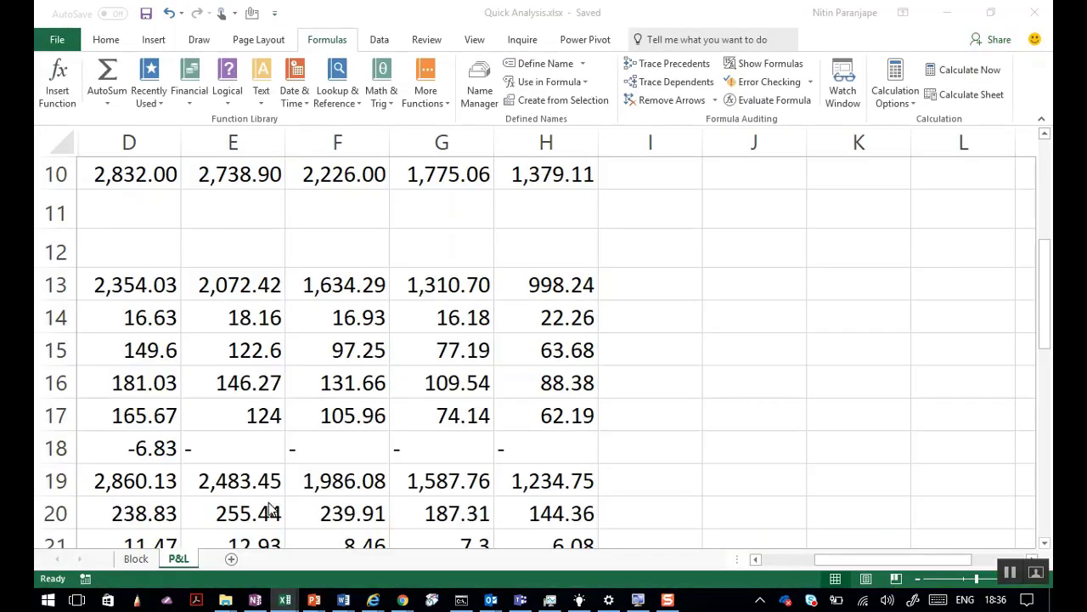
left_click(136, 559)
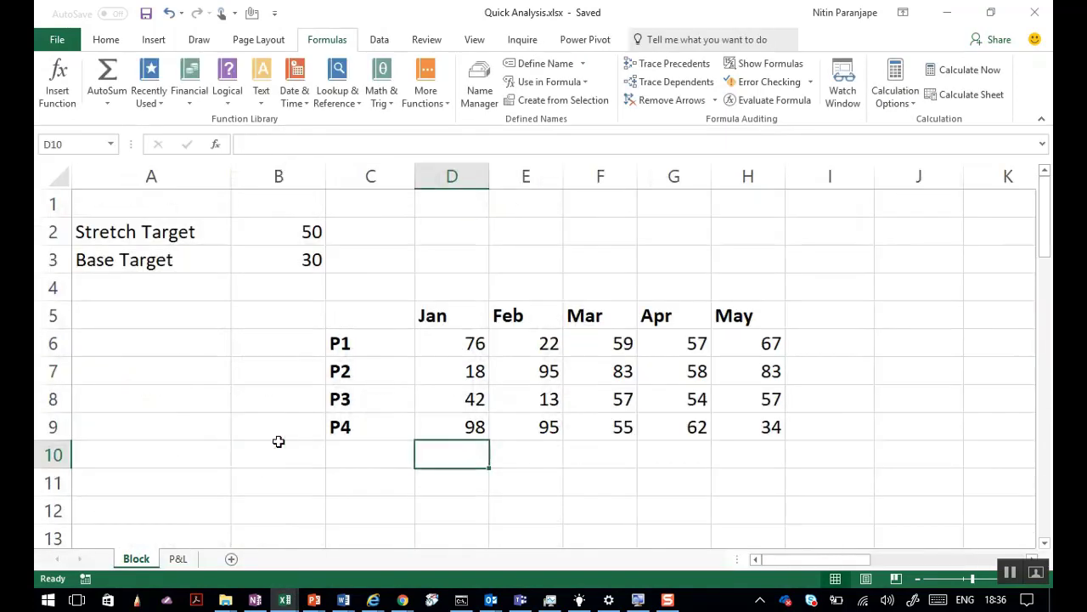
scroll(797, 518, "up", 3)
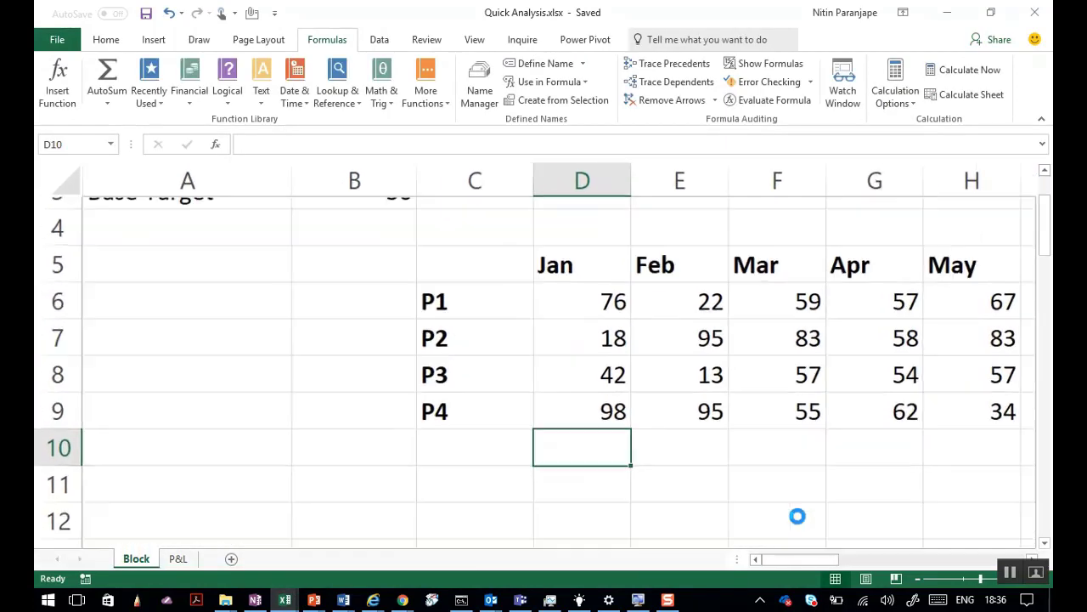
key("Up")
left_click(492, 383)
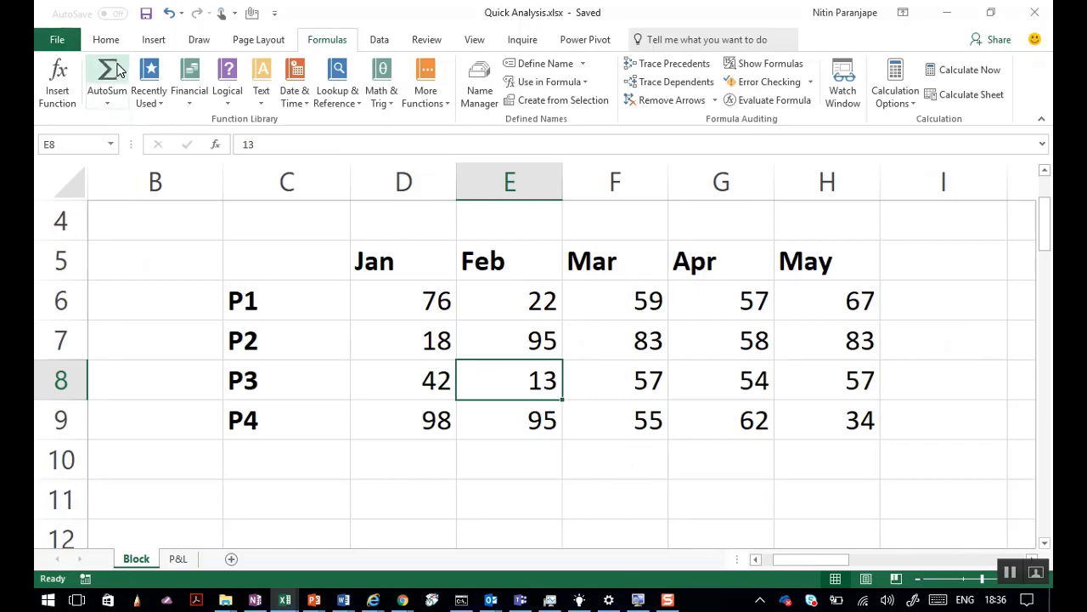
Insert a line chart of the data, then delete it.
left_click(156, 39)
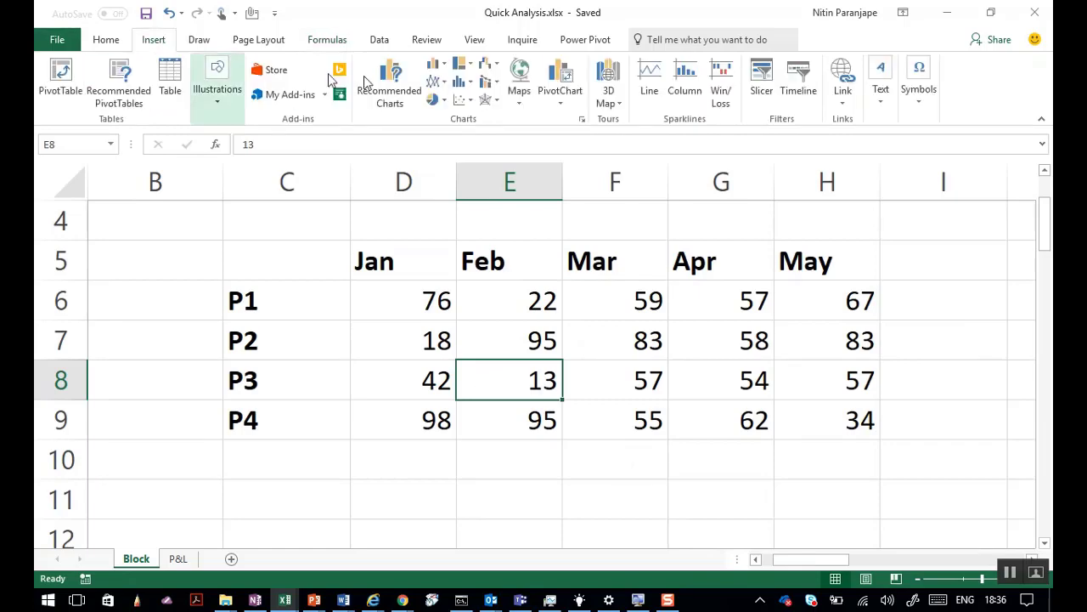
left_click(435, 80)
left_click(451, 123)
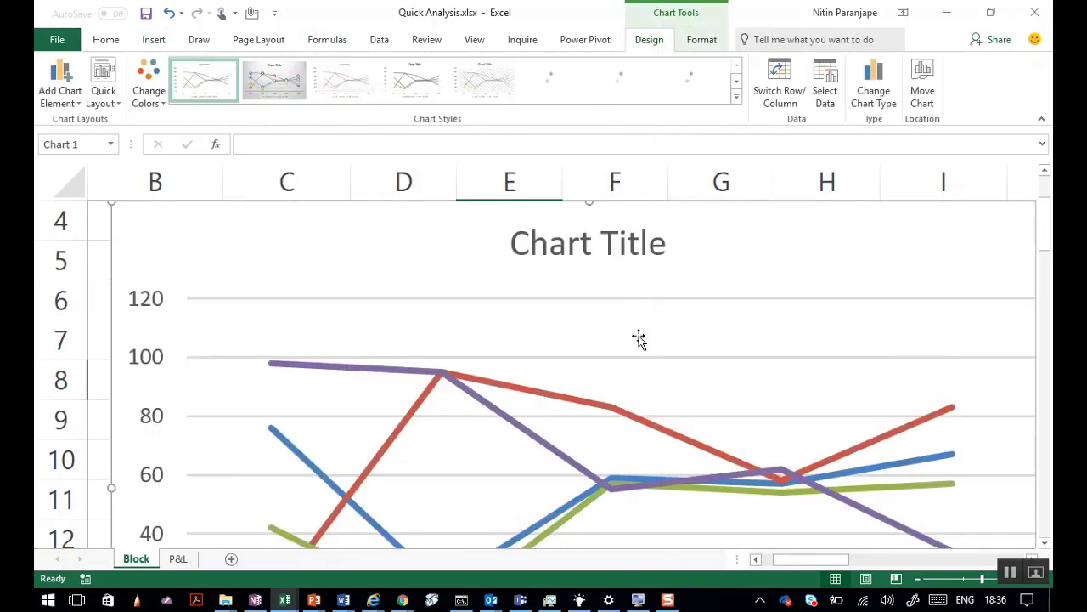
scroll(637, 342, "down", 2)
scroll(637, 342, "up", 1)
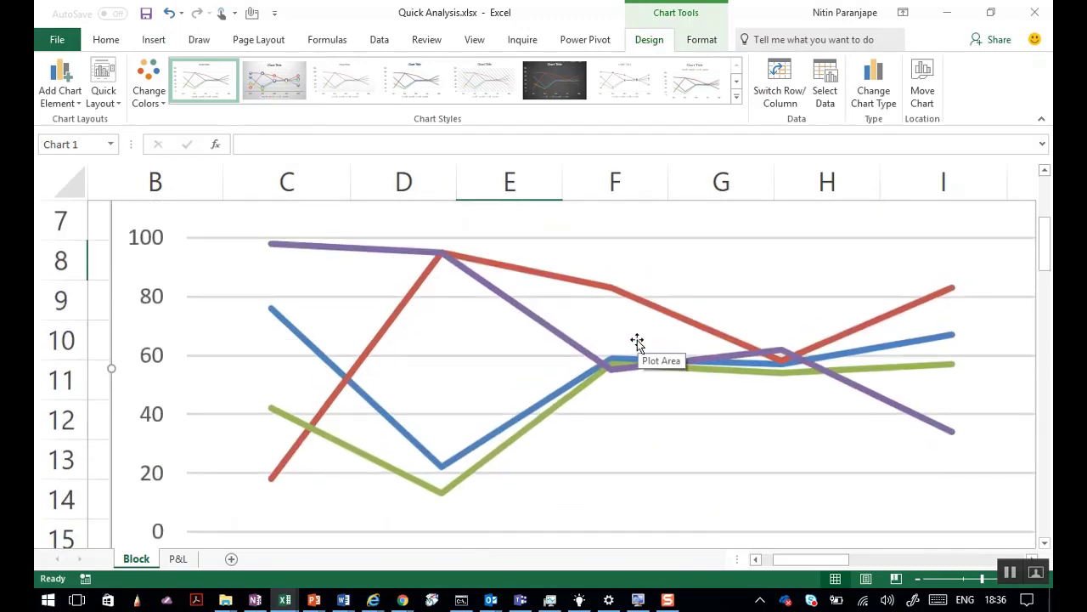
key("Delete")
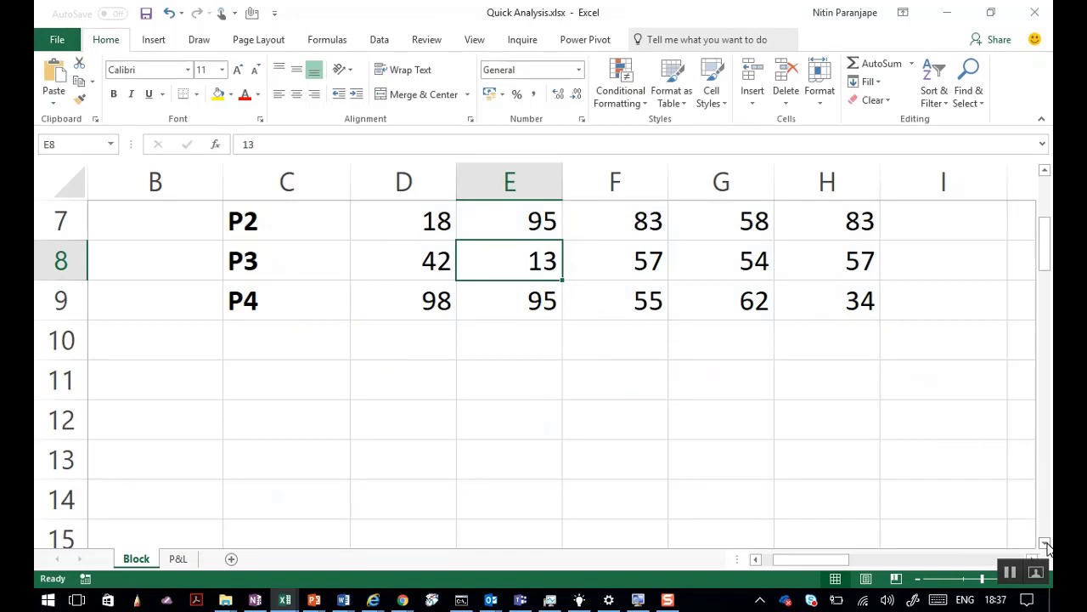
Collapse the ribbon and select the Jan–May table for P1–P4 (C5:H9).
left_click(1045, 171)
left_click(1045, 171)
left_click(1045, 171)
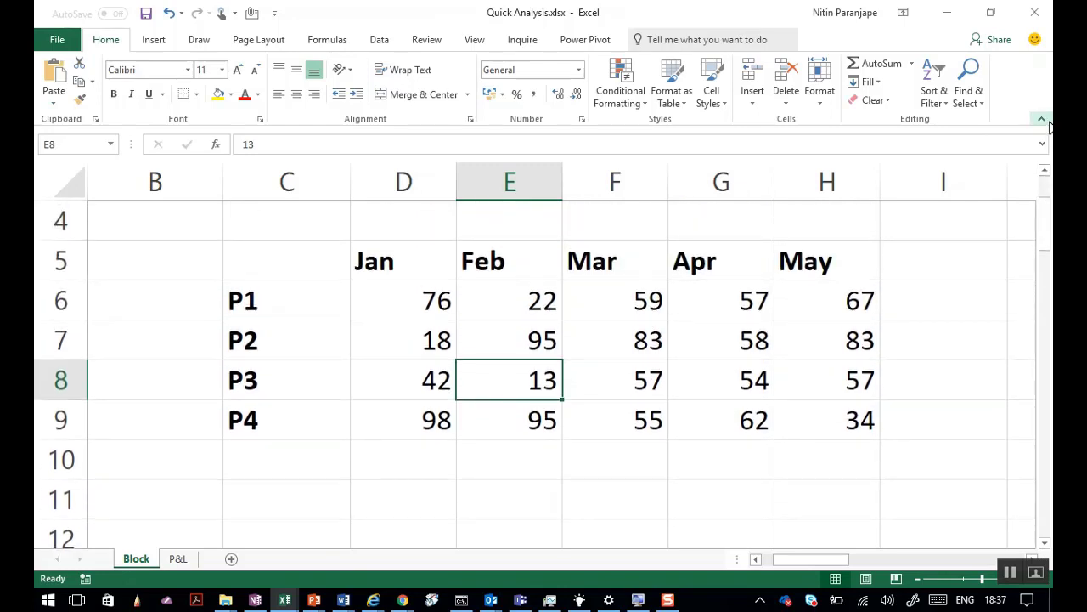
left_click(1042, 118)
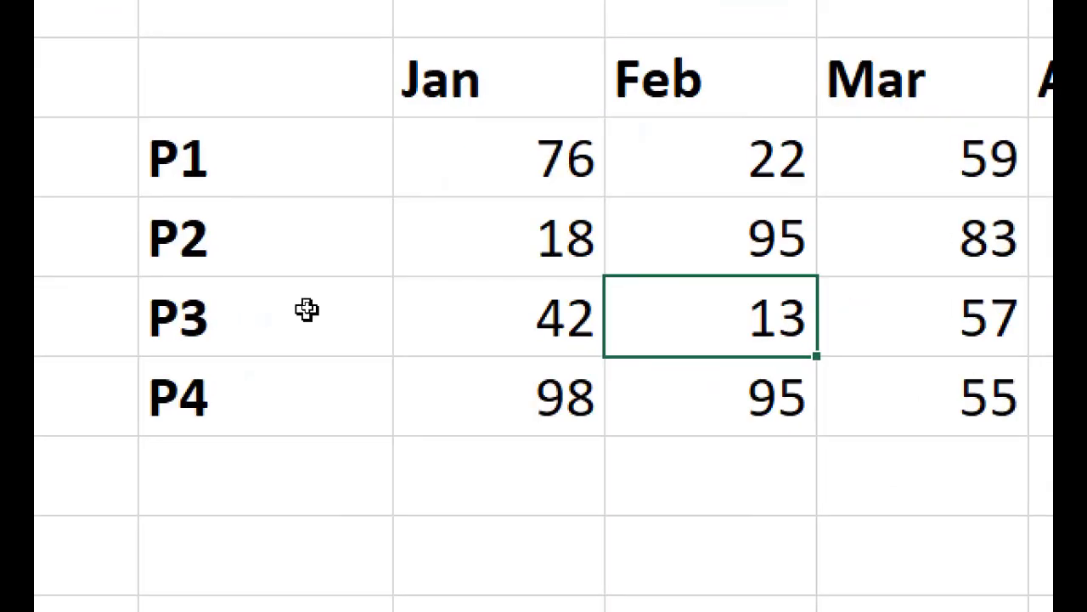
left_click_drag(302, 78, 1086, 370)
left_click_drag(998, 357, 997, 359)
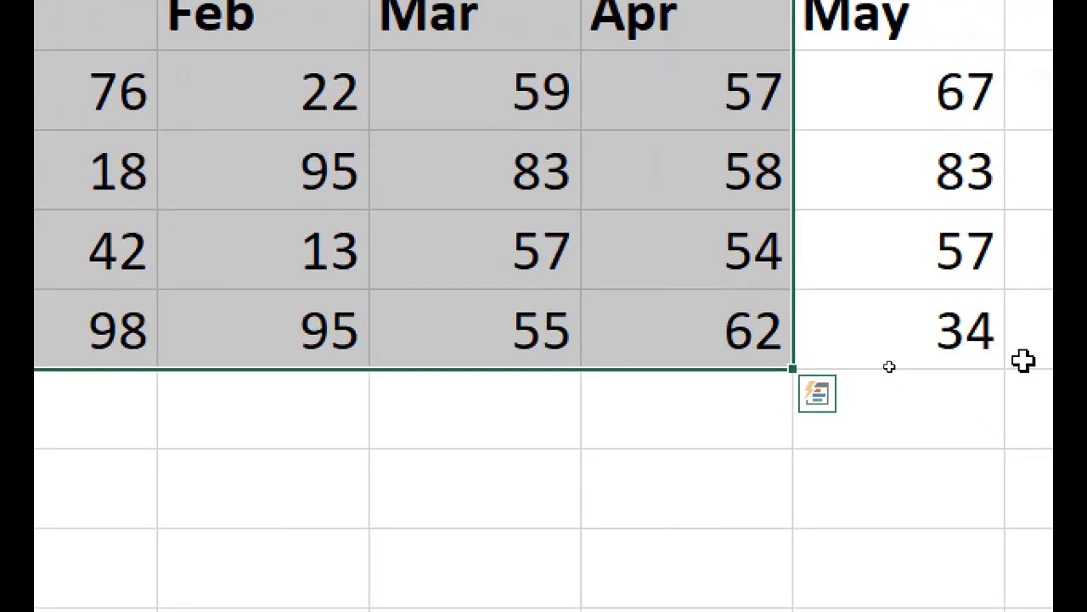
left_click(248, 100)
left_click_drag(68, 22, 861, 310)
left_click_drag(966, 403, 1086, 468)
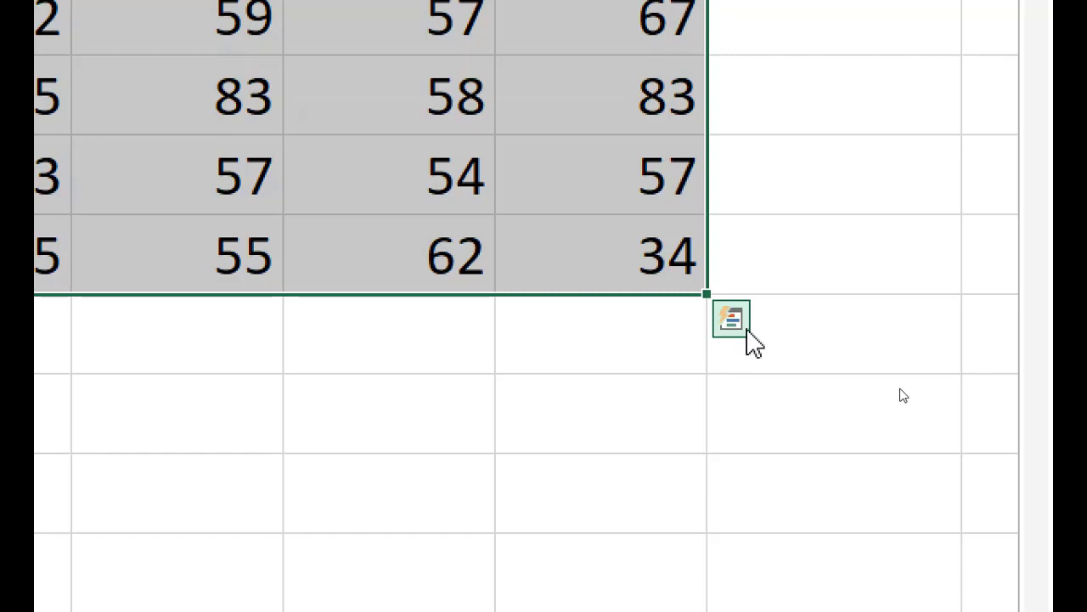
Open Quick Analysis for the selected table and switch to its Charts suggestions.
left_click(748, 331)
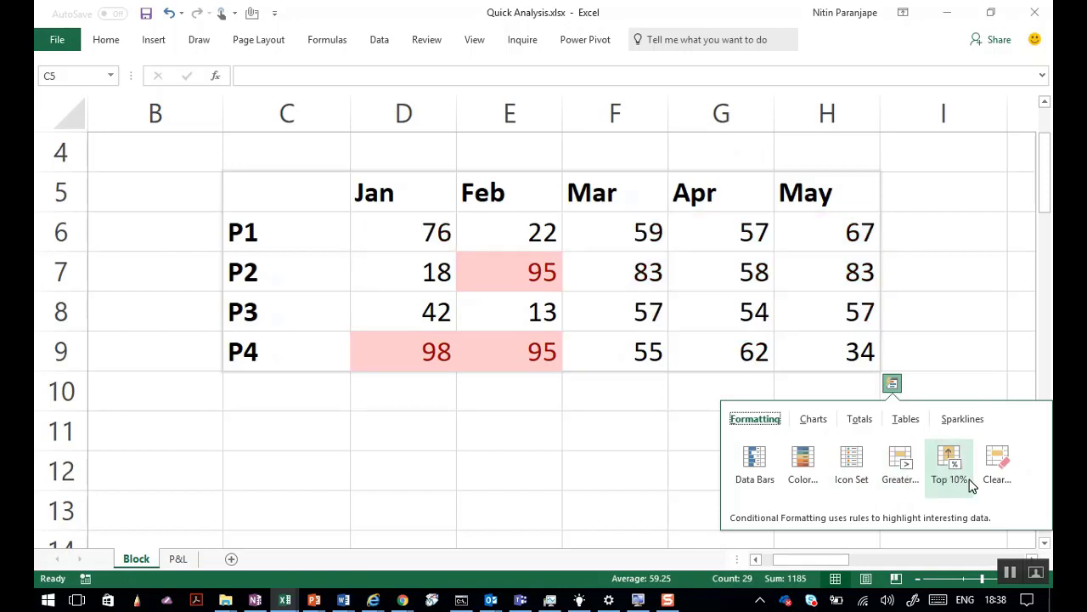
left_click(814, 420)
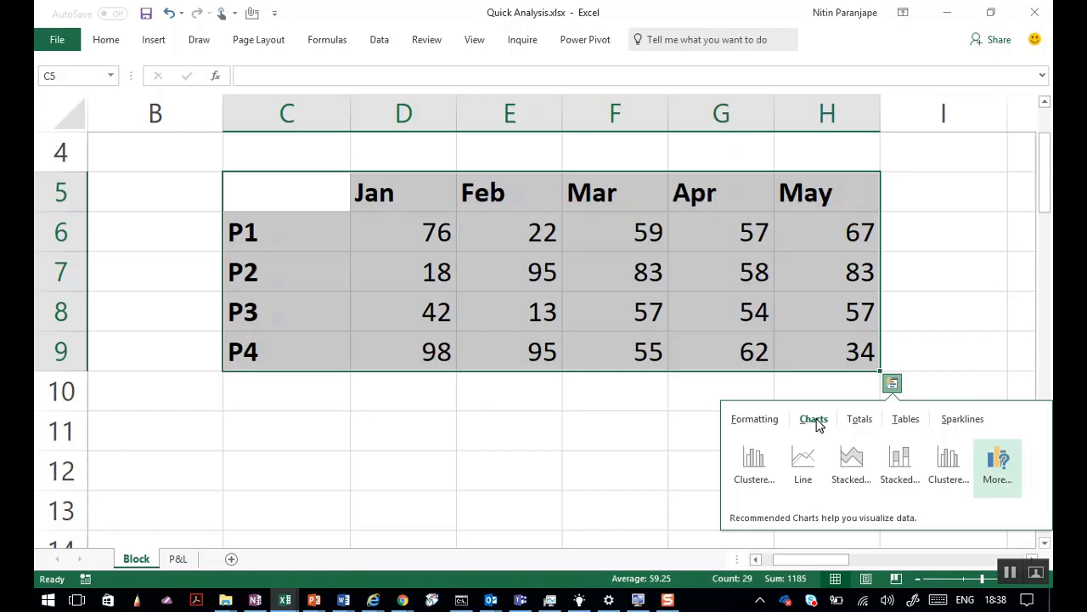
Preview Clustered Column, Running Total and % Total, ending on the Sparklines choices.
mouse_move(751, 480)
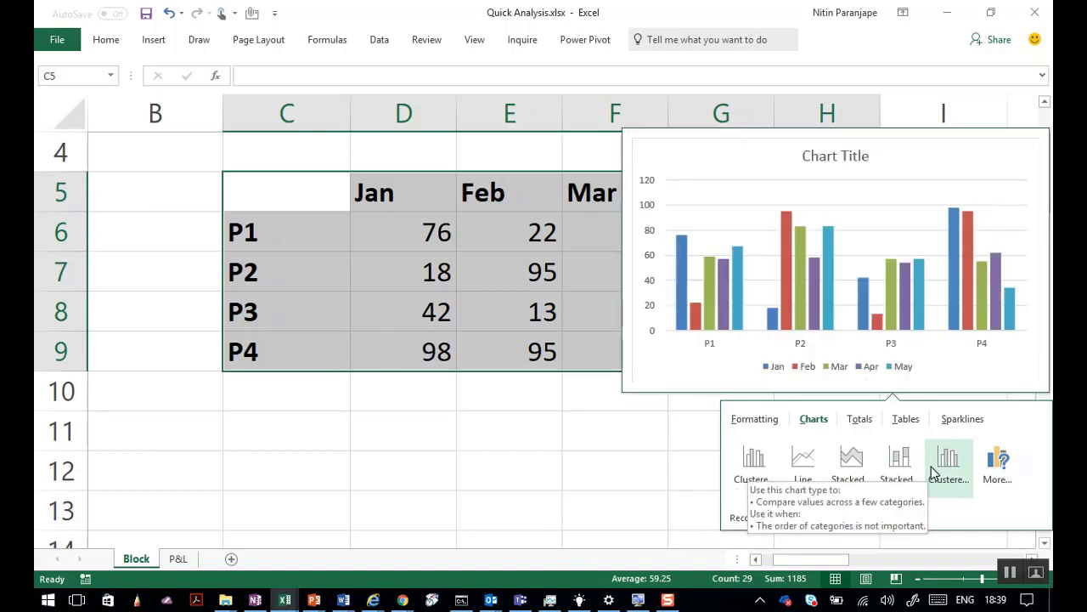
left_click(863, 421)
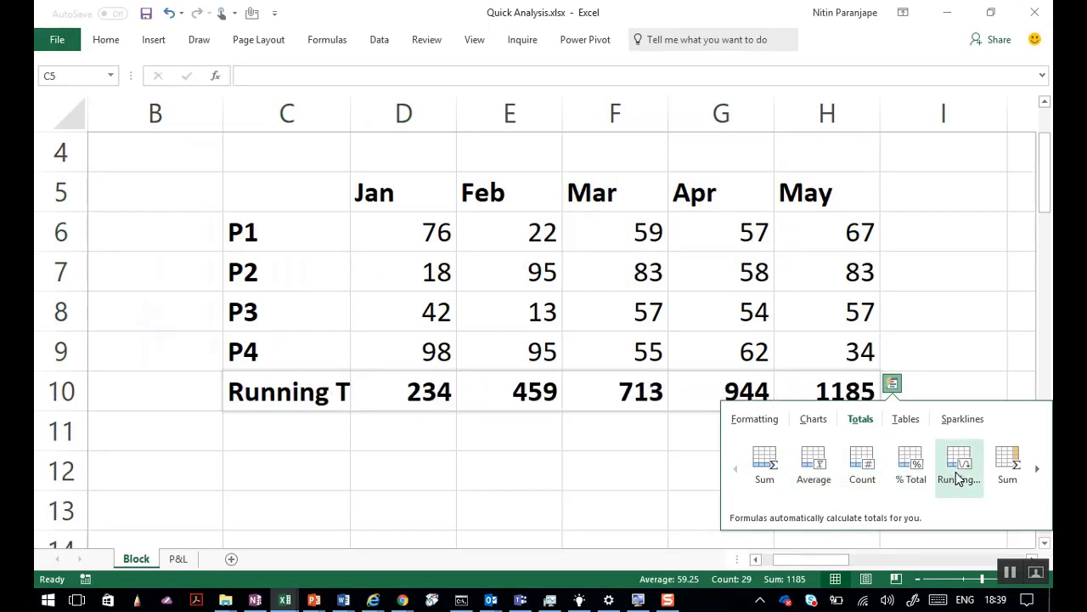
left_click(1037, 469)
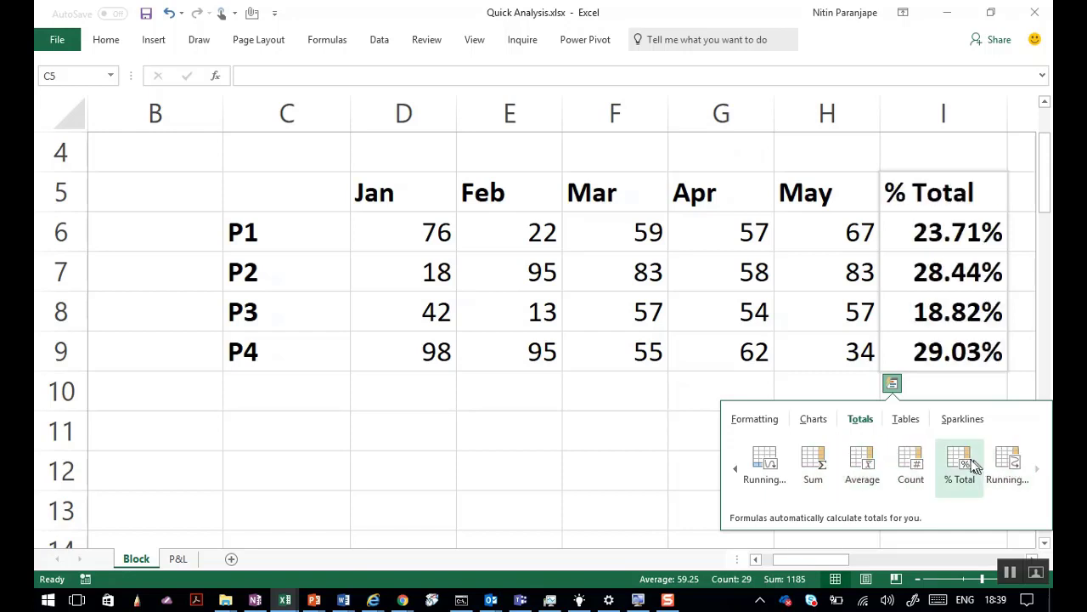
left_click(964, 420)
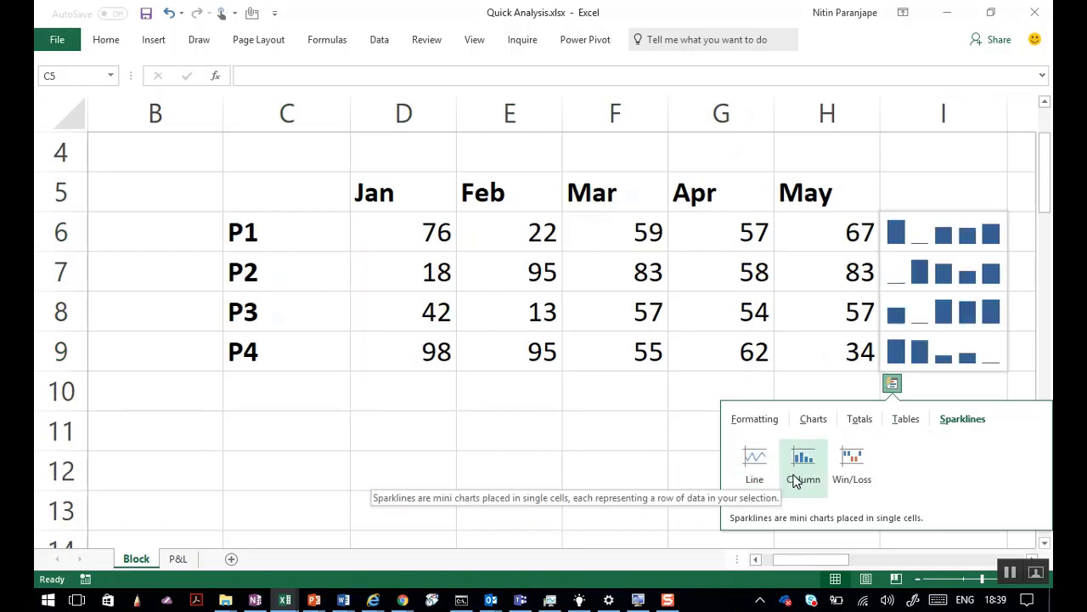
Dismiss Quick Analysis and click cells F9, D9 and D12.
left_click(588, 465)
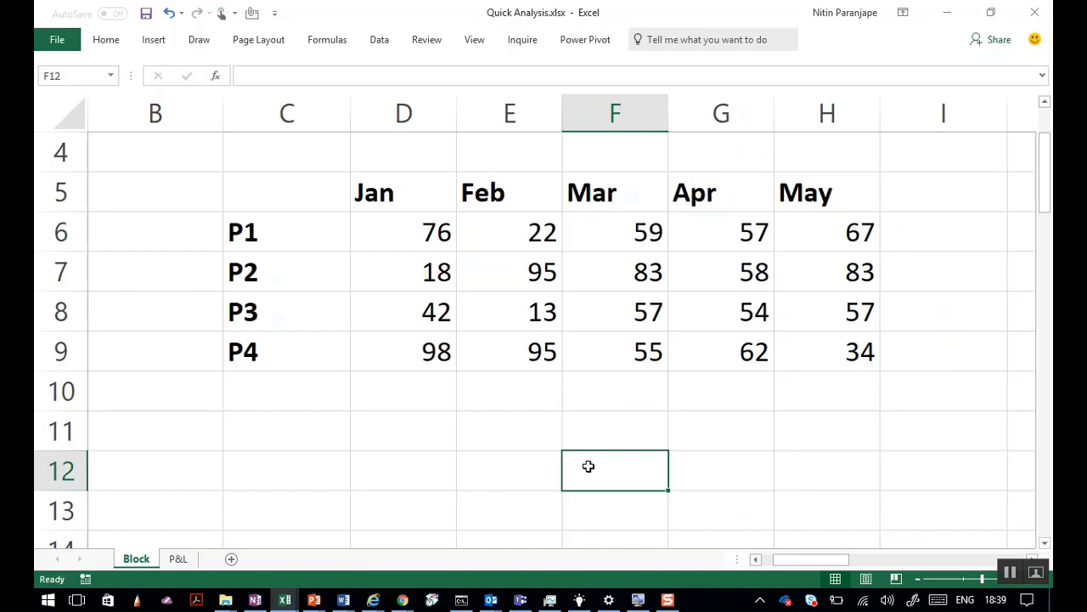
left_click(572, 349)
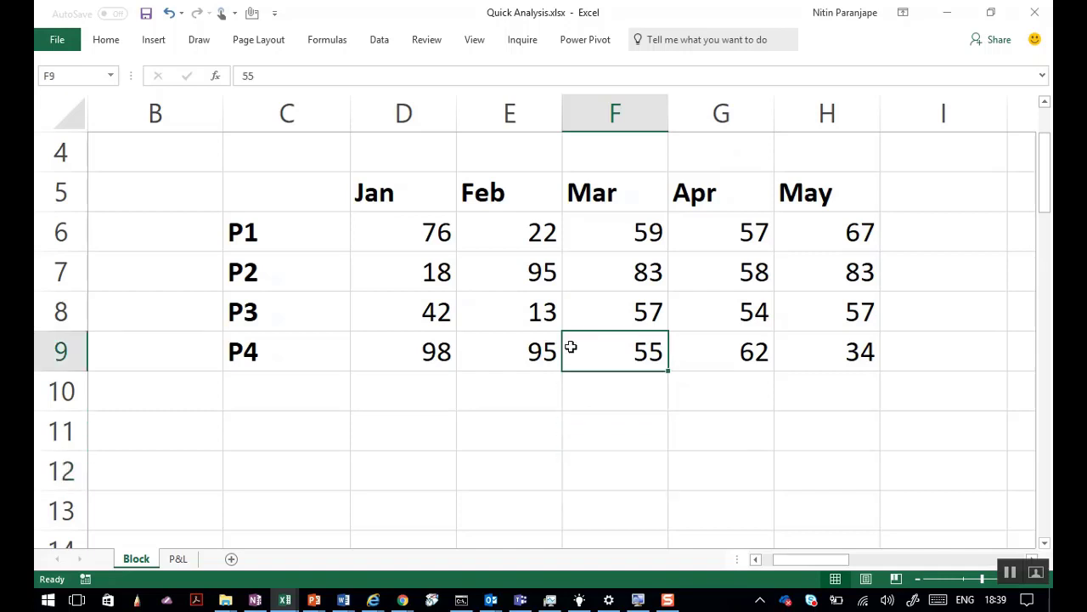
left_click(441, 355)
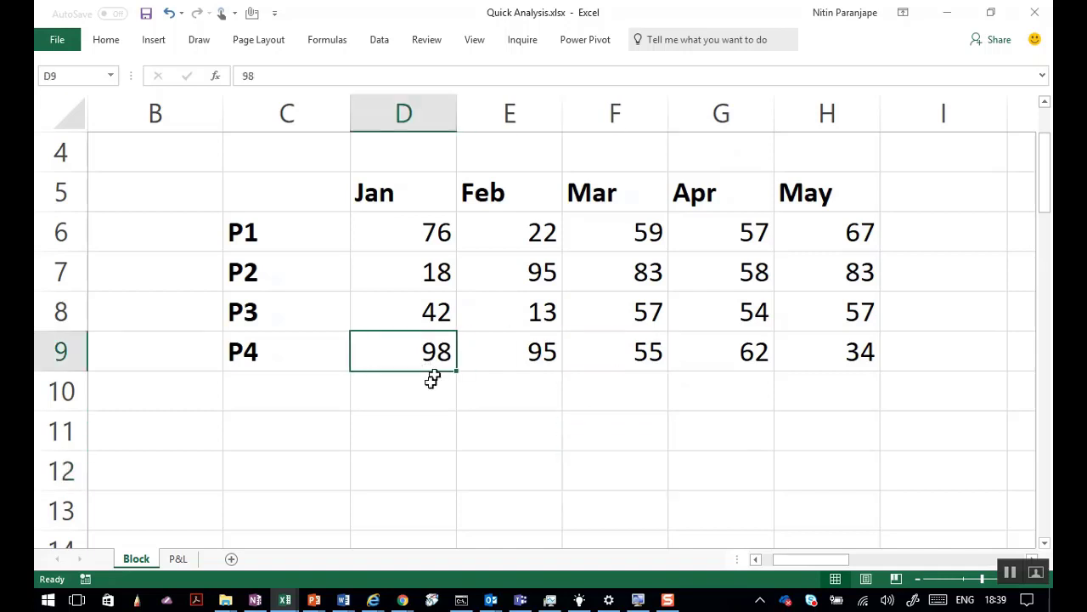
left_click(383, 468)
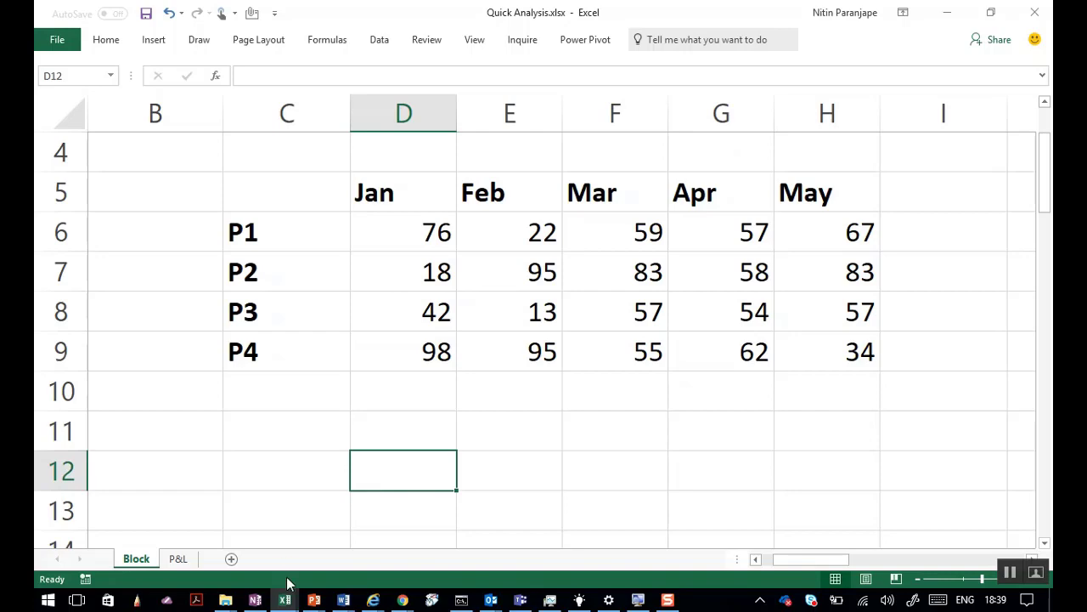
Bring Budget Consolidation Raw Data.xlsx to the front on its R&D sheet.
mouse_move(285, 600)
left_click(333, 519)
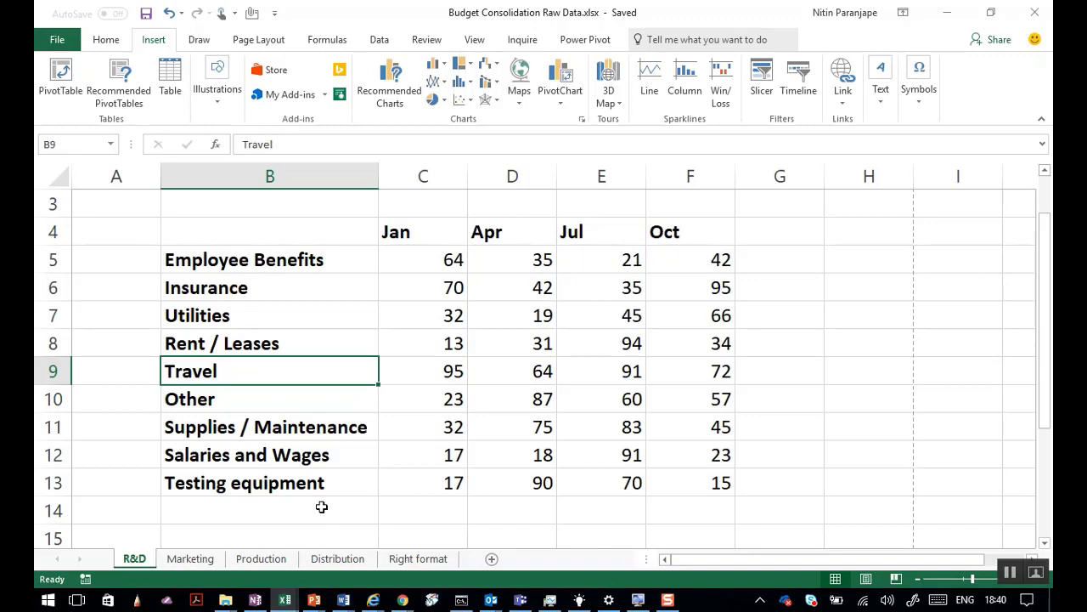
left_click(314, 600)
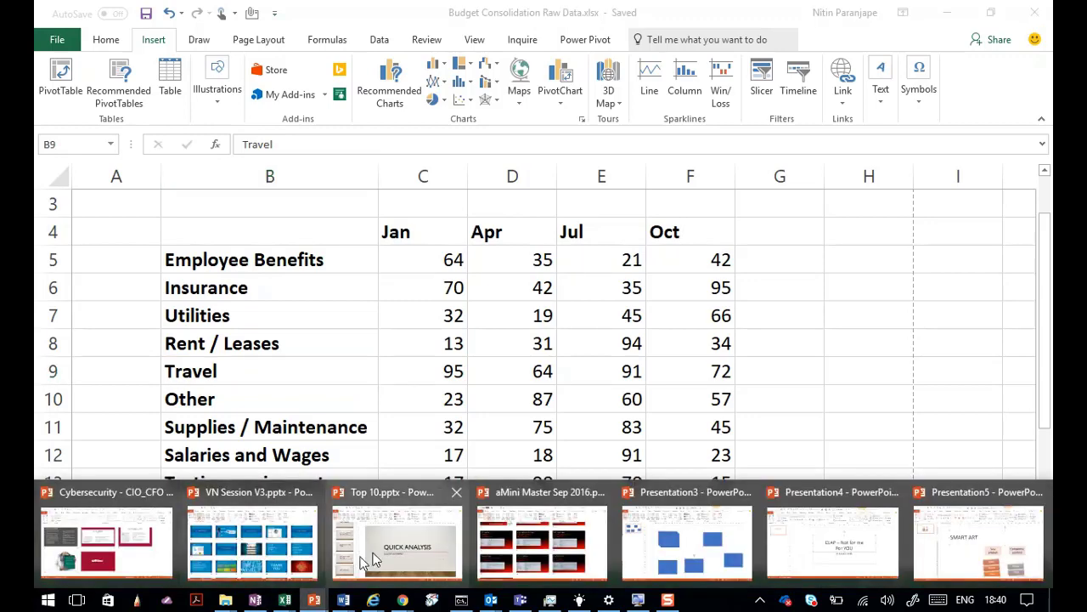
Present VN Session V3 slide 14, 'How much improvement is possible?', then return to the budget workbook.
left_click(252, 544)
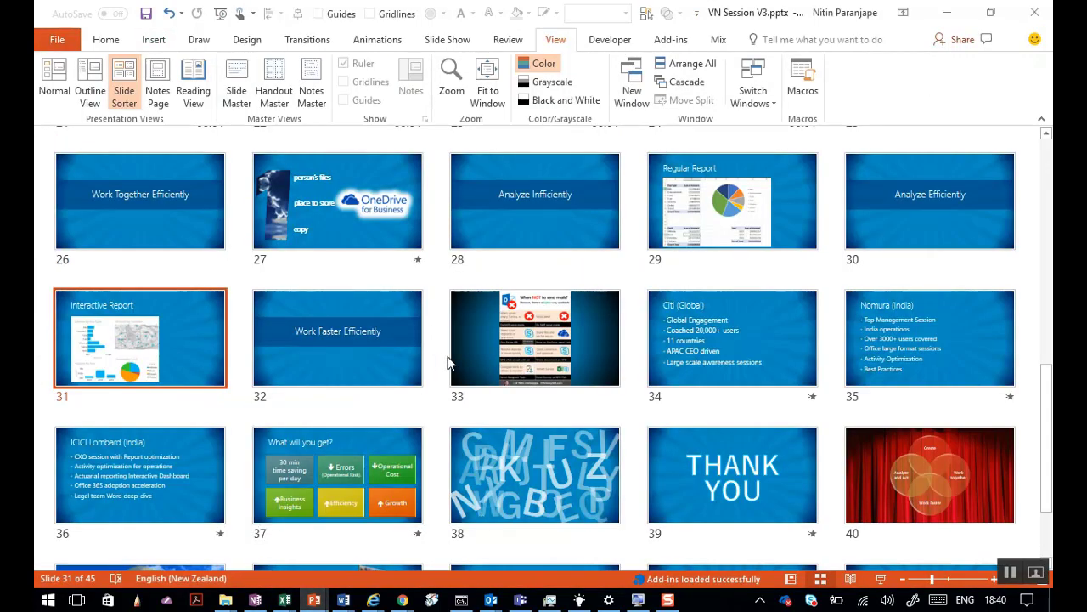
scroll(448, 364, "up", 10)
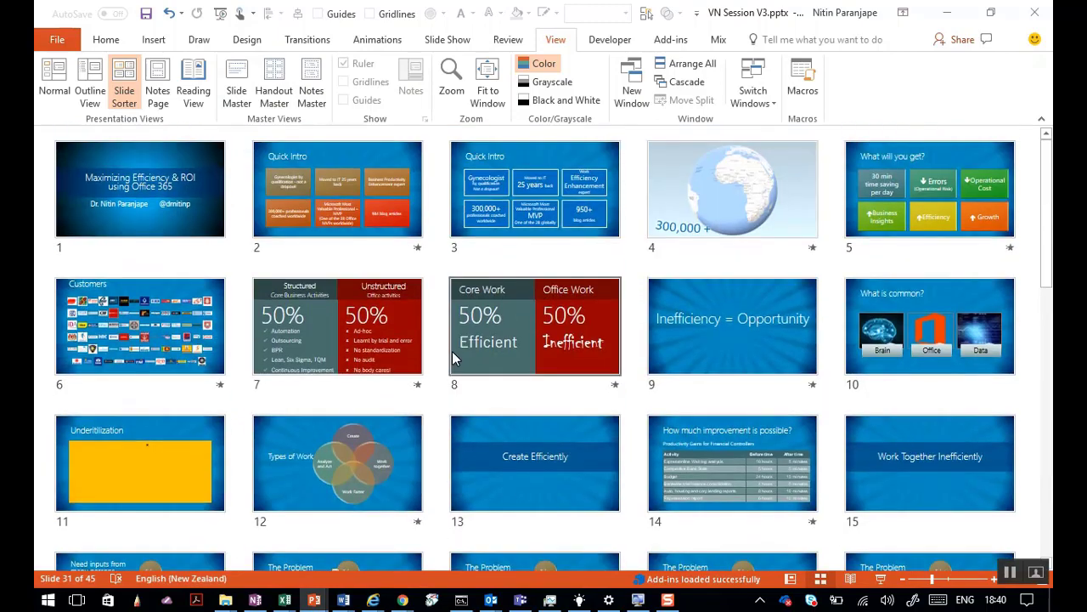
left_click(711, 479)
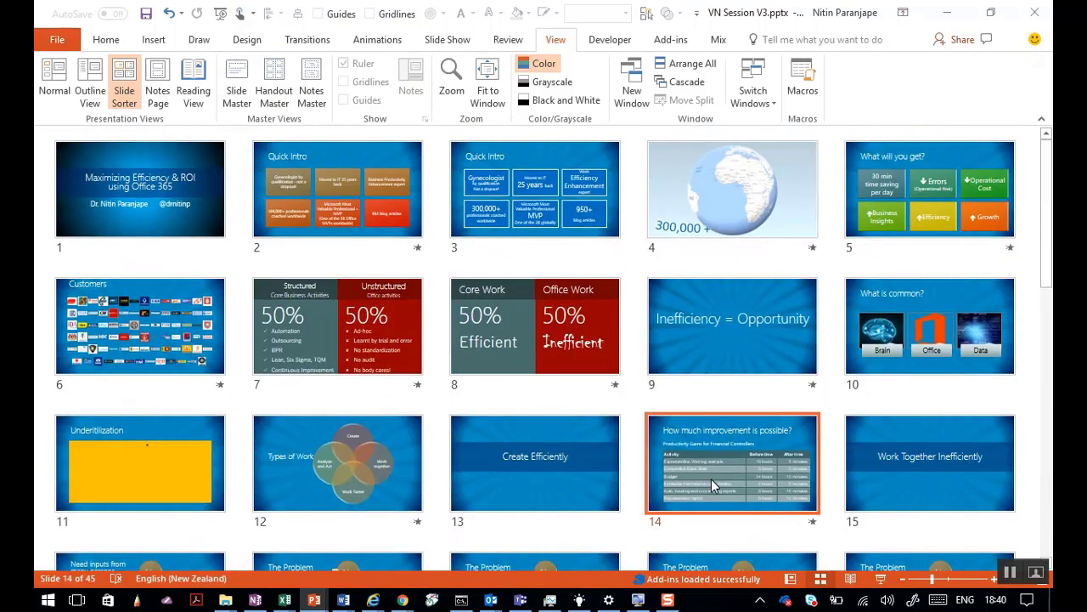
left_click(880, 579)
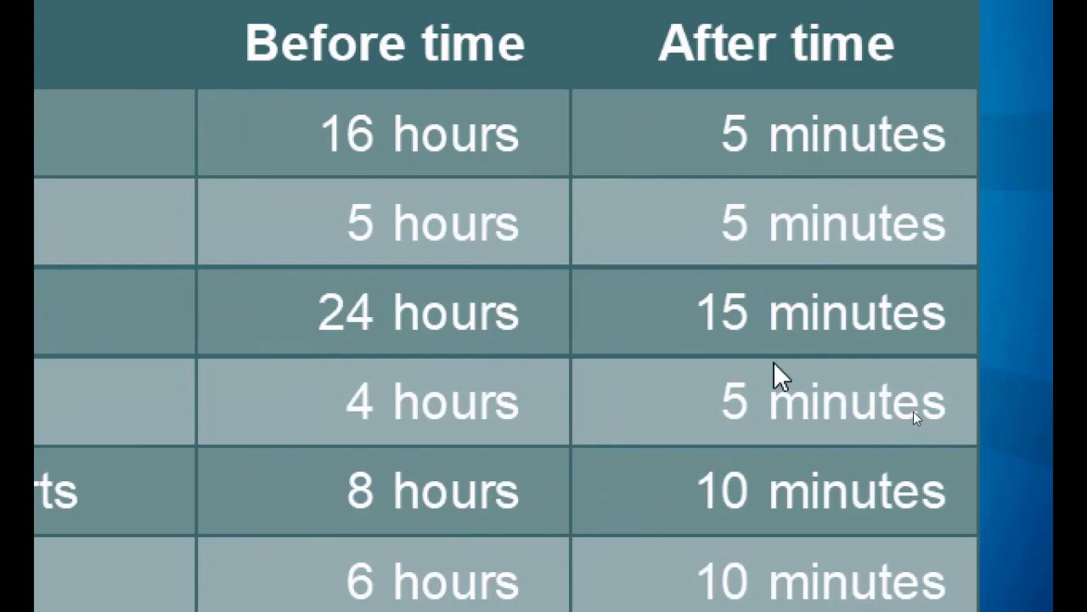
key("Escape")
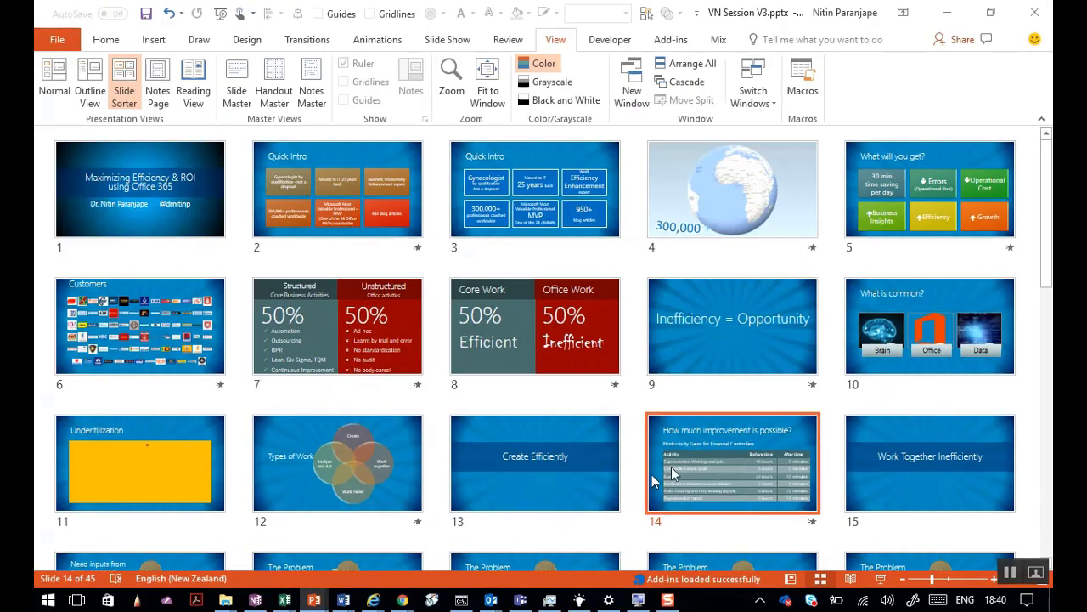
mouse_move(285, 599)
left_click(304, 554)
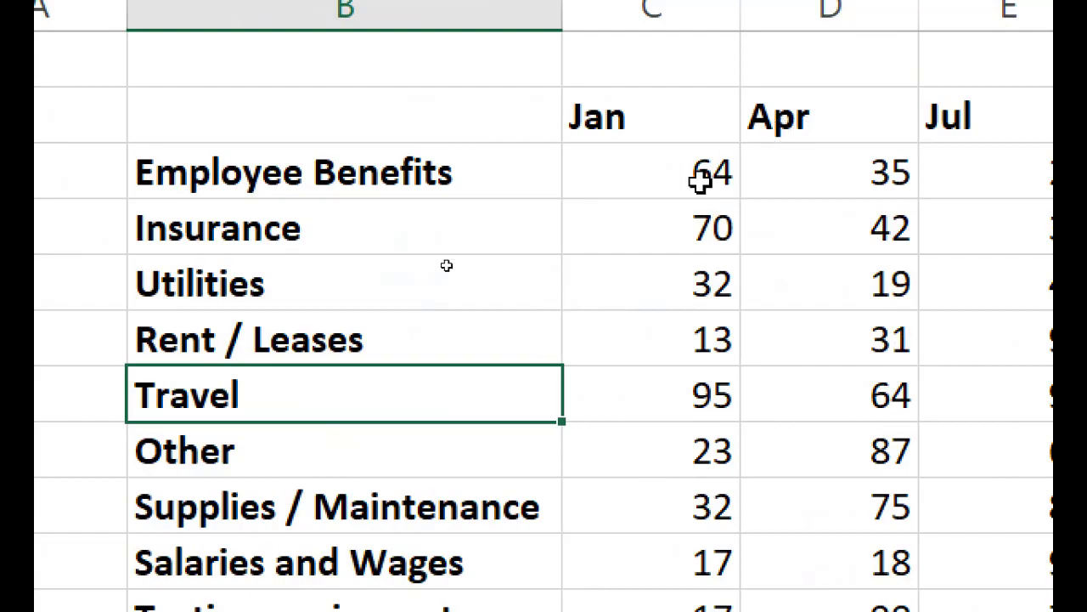
Cycle through the Marketing, Production, Distribution and R&D sheets, ending on Distribution.
scroll(631, 162, "up", 1)
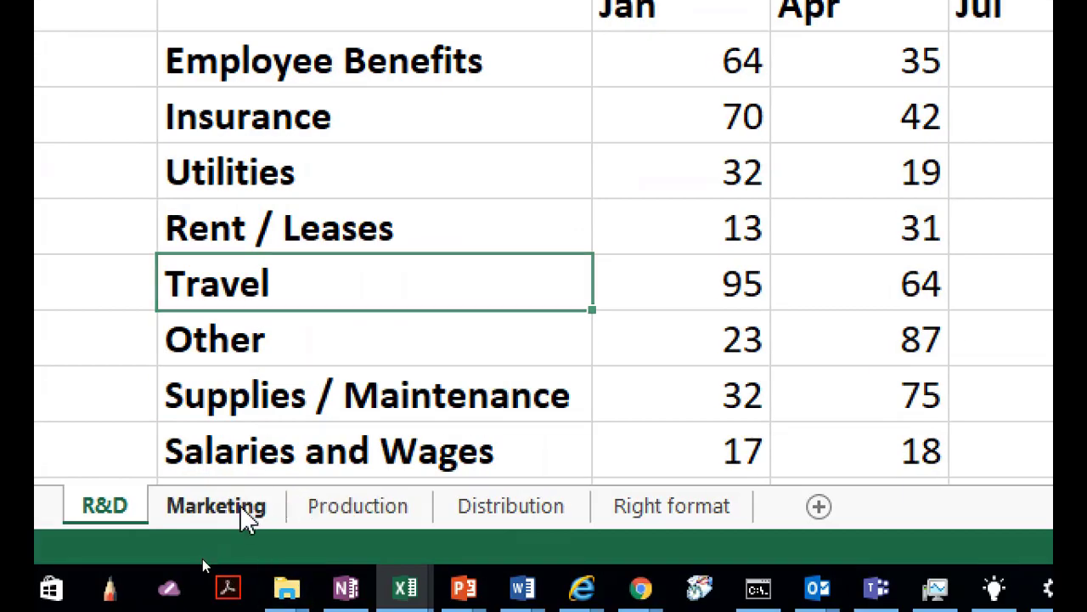
left_click(243, 506)
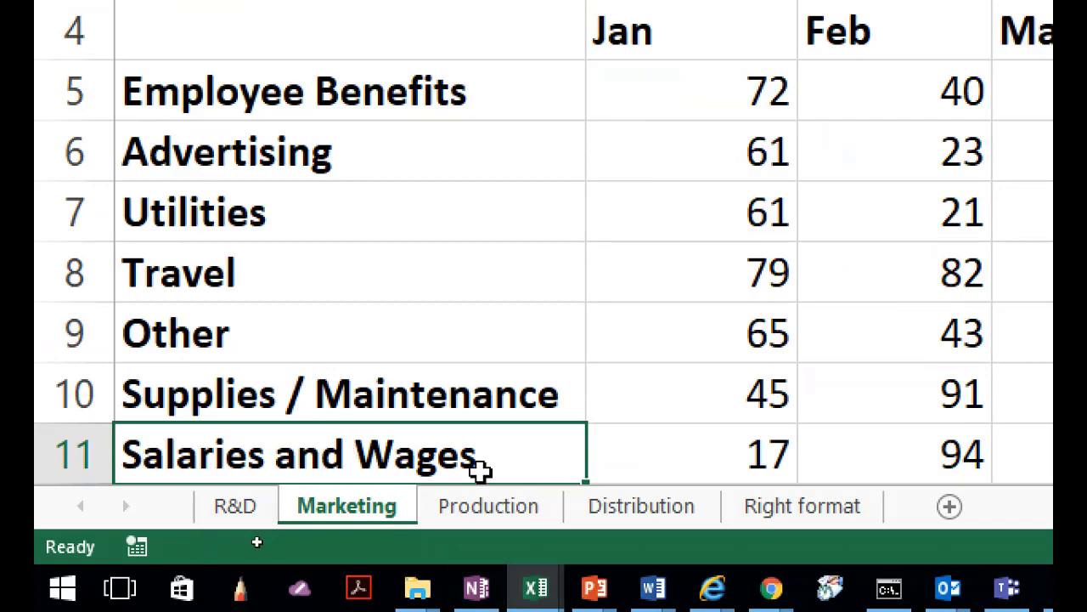
left_click(486, 506)
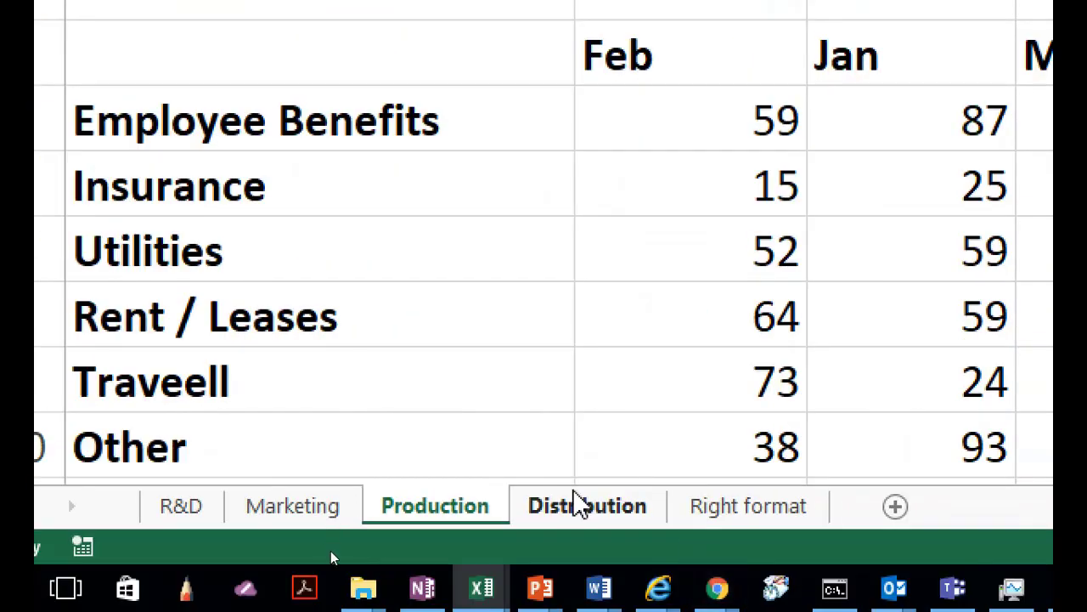
left_click(577, 504)
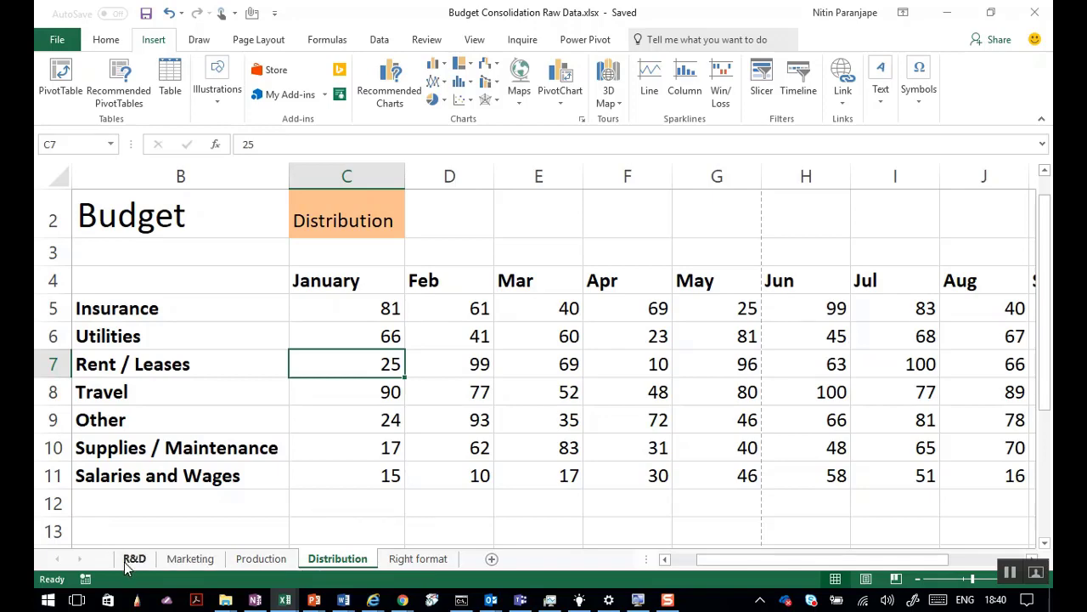
left_click(135, 561)
left_click(188, 561)
left_click(257, 560)
left_click(340, 558)
key("alt+Tab")
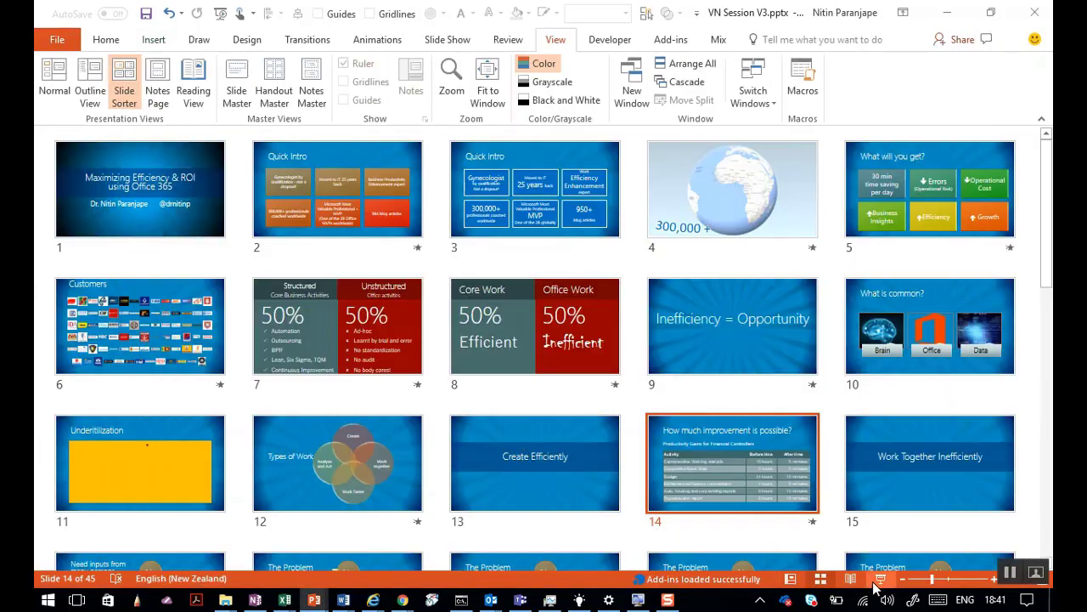
left_click(881, 579)
left_click(595, 386)
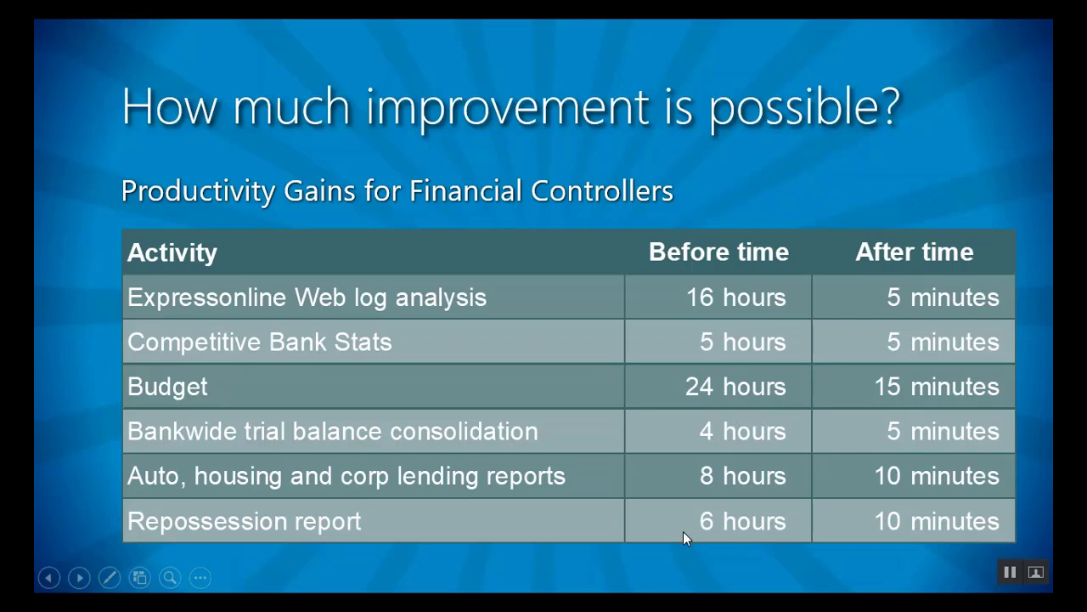
key("Escape")
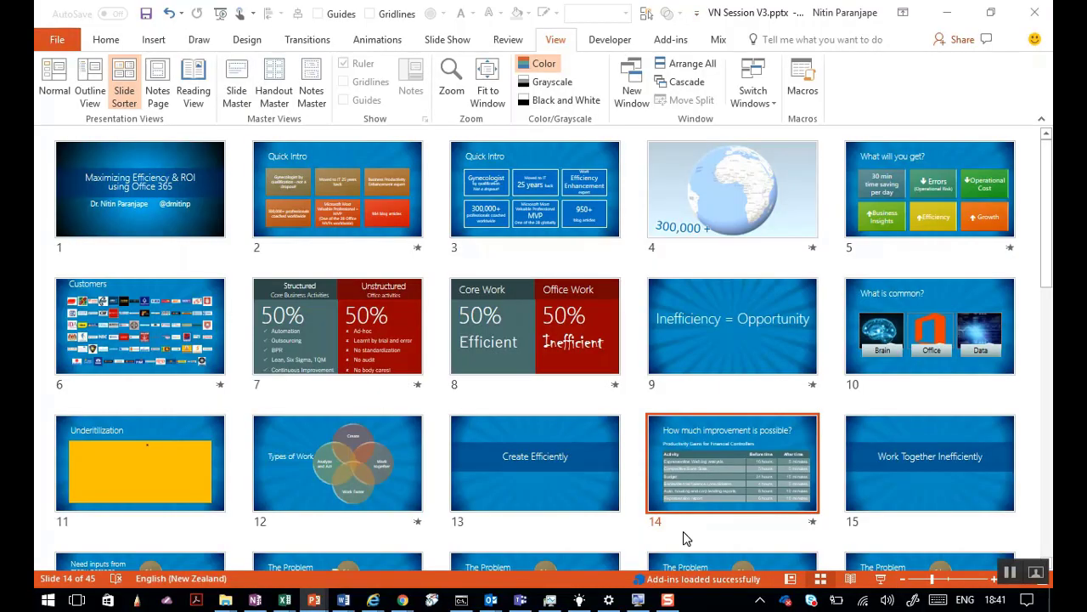
key("alt+Tab")
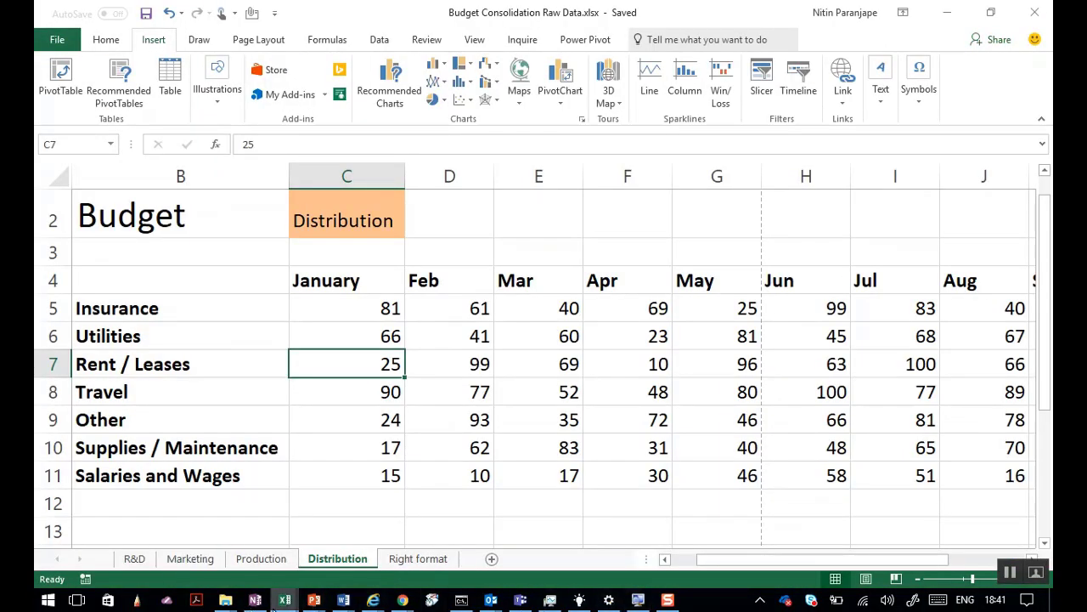
Retitle the 'What is missing' page 'Faster' and add a '30 min' line beneath.
left_click(255, 600)
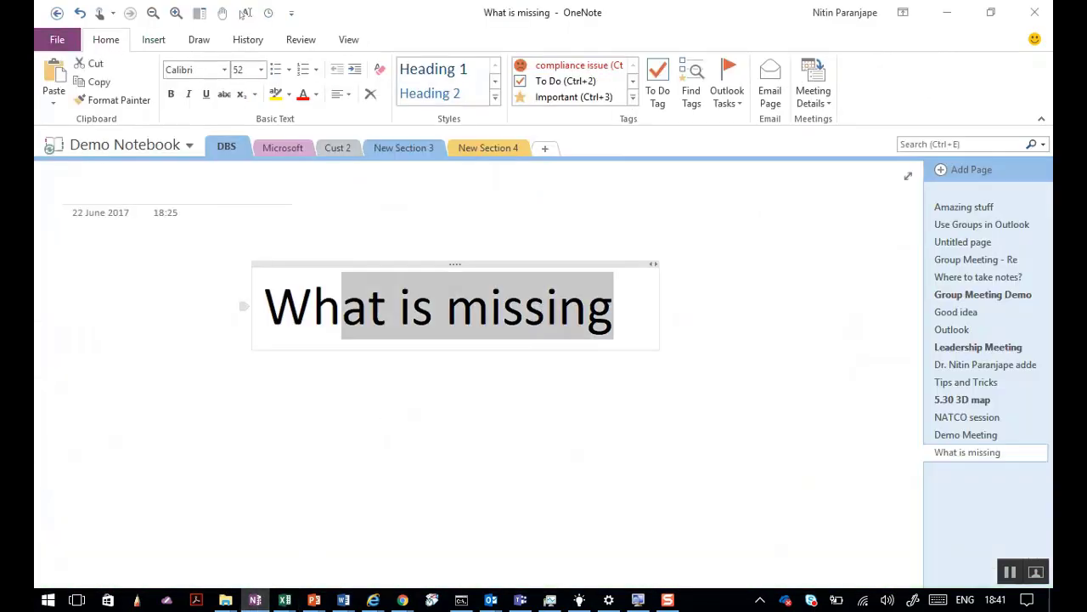
key("ctrl+a")
type("Faster")
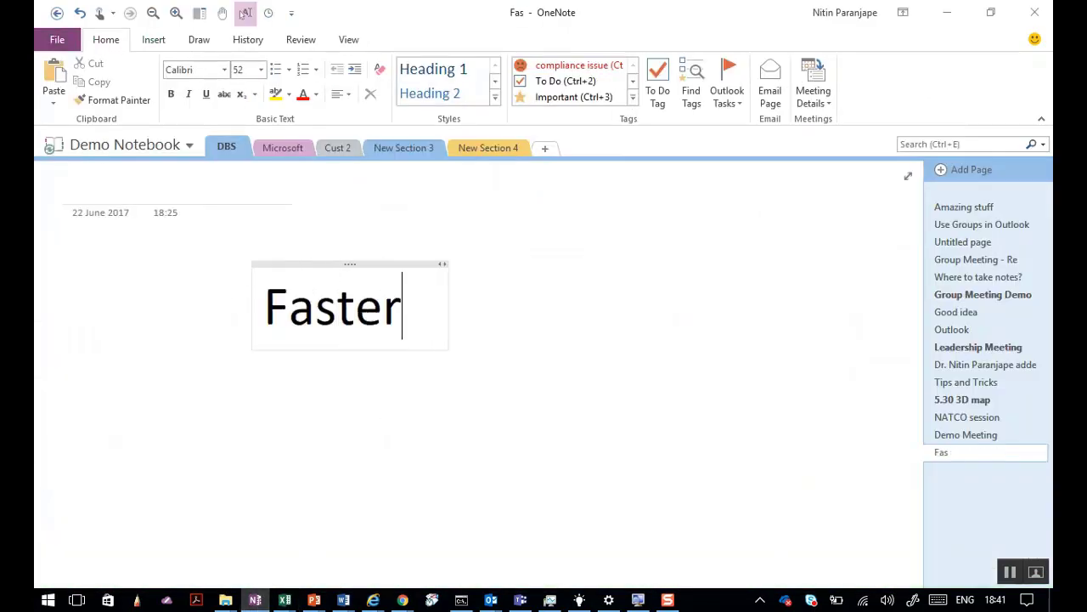
key("Return")
type("20")
key("BackSpace")
key("BackSpace")
key("BackSpace")
type("30")
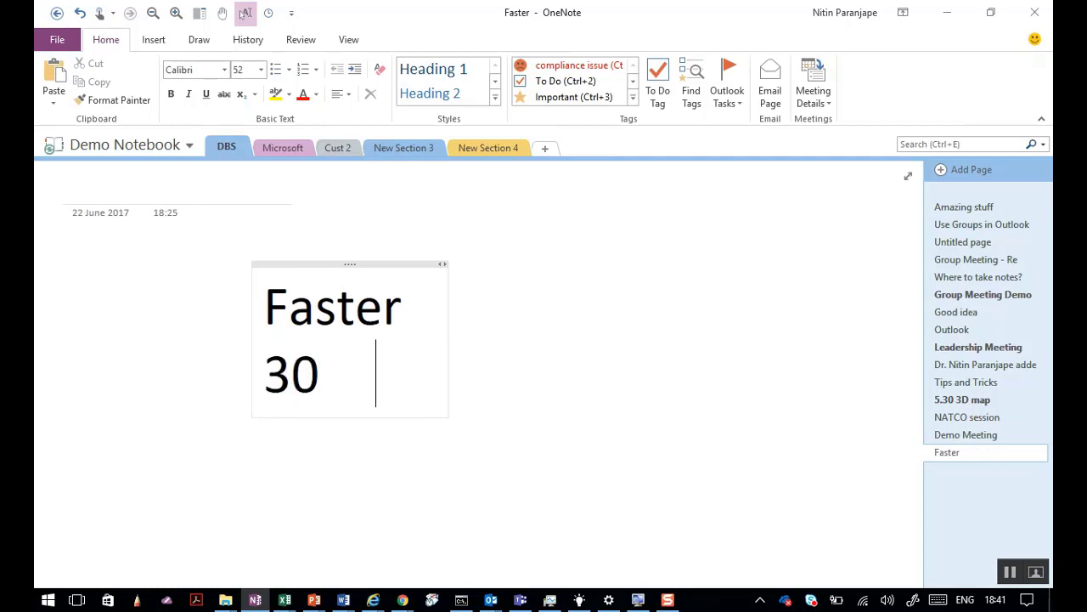
type(" min")
key("Return")
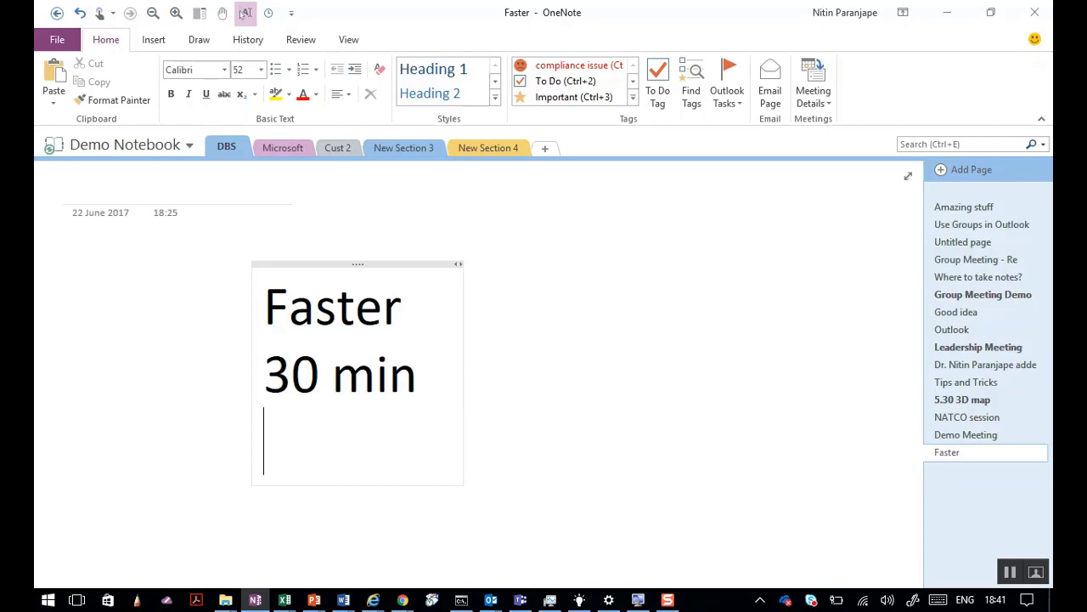
Add the line 'Very Happy = Clap' and insert a blank line after '30 min'.
type("Very Happy")
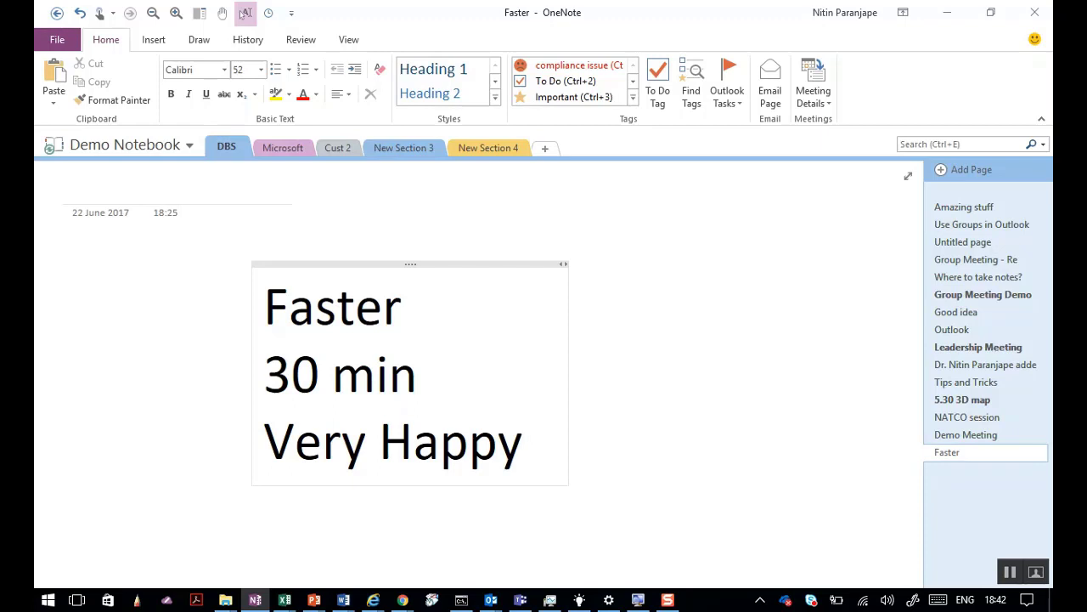
type("= ")
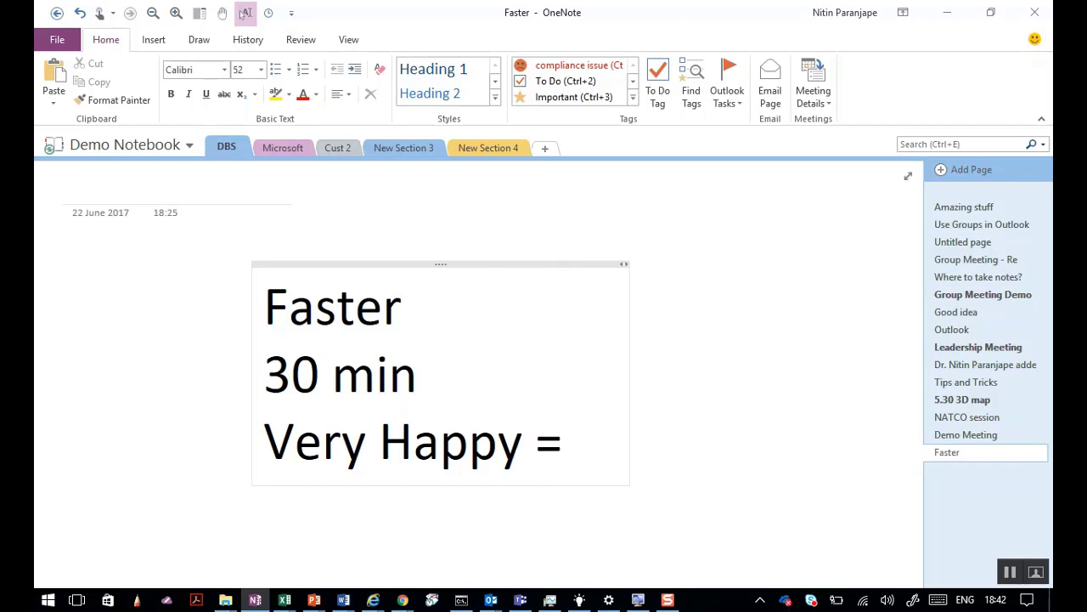
type("Clap")
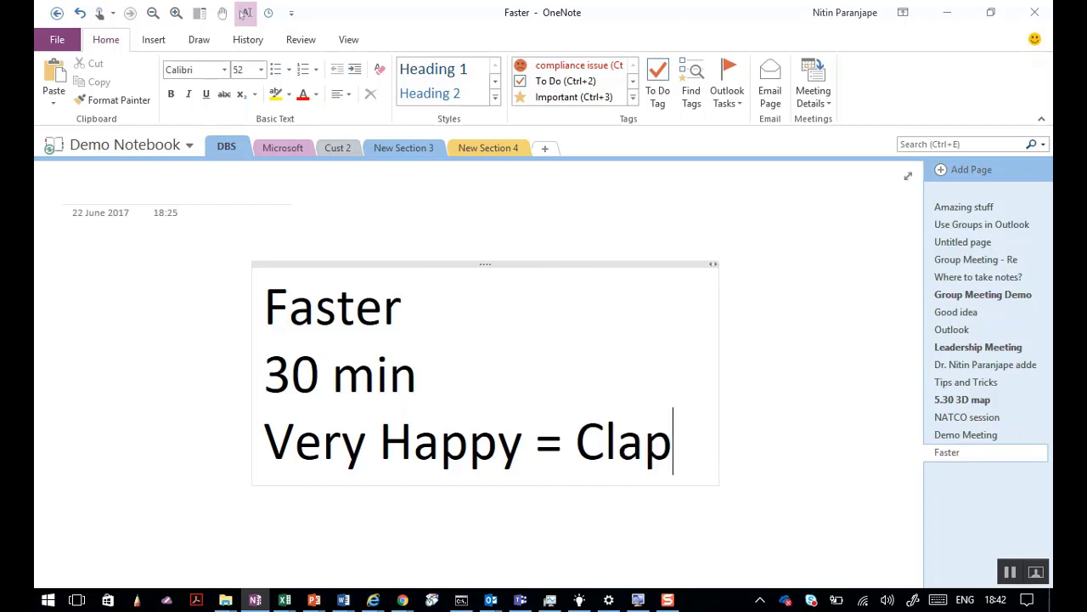
key("Up")
key("Return")
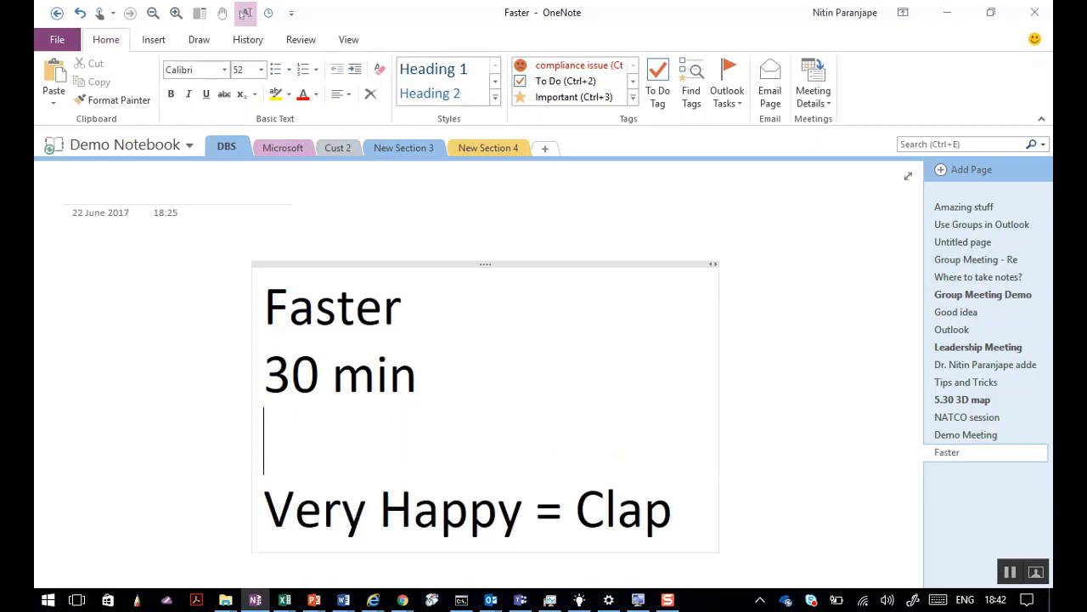